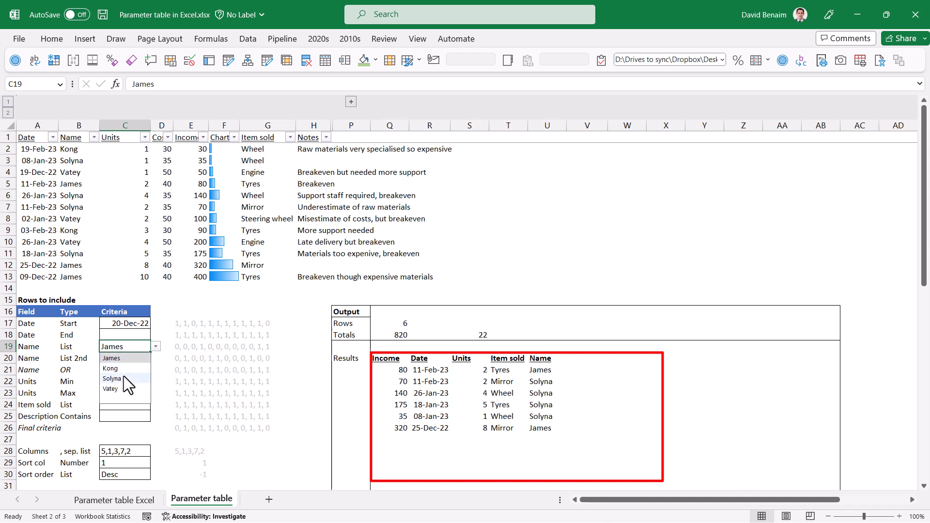
Switch the first Name criterion in C19 to the third employee in its list, and change it to the second employee.
click(126, 378)
click(156, 346)
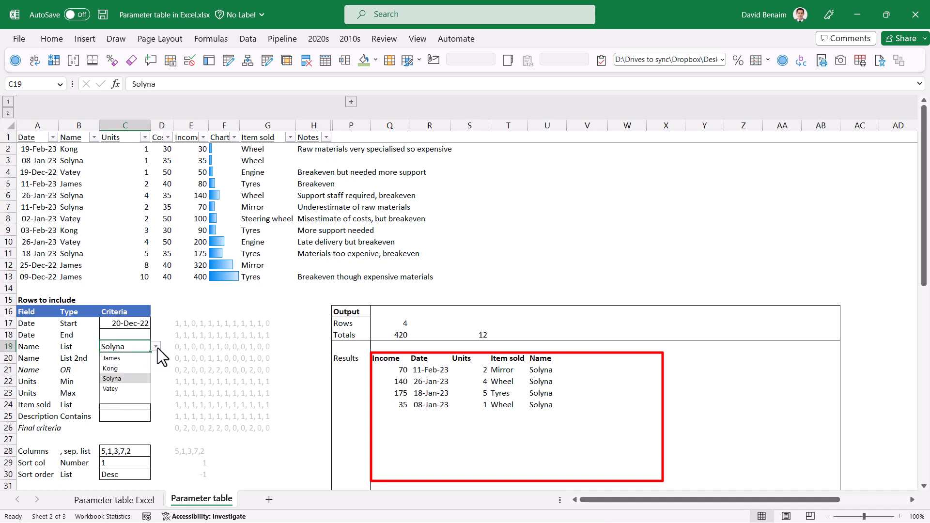
click(136, 368)
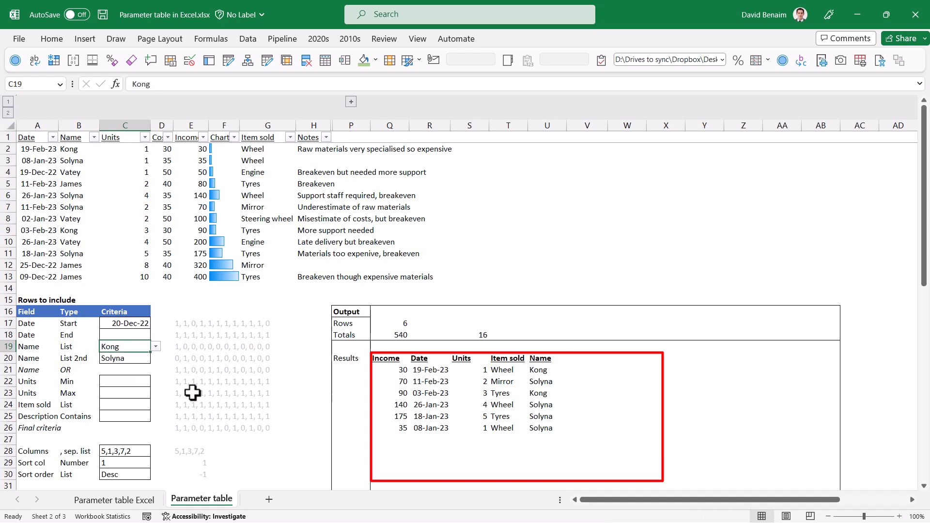
Set the End date criterion in C18 to 1 Feb.
click(124, 382)
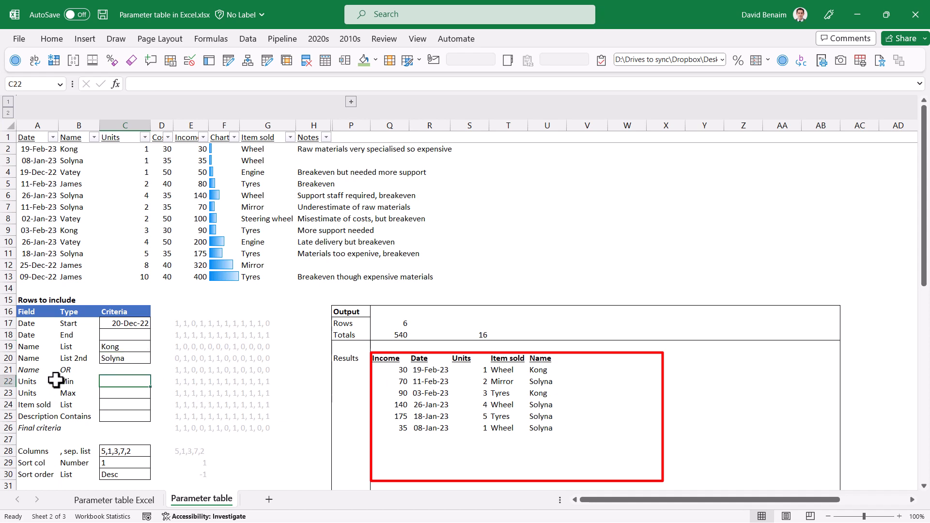
click(118, 335)
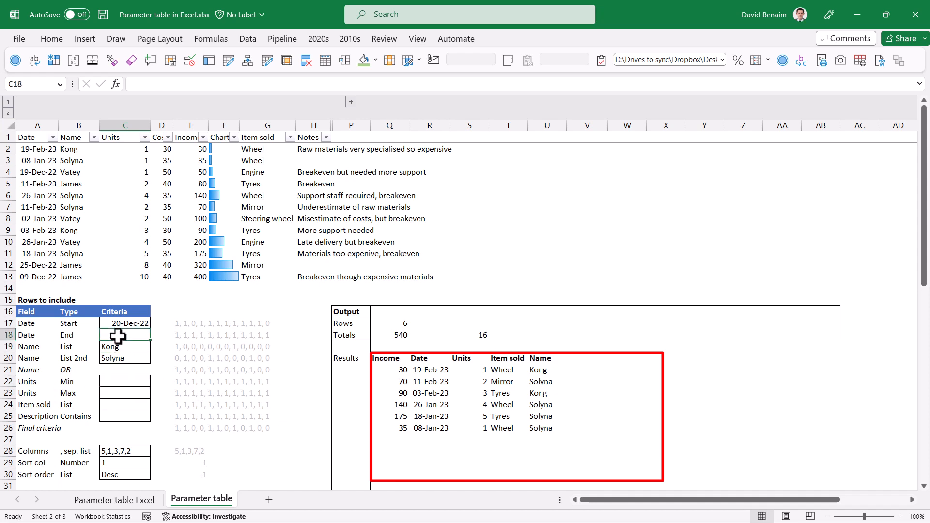
text(1 Feb)
key(Return)
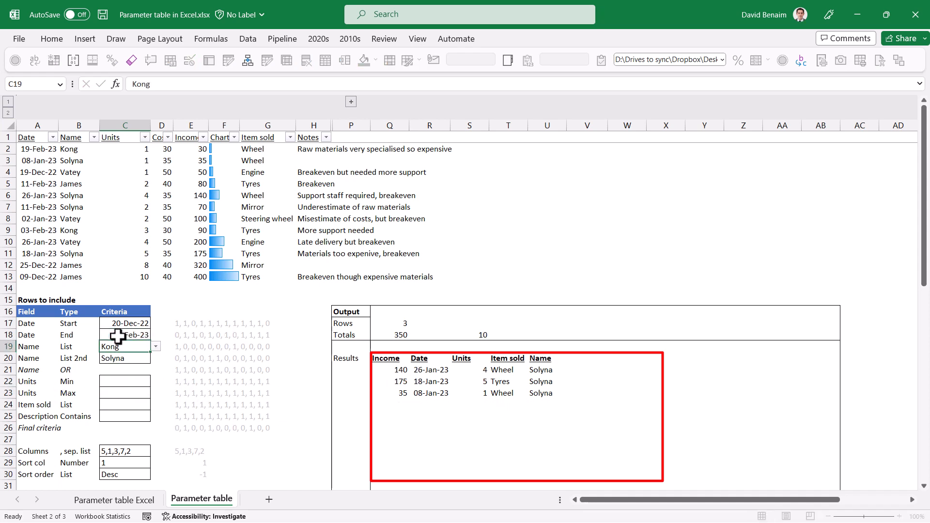
Change the output column list in C28 to 5,1,4, 2, 8 and select the resulting output range.
click(134, 450)
key(F2)
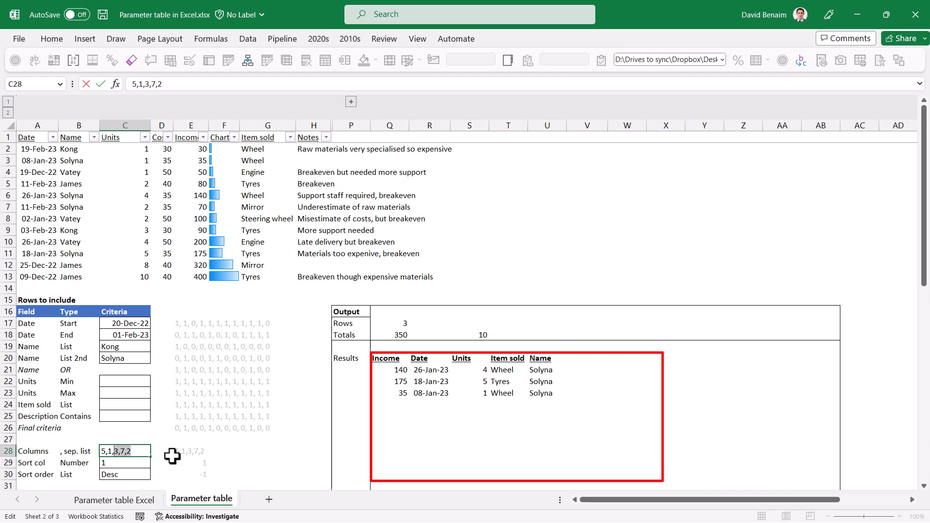
text(4)
key(ctrl+Return)
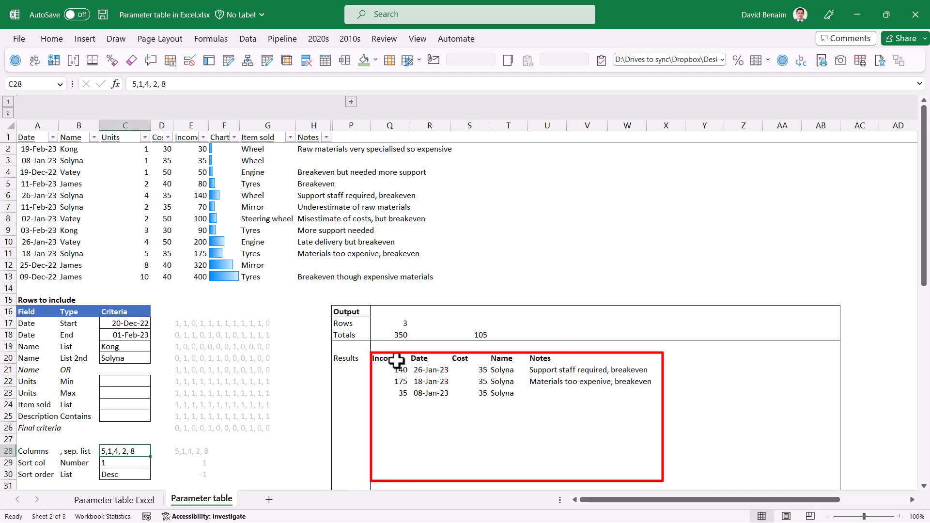
drag(397, 360, 544, 388)
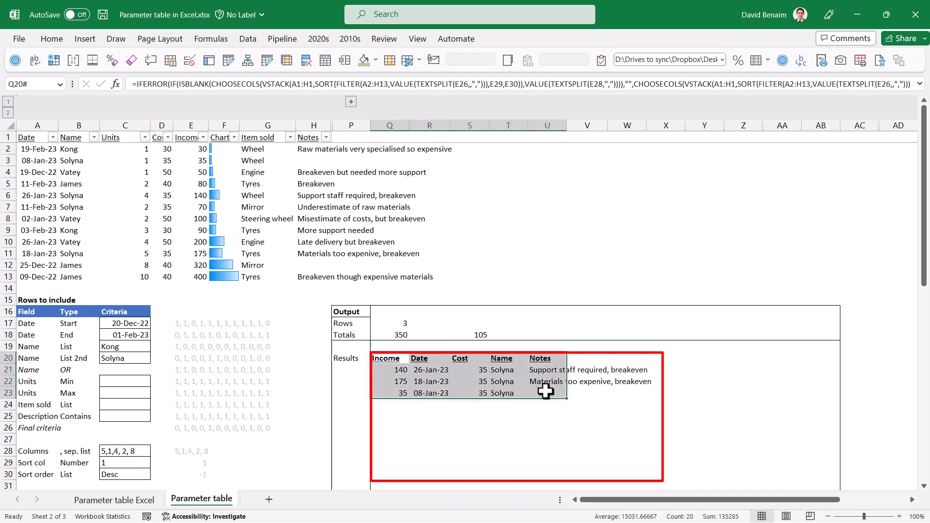
Set the sort column to 3 and the sort order to Asc.
click(124, 462)
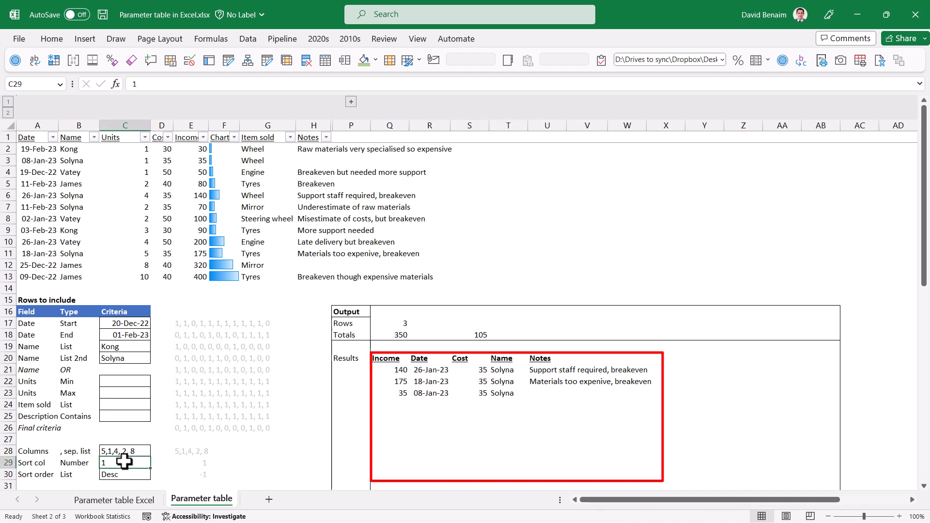
text(3)
key(Return)
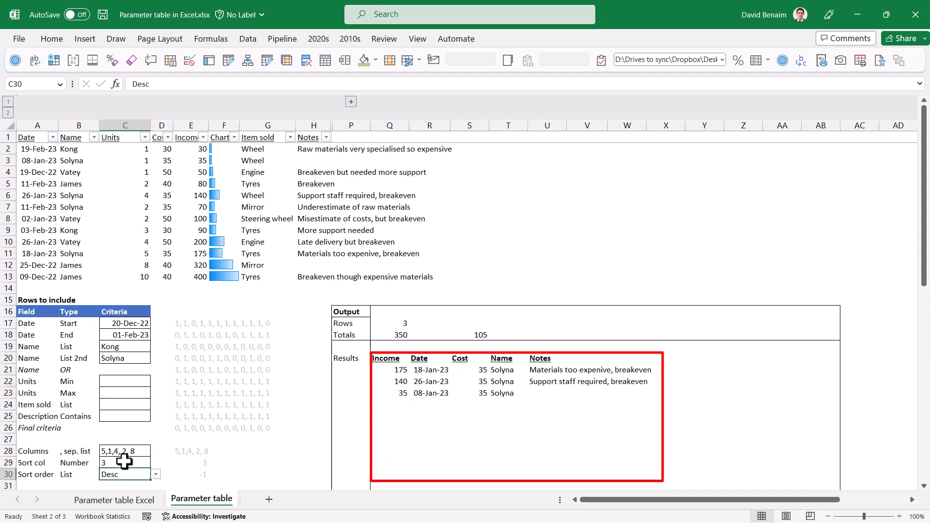
key(alt+Down)
key(Down)
key(Return)
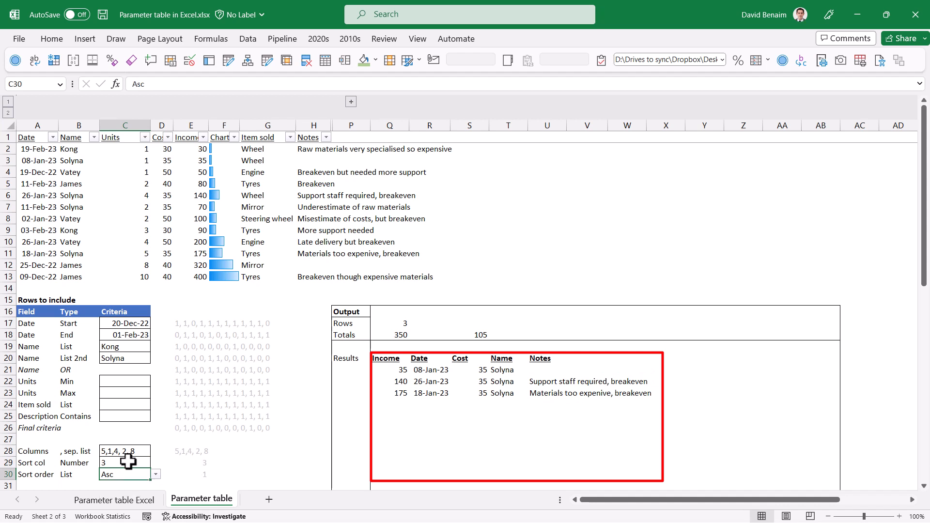
Examine the formulas behind the results table, the row count and the income total in the Output area.
click(397, 359)
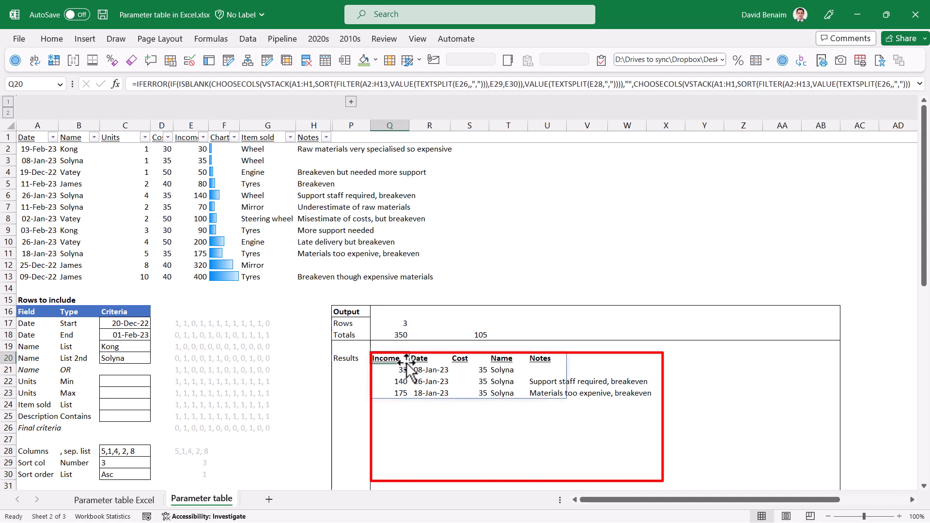
click(388, 323)
click(391, 336)
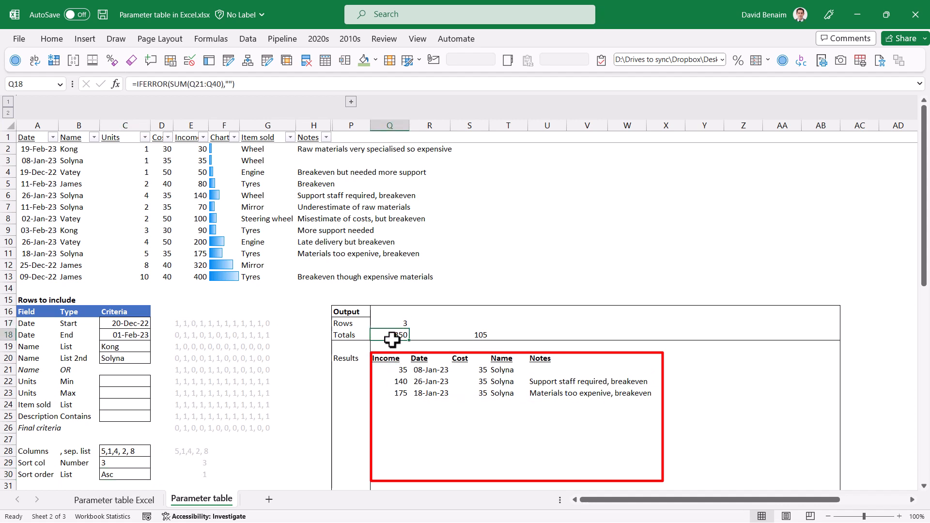
Set the Description Contains criterion to "breake" and select the filtered result rows.
click(134, 416)
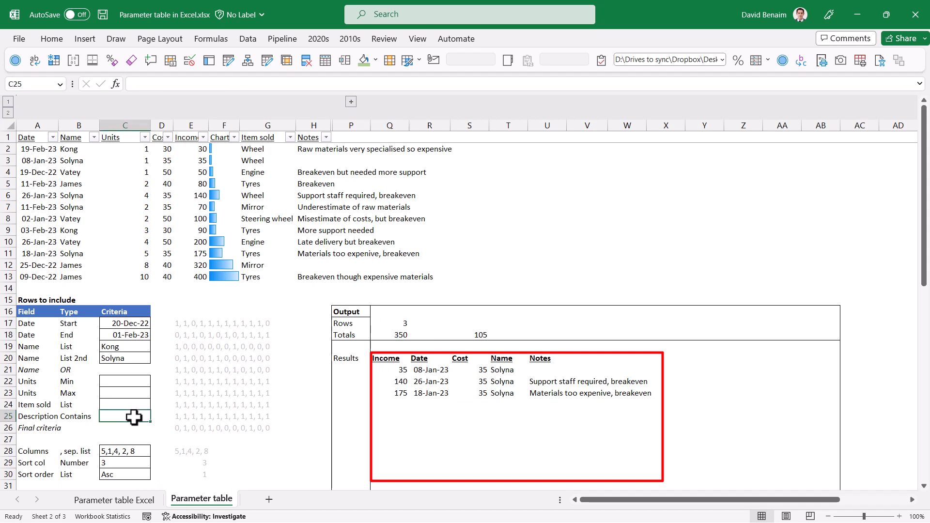
text(breake)
key(Return)
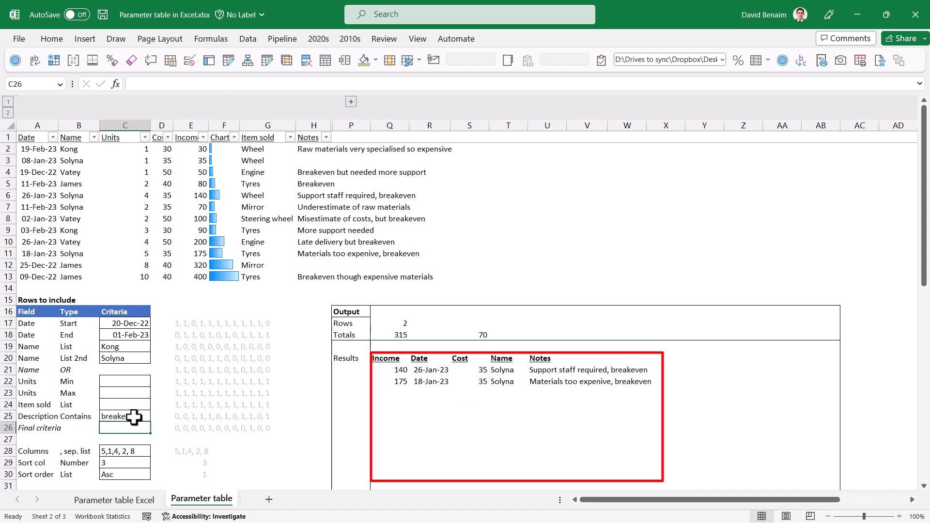
drag(391, 370, 562, 381)
click(124, 381)
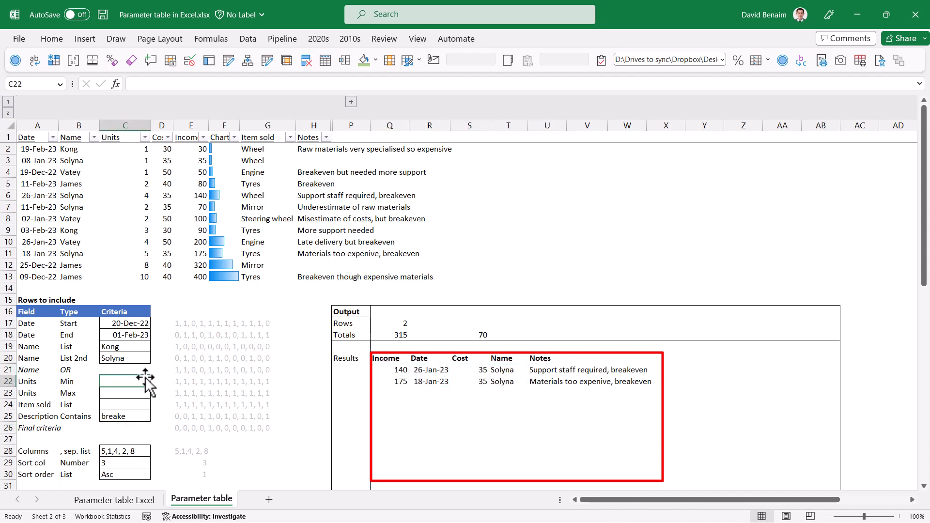
click(148, 347)
click(155, 346)
click(155, 347)
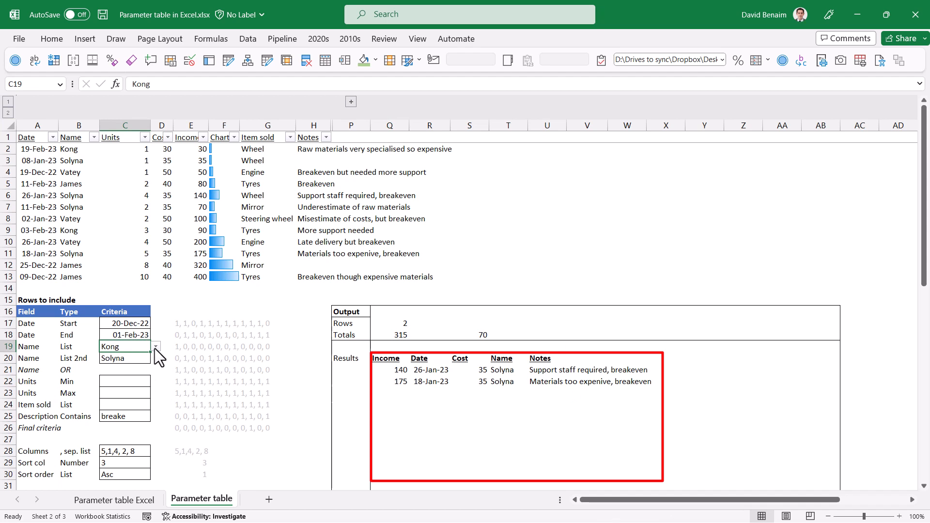
click(127, 382)
click(129, 393)
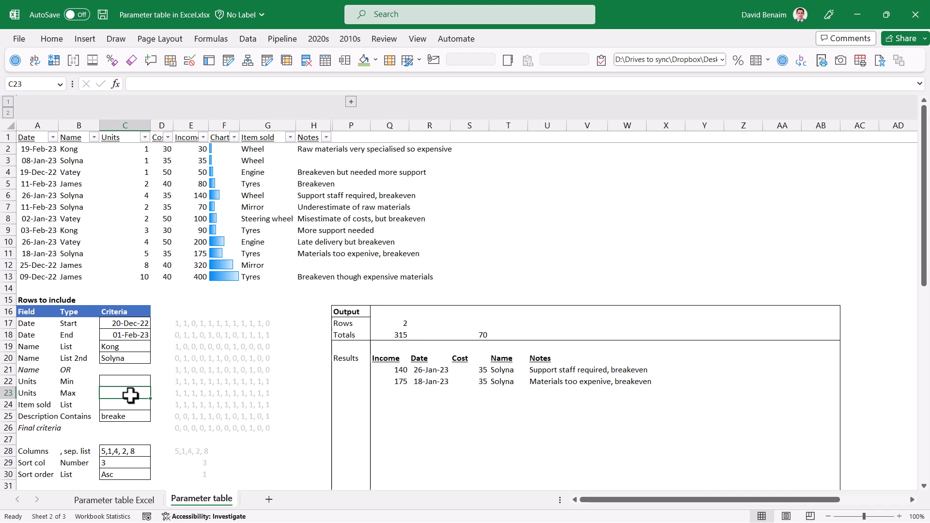
key(Left)
key(Left)
key(Right)
key(Right)
key(Up)
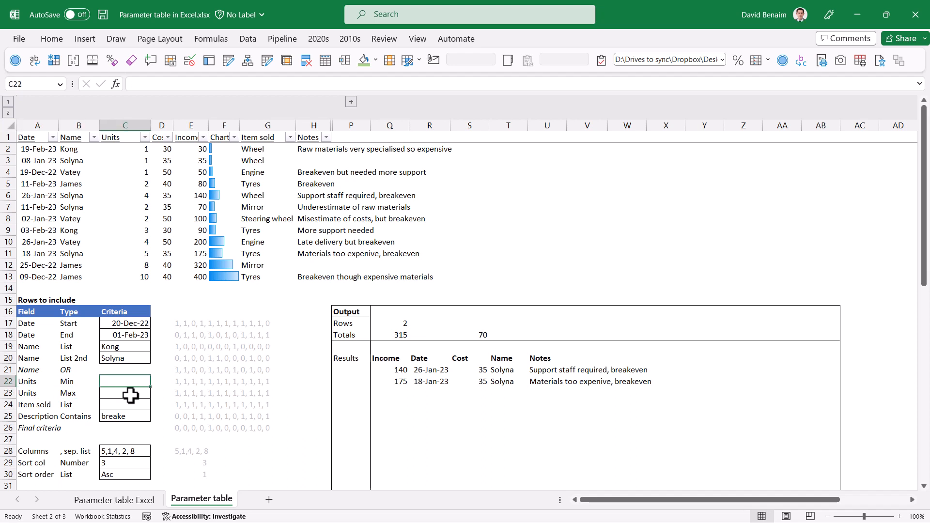
Inspect the formulas for the Start date flags in E17, the final criteria in E26 and the results table in Q20.
click(185, 326)
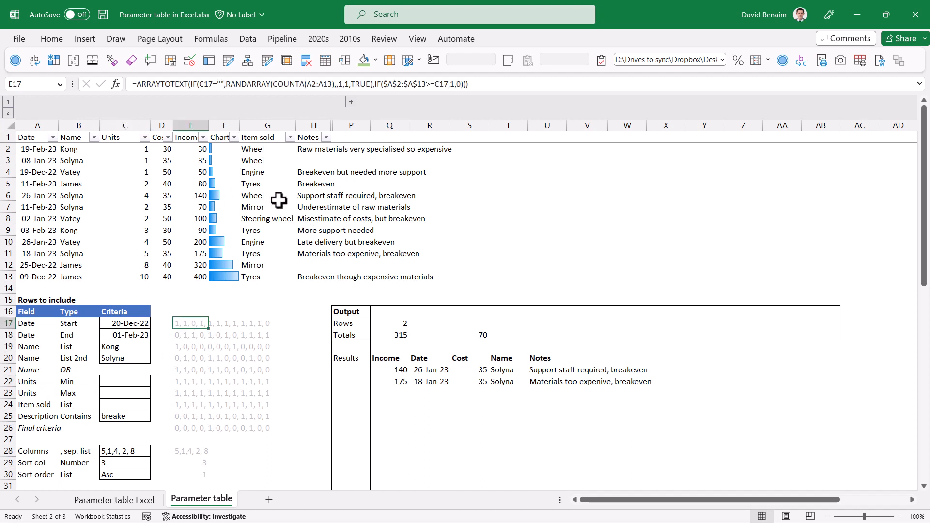
click(184, 428)
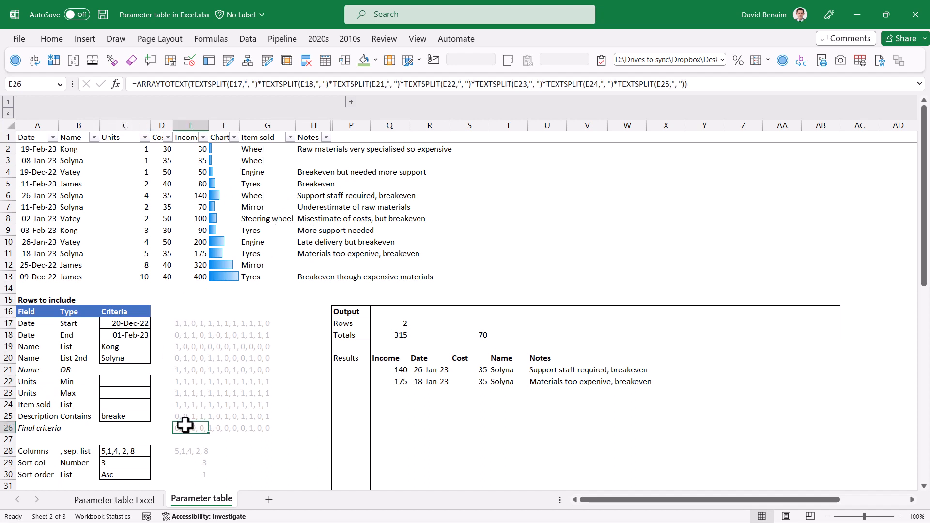
double_click(280, 83)
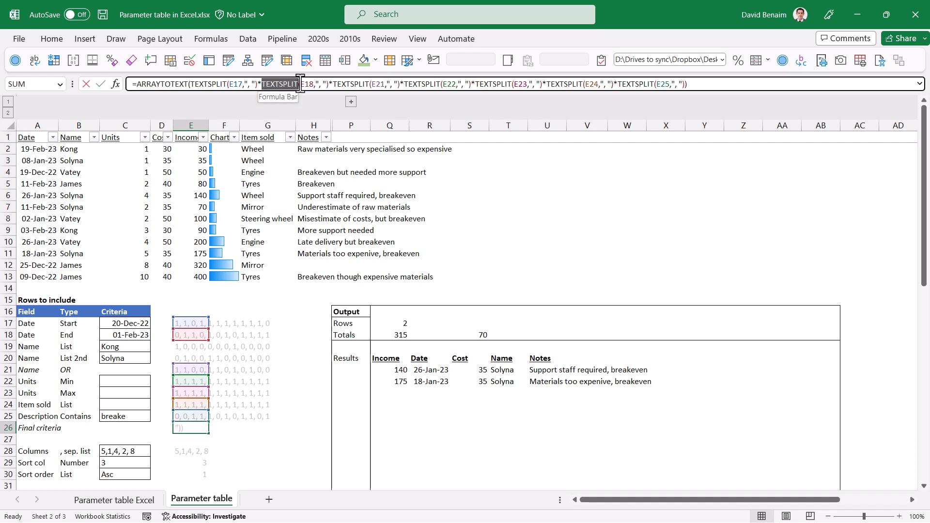
key(Escape)
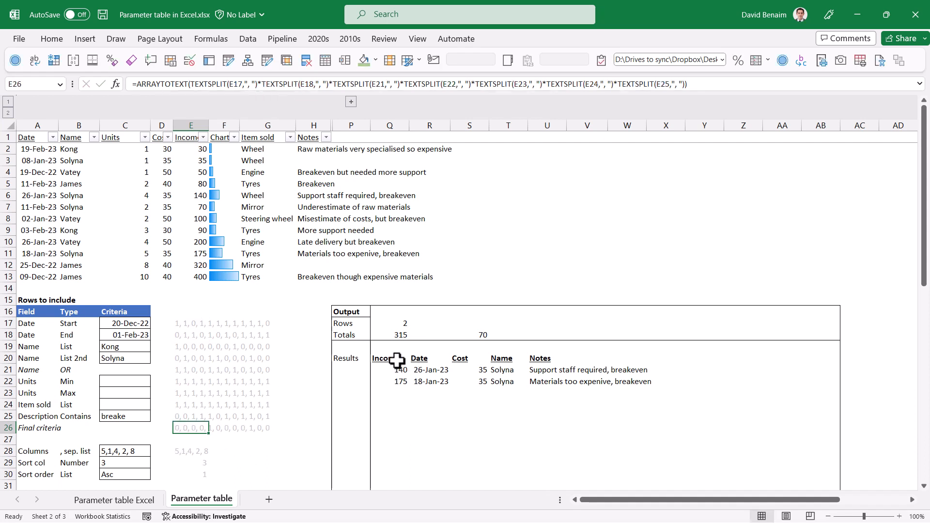
click(387, 354)
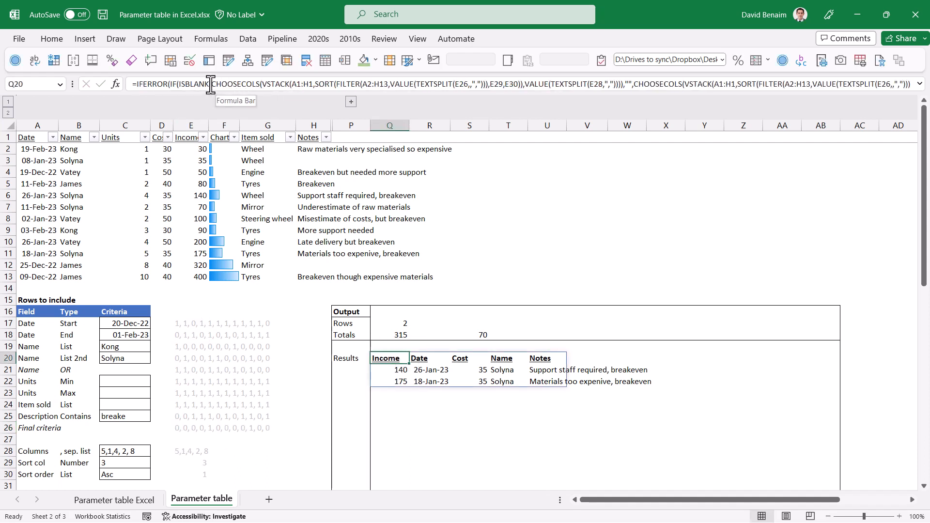
click(270, 84)
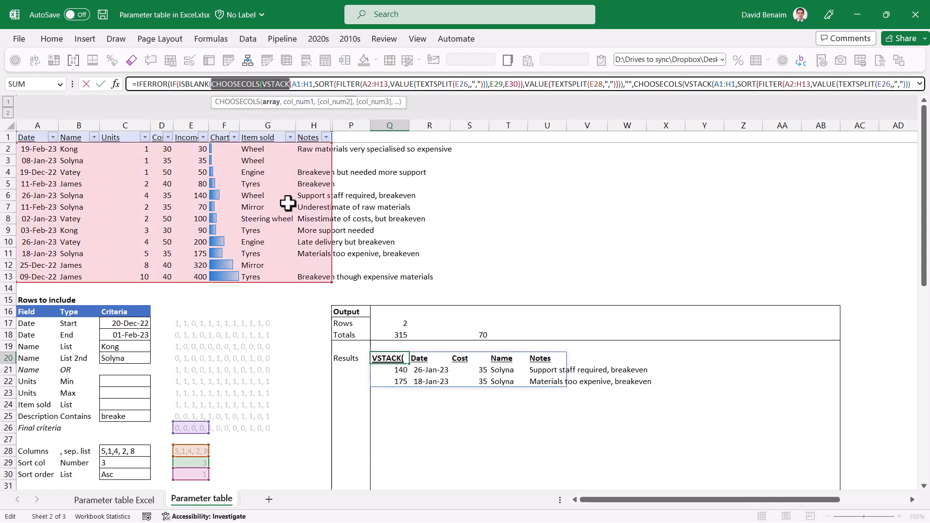
key(Escape)
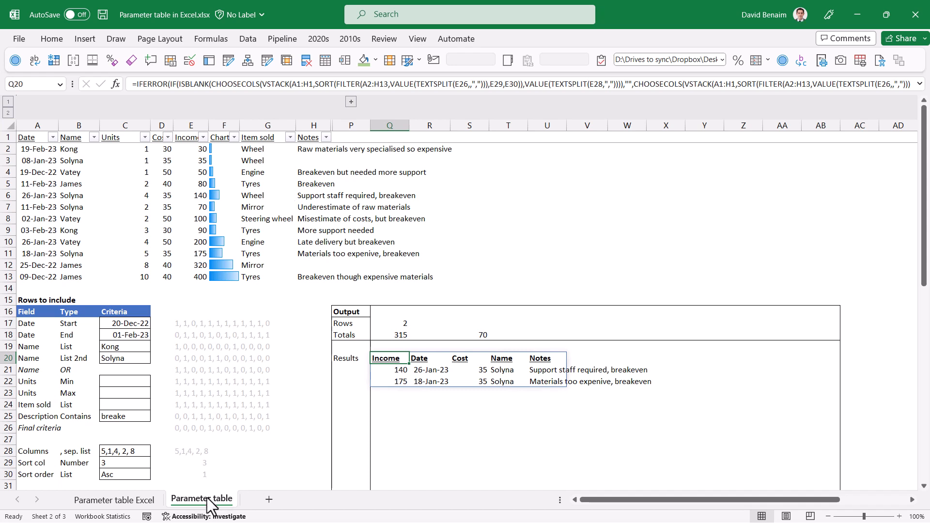
Duplicate the Parameter table sheet and clear the helper formulas in E16:G30 on the copy.
drag(206, 503, 255, 498)
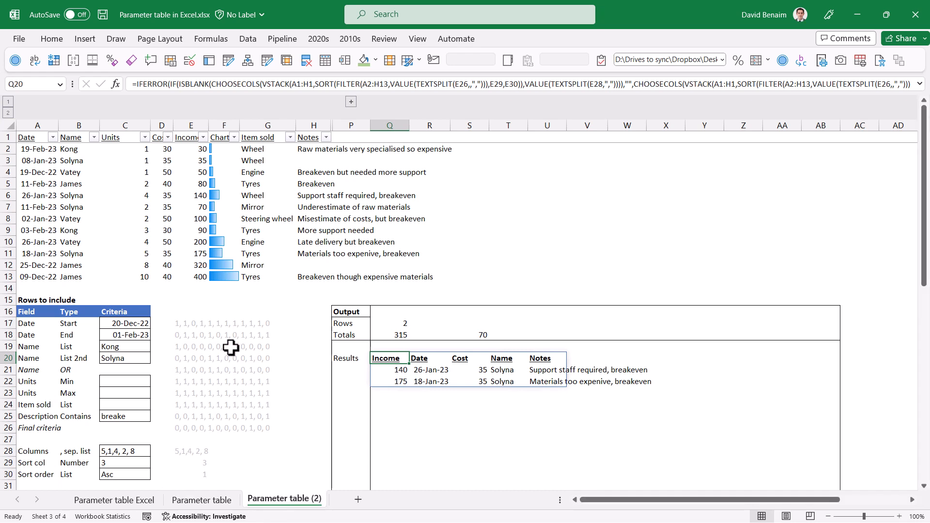
drag(179, 307, 269, 472)
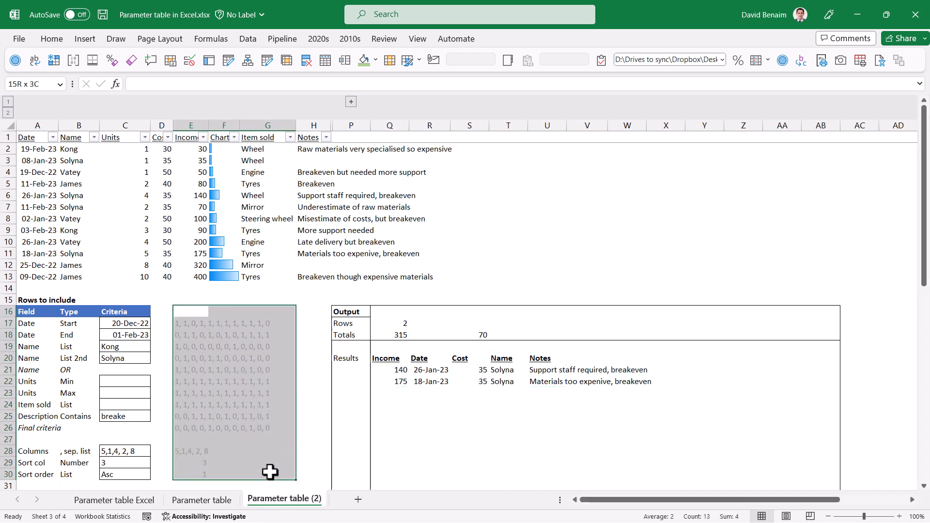
key(Delete)
click(399, 368)
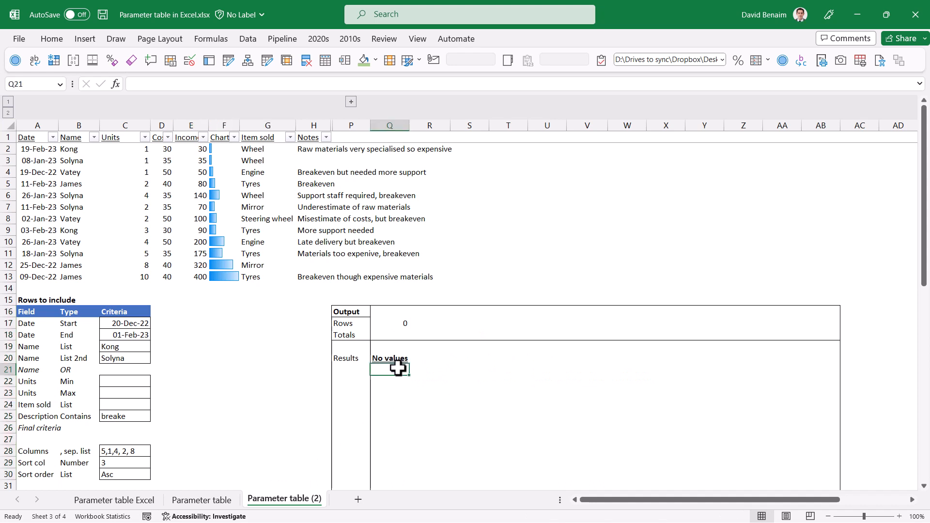
click(194, 322)
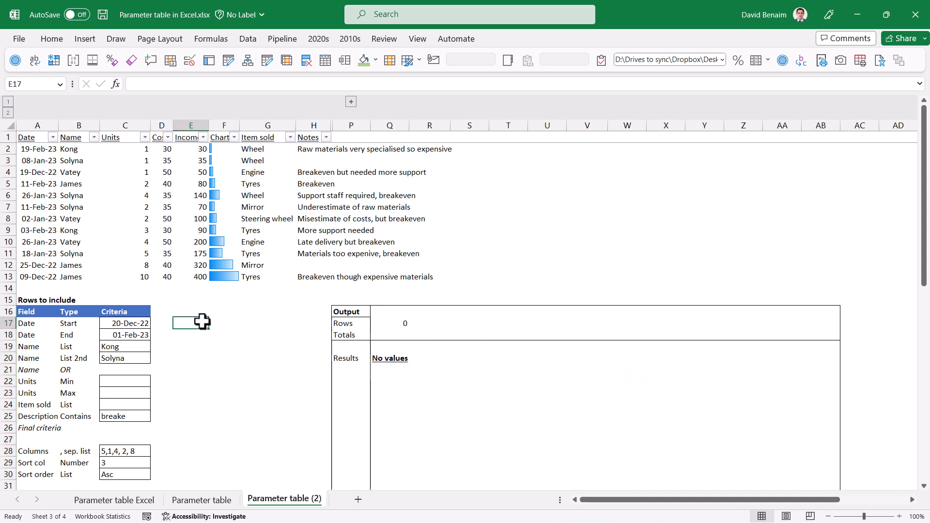
Expand the grouped columns between Notes and Output, and examine the Employee and Cost list formulas.
click(352, 101)
click(400, 334)
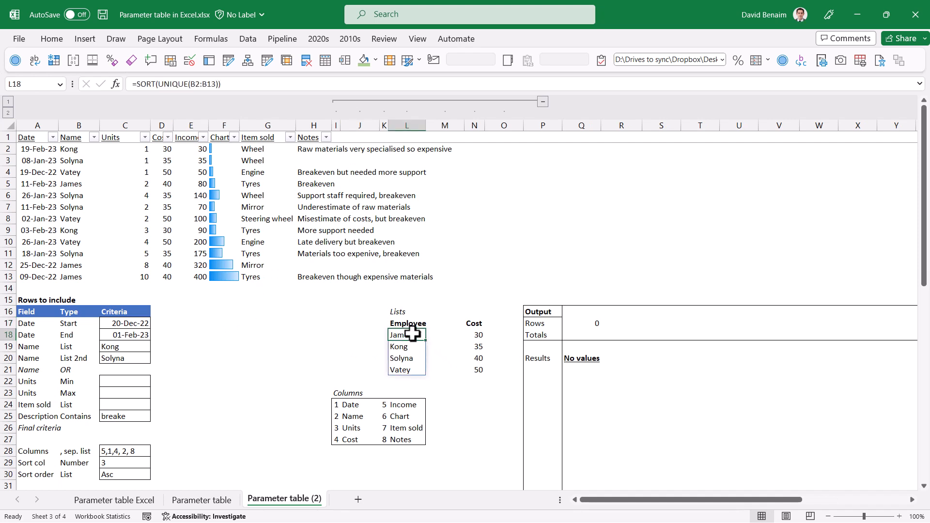
drag(411, 334, 412, 370)
click(477, 335)
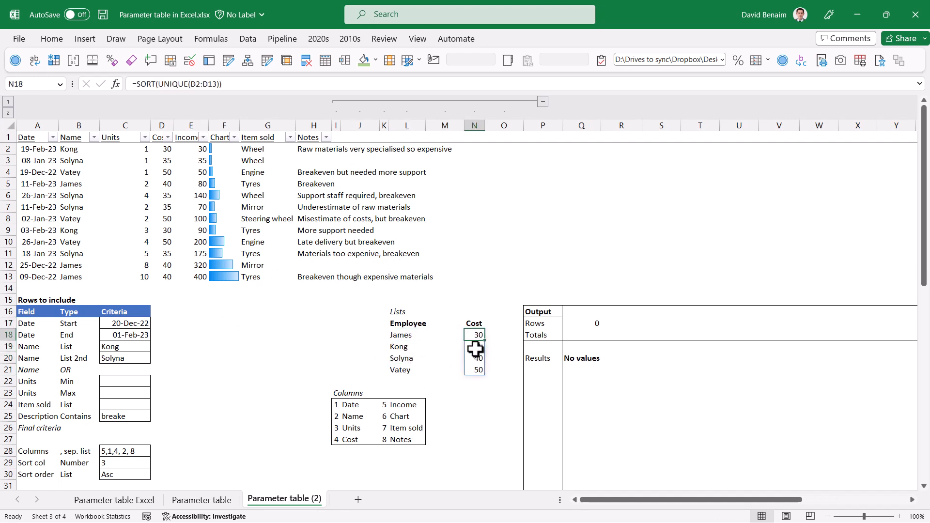
click(478, 358)
Apply data validation to the Start and End date criteria in C17:C18, allowing only dates greater than 01-01-2022.
click(140, 327)
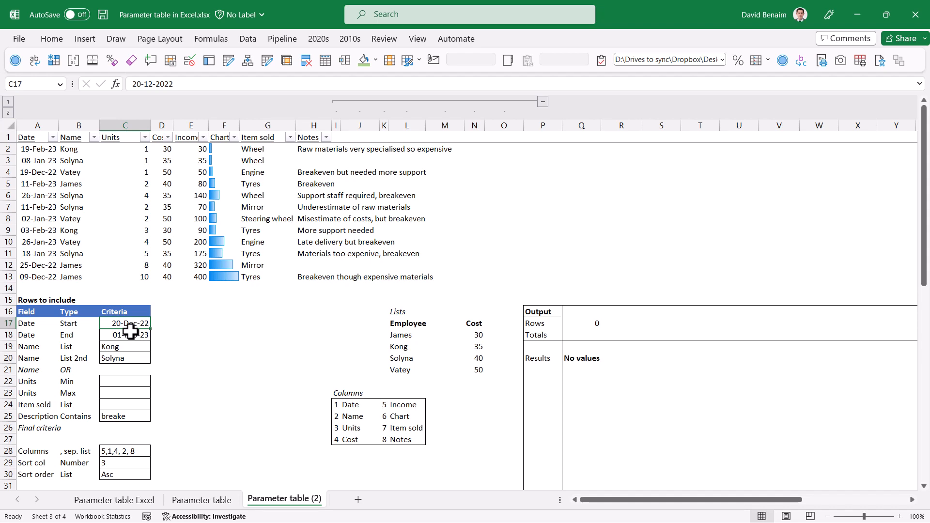
drag(128, 322, 133, 332)
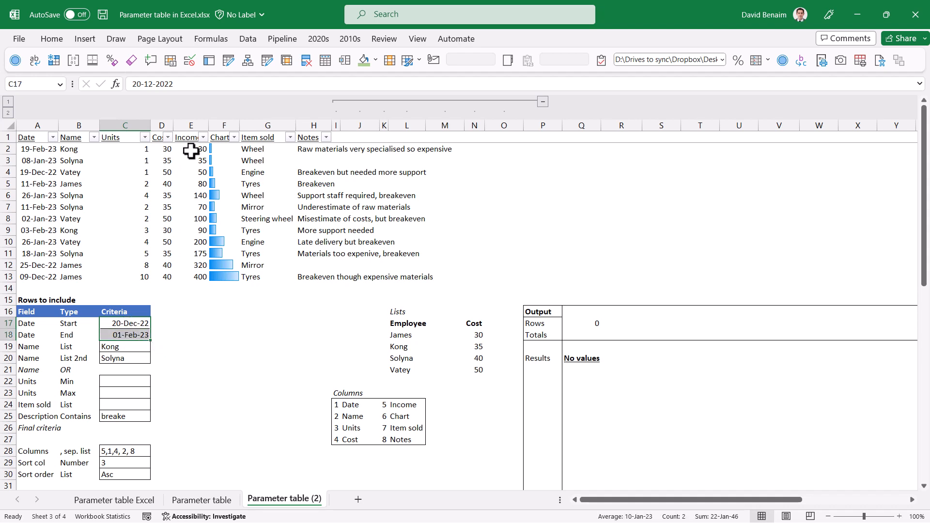
click(248, 40)
click(635, 88)
click(165, 321)
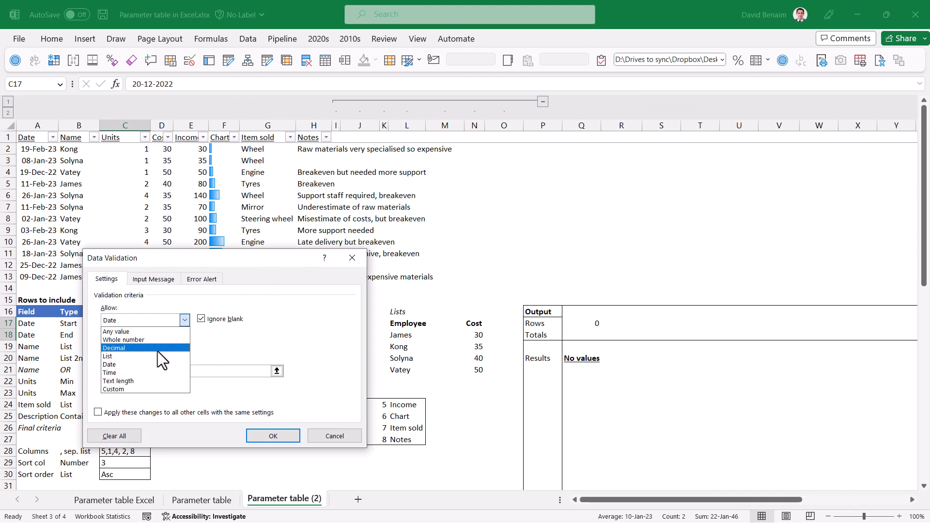
click(173, 364)
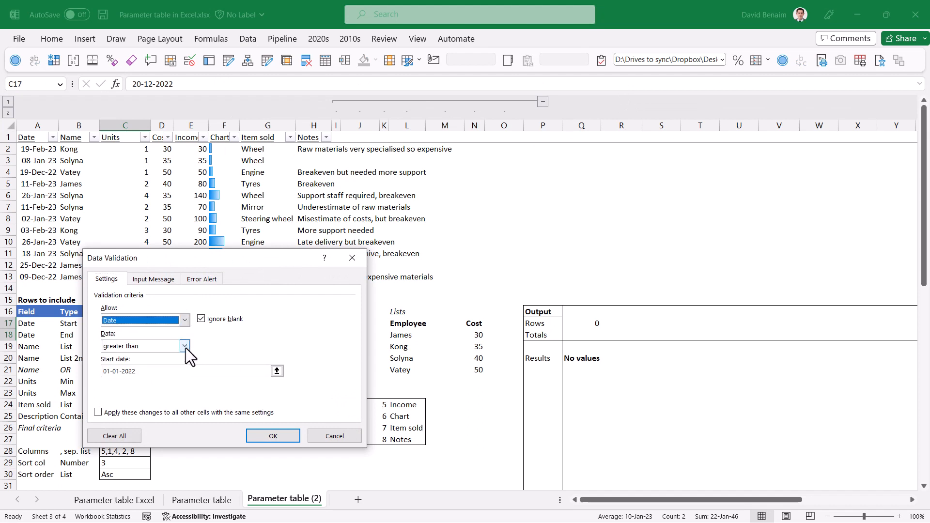
click(185, 346)
click(185, 346)
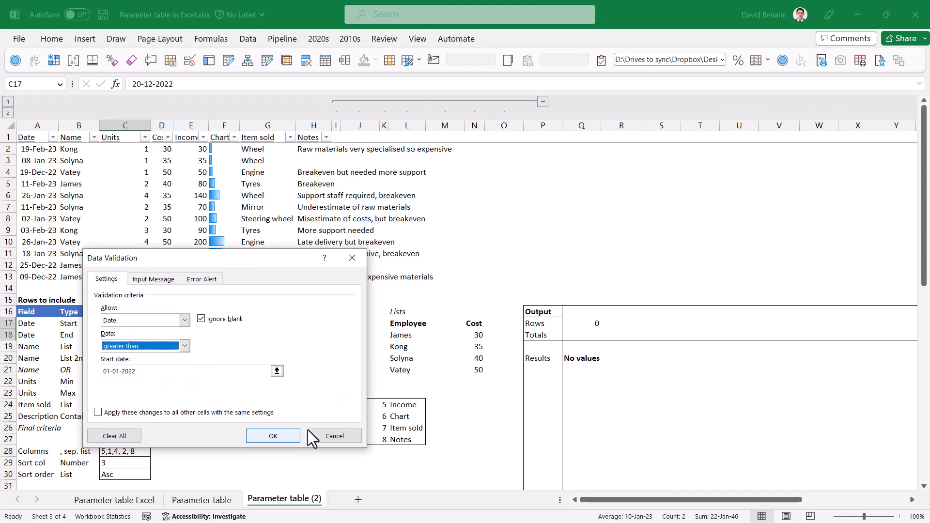
click(277, 440)
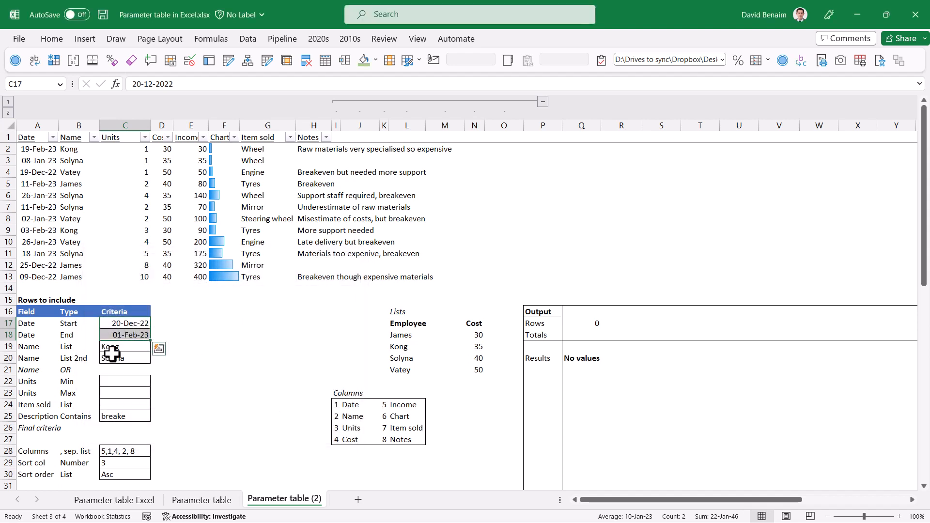
Apply list validation to the two Name criteria in C19:C20 with the Employee list range $L$18:$L$22 as source.
click(136, 347)
drag(135, 347, 136, 358)
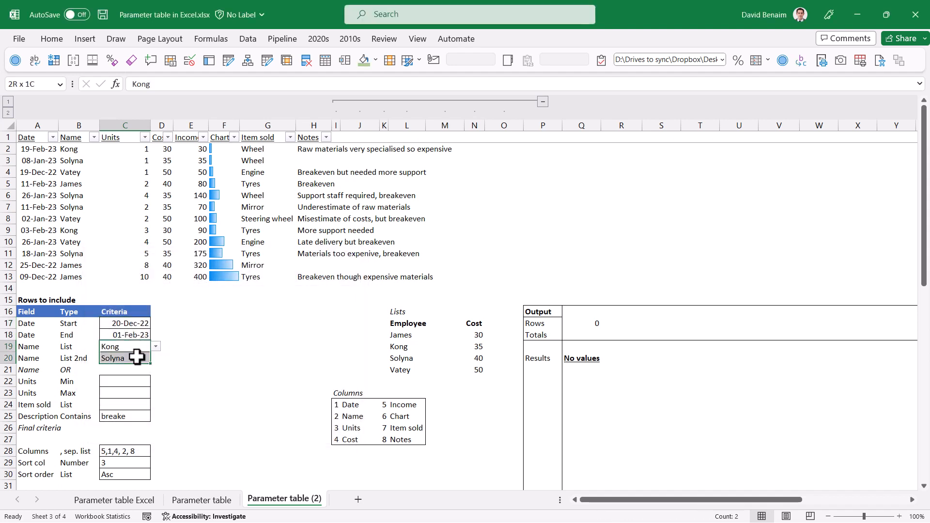
click(247, 38)
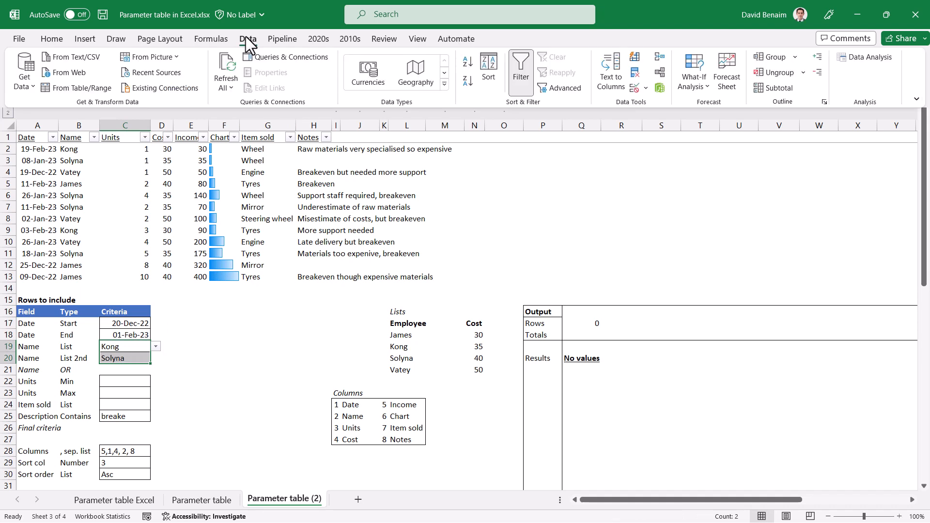
click(635, 89)
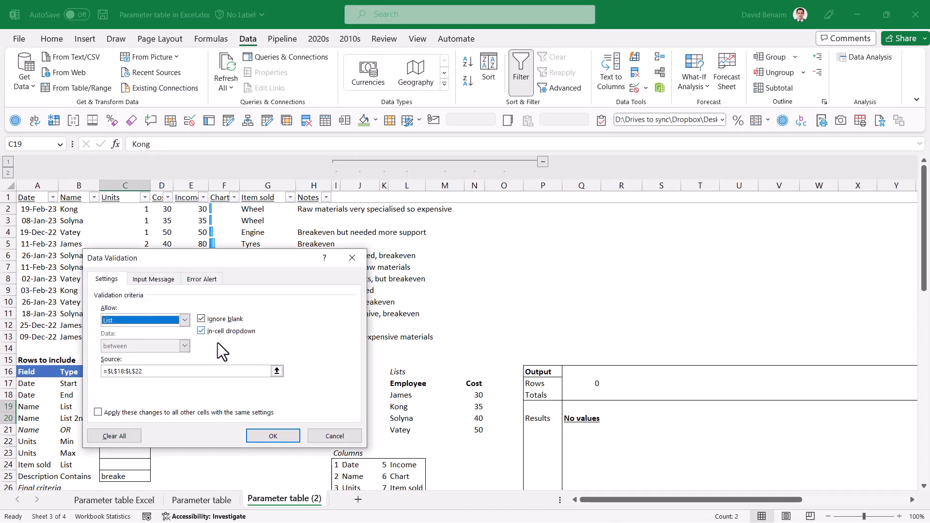
click(276, 371)
drag(402, 395, 400, 440)
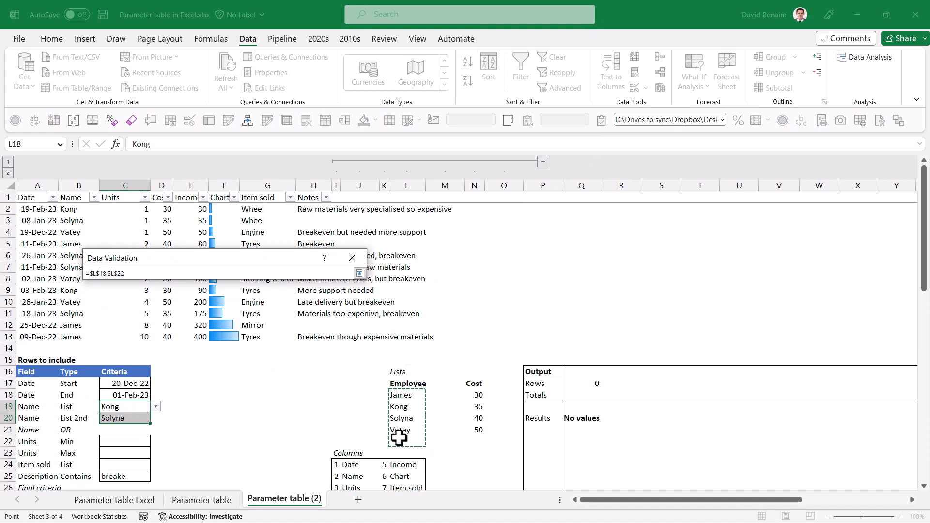
key(Return)
key(Return)
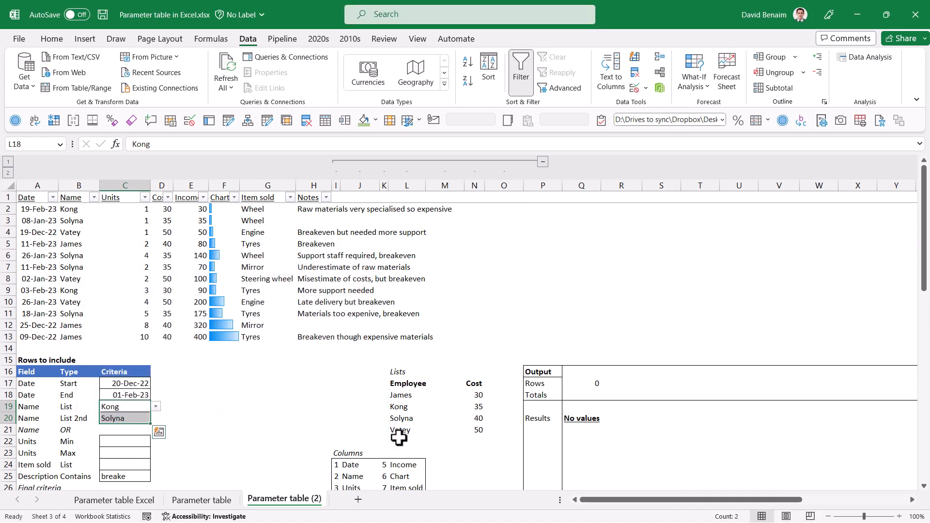
Clear the Employee list formula in L18 and enter =UNIQUE(B2:B13) in its place.
click(411, 393)
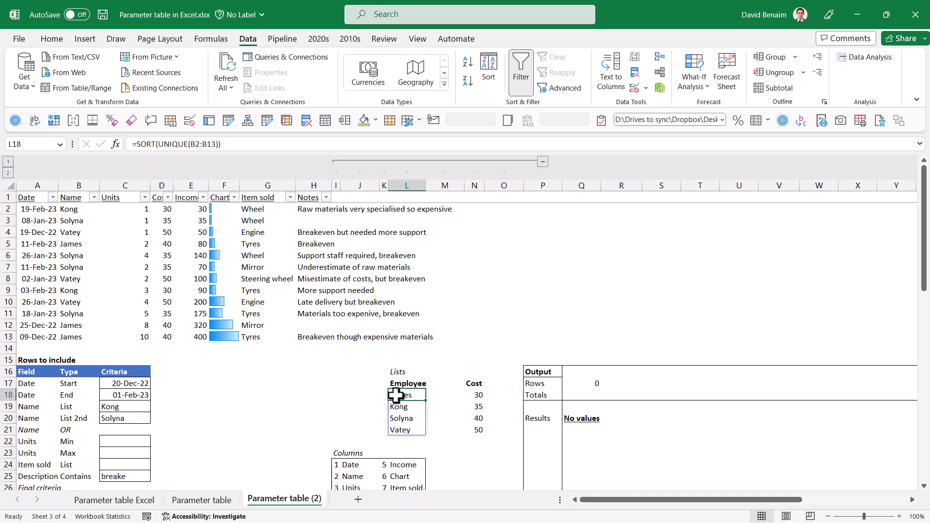
key(Delete)
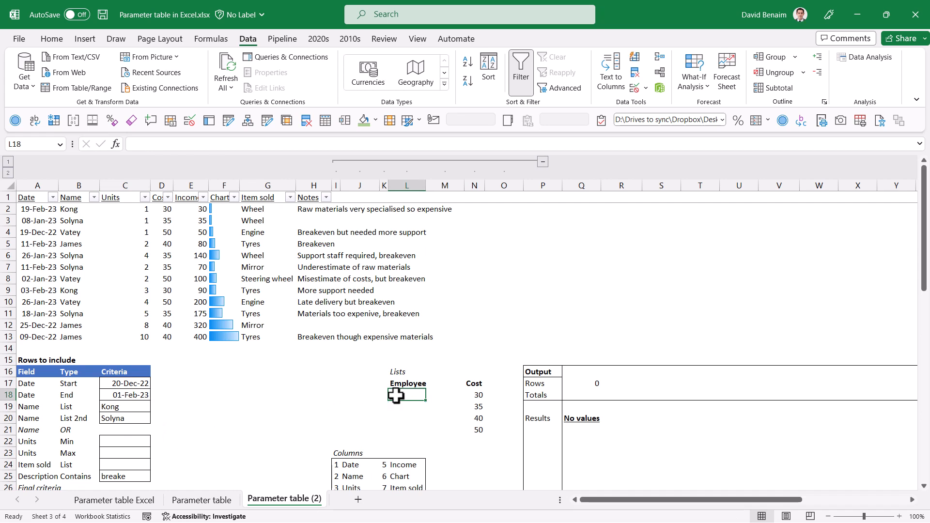
text(=)
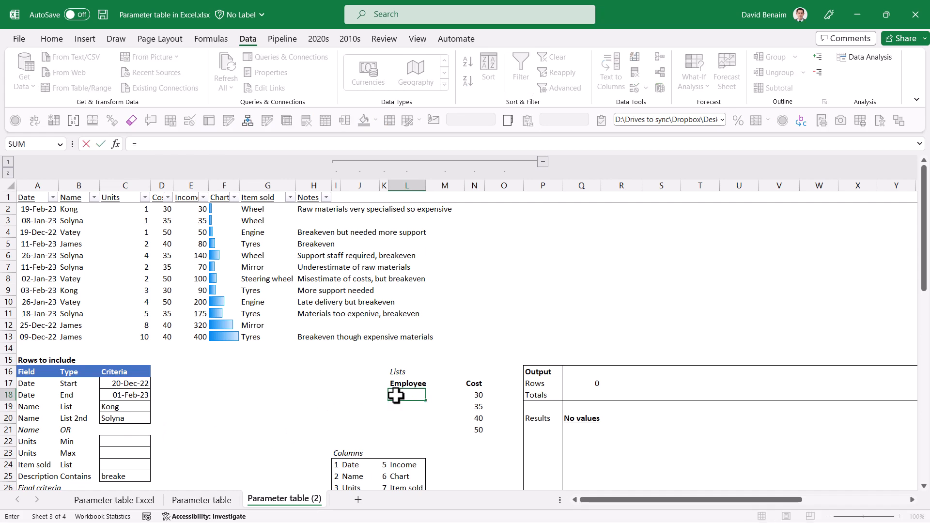
text(ui)
key(BackSpace)
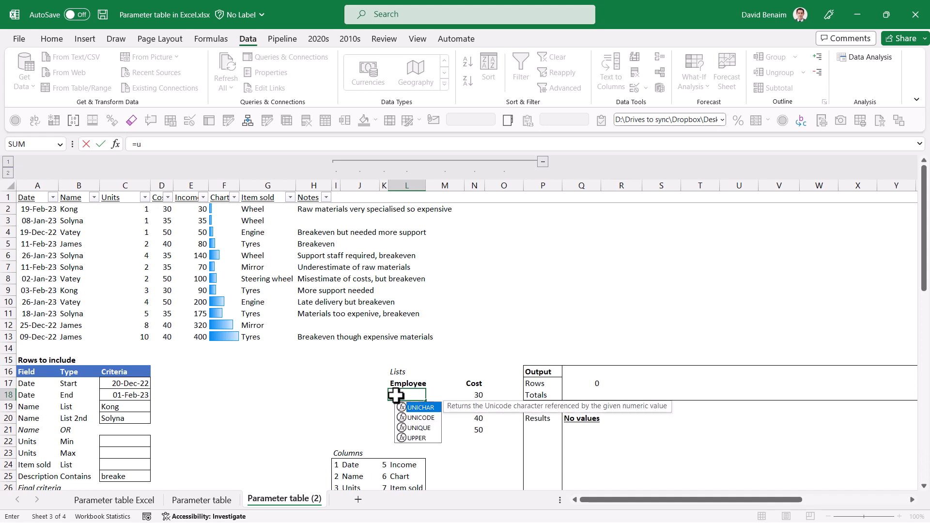
text(ni)
key(Down)
text(q)
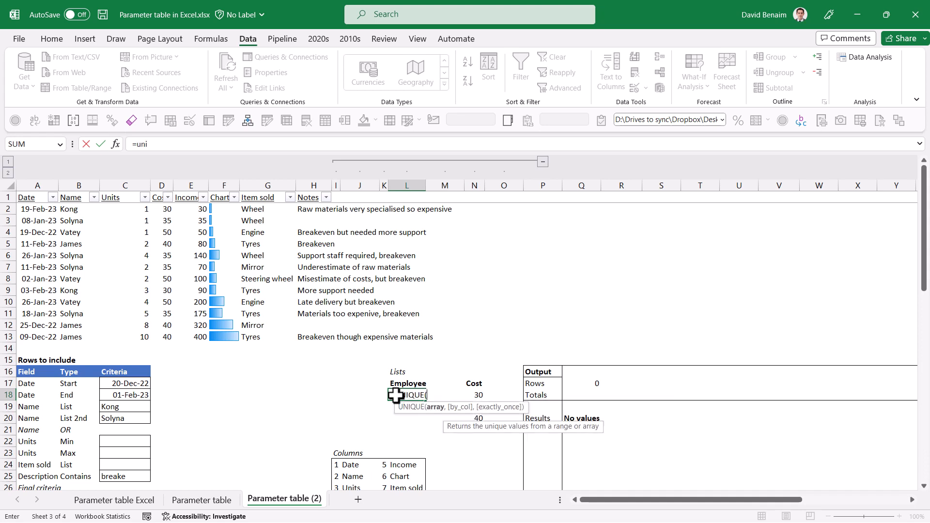
key(Tab)
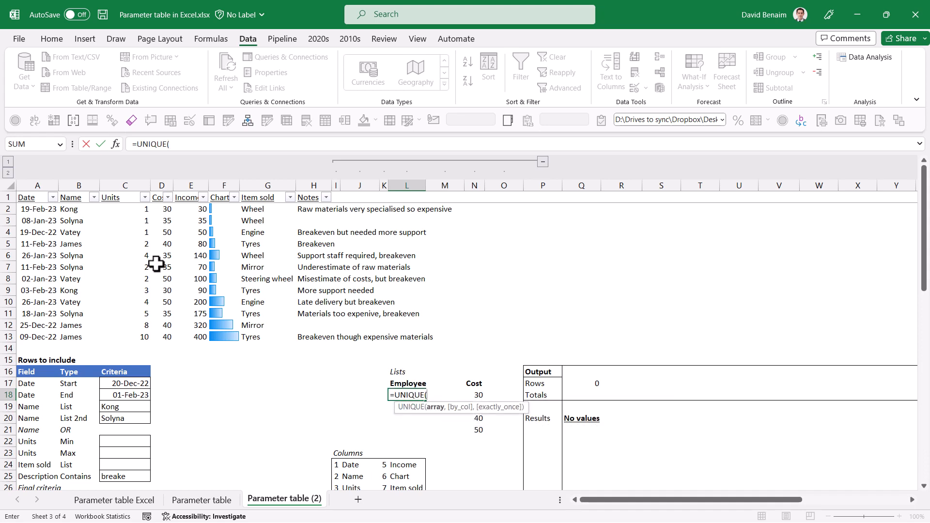
drag(78, 209, 83, 350)
key(Return)
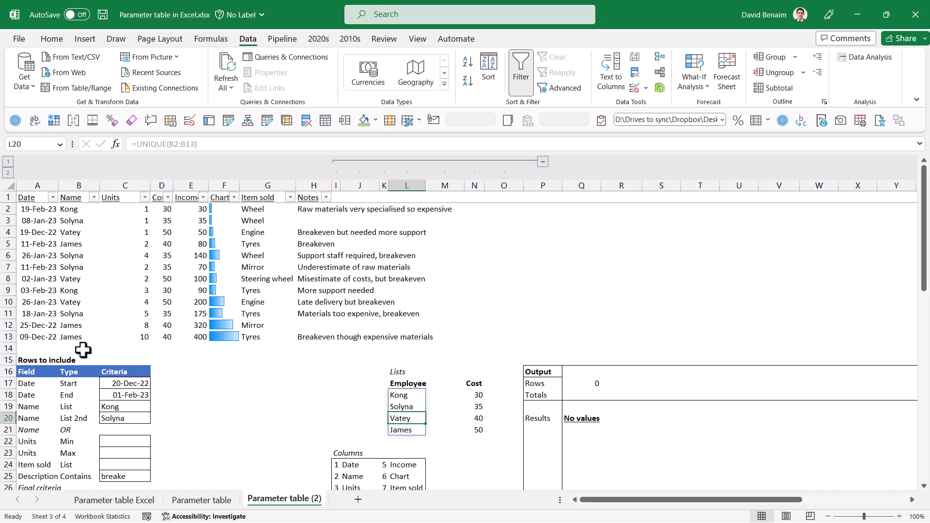
Wrap the Employee list formula in SORT so it reads =SORT(UNIQUE(B2:B13)).
key(F2)
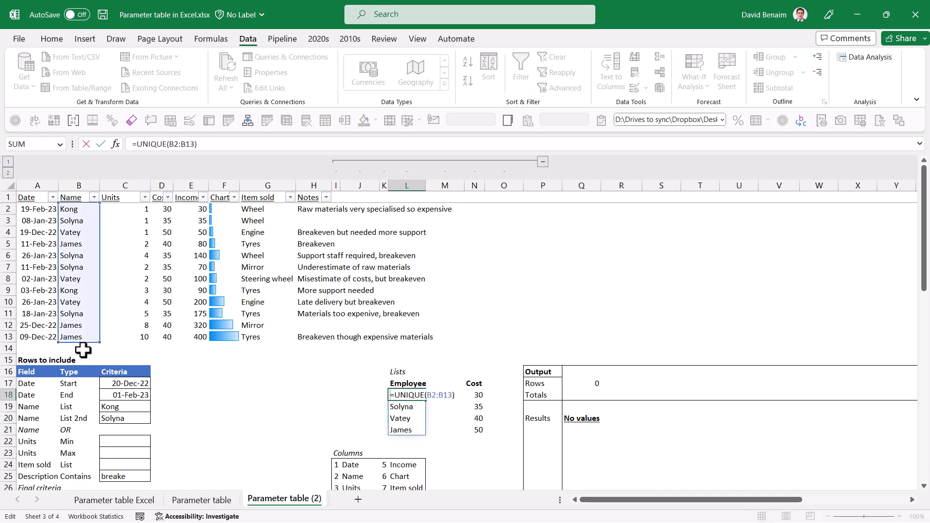
text(SORT()
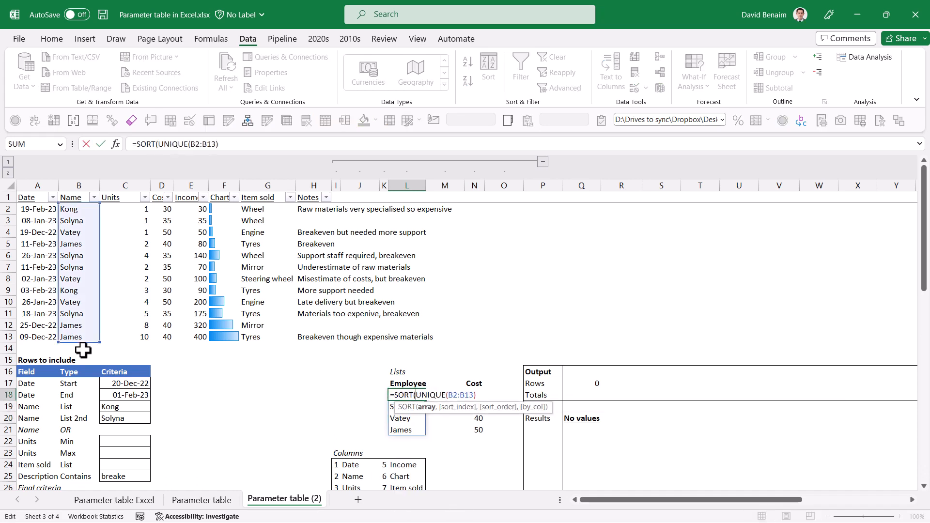
text())
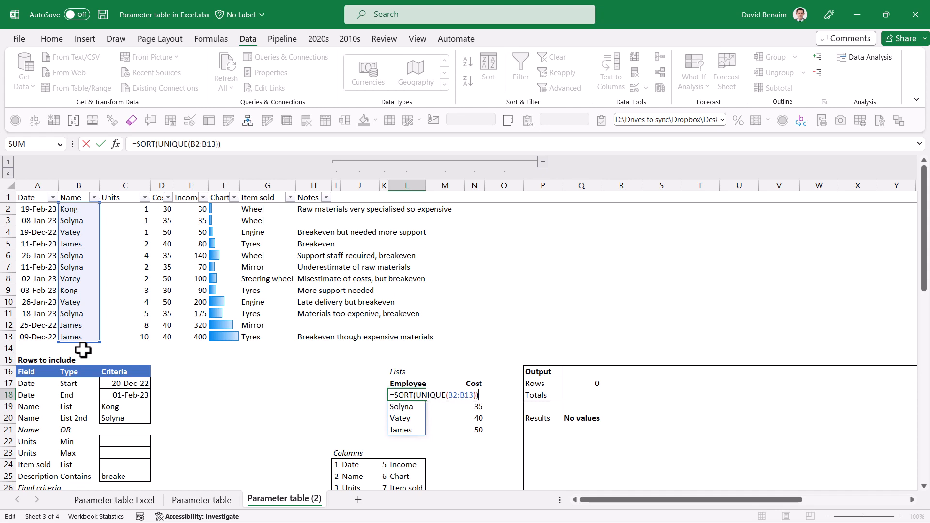
key(Return)
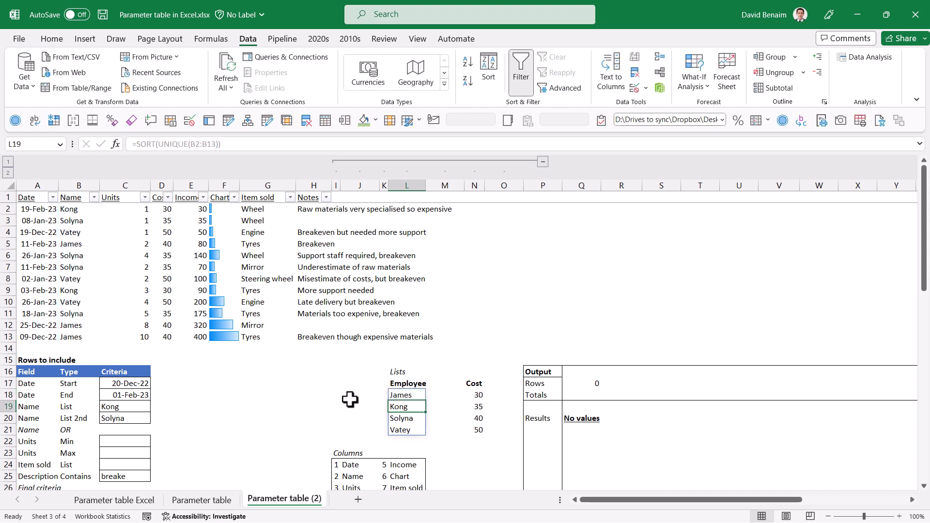
Check the drop-down choices of the second Name criterion in C20 and the Cost list formula in N18.
click(145, 417)
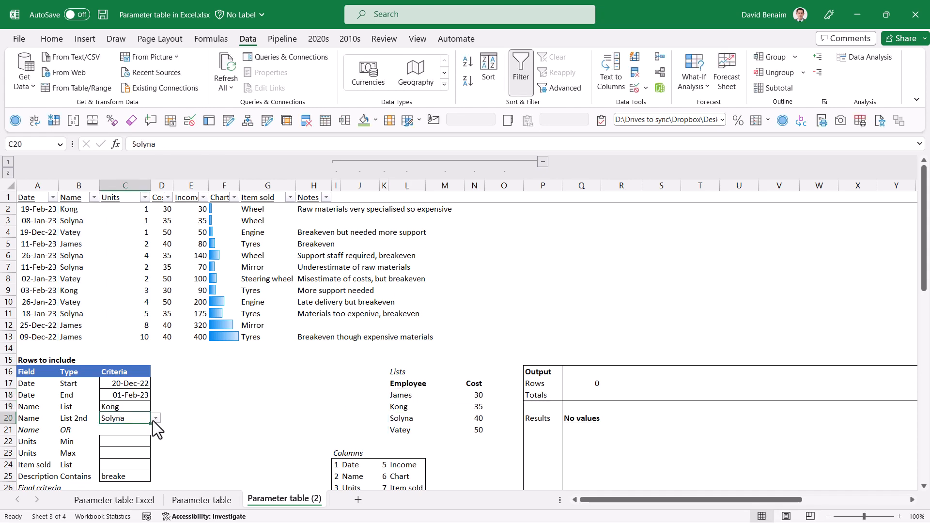
click(155, 419)
click(156, 419)
drag(137, 406, 137, 418)
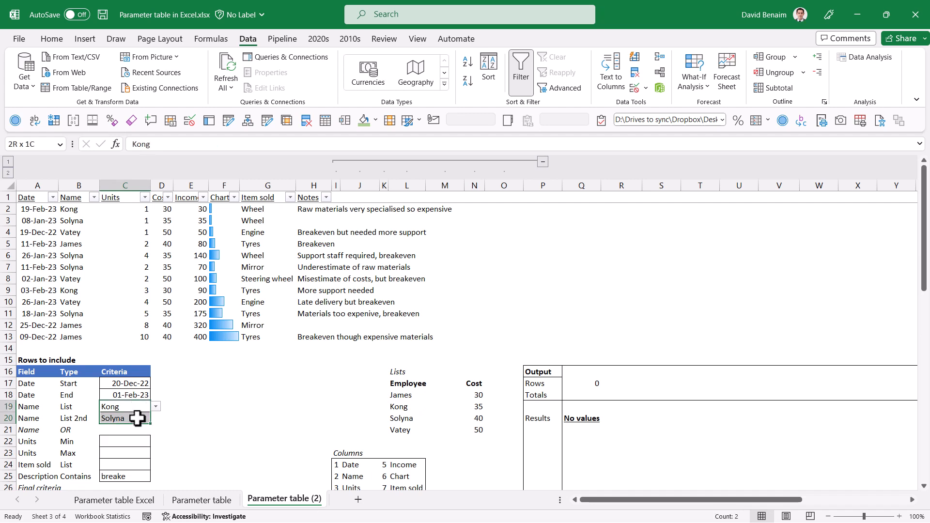
click(474, 395)
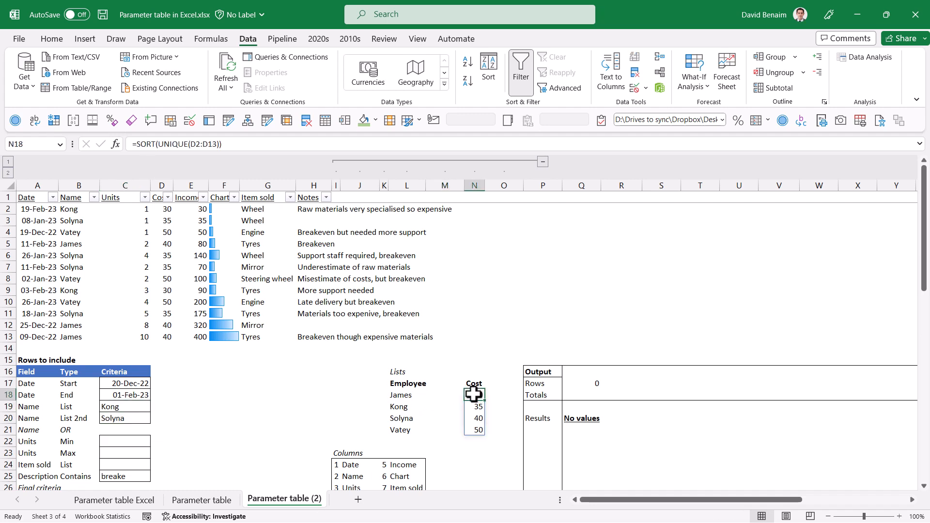
Inspect the data validation rule on the Units Min and Max criteria in C22:C23 without changing it.
click(130, 442)
drag(131, 441, 131, 453)
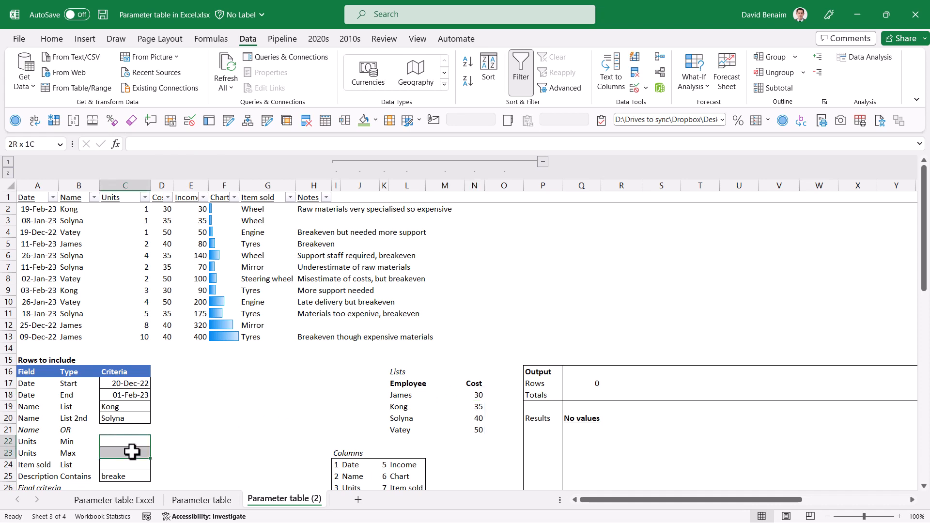
click(633, 91)
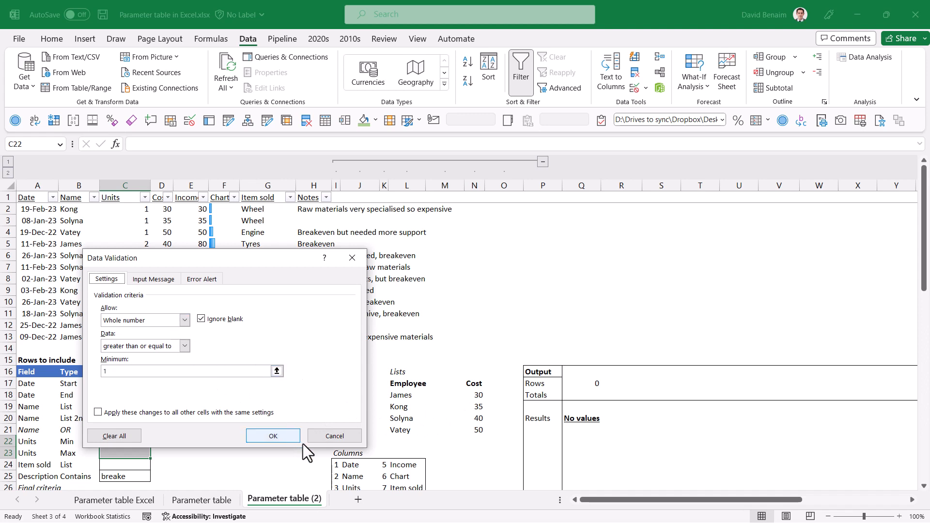
click(326, 438)
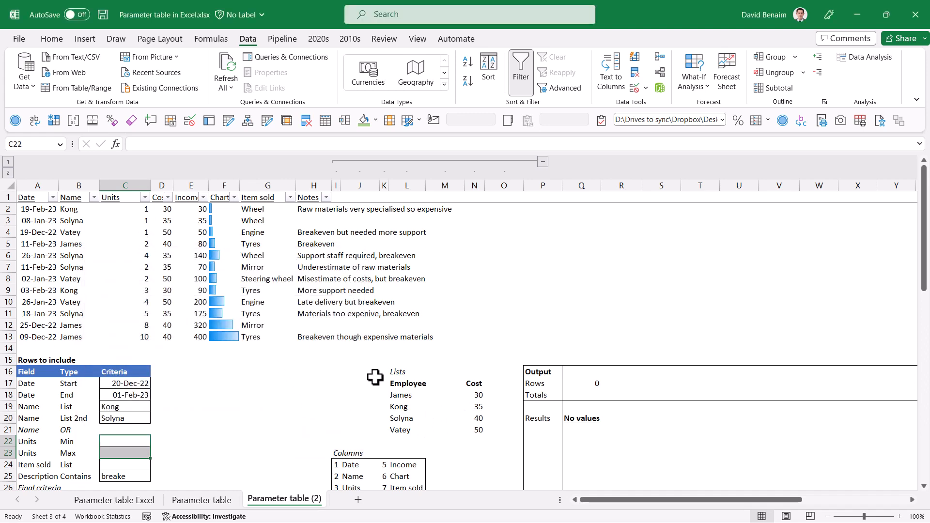
View the drop-down choices of the Item sold criterion in C24 and check the Description Contains criterion in C25.
click(133, 467)
click(152, 466)
click(152, 466)
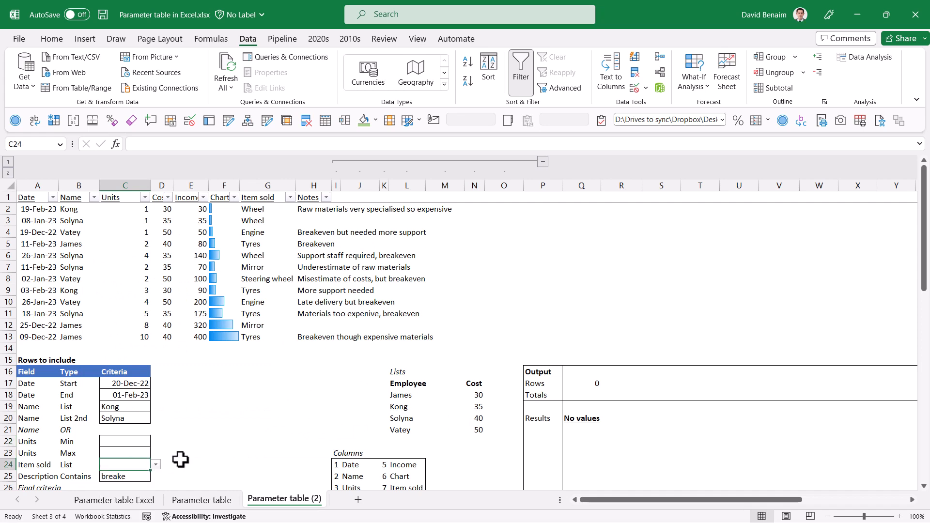
click(128, 476)
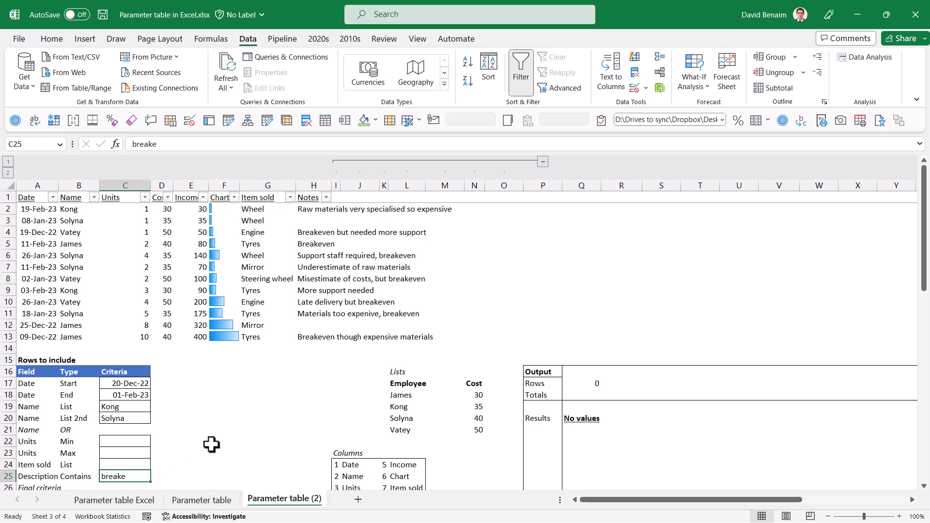
Review the Columns, Sort col and Sort order settings in C28:C30 and the two Name criteria in C19:C20.
key(Down)
key(Down)
key(Down)
key(Down)
key(Down)
key(Down)
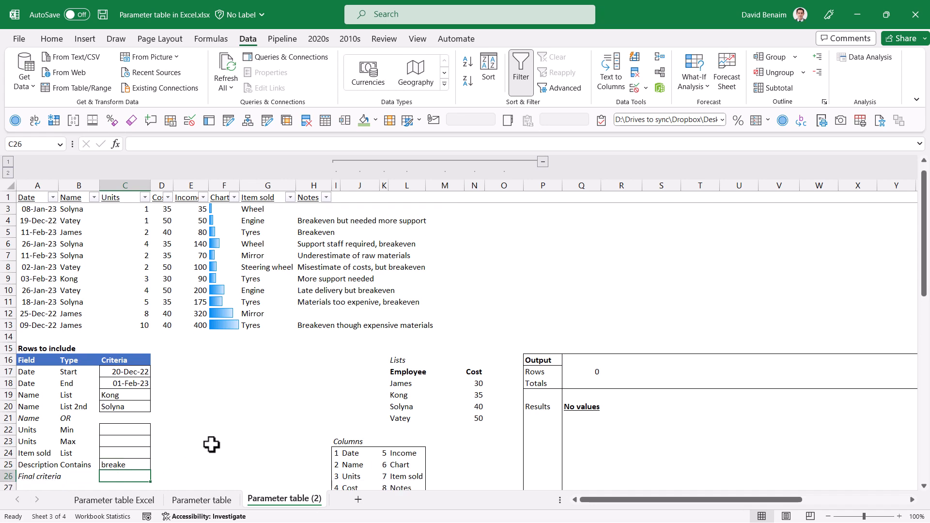
key(Up)
key(Up)
key(Up)
key(Up)
key(Up)
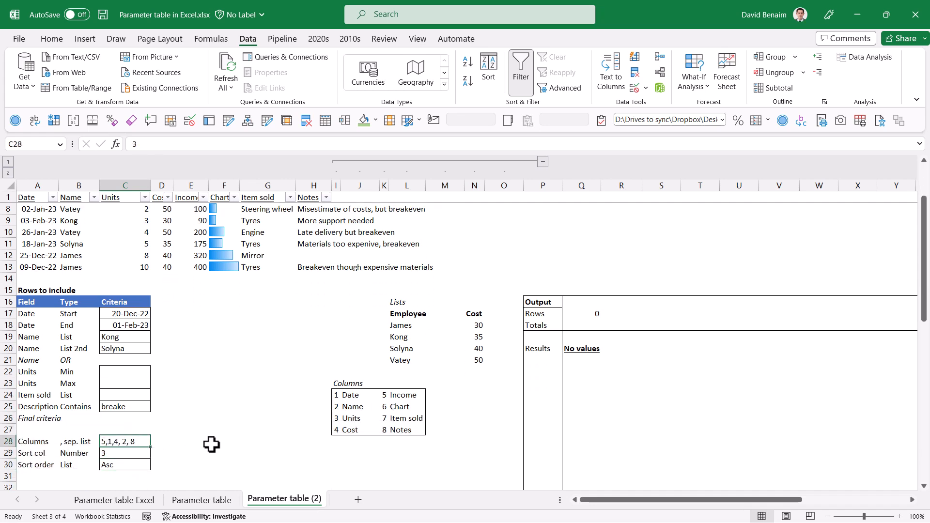
key(Right)
key(Right)
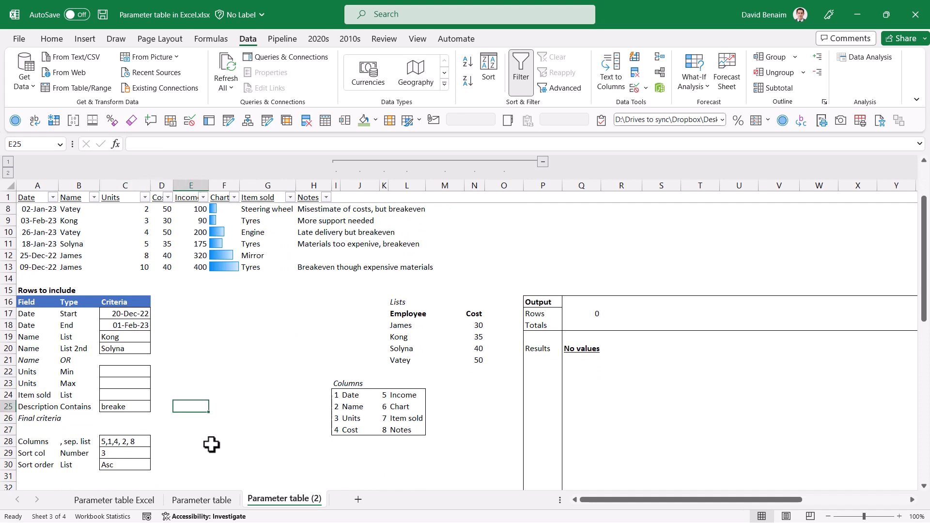
key(Left)
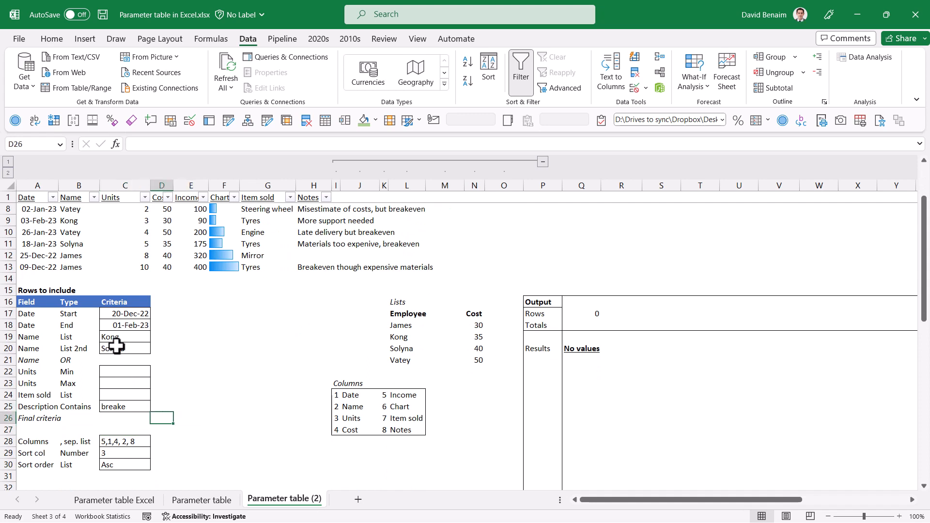
drag(121, 338, 126, 350)
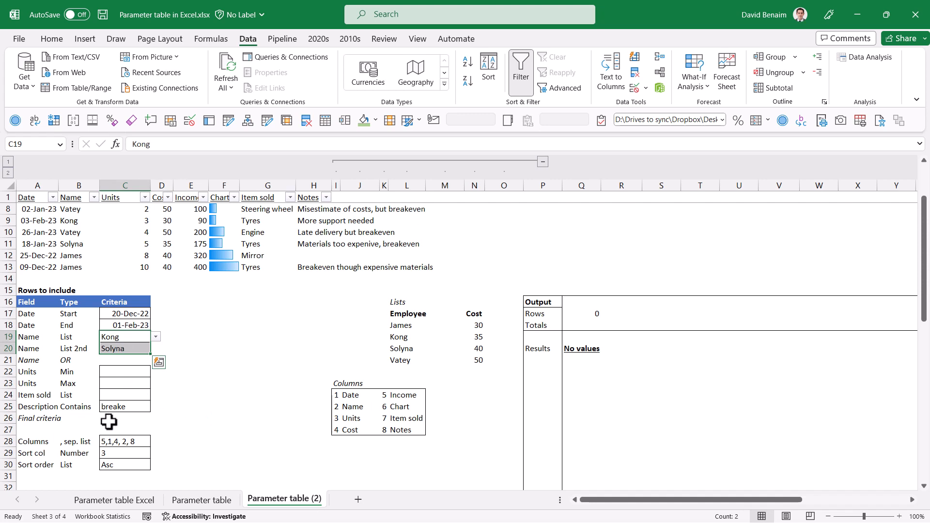
Review the comma-separated Columns setting in C28, the Sort col setting in C29 and the Sort order choices in C30.
click(128, 441)
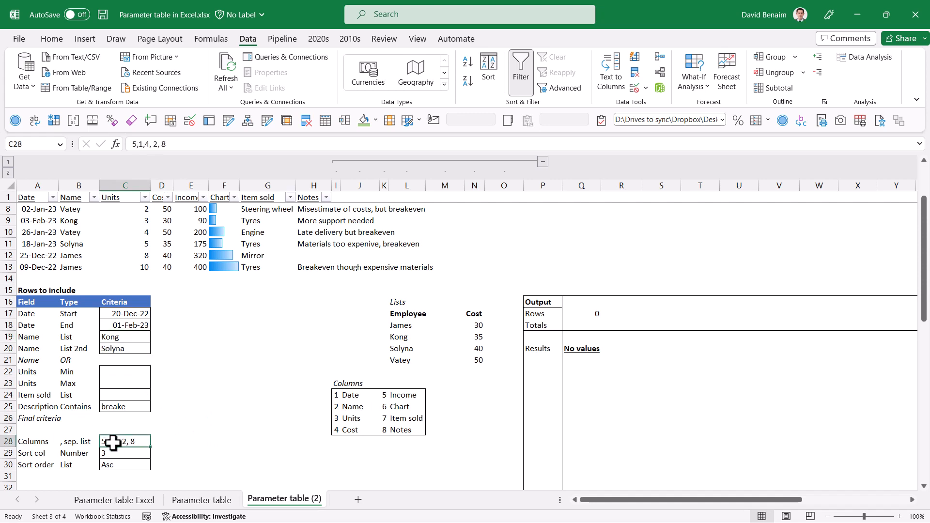
double_click(155, 144)
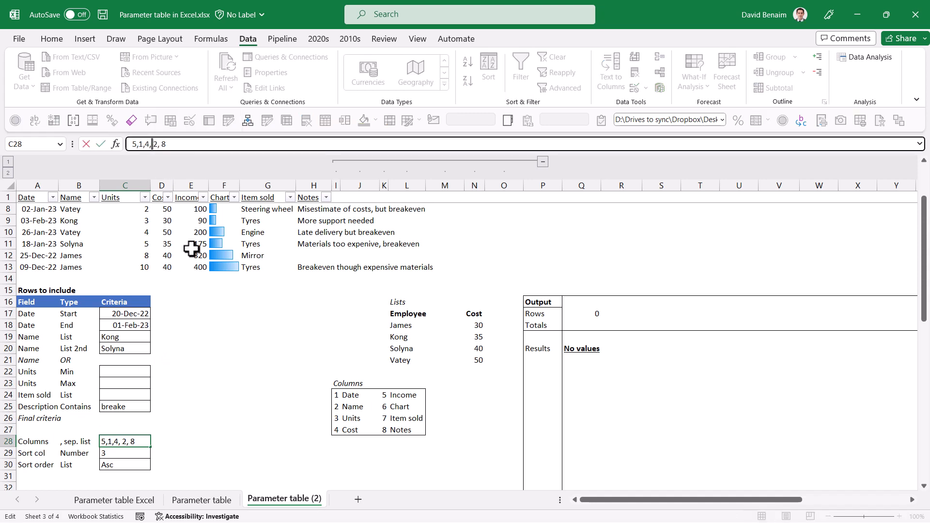
key(Return)
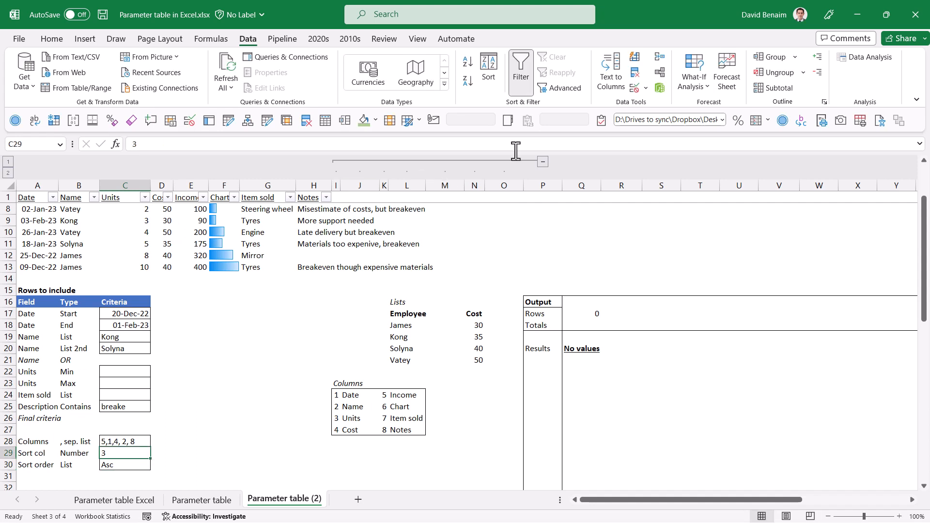
click(140, 464)
click(156, 466)
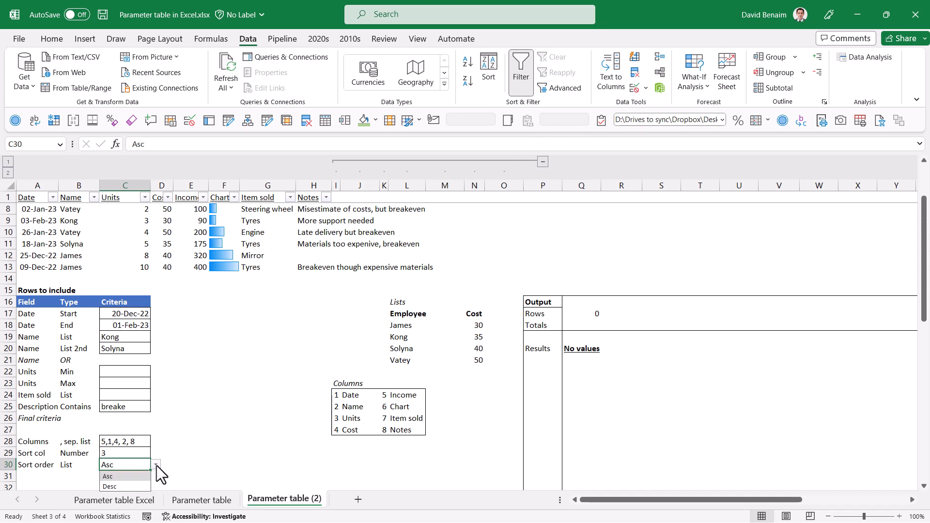
click(156, 466)
click(156, 466)
click(156, 466)
Enter =IF(A2:A13>=C17,1,0) in E17 to flag the rows dated on or after the start date.
click(176, 314)
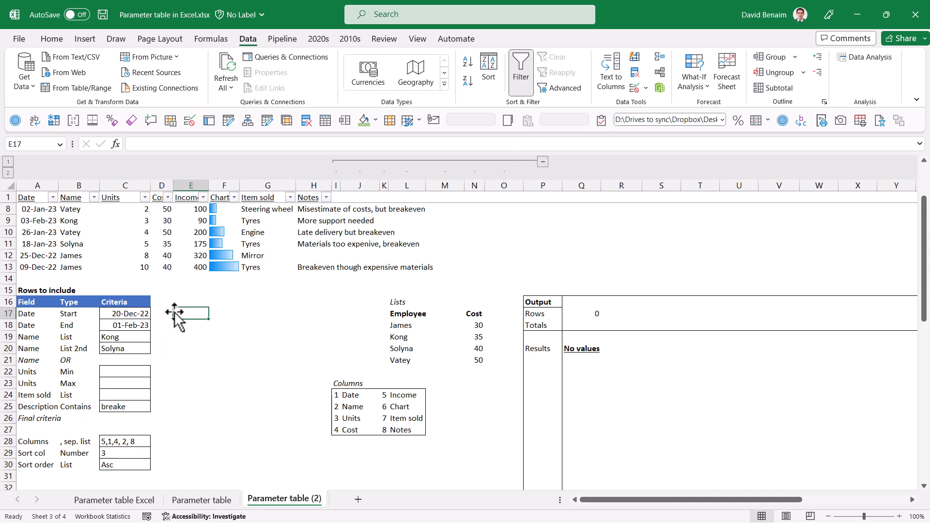
key(Left)
key(Left)
key(Left)
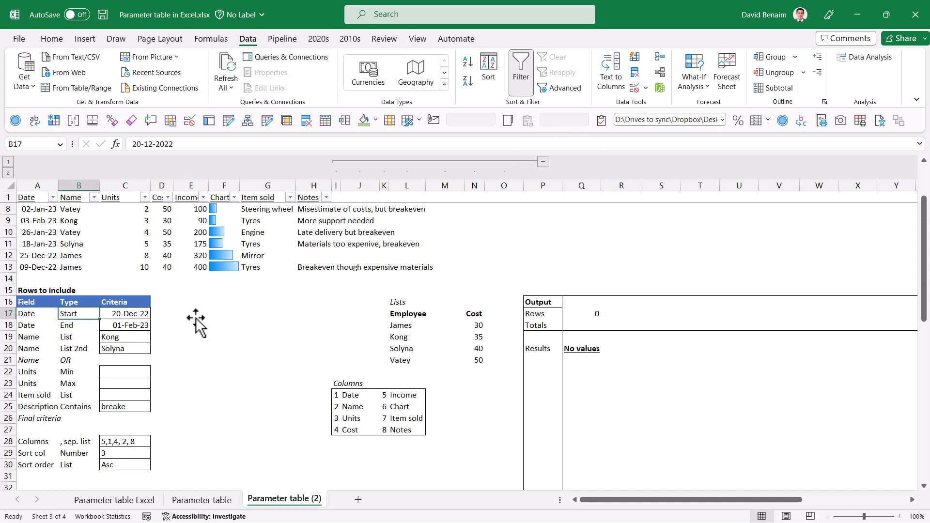
key(Right)
key(Right)
key(Right)
text(=IF()
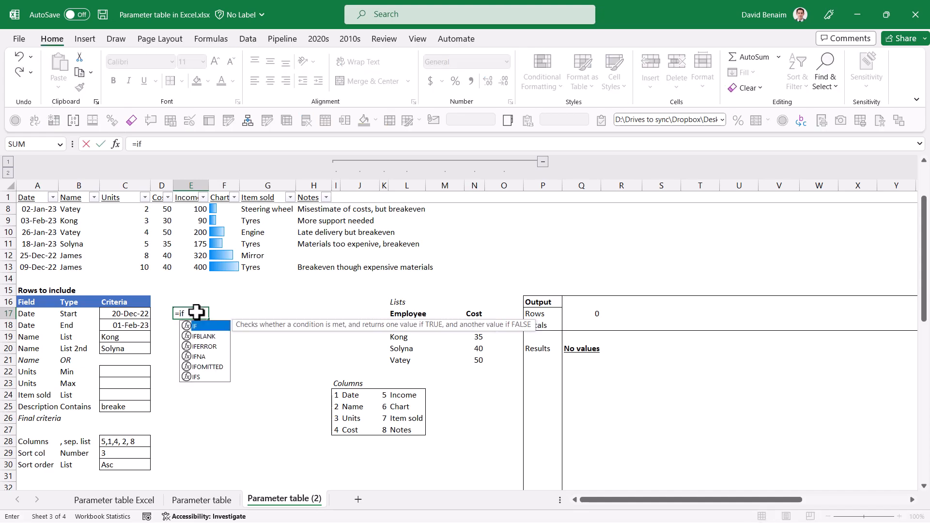
scroll(39, 232, up, 2)
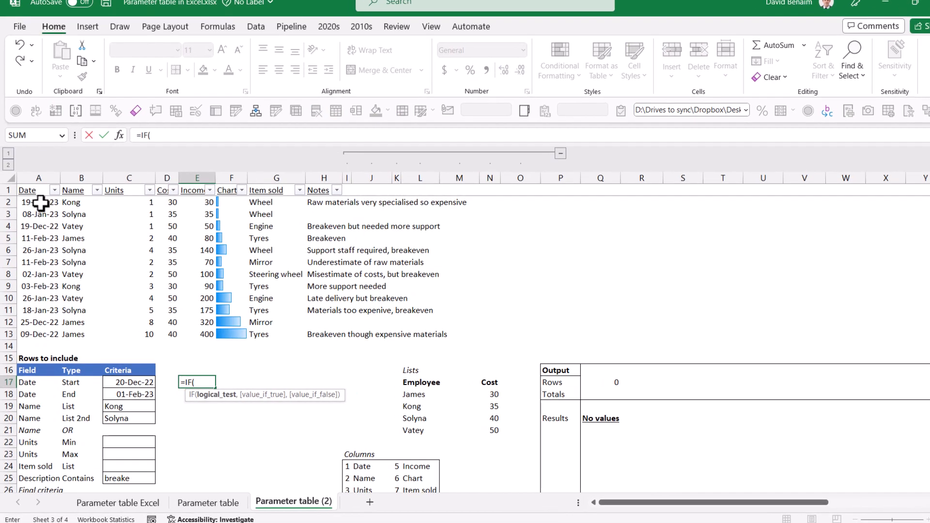
drag(42, 209, 41, 332)
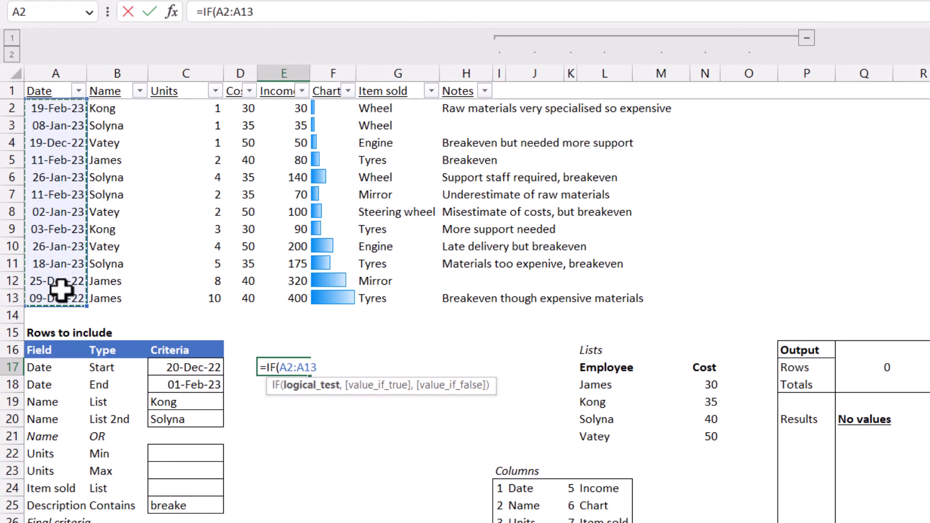
text(>=)
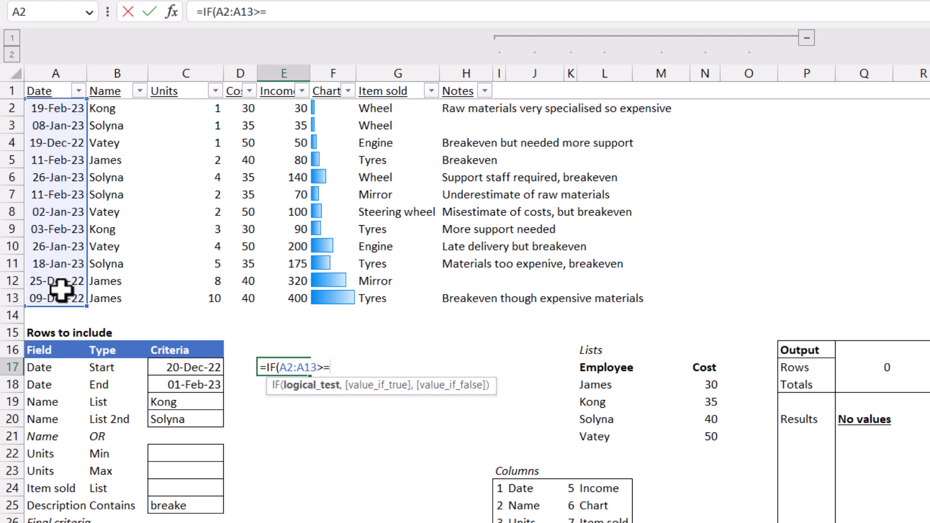
click(191, 367)
text(,)
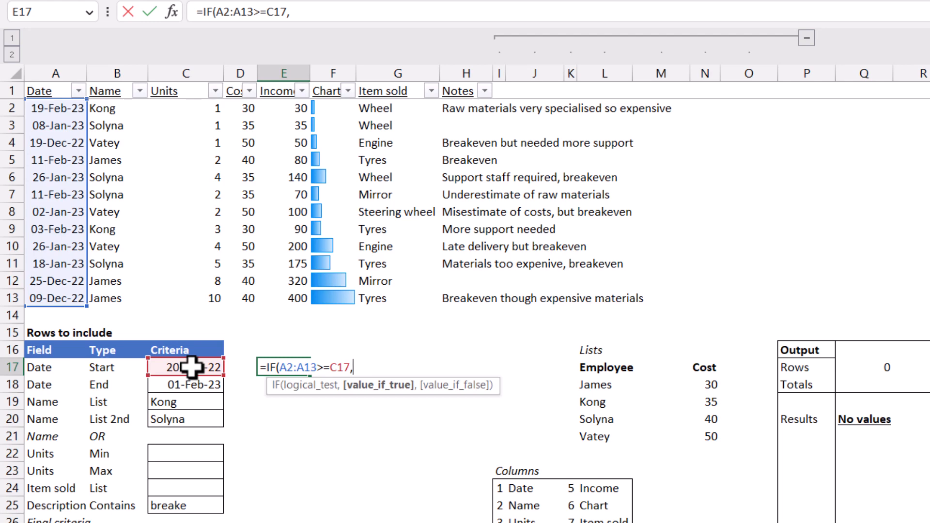
text(1,0))
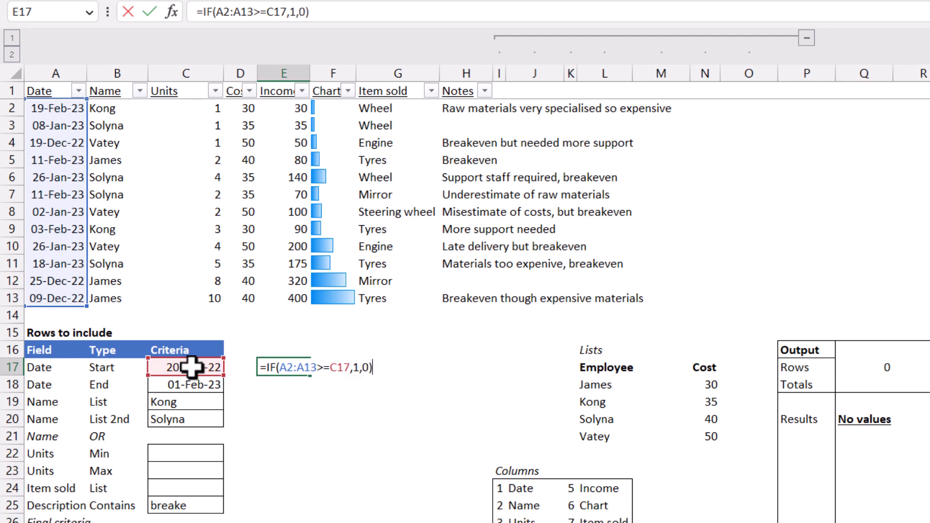
key(ctrl+Return)
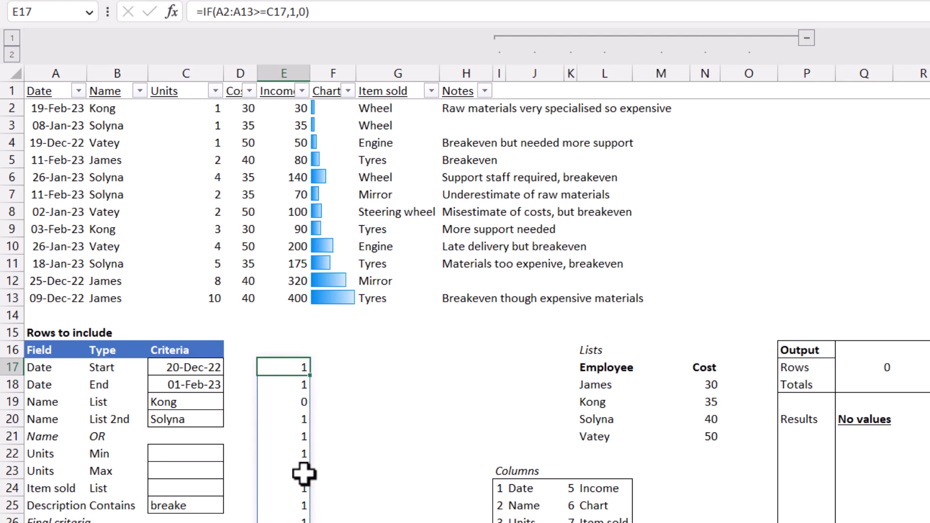
Enter Text in E25, inside the spill range of the E17 formula, to test how the formula reacts.
click(288, 504)
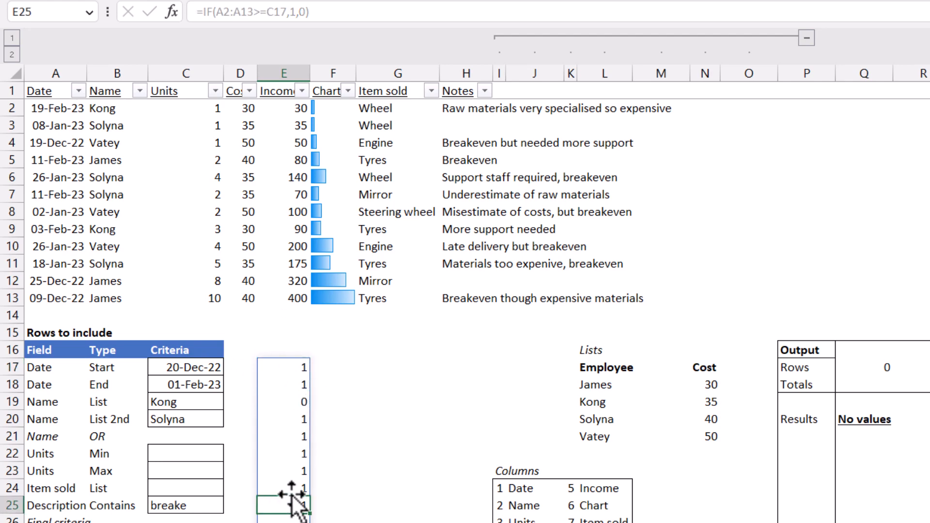
text(Text)
key(Return)
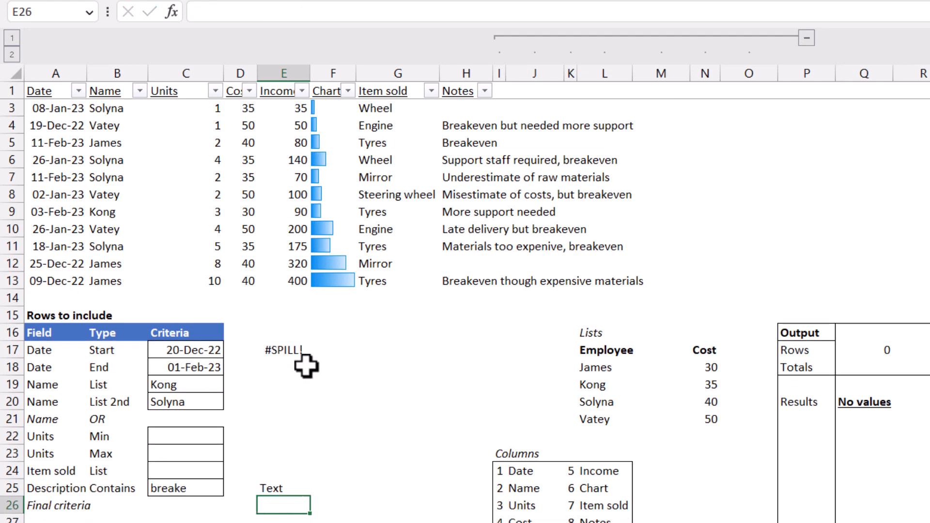
click(305, 351)
Delete the test text from E25 and return to the formula in E17.
click(284, 492)
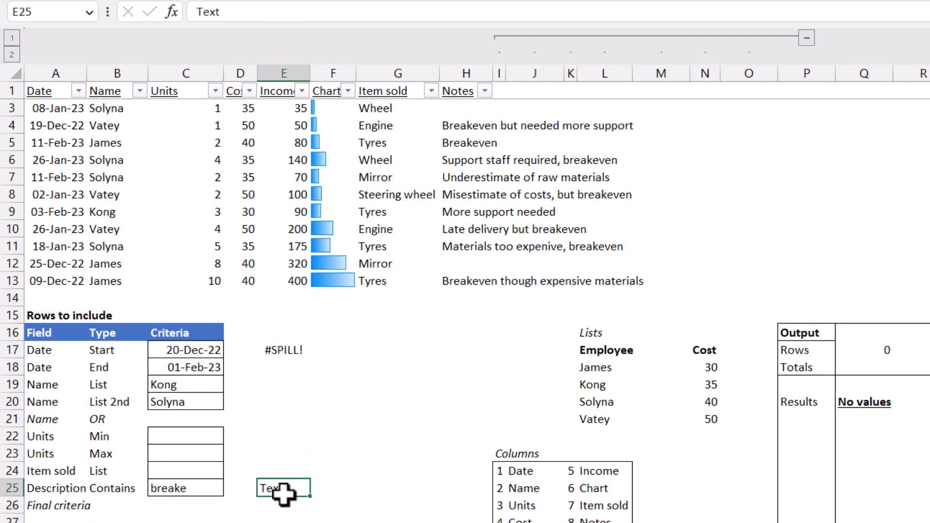
key(Delete)
key(Up)
key(Up)
key(Up)
key(Up)
key(Up)
key(Up)
key(Up)
key(Up)
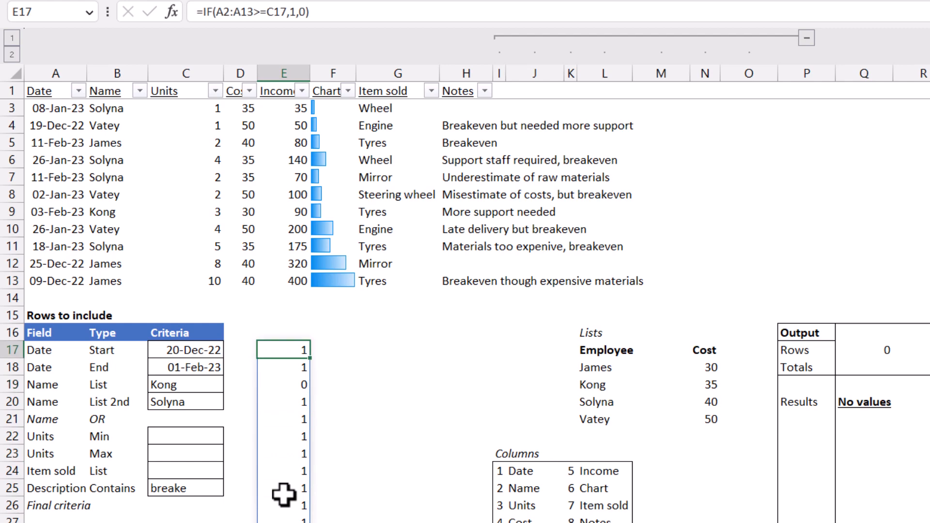
Step through the spilled cells below E17 to examine their greyed formula.
key(Down)
key(Down)
key(Down)
key(Down)
key(Down)
key(Down)
key(Down)
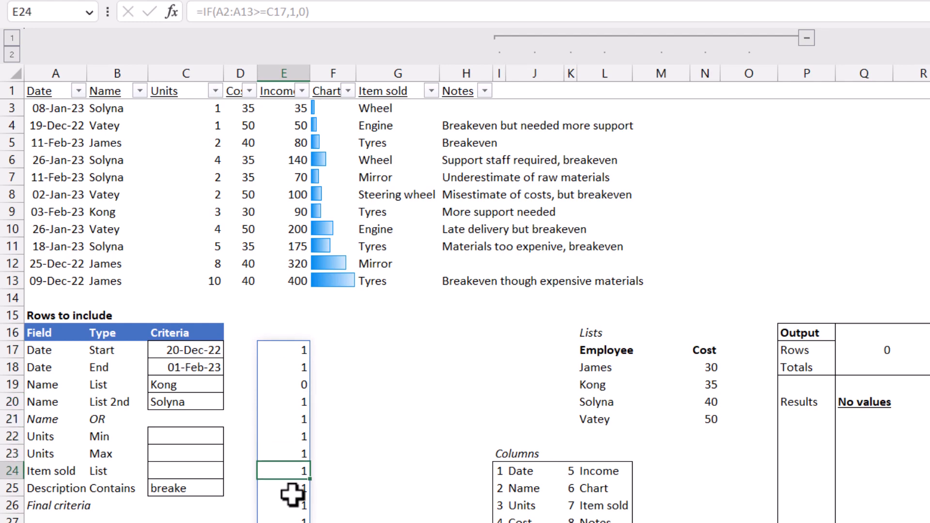
Wrap the E17 formula in ARRAYTOTEXT so it reads =ARRAYTOTEXT(IF(A2:A13>=C17,1,0)).
click(301, 352)
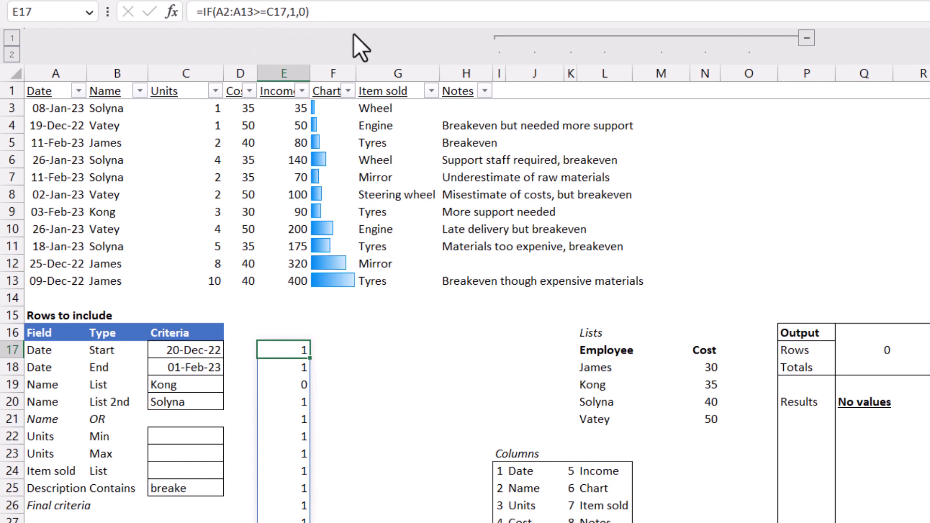
click(205, 11)
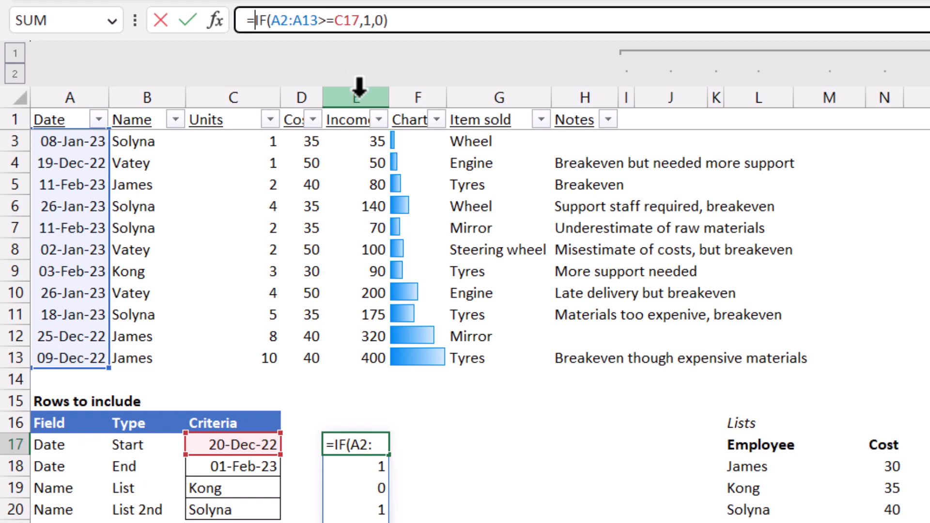
text(arra)
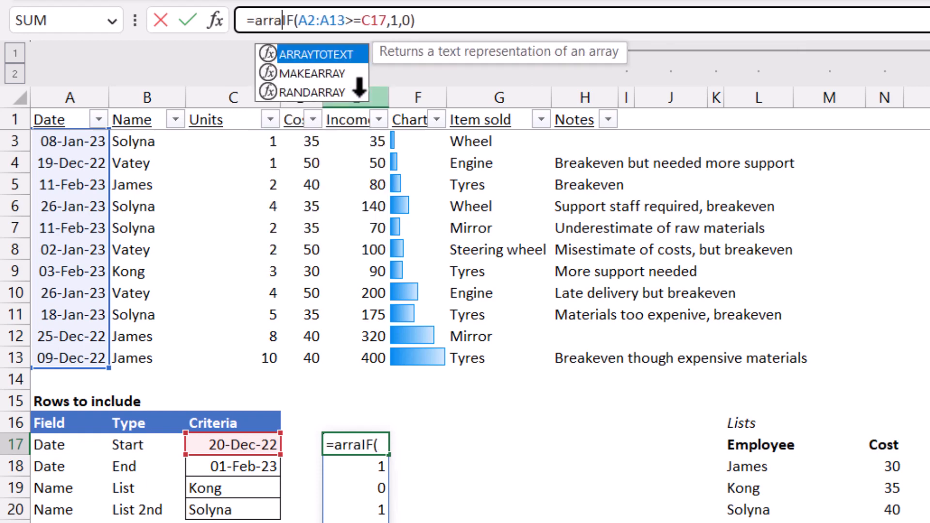
key(Tab)
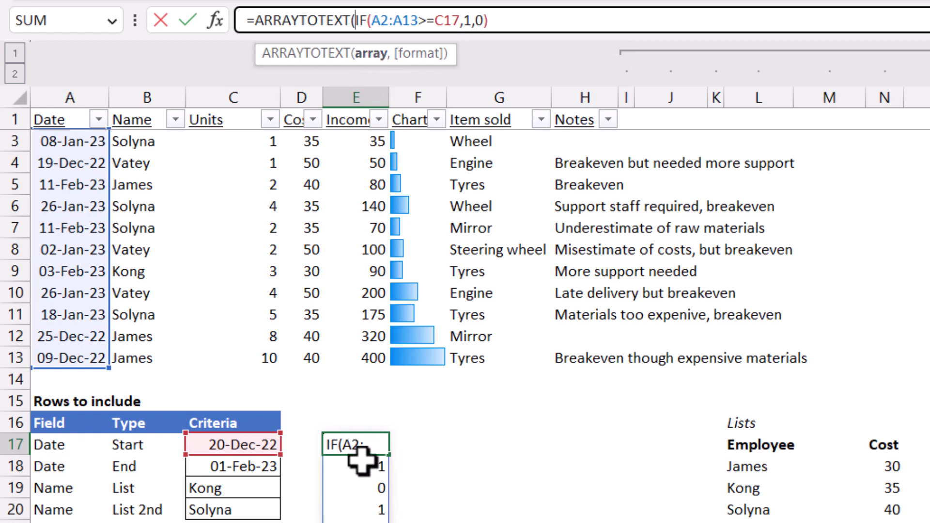
click(514, 25)
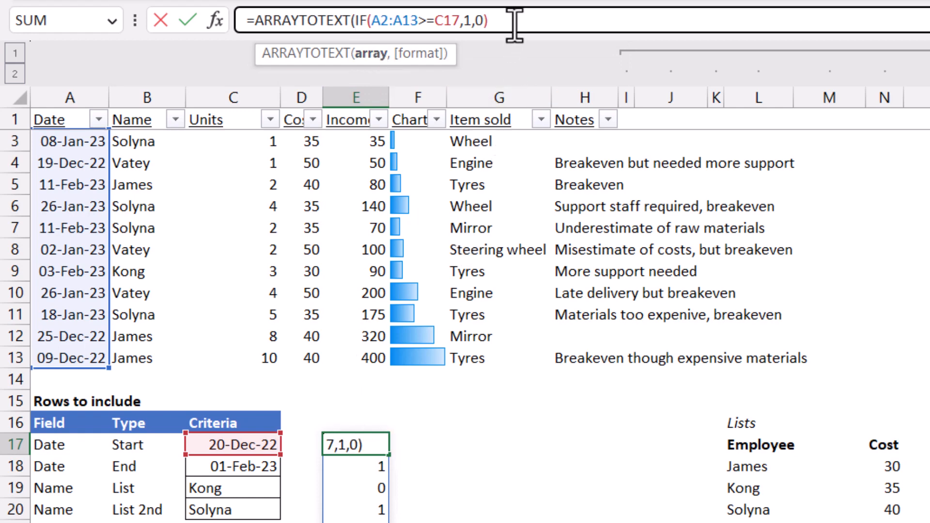
key(ctrl+Return)
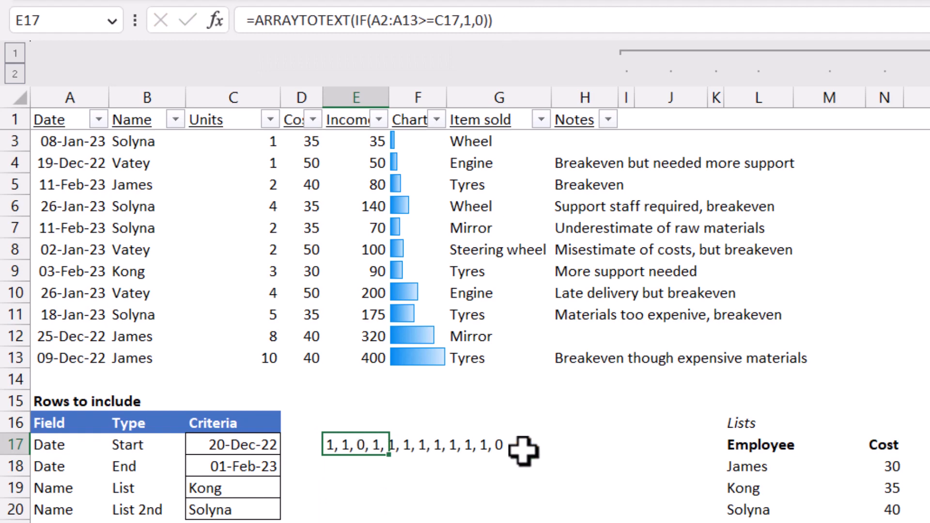
Clear the start date in C17 to test the E17 formula, and undo the deletion.
click(357, 468)
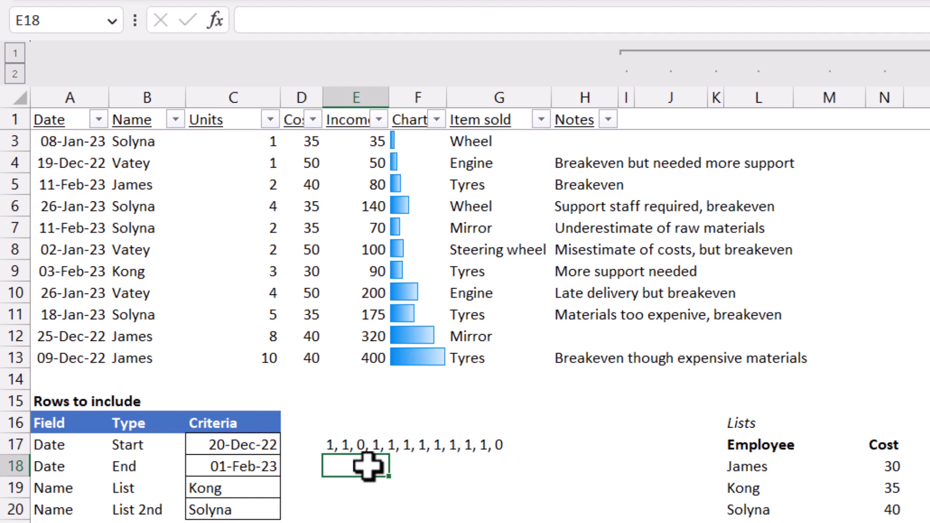
key(Up)
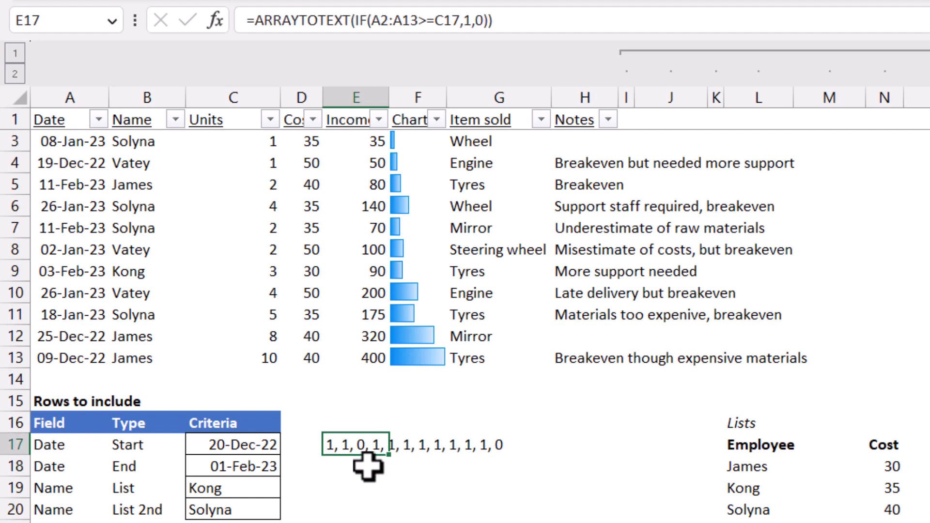
key(Left)
key(Left)
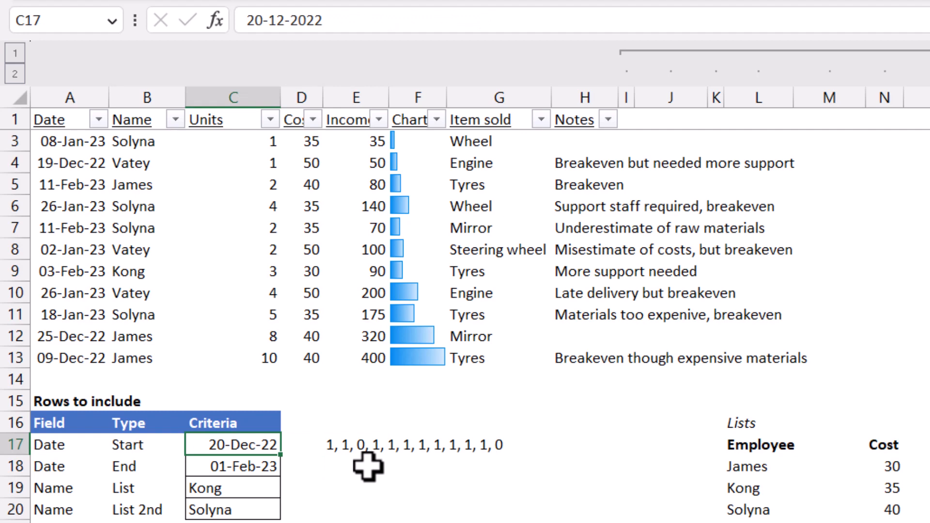
key(Delete)
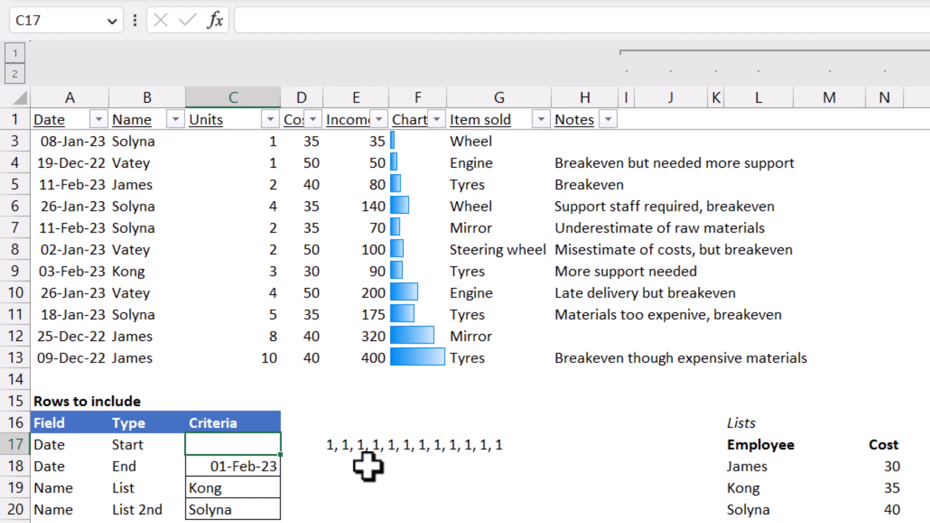
key(ctrl+z)
key(Right)
key(Right)
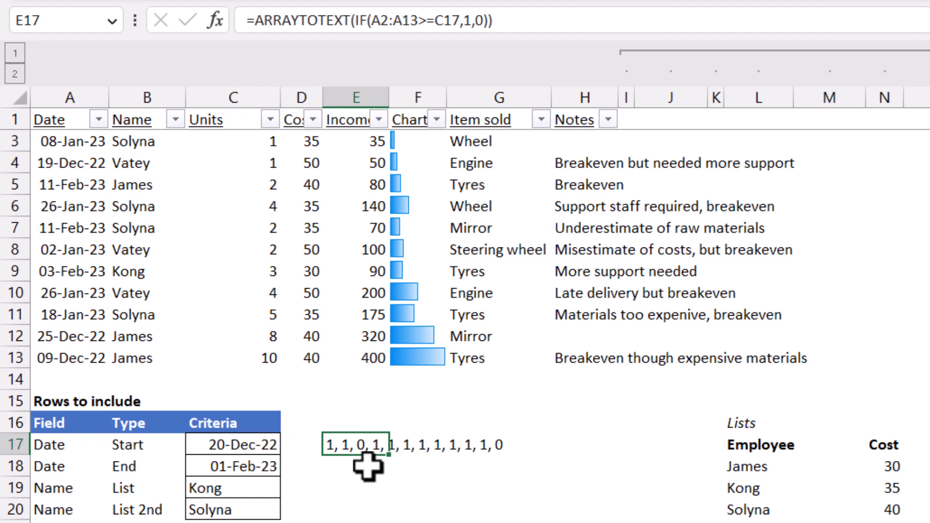
Copy the formula text of E17 into E18 without shifting its references.
drag(554, 19, 245, 5)
key(ctrl+c)
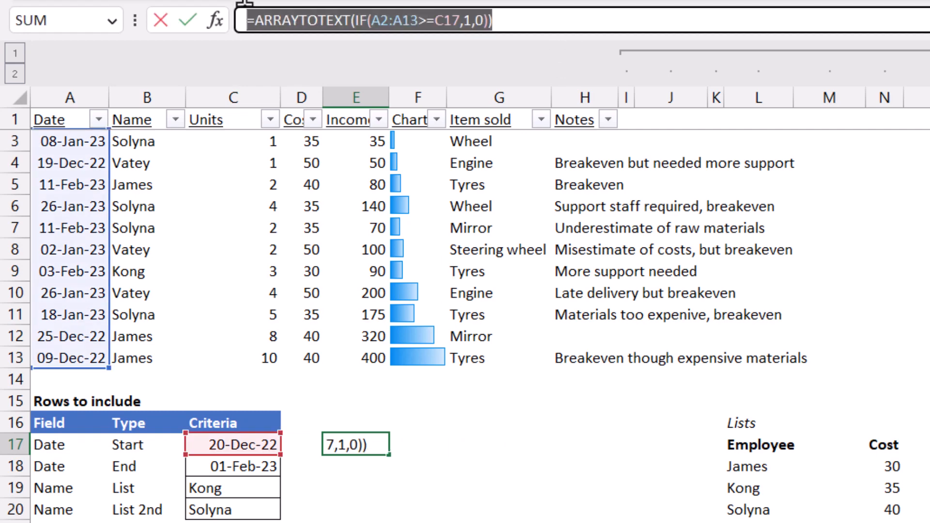
key(Return)
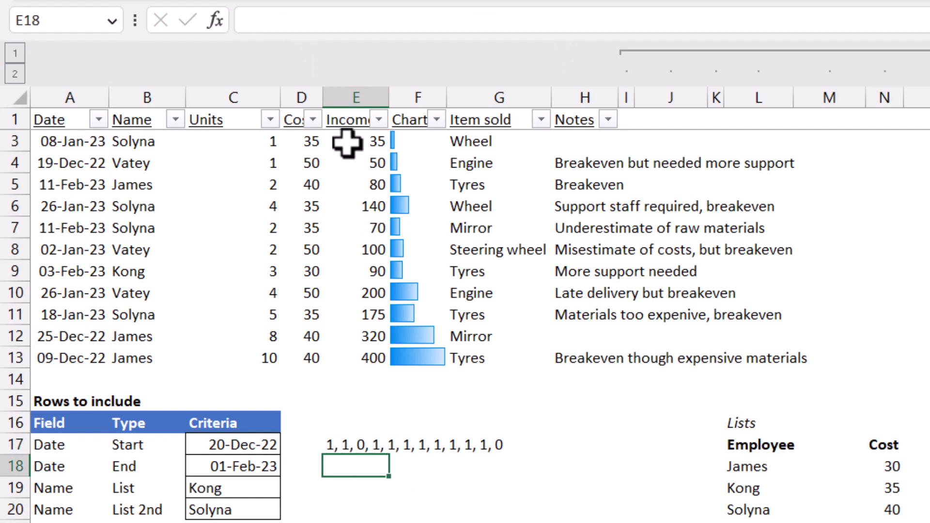
click(414, 21)
key(ctrl+v)
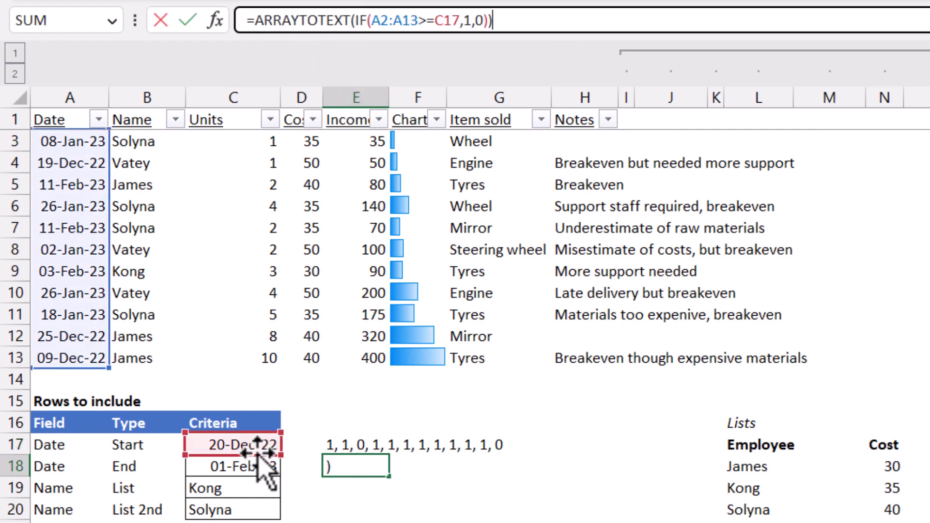
Change the E18 formula to =ARRAYTOTEXT(IF(A2:A13<=C18,1,0)) so it tests against the end date.
drag(256, 443, 258, 466)
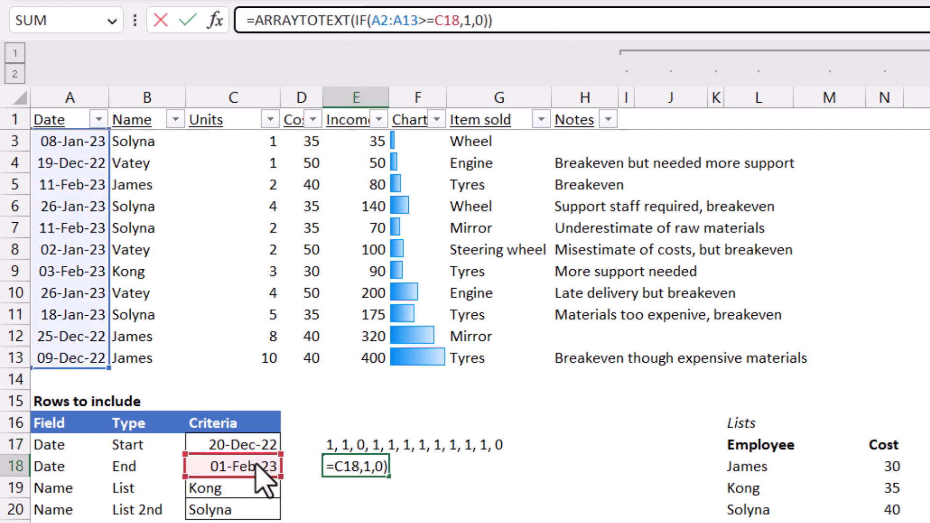
click(428, 20)
key(BackSpace)
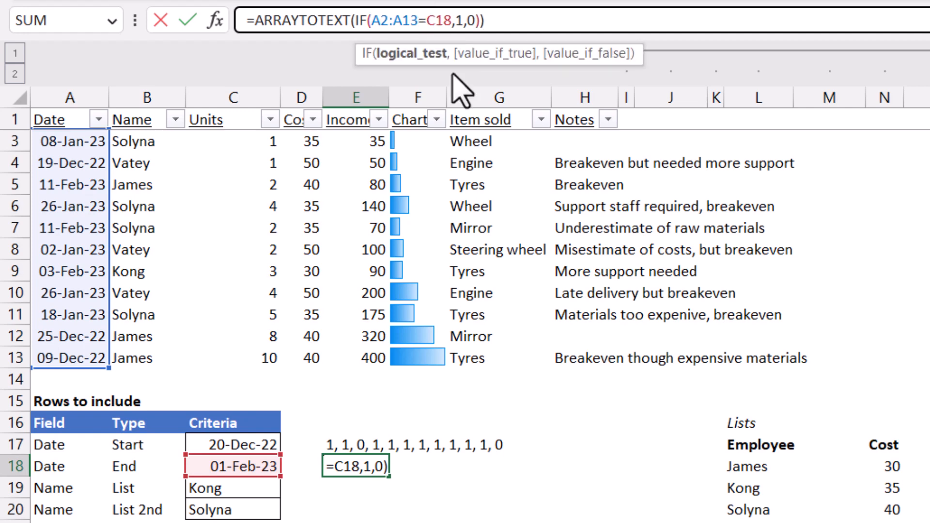
text(<)
key(Return)
key(Up)
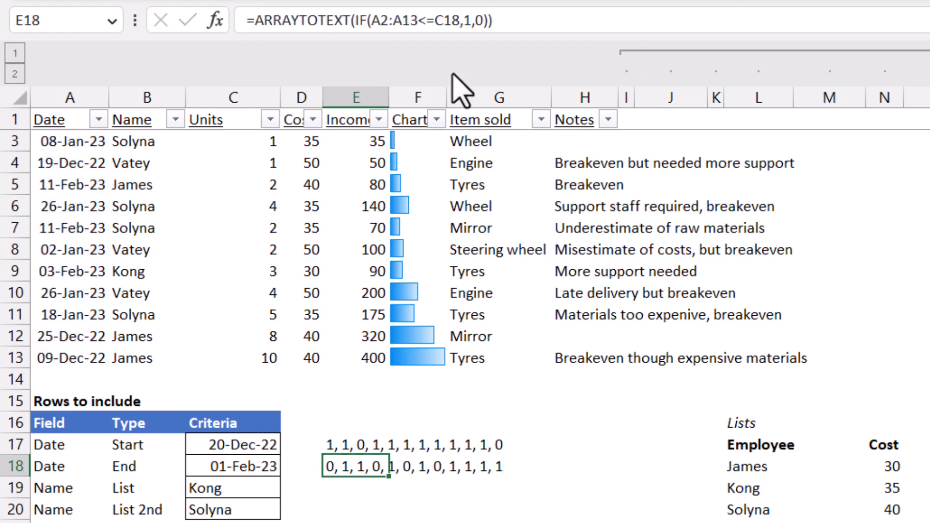
Clear the end date in C18 and check the E18 formula against the blank criterion.
click(266, 461)
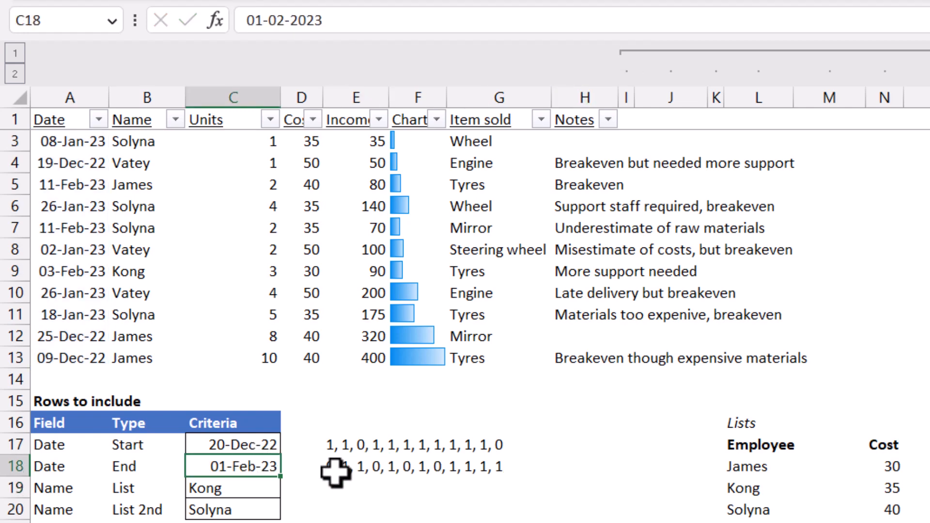
key(Delete)
click(334, 470)
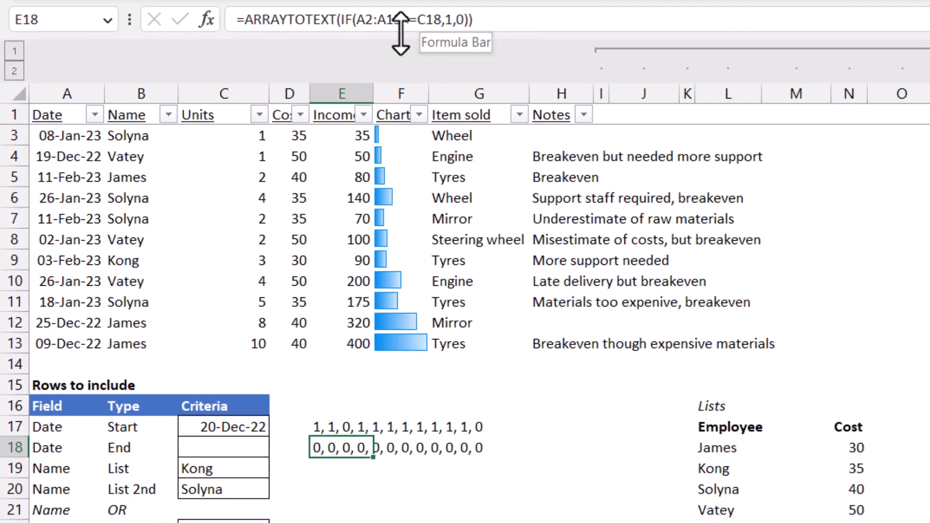
Enlarge the formula bar to several lines and insert a line break before IF in the E18 formula.
drag(400, 33, 396, 123)
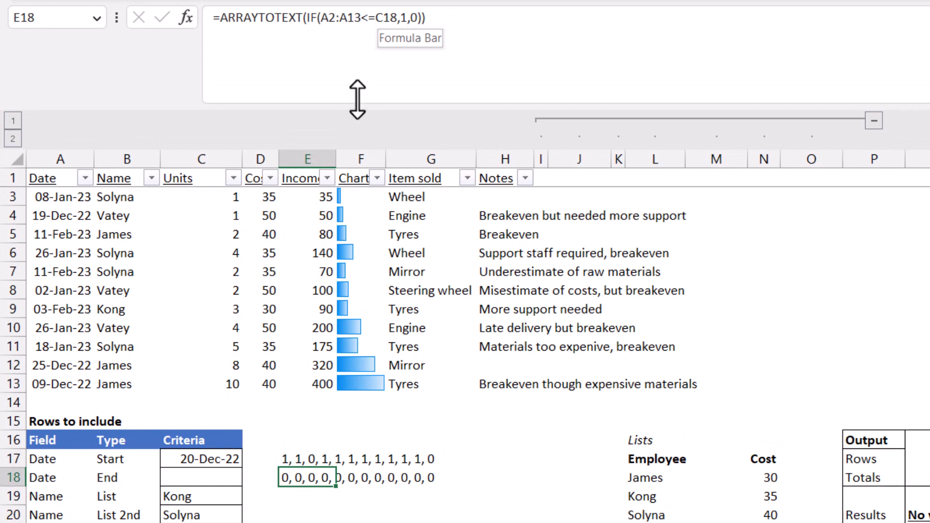
drag(357, 100, 357, 87)
click(397, 46)
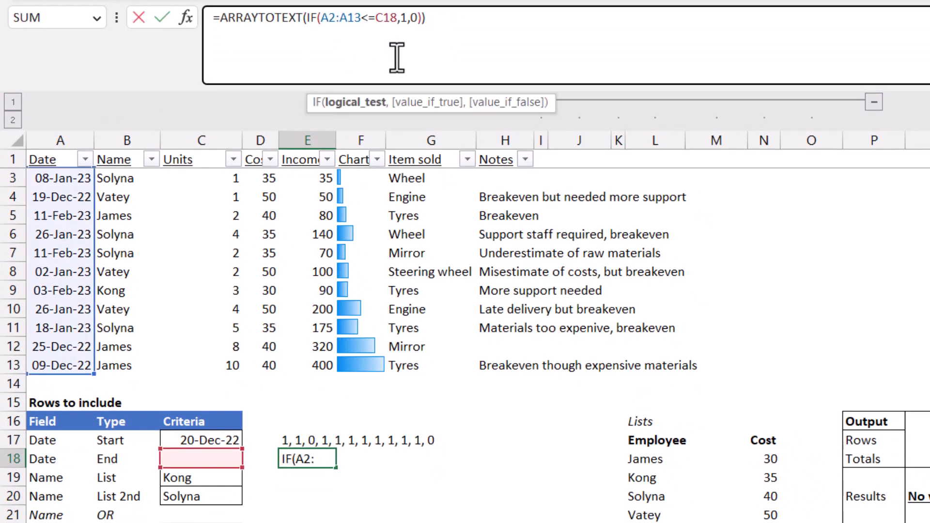
key(Left)
key(Left)
key(Left)
key(Left)
key(Left)
key(Left)
key(Left)
key(Left)
key(Left)
key(Left)
key(Left)
key(Left)
key(Left)
key(alt+Return)
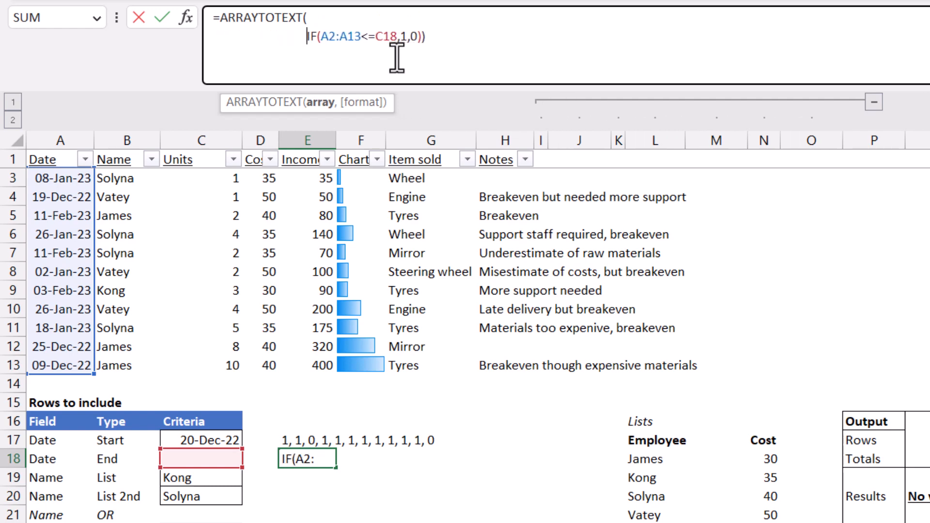
key(Return)
key(Up)
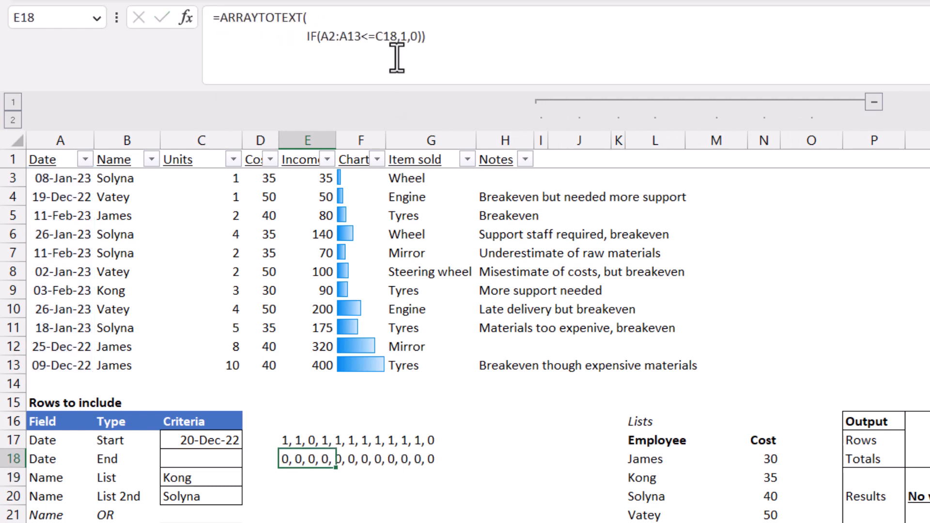
Enter the formula =IF(A2:A13>=C17,1,0) in E17 to test each date against the start date.
click(318, 24)
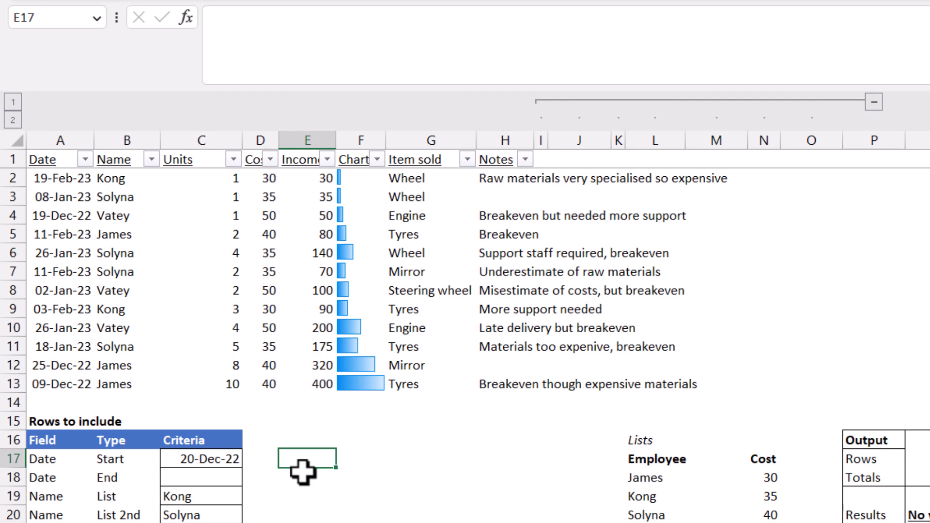
text(=i)
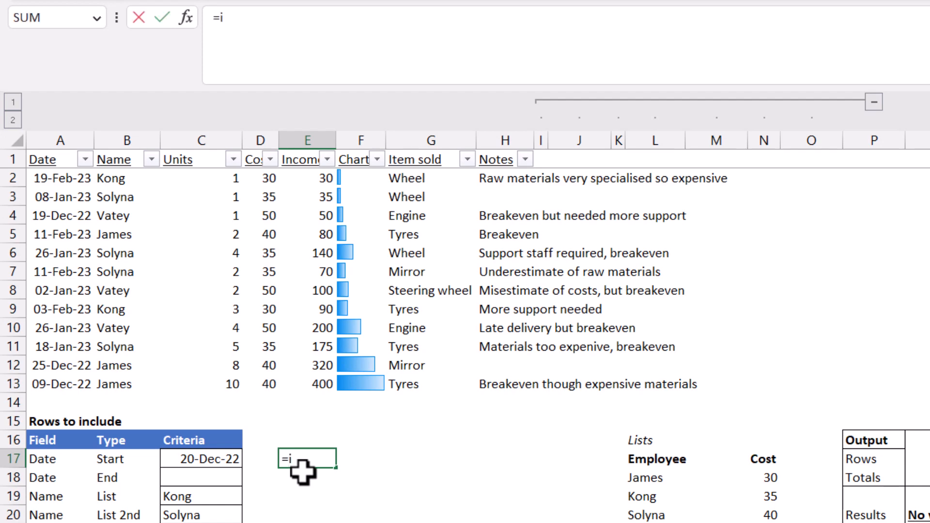
text(f)
key(Tab)
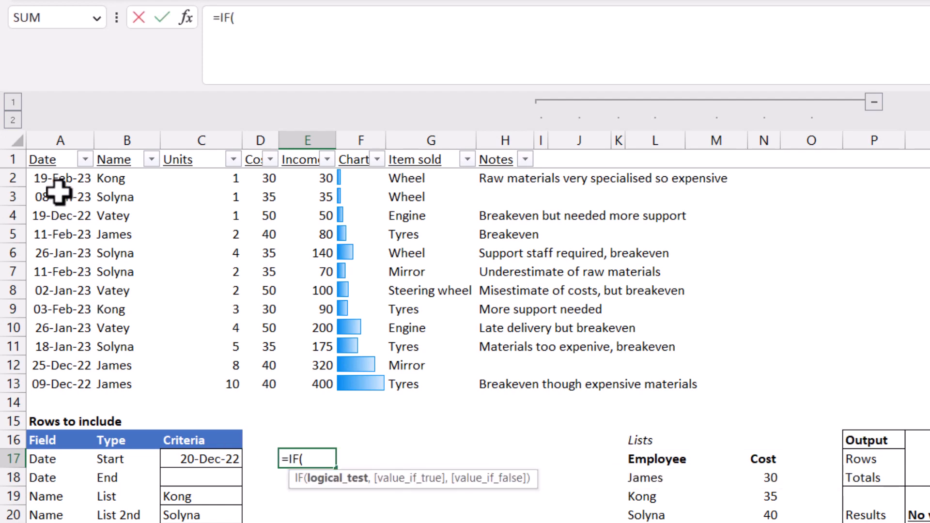
drag(58, 179, 65, 387)
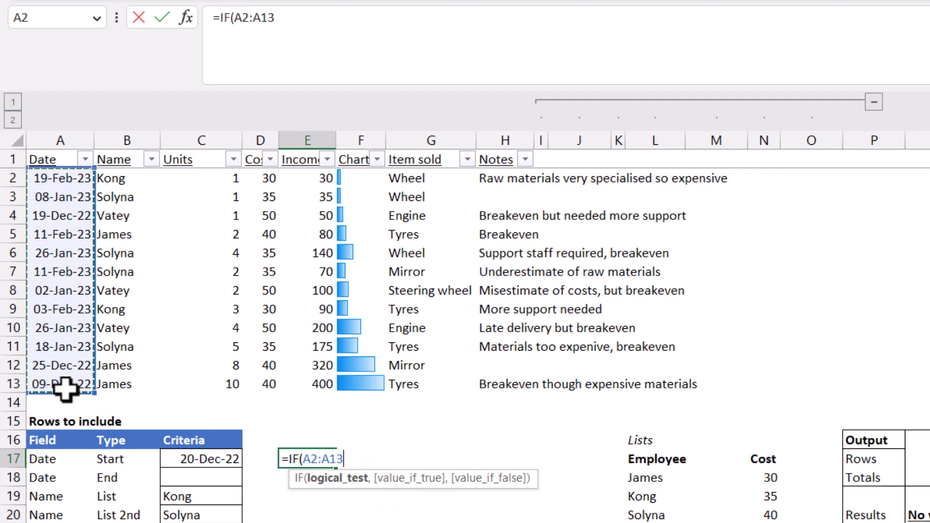
text(>=)
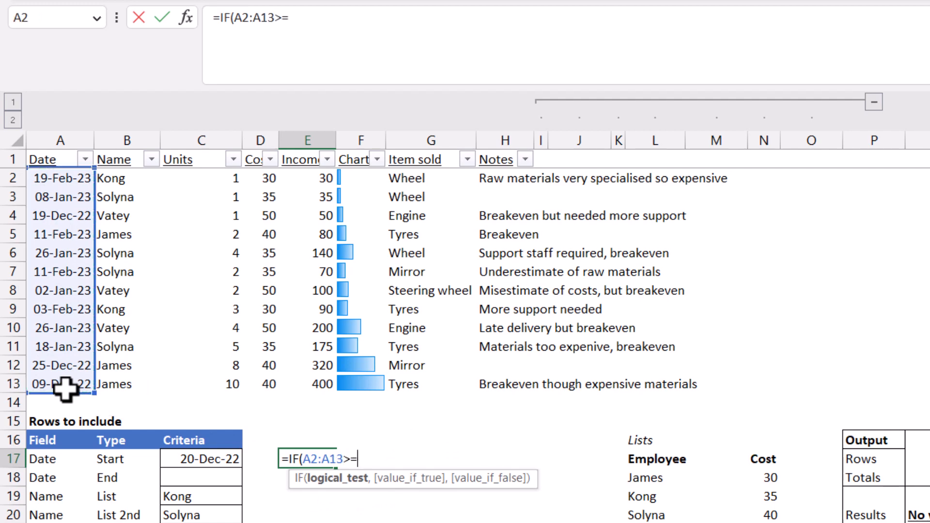
click(213, 460)
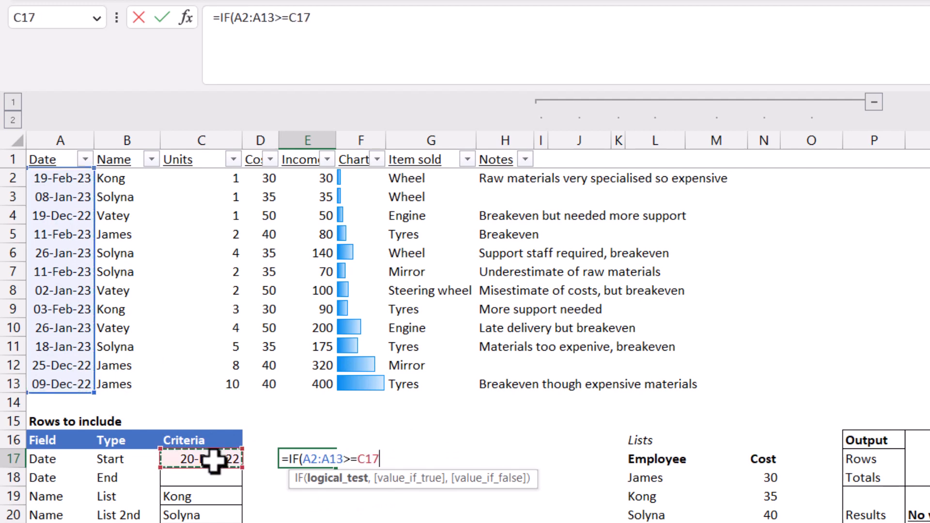
text(,1)
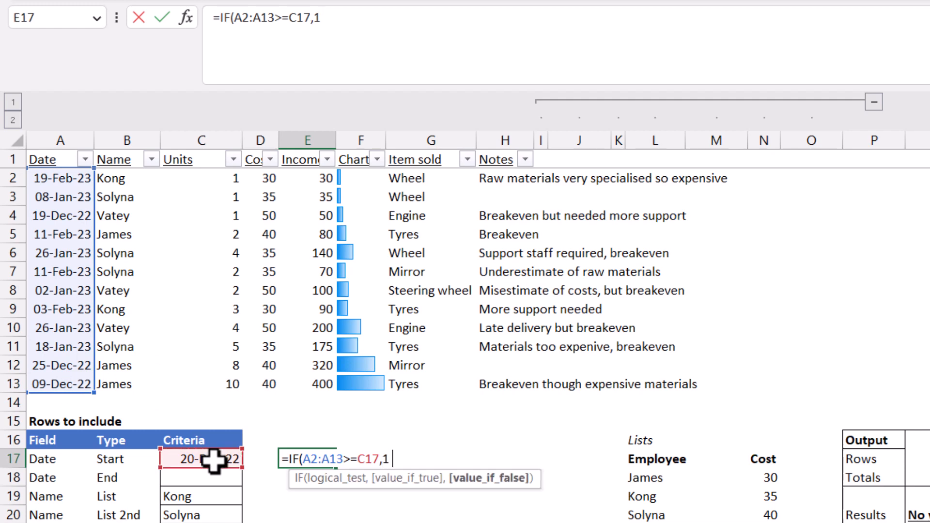
text(,0))
key(Return)
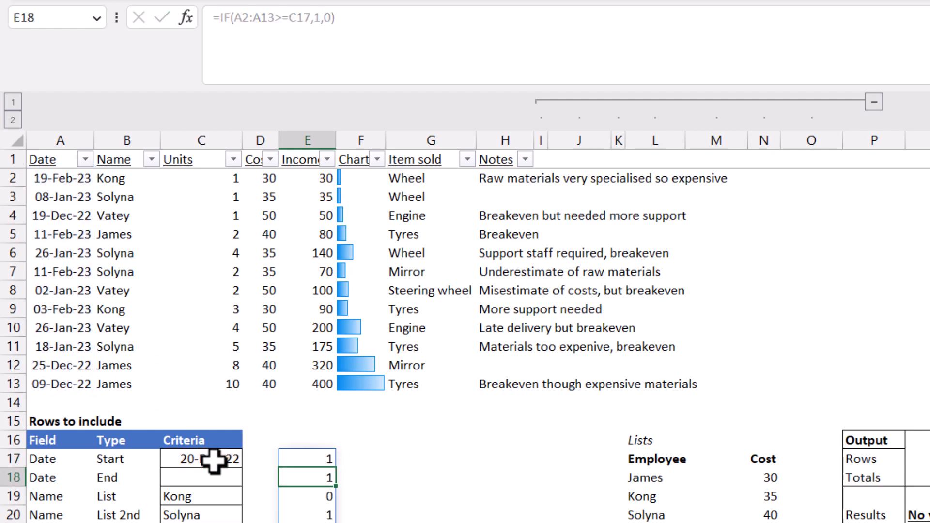
Compare the first dates in A2:A4 with the matching spilled results from E17 down.
key(Up)
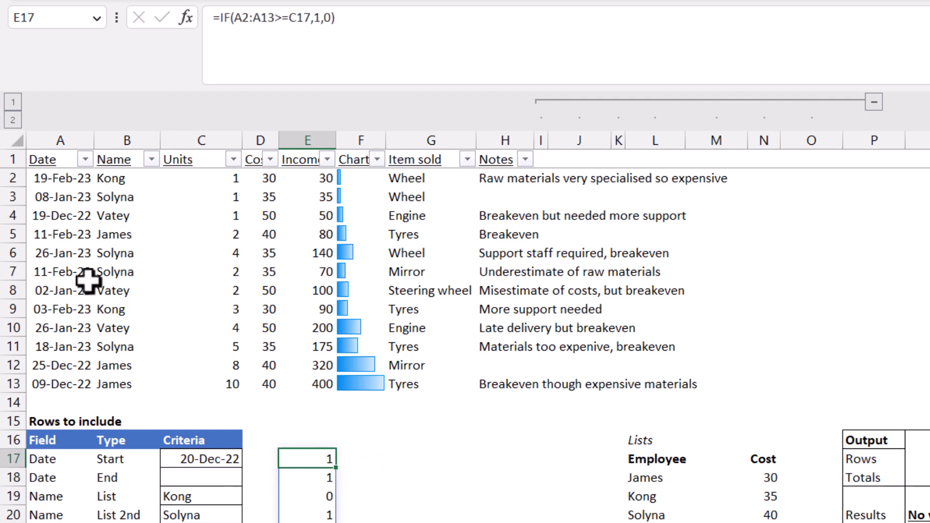
click(60, 182)
click(62, 197)
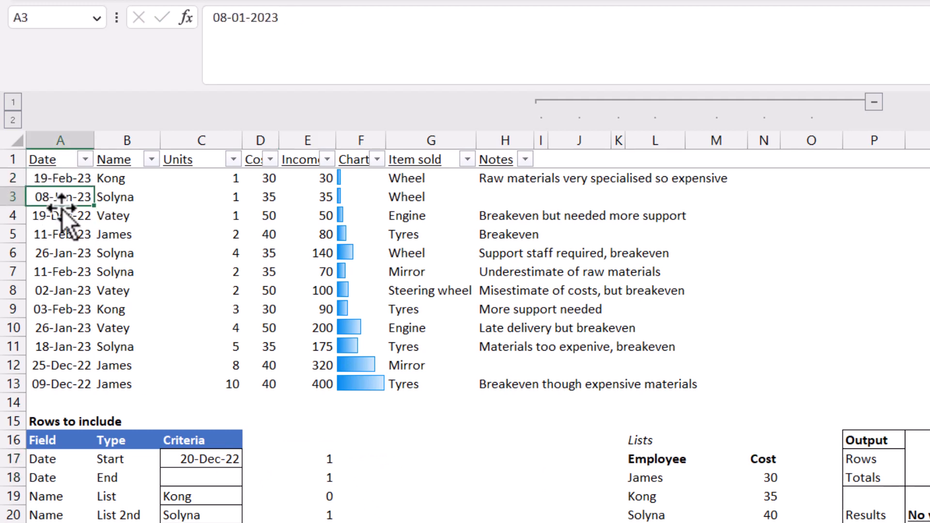
click(62, 216)
click(314, 497)
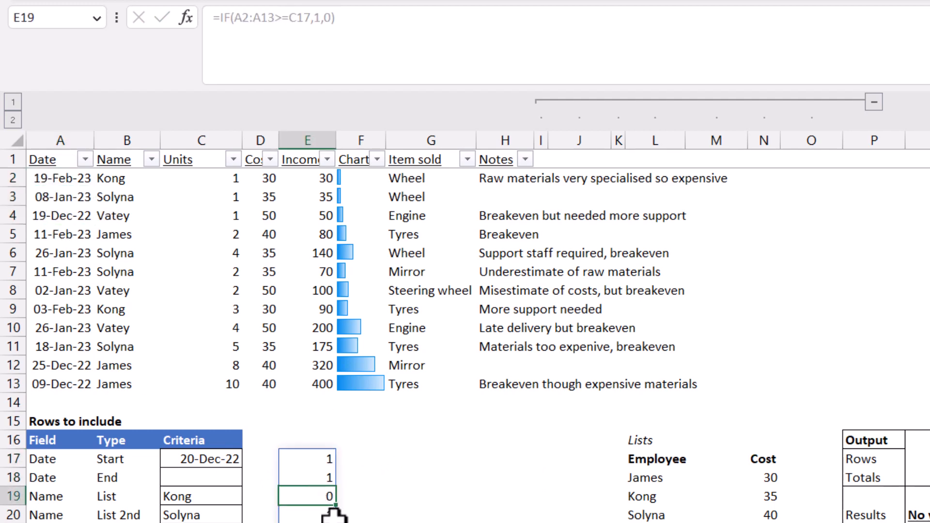
key(Up)
key(Up)
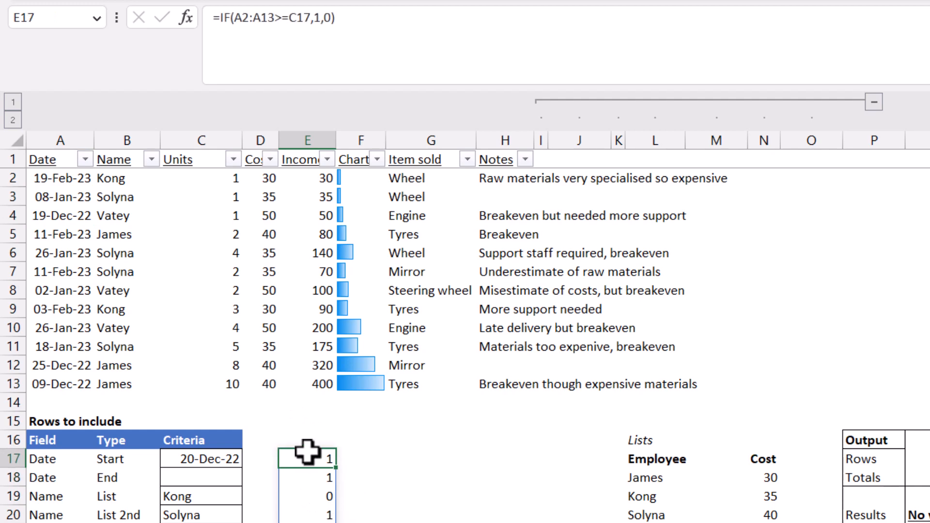
scroll(344, 480, down, 3)
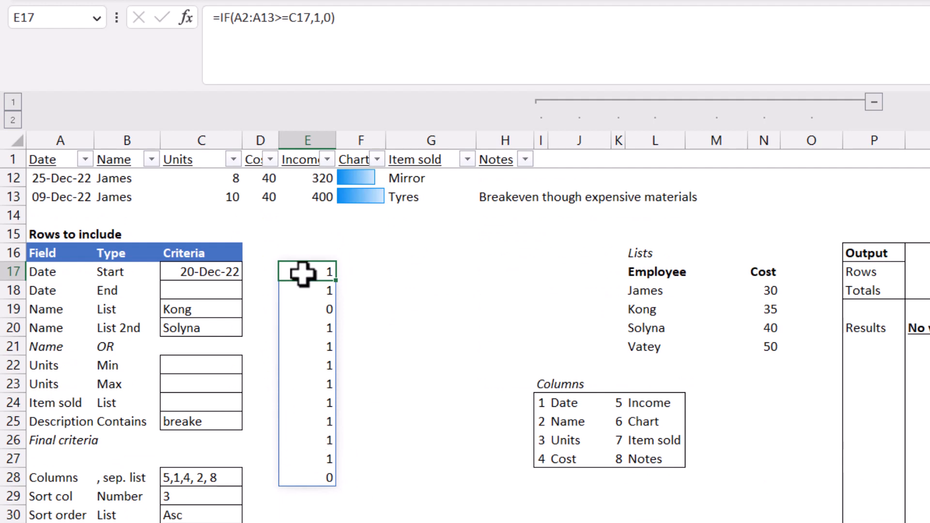
Wrap the E17 formula in ARRAYTOTEXT so it reads =ARRAYTOTEXT(IF(A2:A13>=C17,1,0)).
click(220, 17)
text(arra)
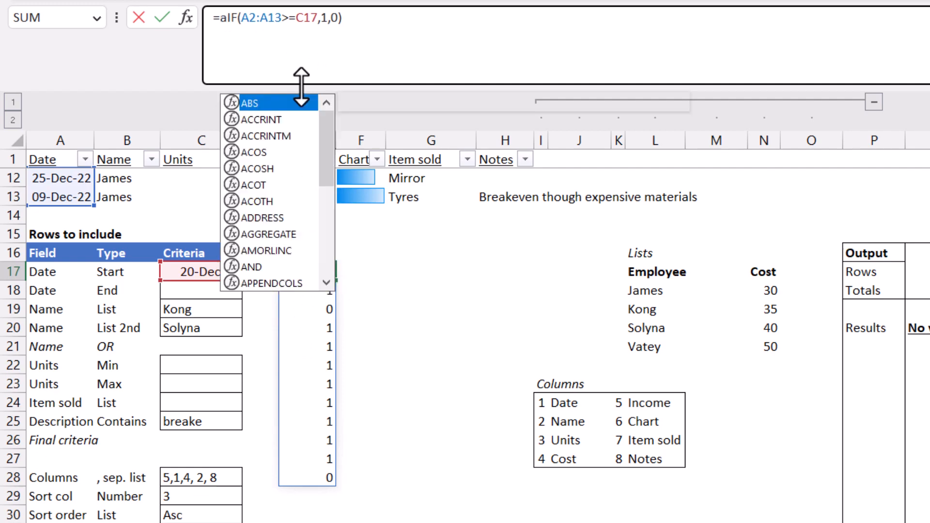
key(Tab)
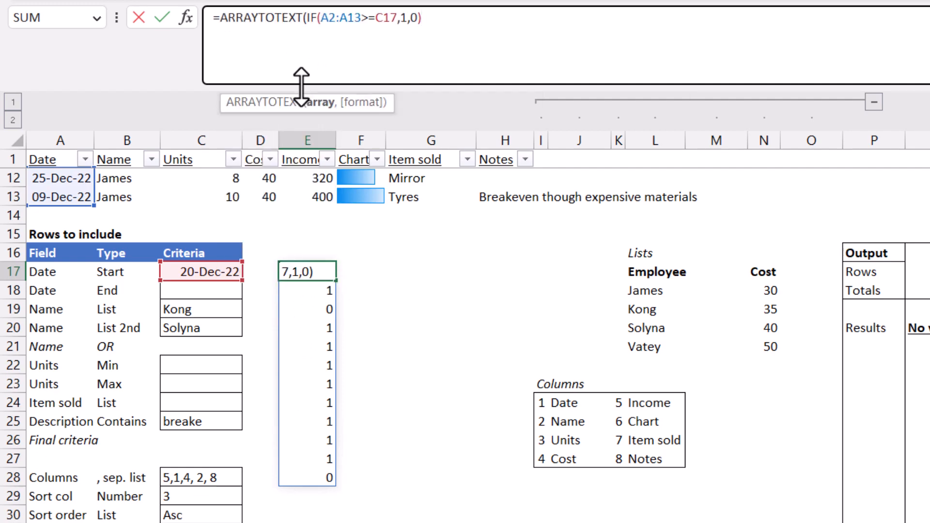
text())
key(Return)
key(Up)
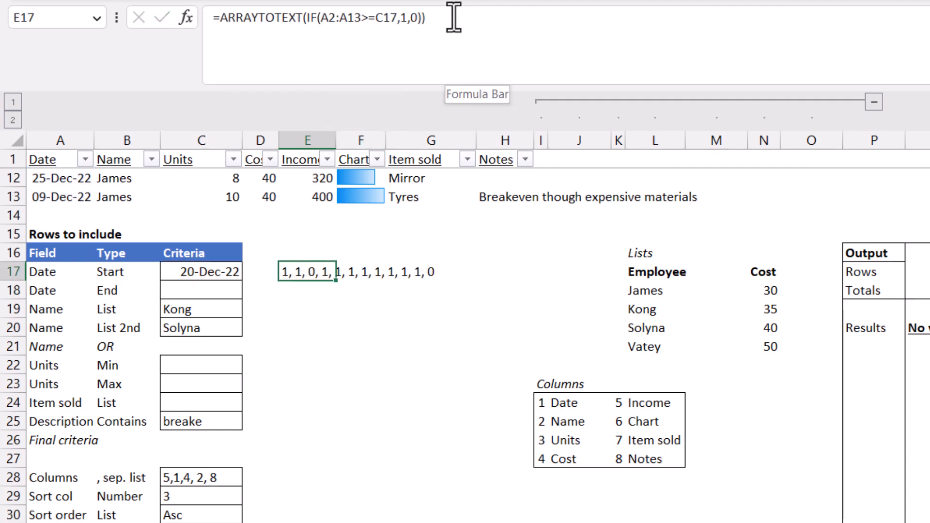
Make the date range in the E17 formula absolute as $A$2:$A$13.
click(329, 18)
click(341, 26)
key(F4)
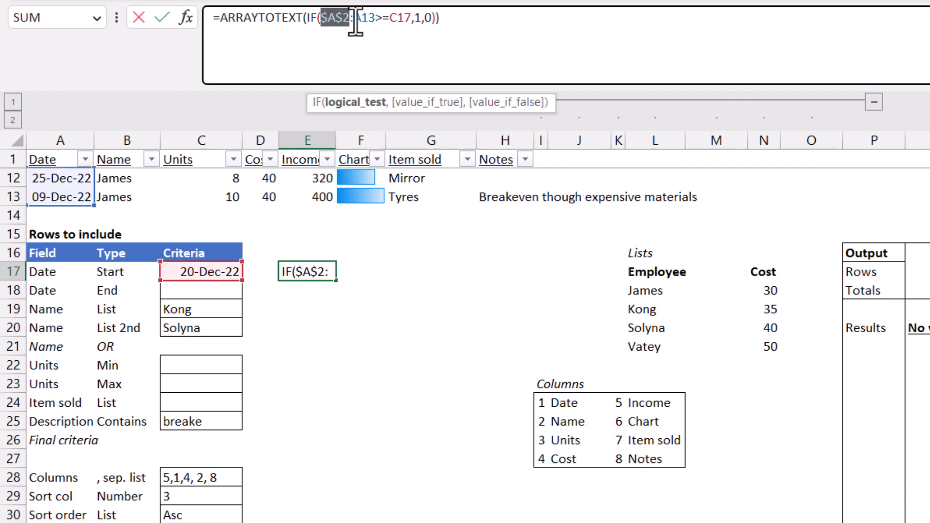
click(368, 19)
key(F4)
key(Return)
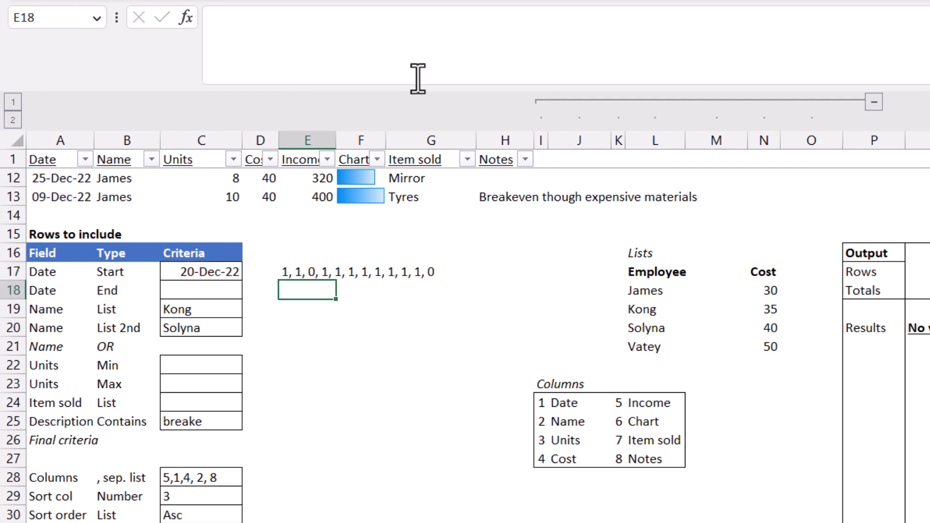
key(Up)
Fill the E17 formula down to E18 and change the copy's comparison operator to <=.
scroll(376, 189, up, 4)
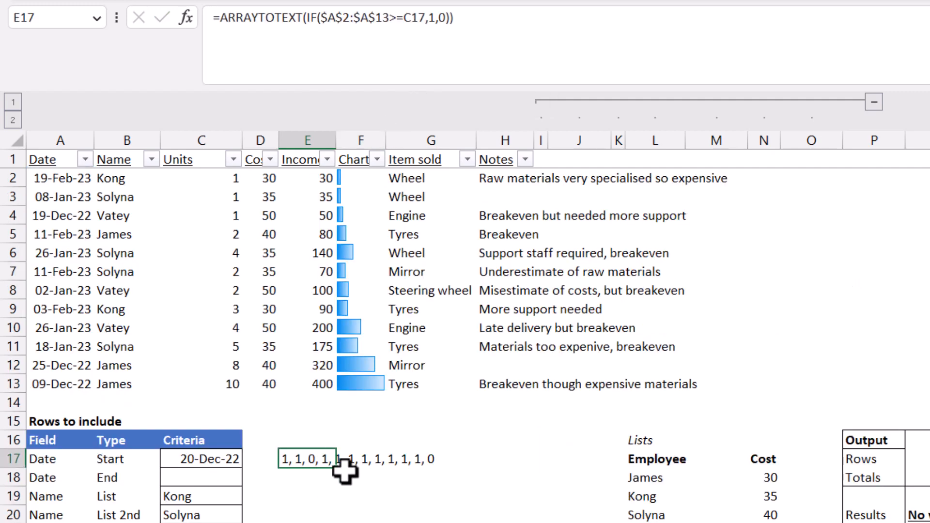
drag(336, 475, 338, 481)
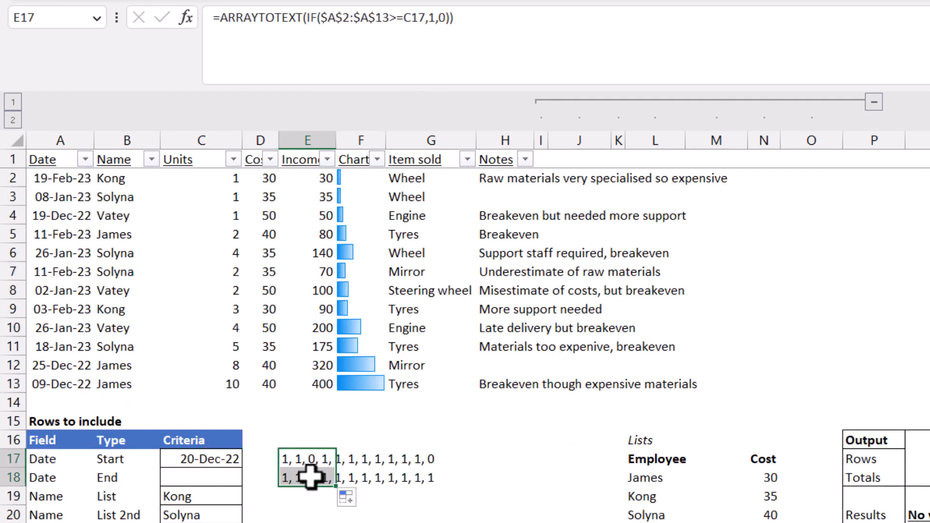
click(308, 477)
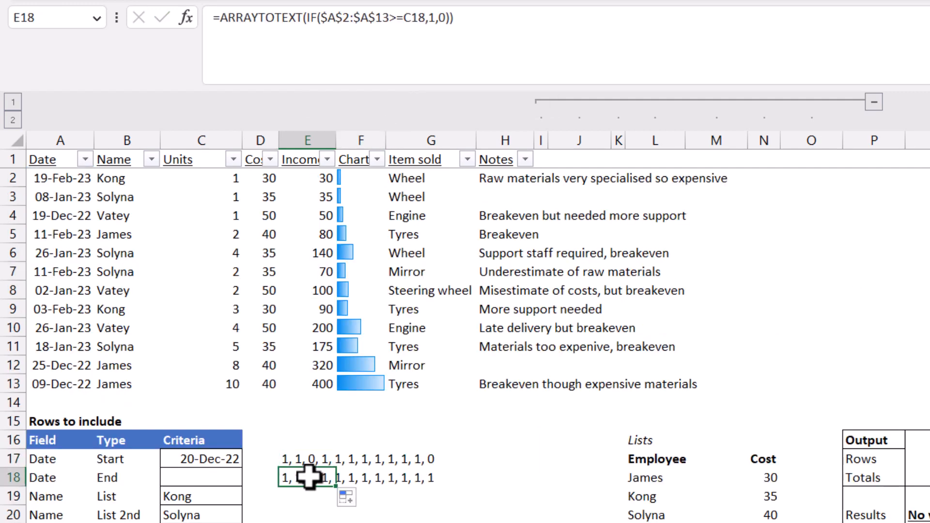
click(392, 19)
key(shift+Right)
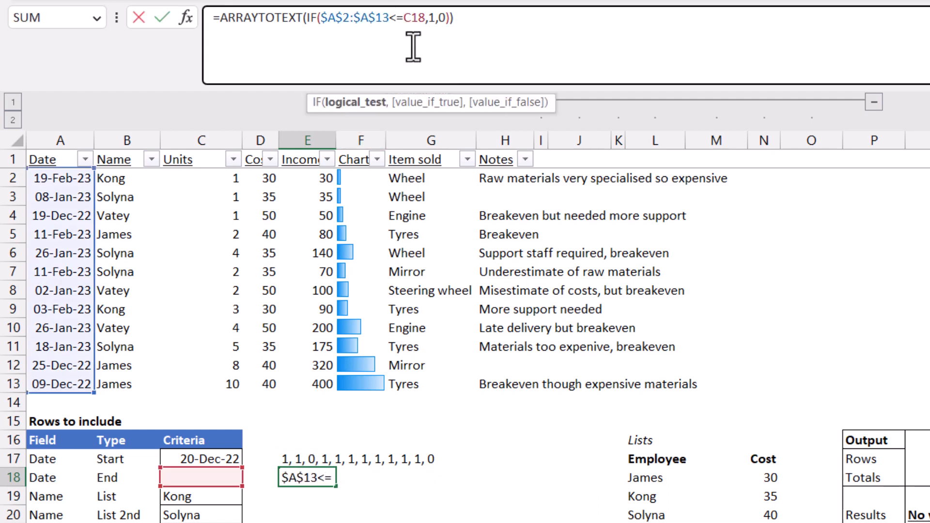
key(ctrl+Return)
Compare the E17 and E18 results and examine how the blank end date in C18 affects E18.
key(Left)
key(Left)
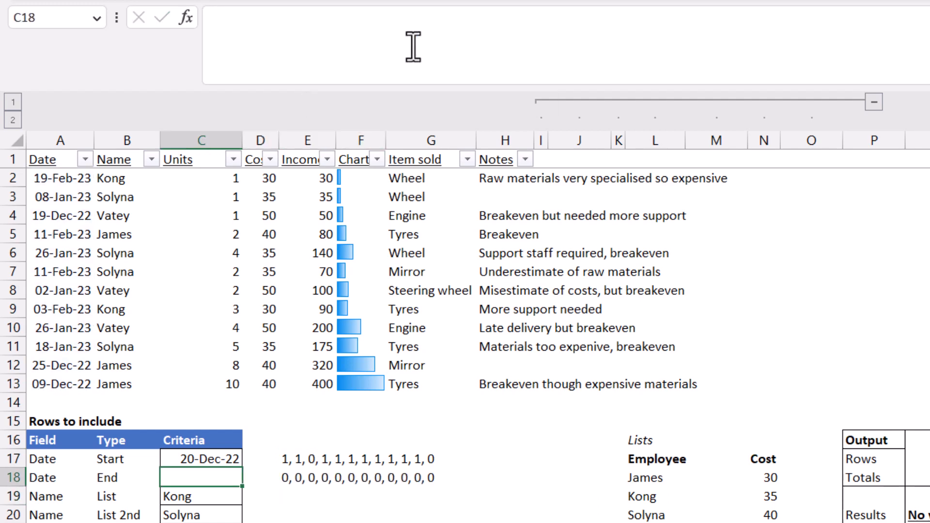
key(Right)
key(Left)
click(291, 460)
drag(288, 487, 290, 479)
key(Down)
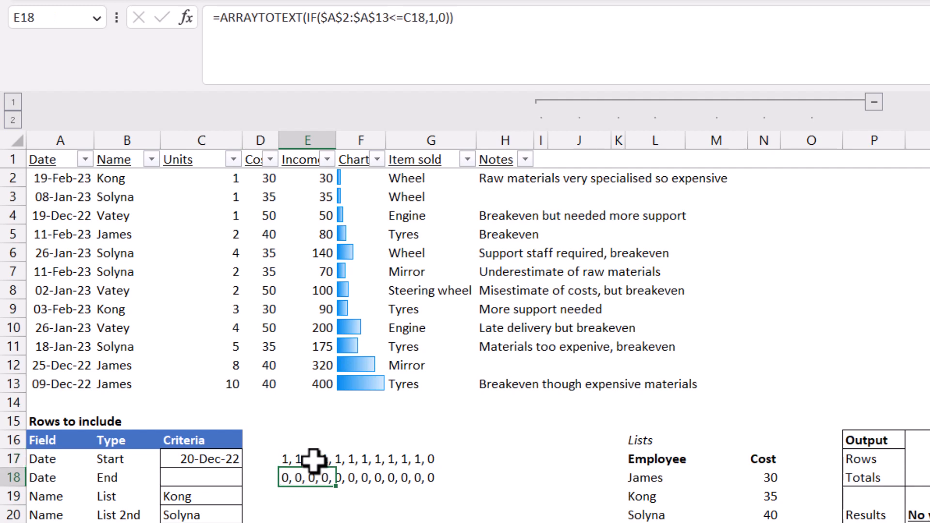
key(Left)
key(Left)
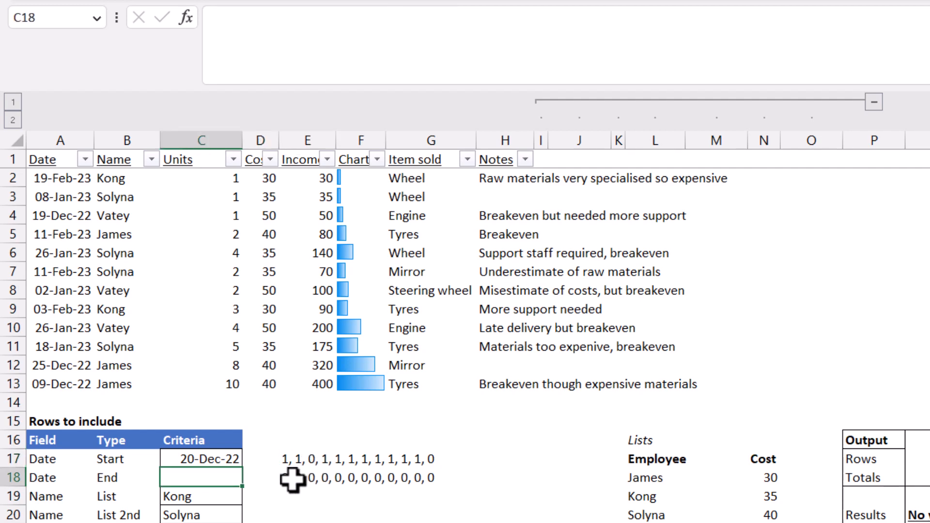
Clear the start date in C17 to compare how E17 and E18 handle blanks, and undo the deletion.
click(214, 461)
key(Delete)
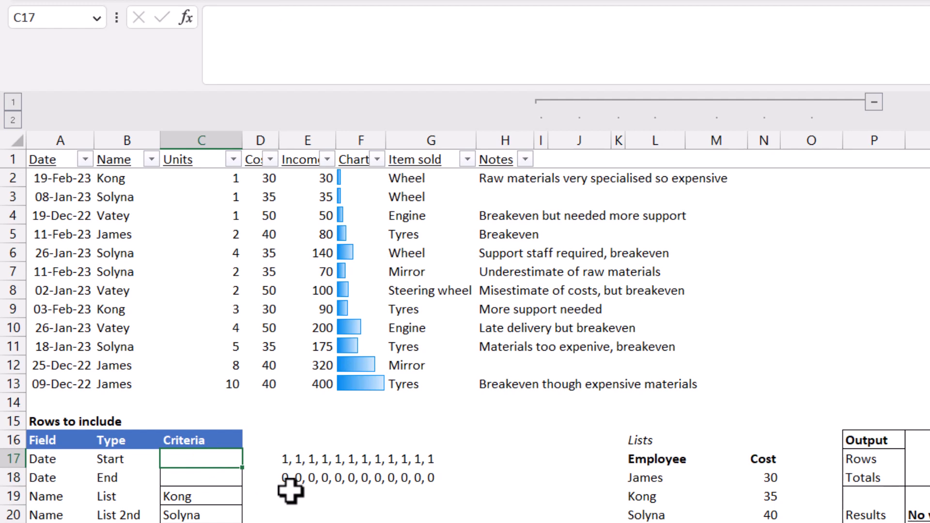
key(ctrl+z)
key(Down)
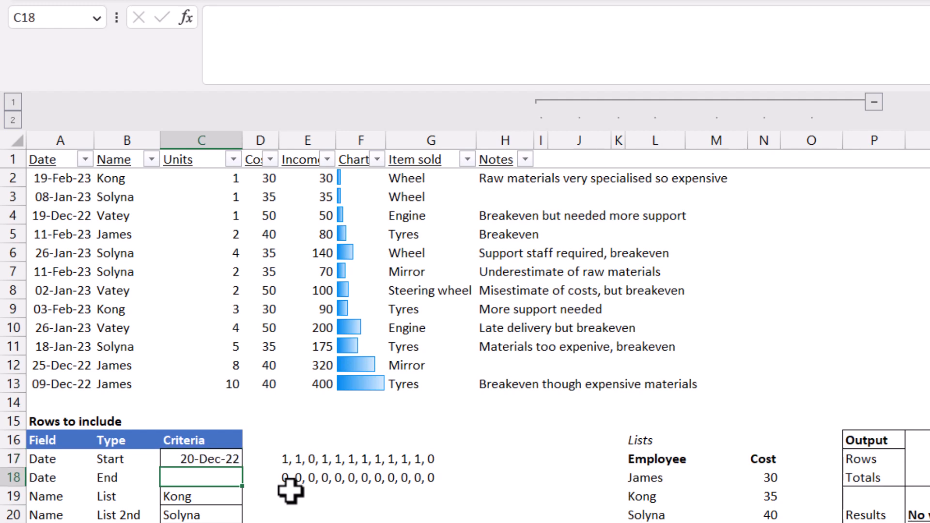
key(Right)
key(Right)
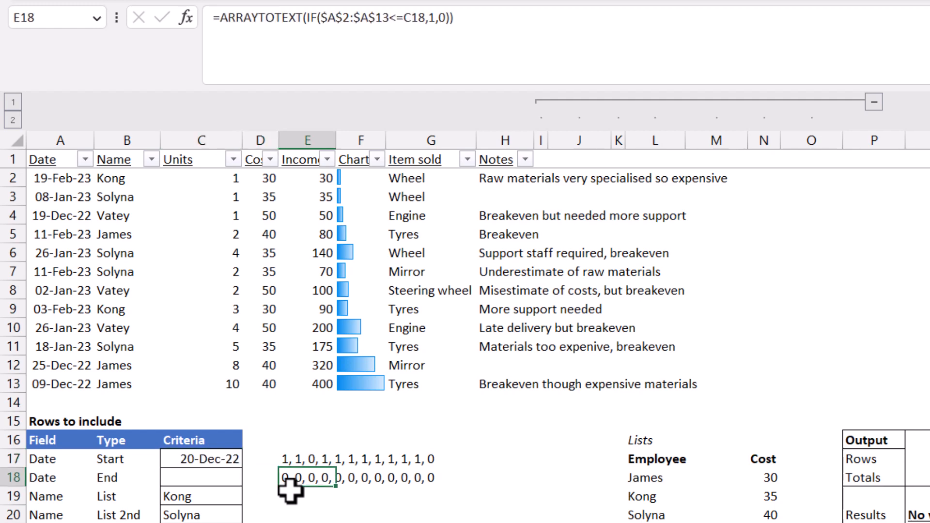
click(293, 463)
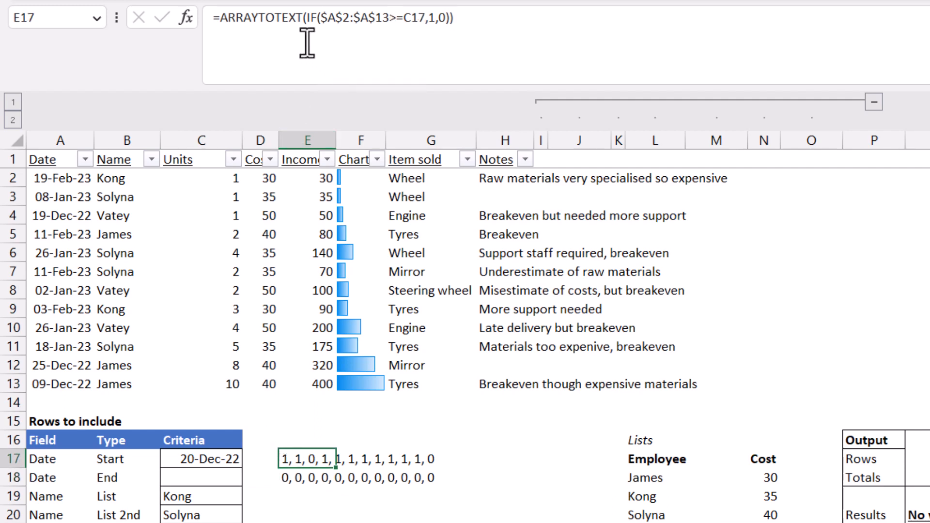
Put the inner IF of the E17 formula on its own line and nest it in an outer IF testing C17="".
click(310, 19)
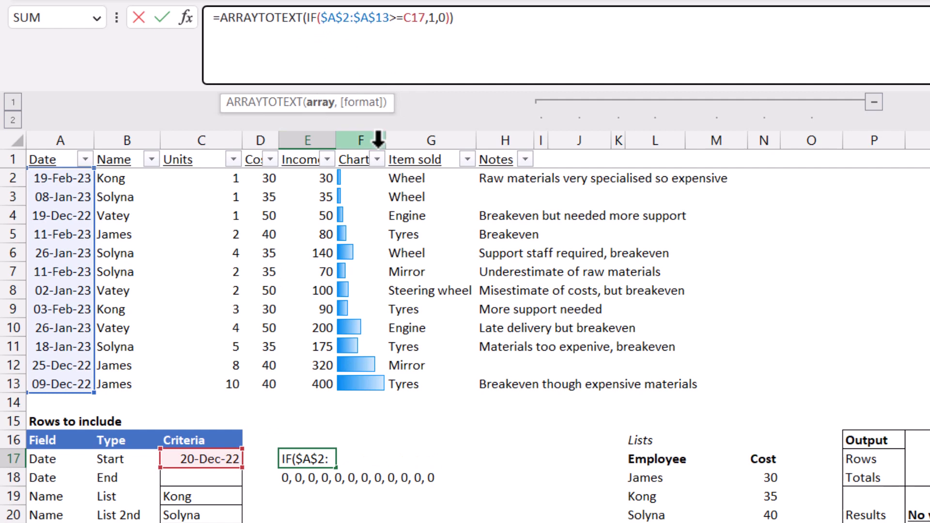
key(alt+Return)
key(alt+Return)
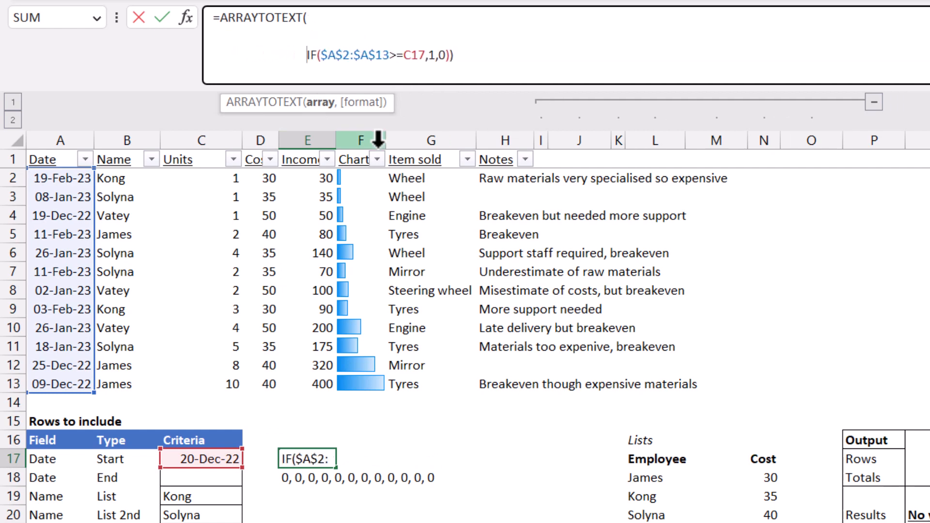
key(Up)
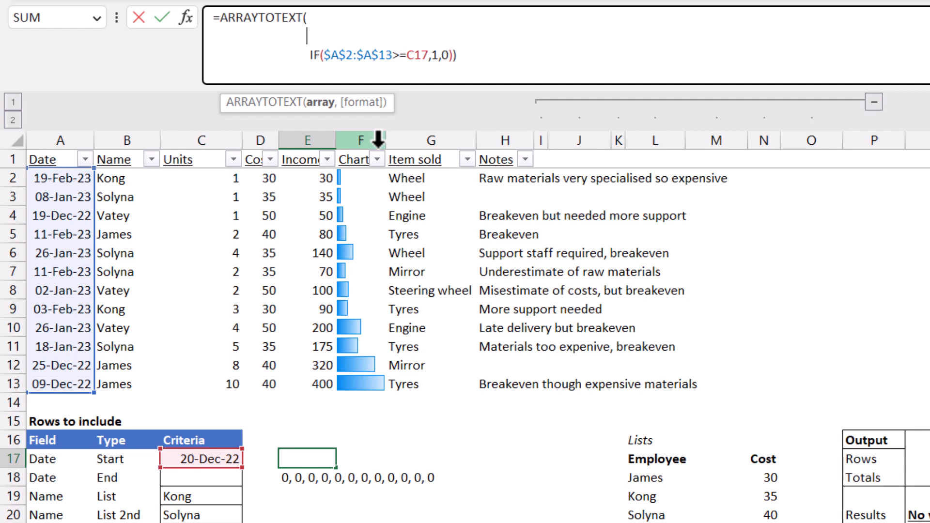
text(IF()
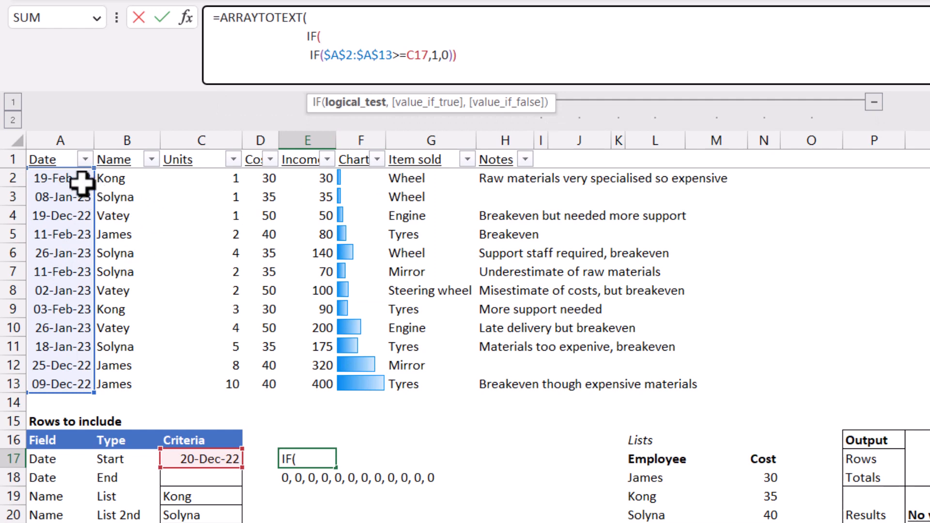
click(205, 458)
text(=)
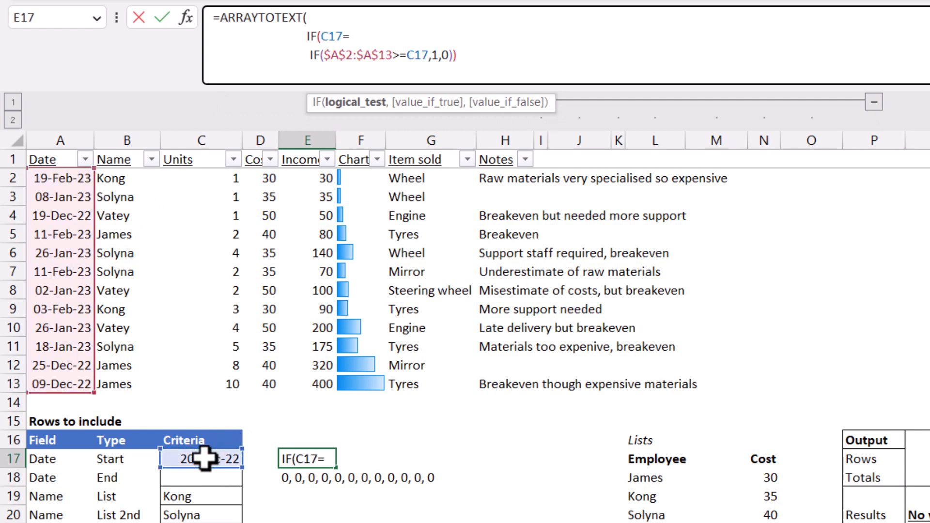
text("",)
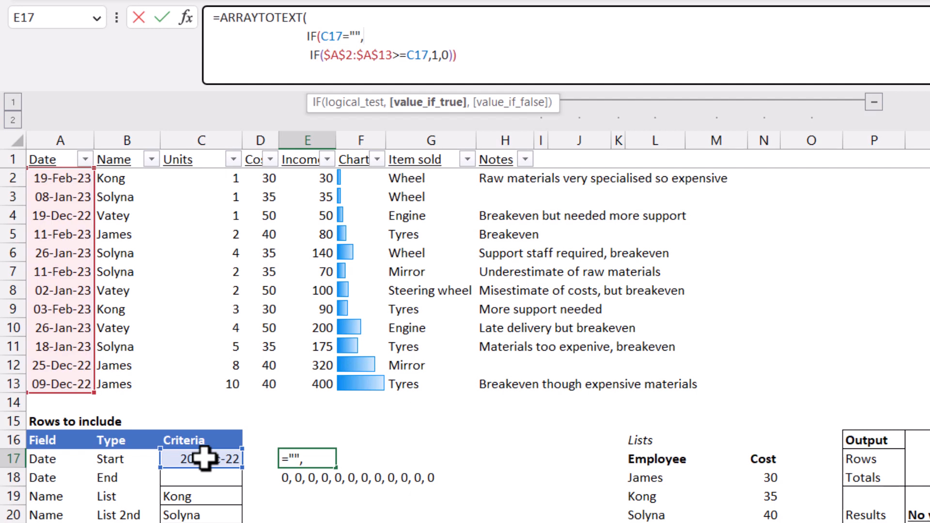
Add RANDARRAY as the outer IF's true result in E17, with COUNTA(A2:A13) as its rows argument.
text(randa)
key(Tab)
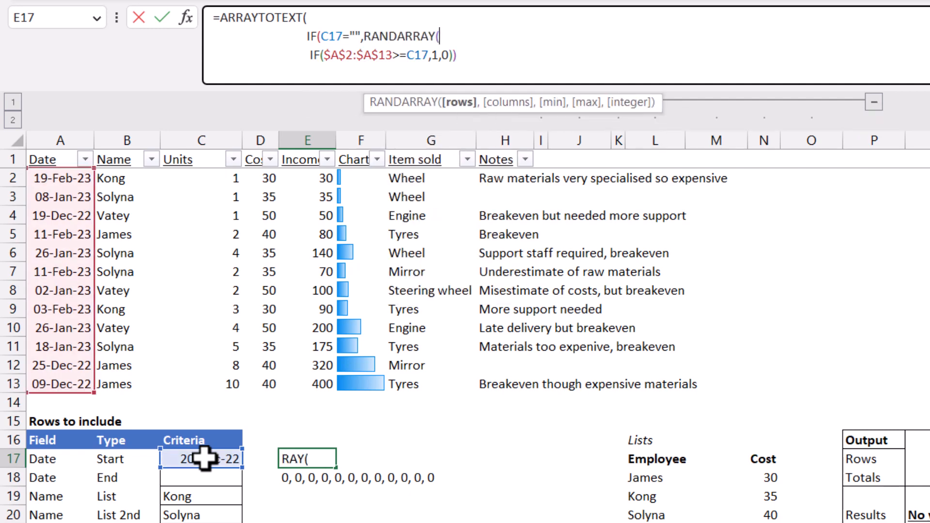
text(counta)
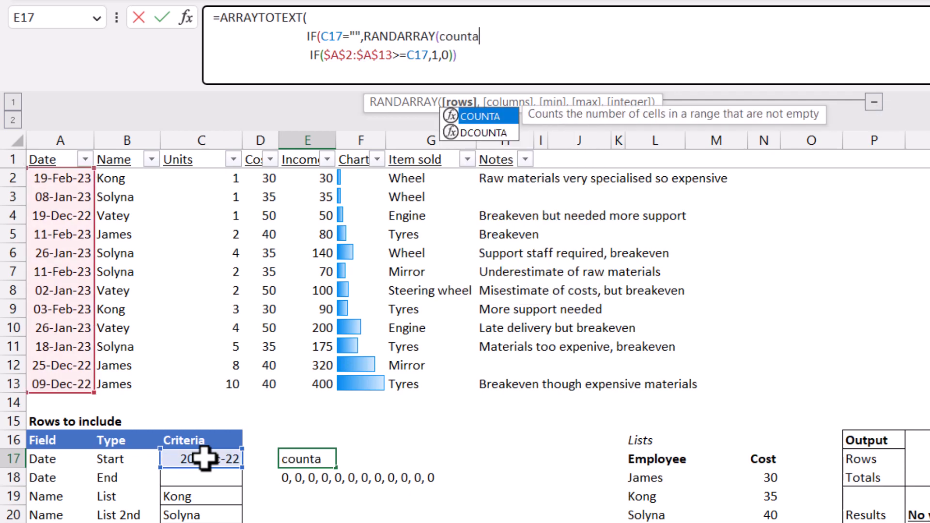
key(Tab)
drag(68, 180, 70, 384)
text(),)
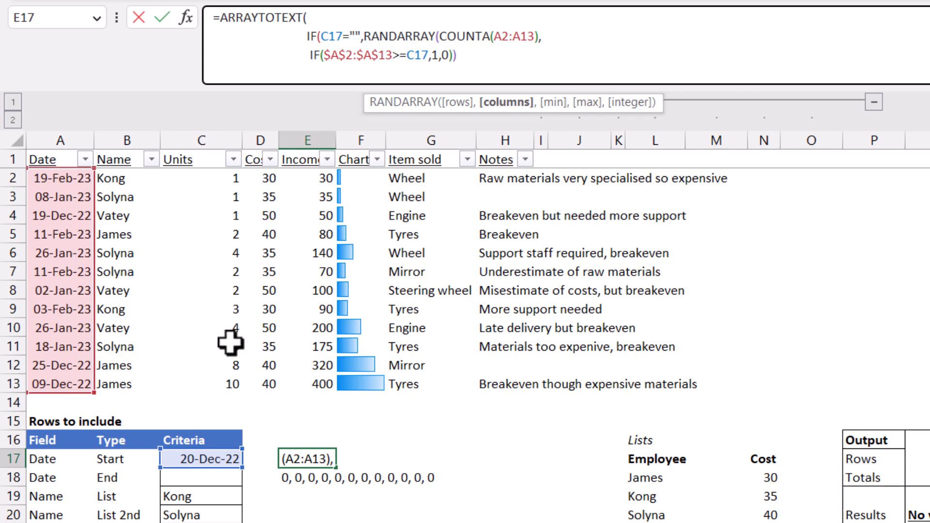
Complete the RANDARRAY in E17 with the columns argument omitted, minimum 1, maximum 1 and integer TRUE.
text(,)
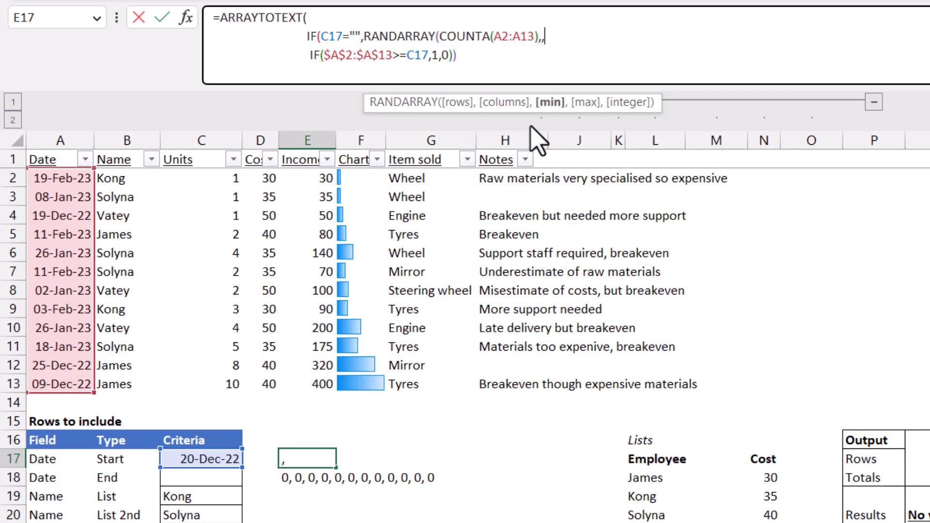
text(1,)
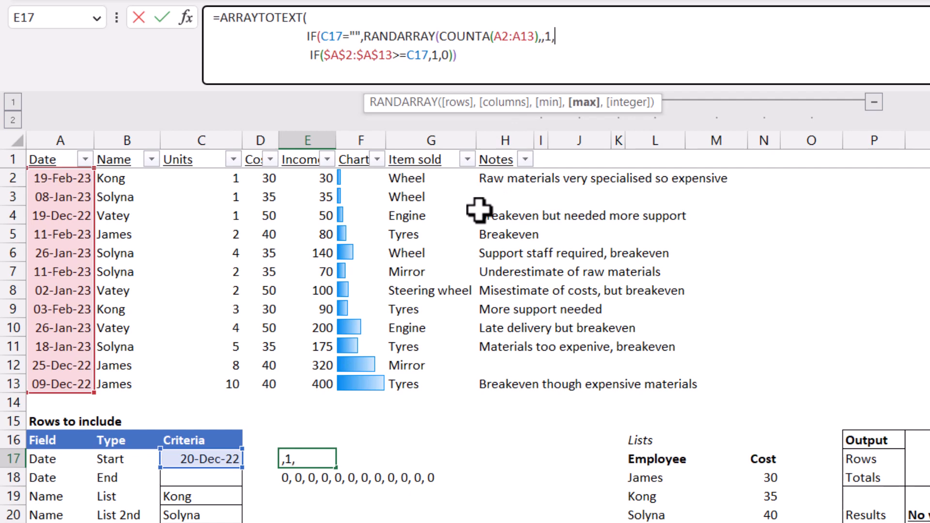
text(1,)
key(Down)
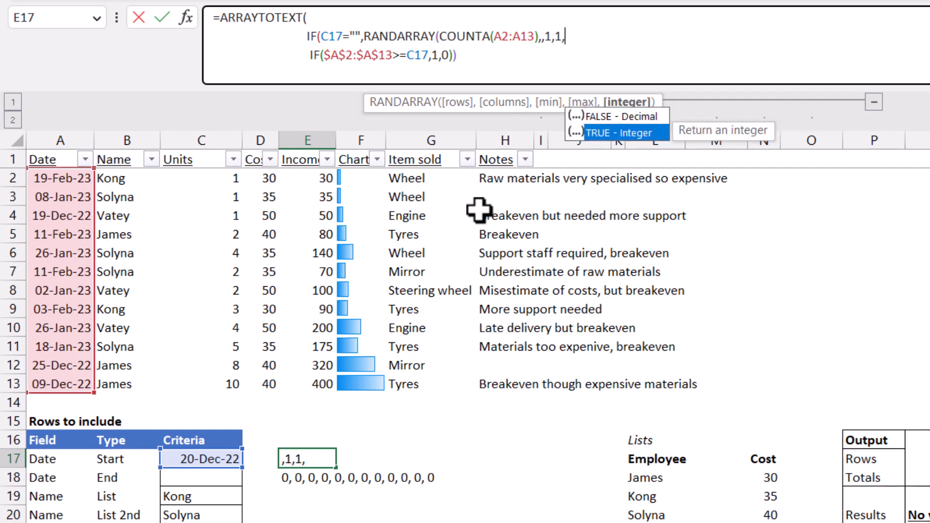
key(Tab)
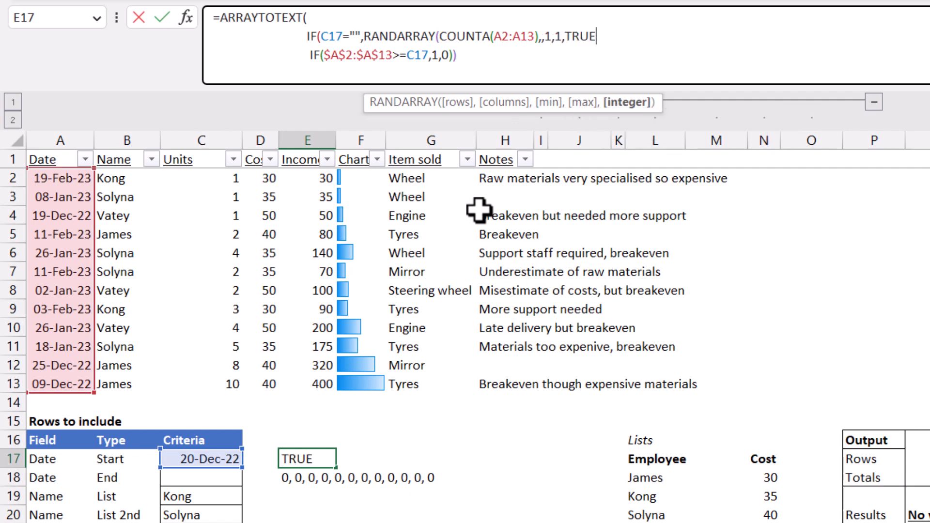
text(),)
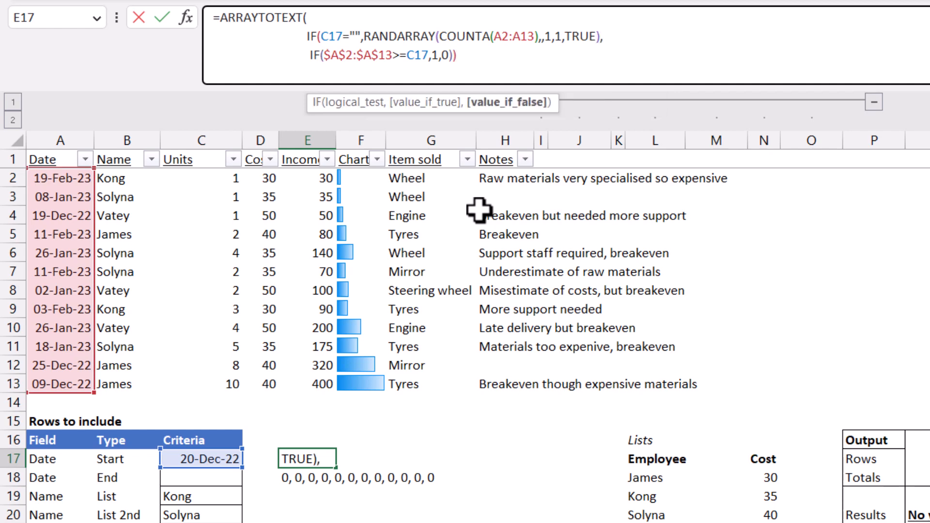
Close the outer IF in the E17 formula and make the COUNTA range absolute as $A$2:$A$13.
click(477, 56)
text())
key(Return)
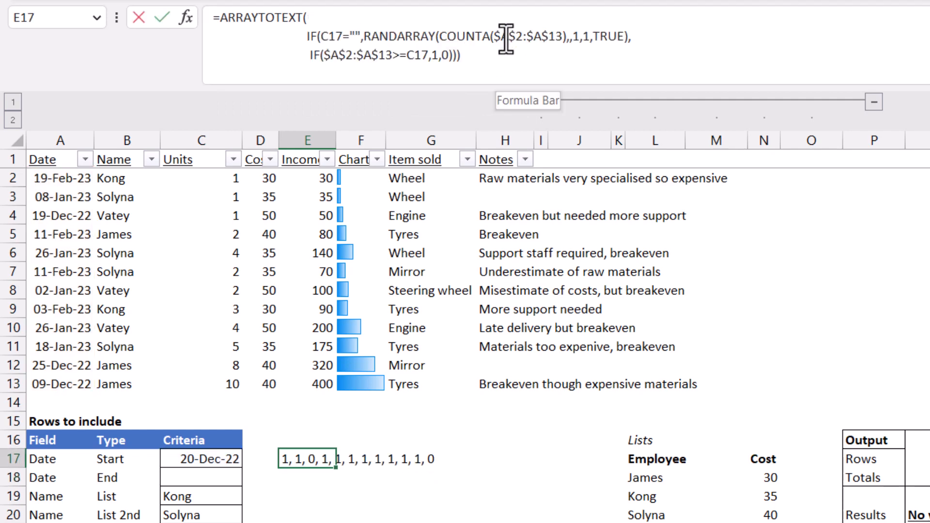
click(503, 36)
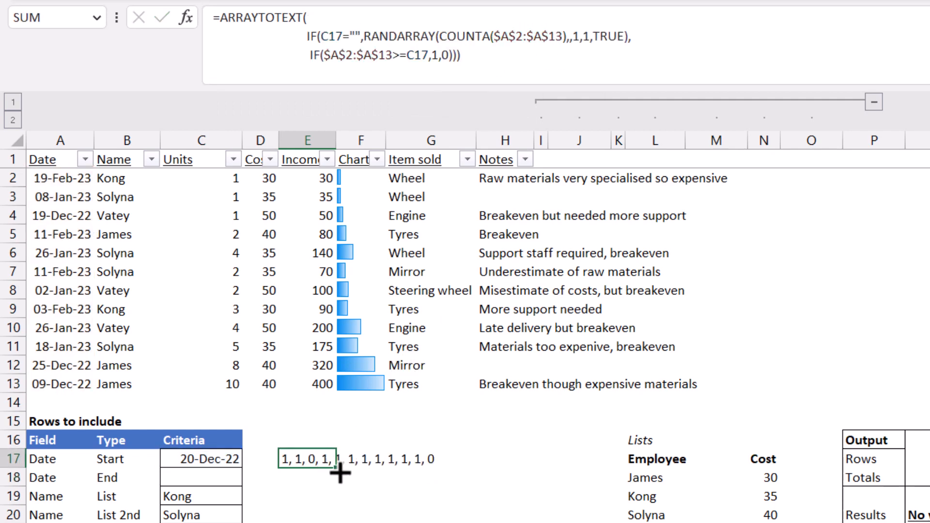
key(ctrl+Return)
Fill the E17 formula down to E18 and enter 5 Jan as the end date in C18.
drag(337, 479, 334, 483)
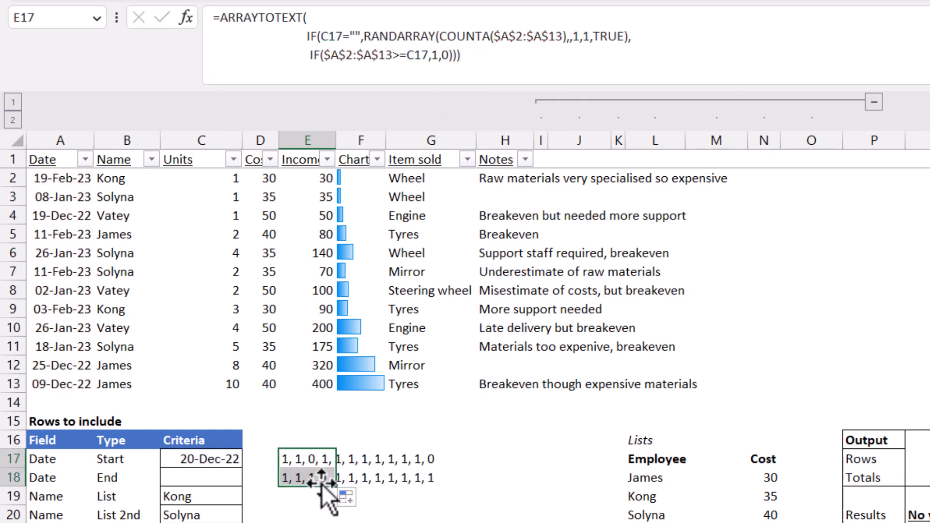
click(307, 475)
click(200, 475)
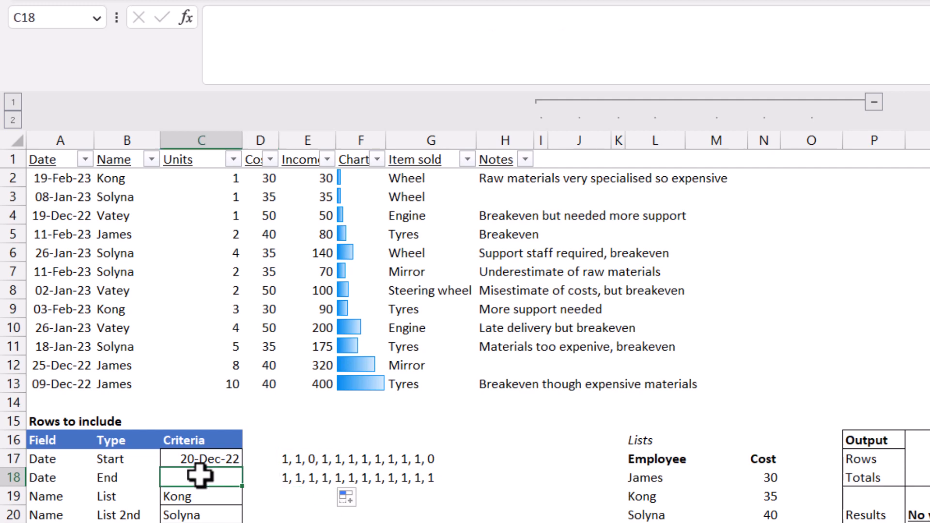
text(5 Jan)
key(Return)
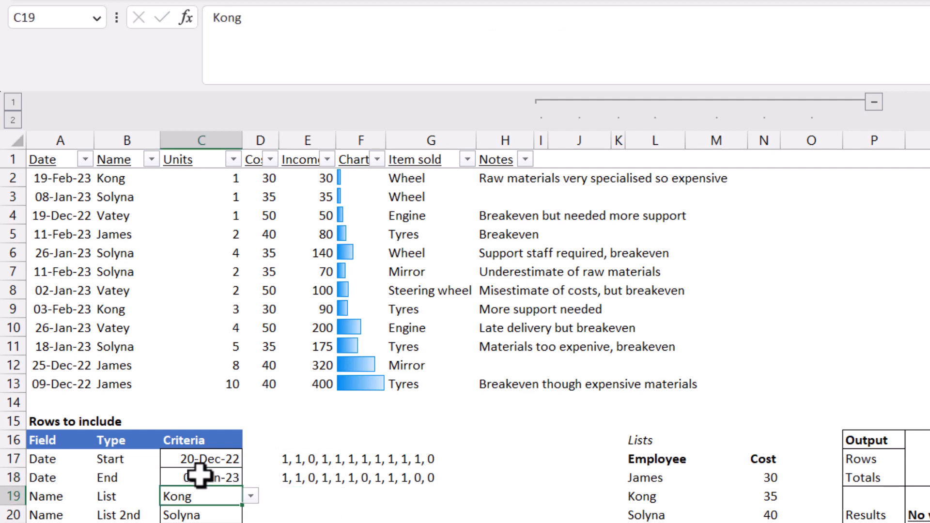
Examine the E17 and E18 results against the start and end dates in C17 and C18.
key(Up)
key(Right)
key(Right)
key(Right)
key(Left)
key(Left)
key(Left)
key(Up)
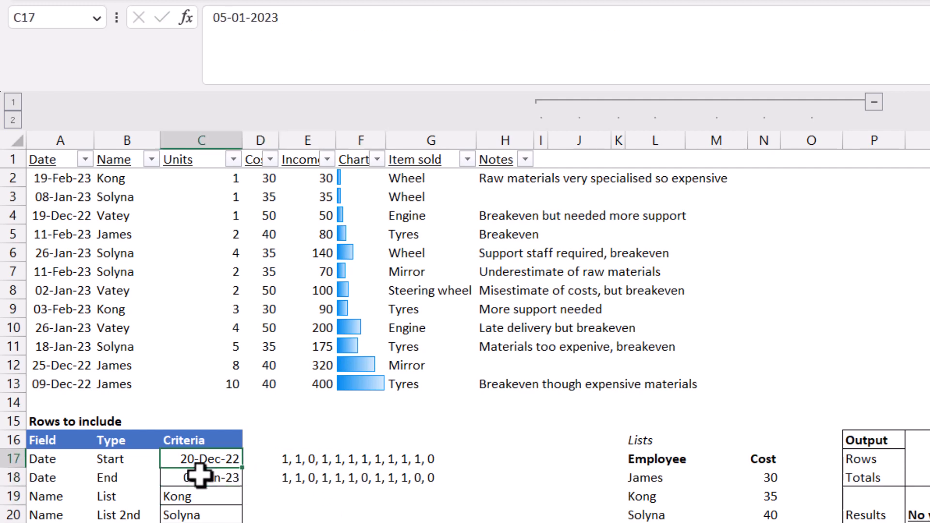
key(Down)
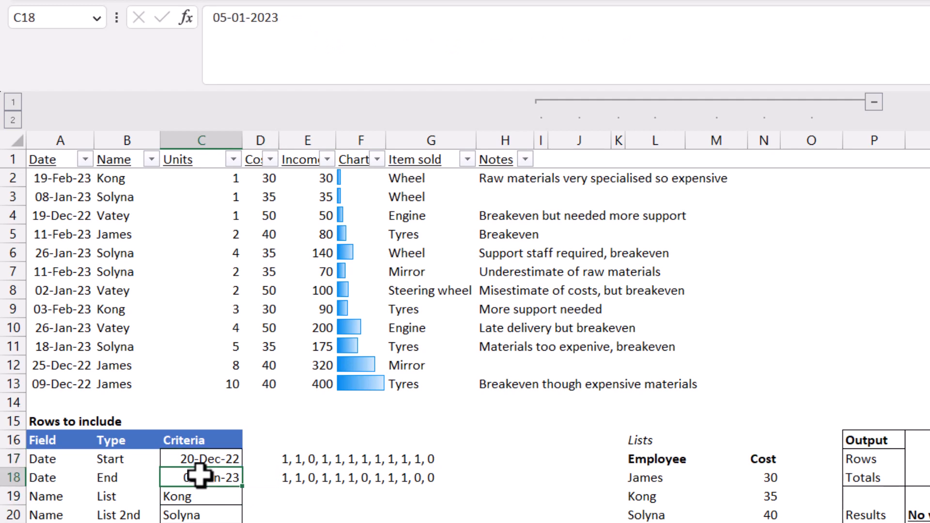
Enter =RANDARRAY(5,,1,8,TRUE) in cell R3 as a separate demonstration of the function.
click(929, 196)
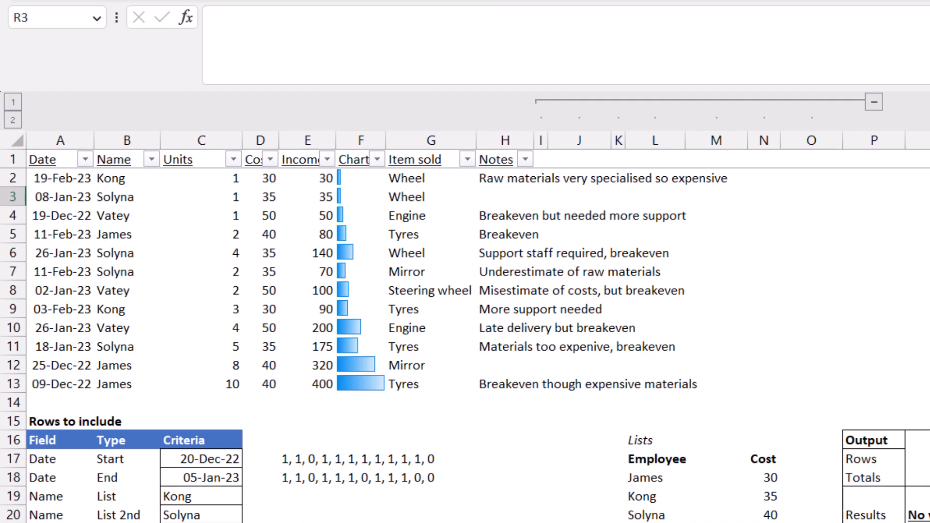
text(=randa)
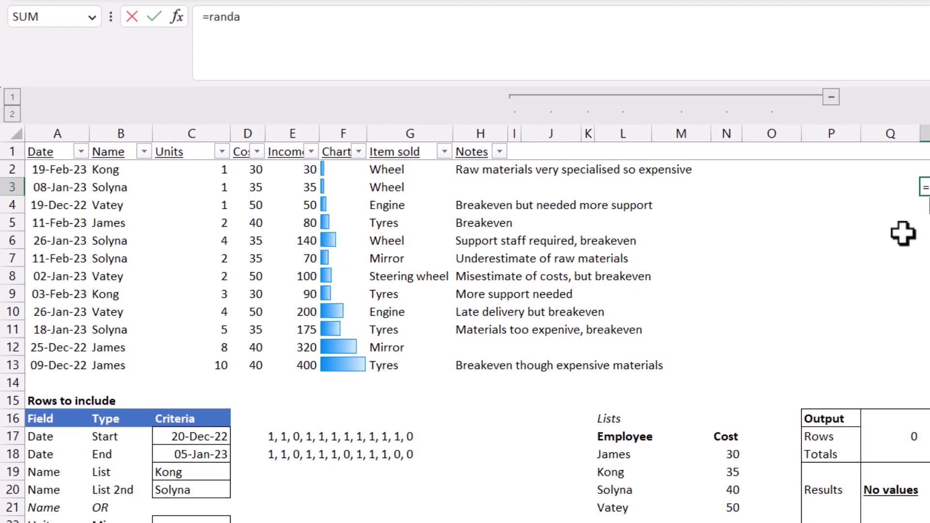
key(Tab)
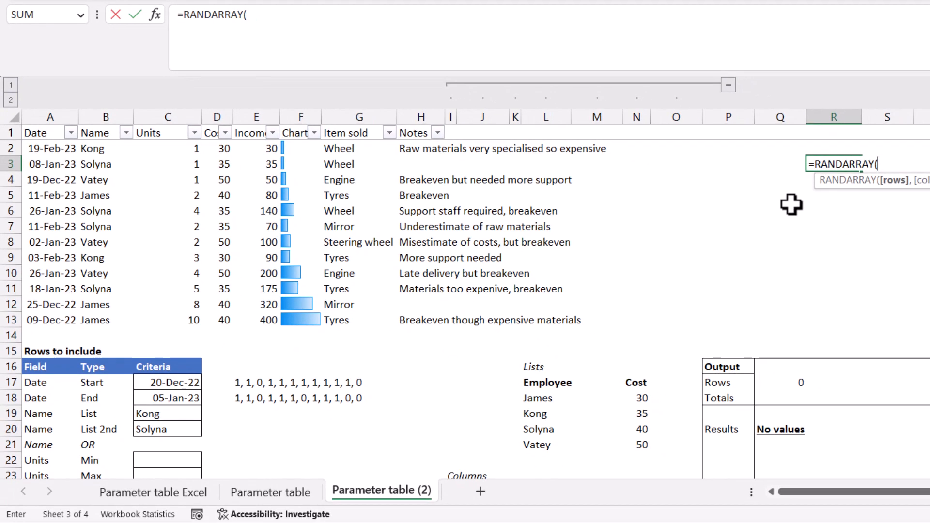
text(5,,1,)
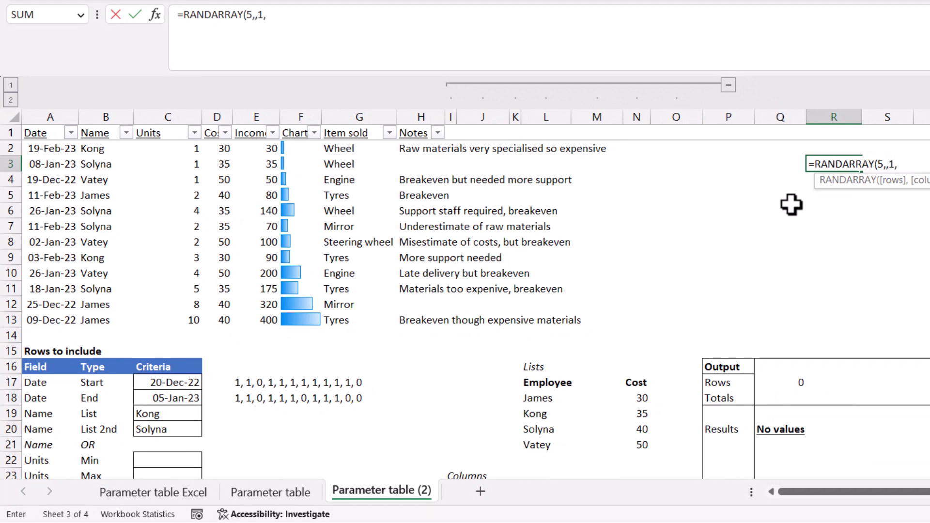
text(8,)
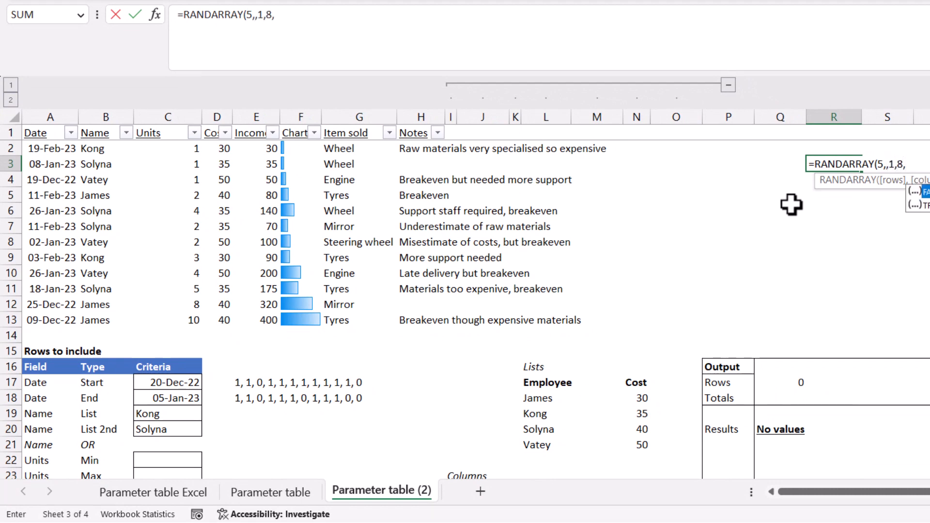
text(TRUE))
key(Return)
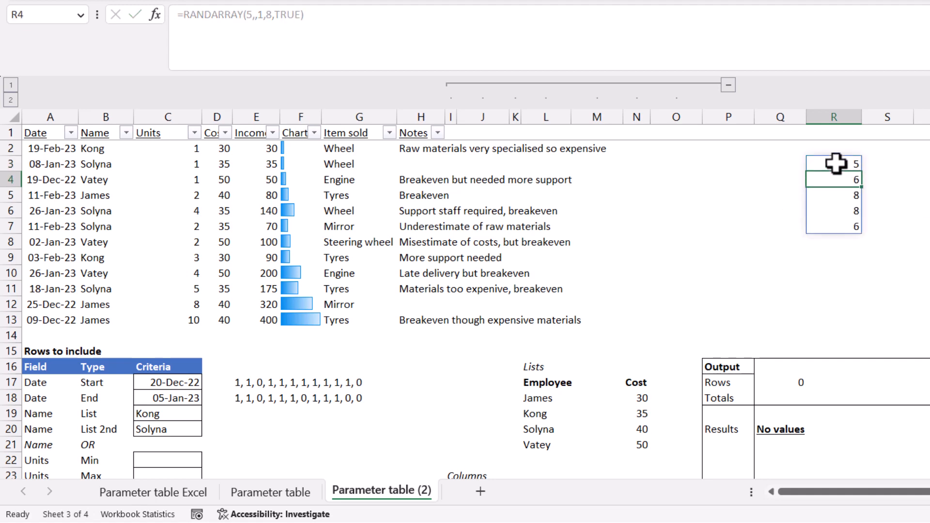
Enter the test text "s" in S3 and S4 to recalculate the random array, and clear both cells.
click(906, 164)
text(s)
key(Return)
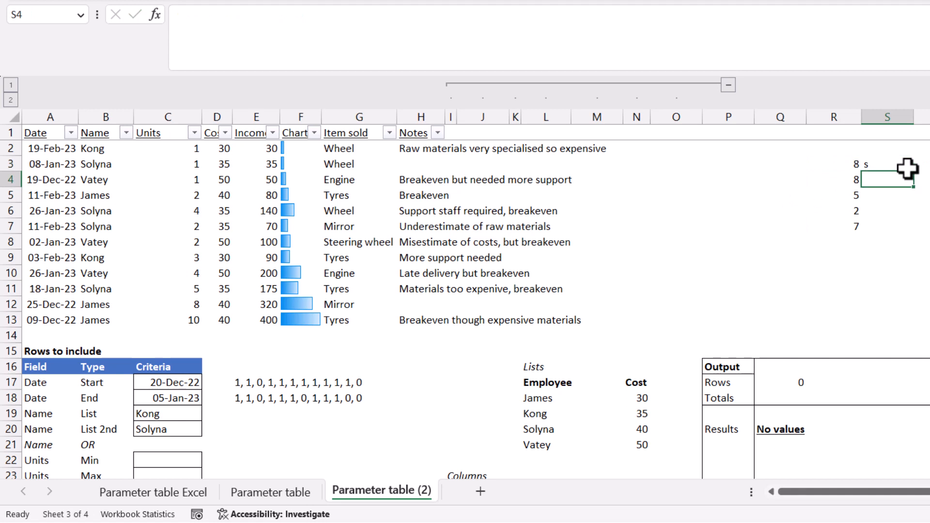
text(s)
key(ctrl+Return)
key(shift+Up)
key(Delete)
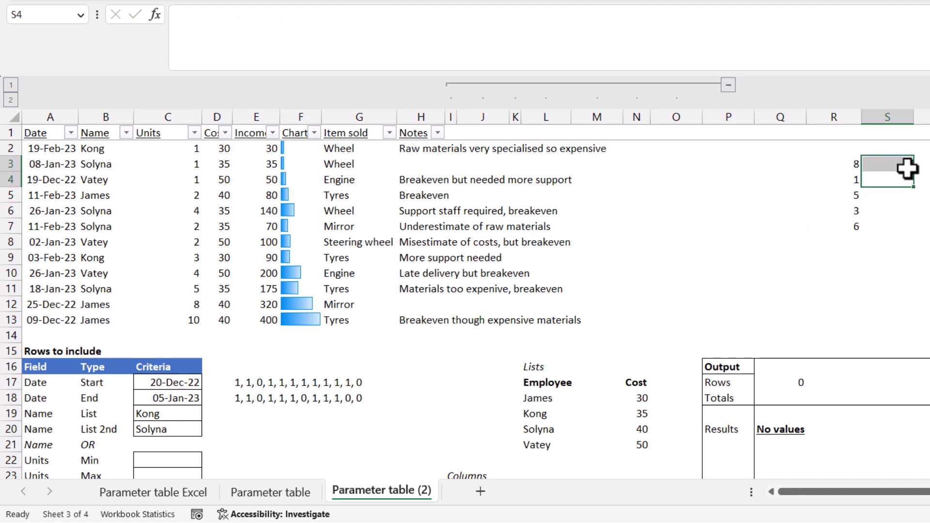
Set the maximum argument of the RANDARRAY formula in R3 to 1.
key(Left)
key(Up)
key(F2)
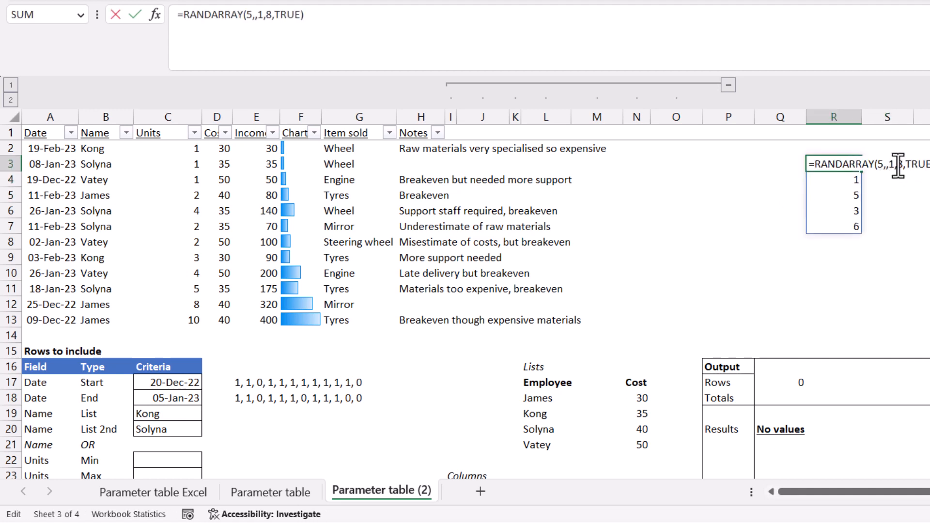
click(897, 165)
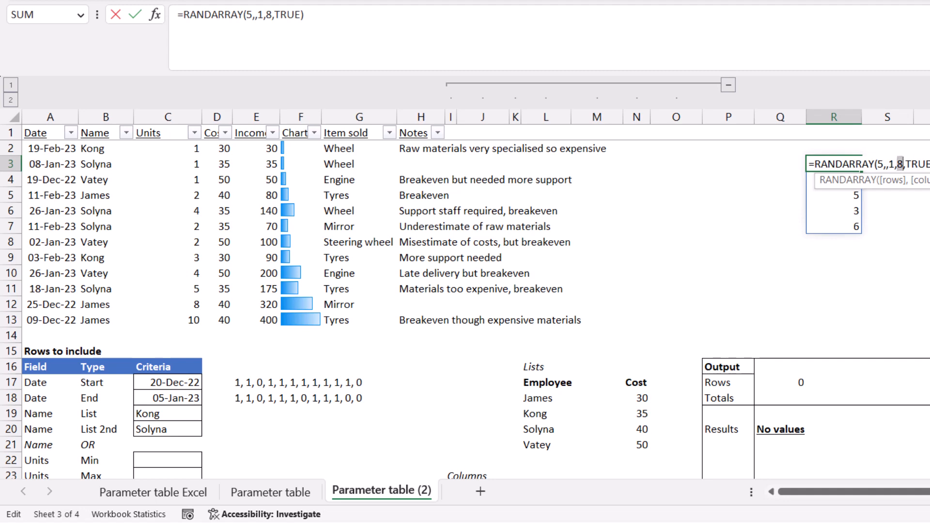
key(ctrl+Return)
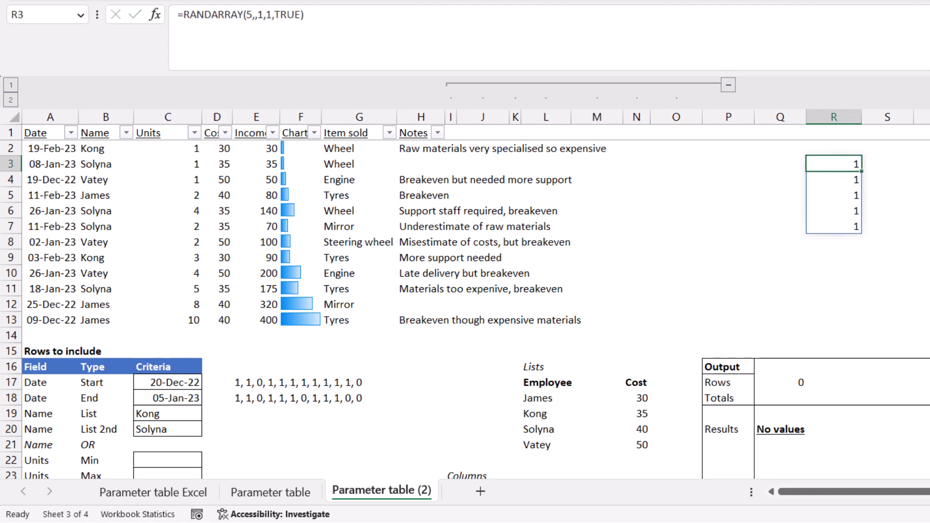
Replace the rows argument of the RANDARRAY formula in R3 with COUNTA(A2:A13) and compare it with the E18 formula.
key(F2)
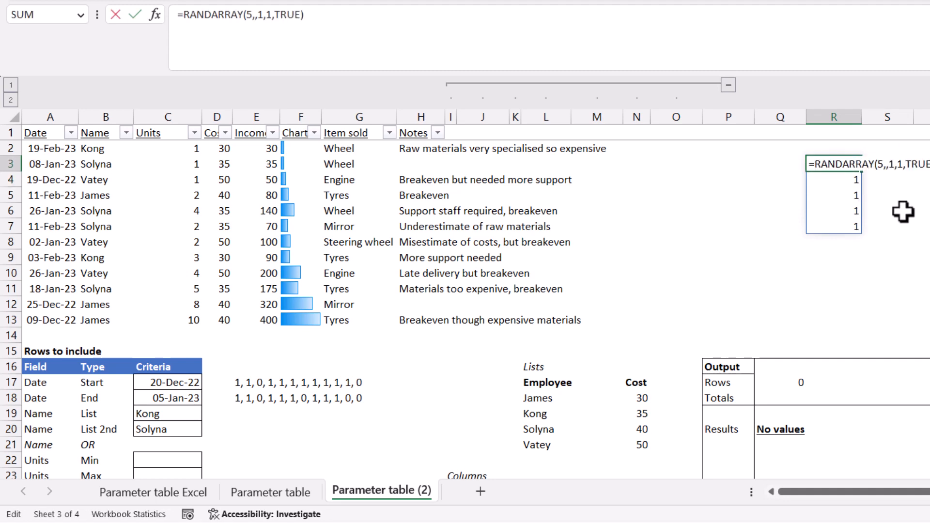
key(Left)
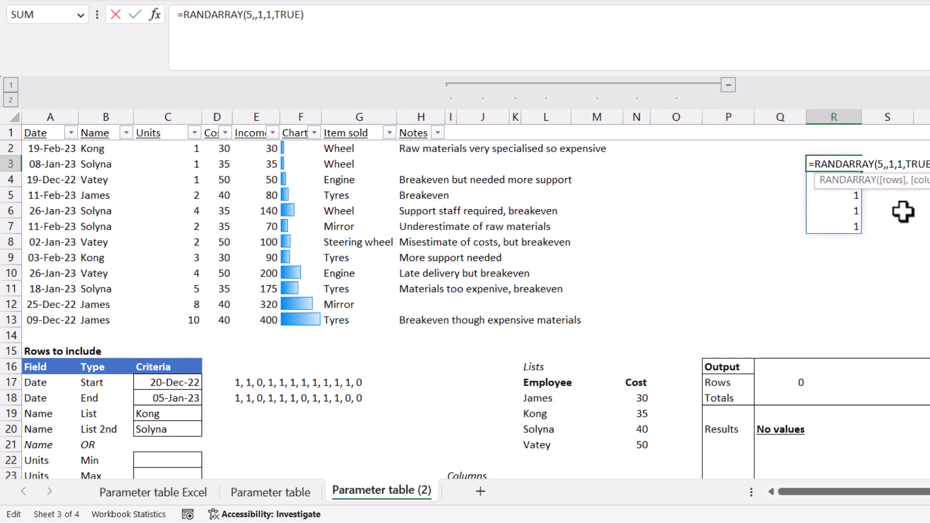
key(Left)
text(counta)
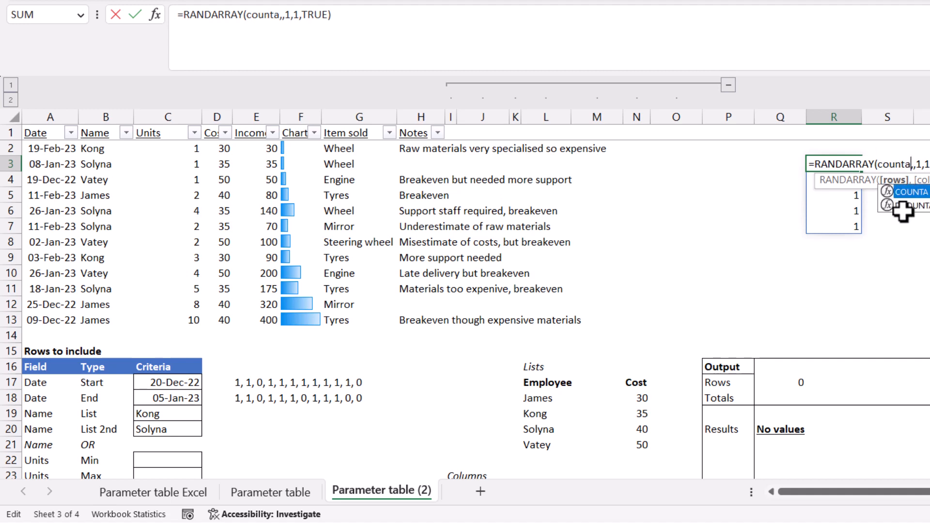
key(Tab)
drag(73, 149, 46, 318)
text())
key(ctrl+Return)
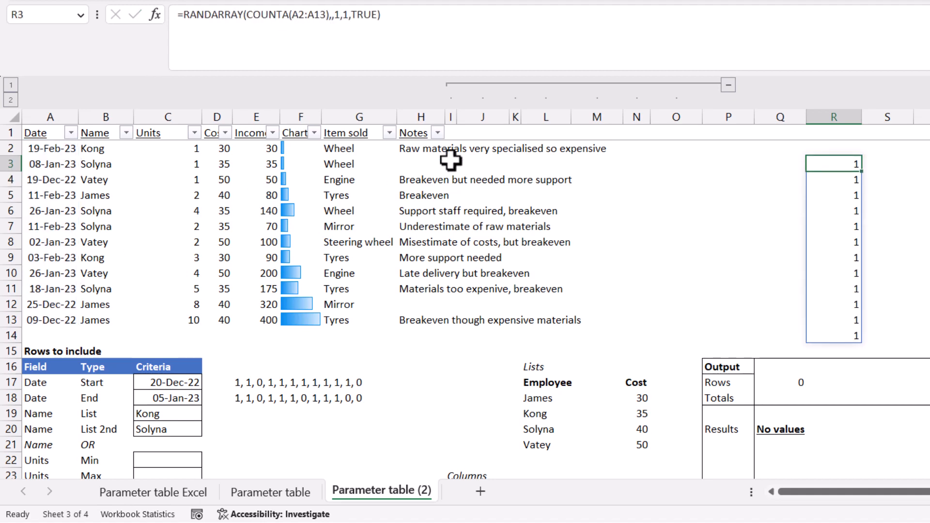
click(245, 402)
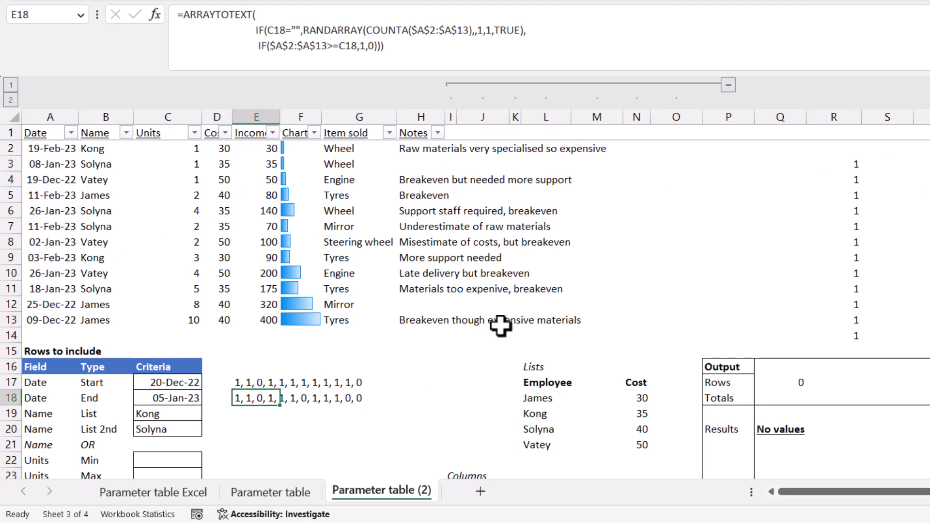
Enter "text" in R11 inside the spilled array to demonstrate blocking the RANDARRAY formula in R3.
click(843, 288)
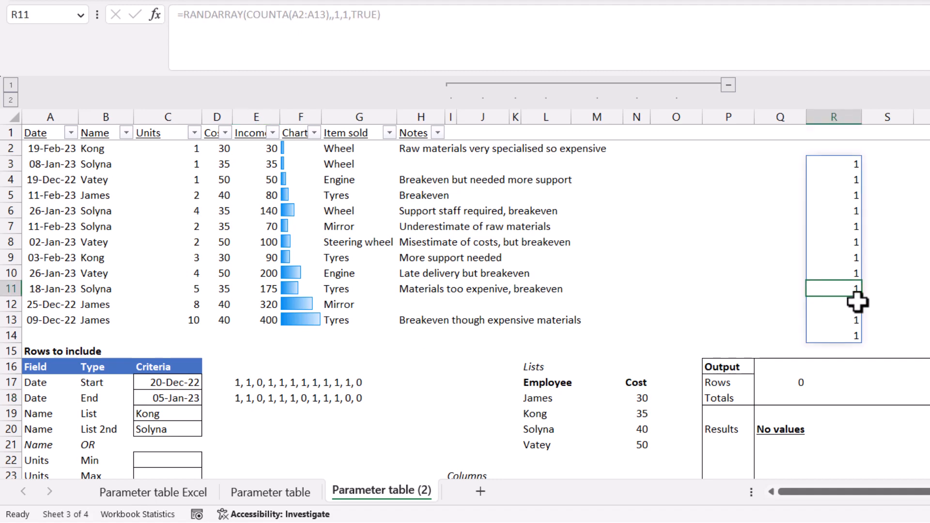
text(text)
key(Return)
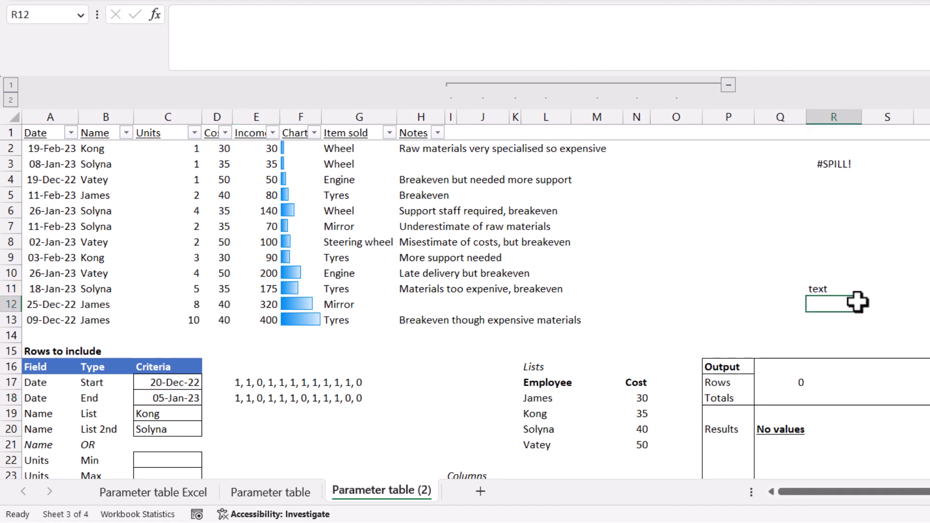
key(Up)
key(Up)
key(Up)
key(Up)
key(Up)
key(Up)
key(Up)
key(Up)
key(Up)
key(Up)
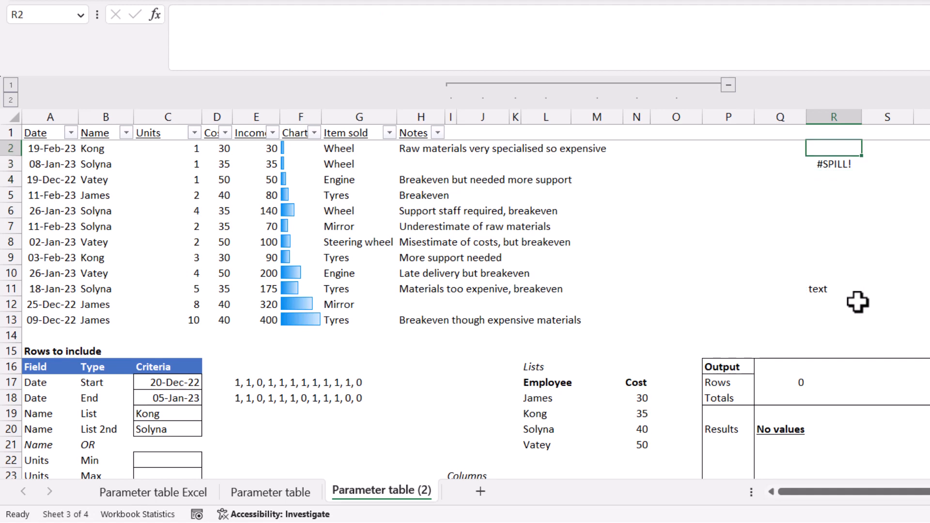
key(Down)
Clear the obstructing text in R11 and delete the demonstration RANDARRAY formula from column R.
click(839, 293)
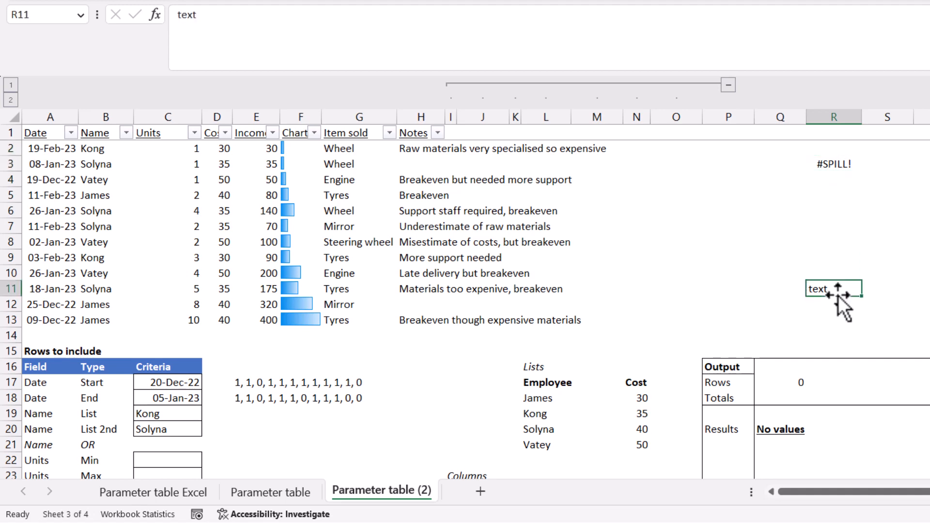
key(Delete)
mouse_move(830, 167)
mouse_down()
mouse_move(851, 327)
mouse_move(827, 321)
mouse_up()
Fill the E18 formula down into E19 and E20 for the two name criteria.
click(254, 399)
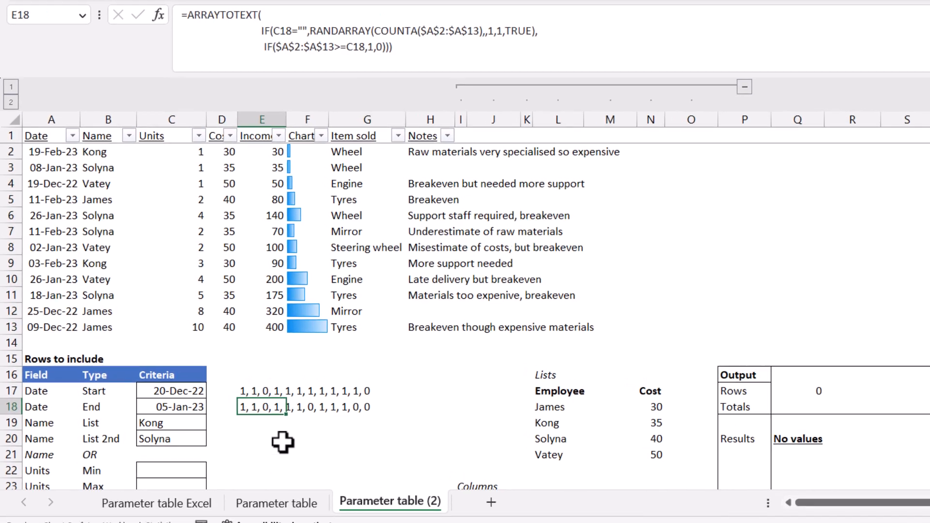
drag(305, 469, 306, 469)
click(286, 449)
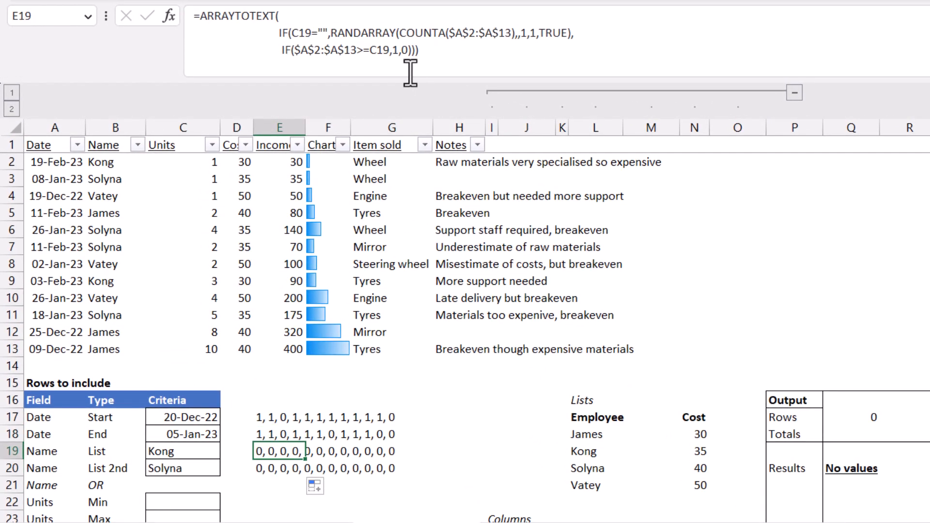
Edit the E19 formula to test equality with C19, and move both data ranges to $B$2:$B$13.
click(364, 53)
key(BackSpace)
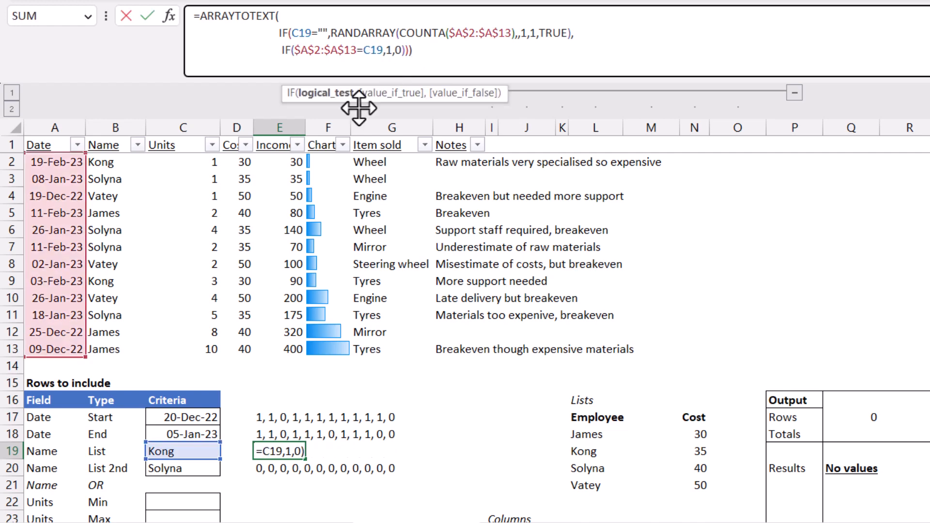
drag(86, 181, 121, 187)
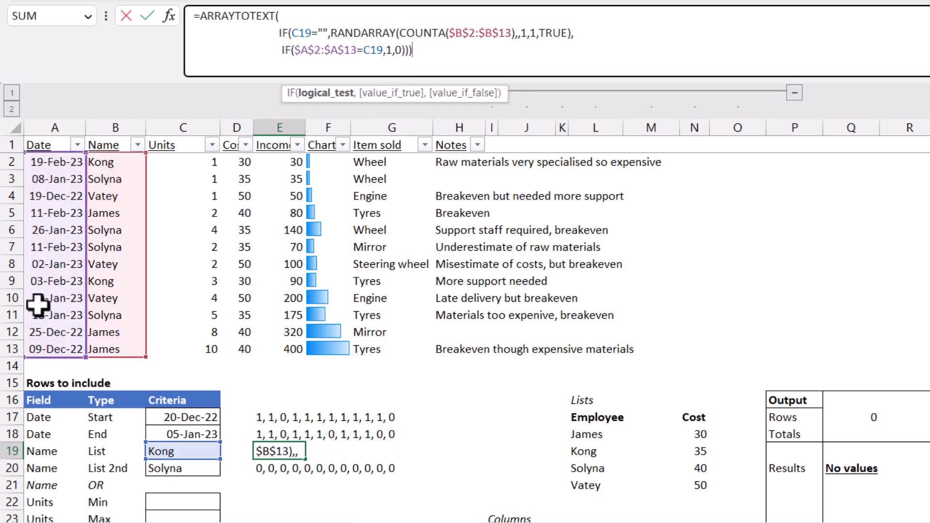
drag(56, 356, 94, 355)
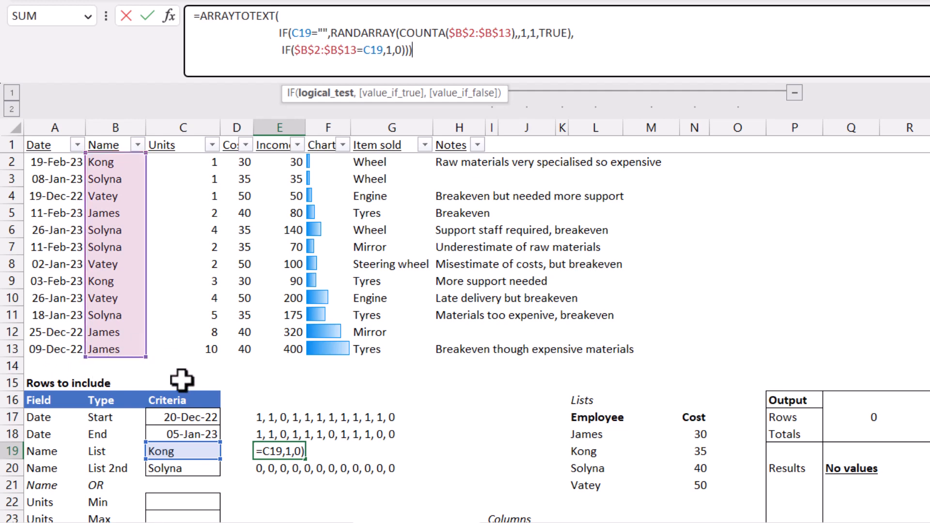
key(Return)
key(Up)
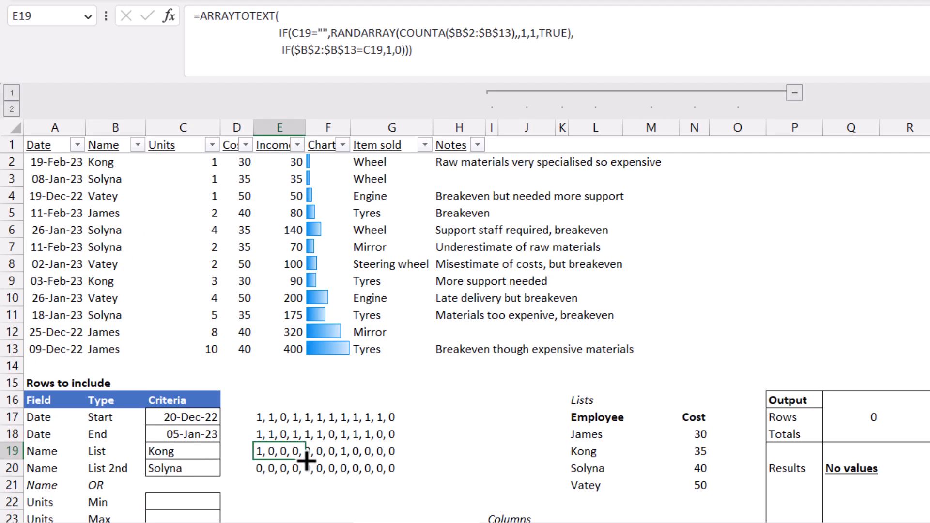
Fill the name formula from E19 down to E20 and check it against the second name criterion in C20.
drag(306, 460, 305, 477)
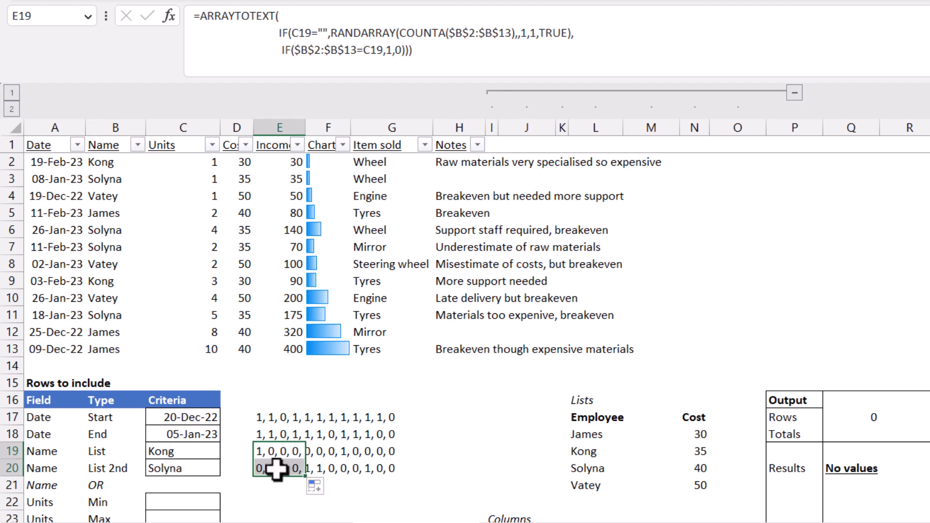
click(278, 469)
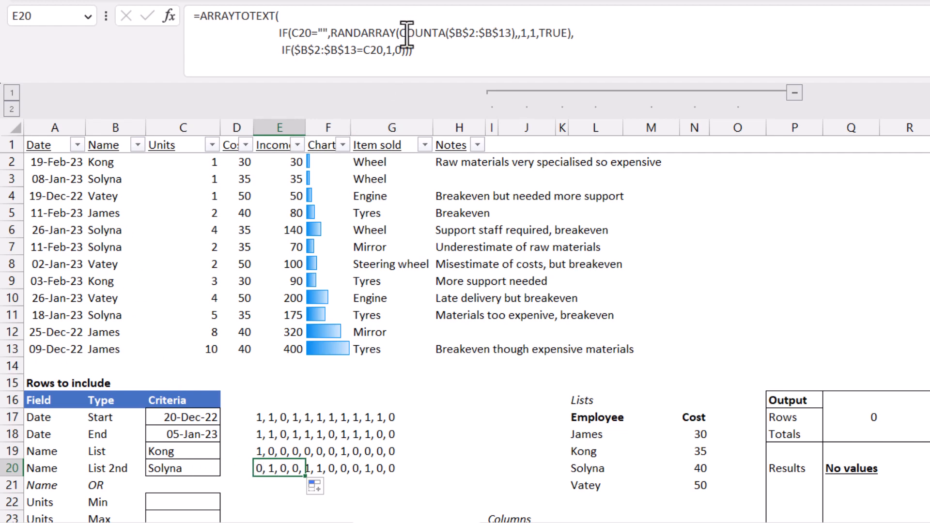
click(419, 53)
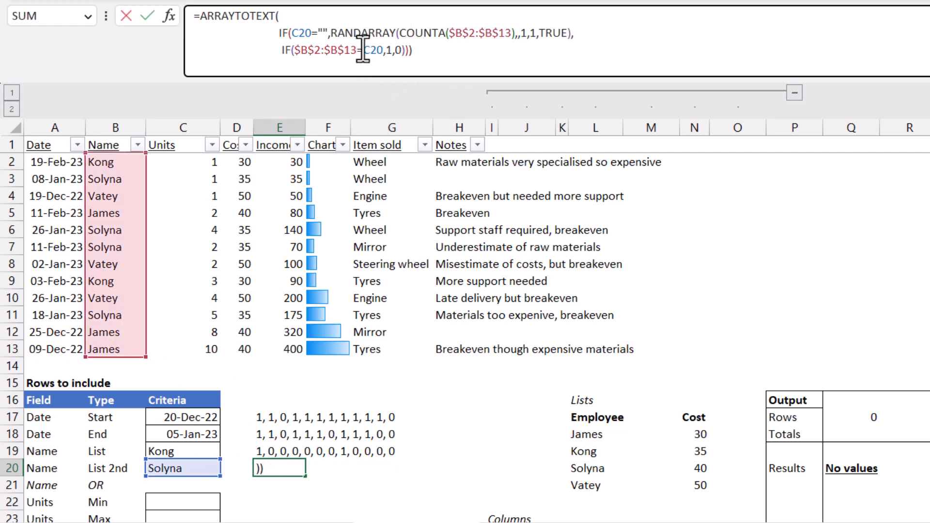
key(ctrl+Return)
click(213, 463)
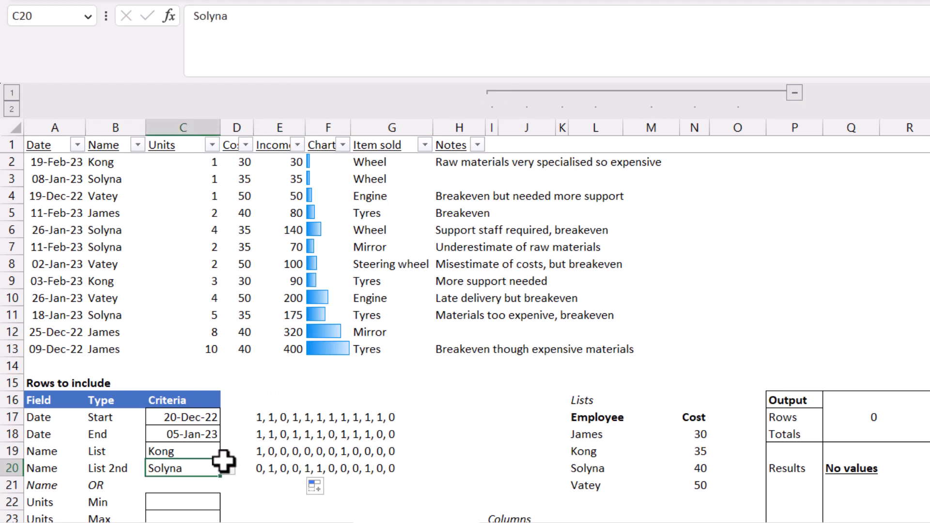
click(228, 467)
click(228, 467)
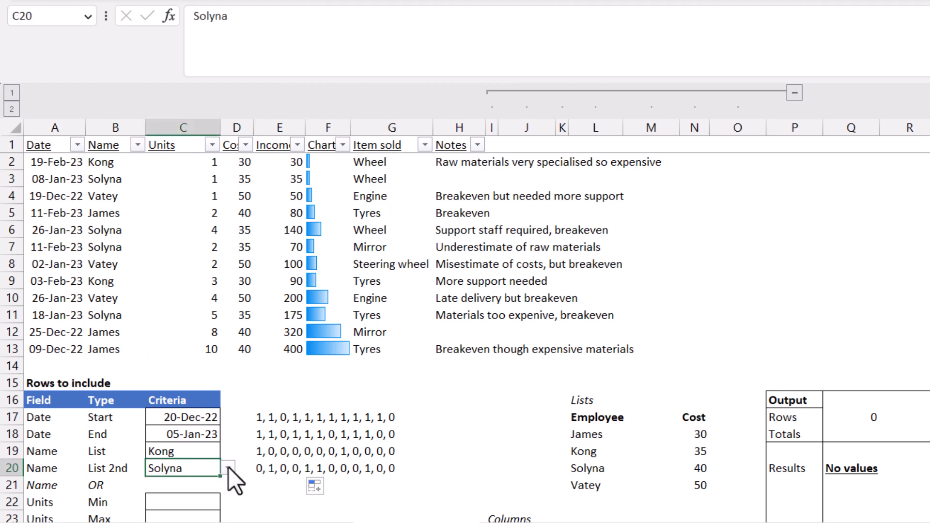
click(274, 483)
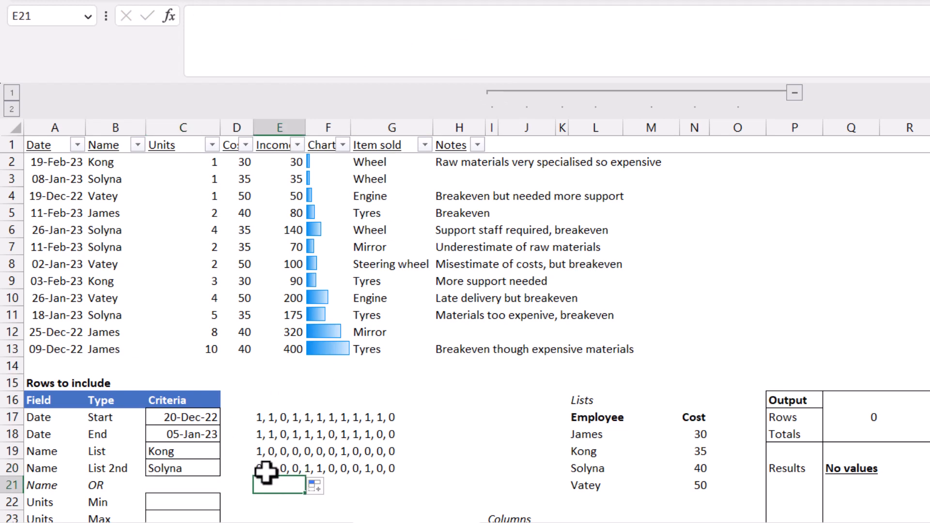
Copy the formulas in E17:E18 to E22:E23 for the minimum and maximum units criteria.
key(Down)
key(Down)
key(Down)
key(Down)
key(Down)
key(Down)
key(Up)
key(Up)
key(Up)
key(Up)
key(Up)
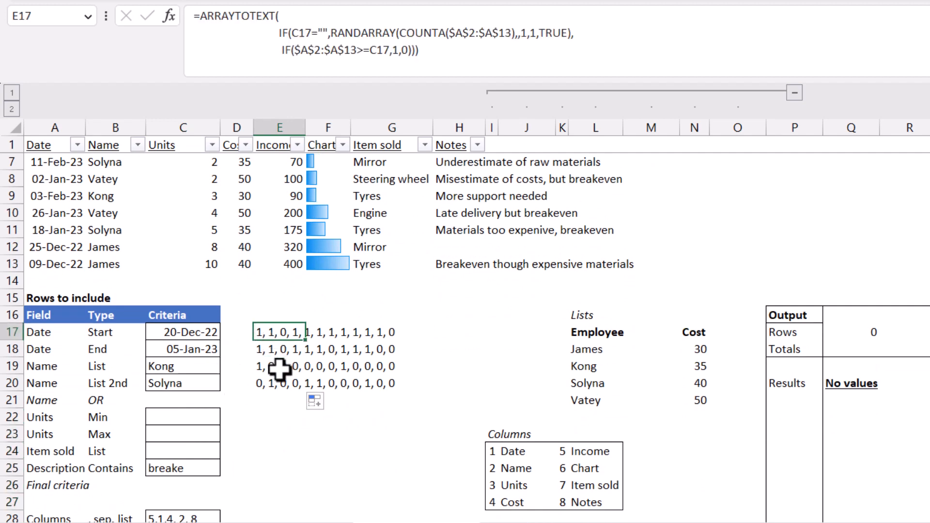
key(ctrl+c)
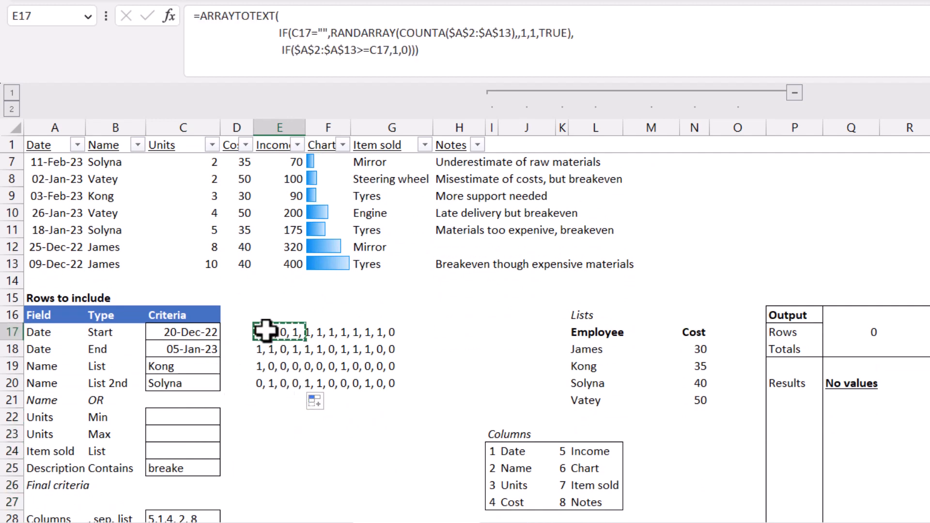
drag(266, 333, 261, 349)
key(ctrl+v)
drag(258, 417, 274, 433)
key(ctrl+v)
scroll(194, 316, up, 2)
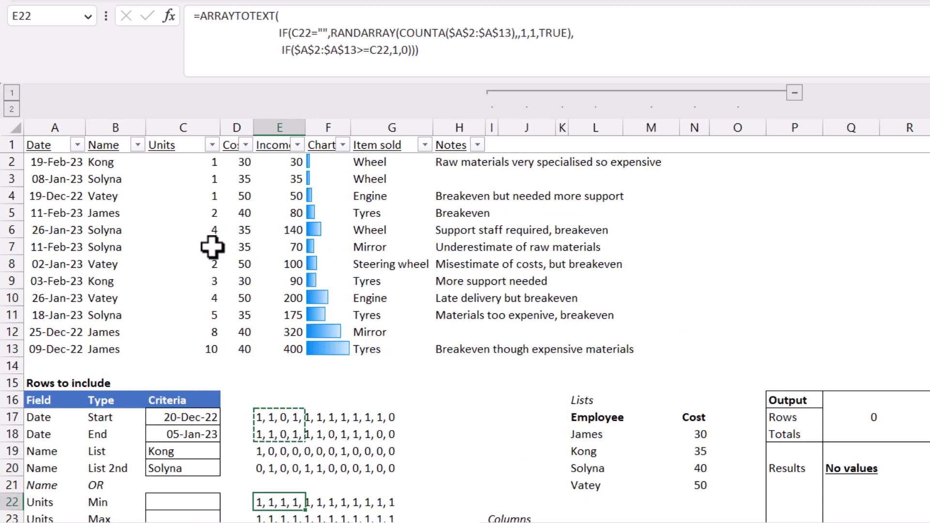
Move both data ranges in the E22 formula to $C$2:$C$13 and fill the formula down to E23.
click(315, 48)
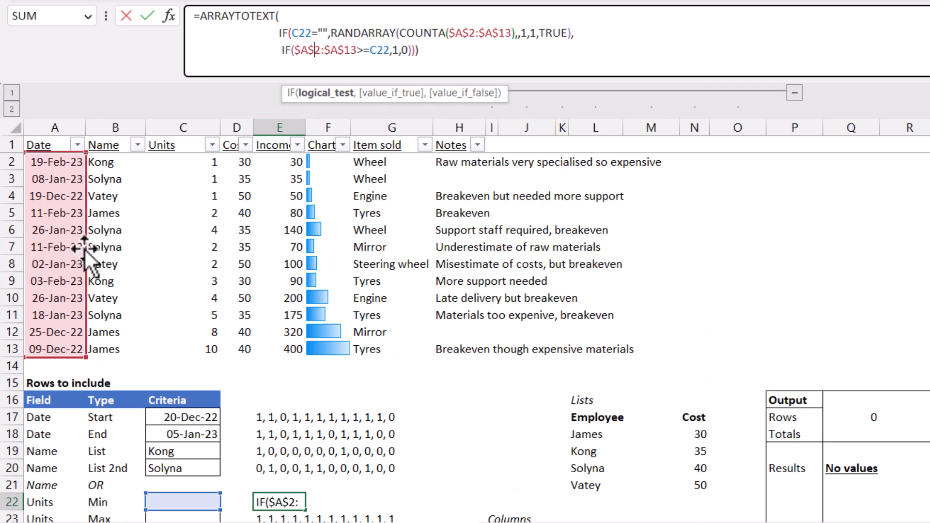
drag(85, 248, 208, 242)
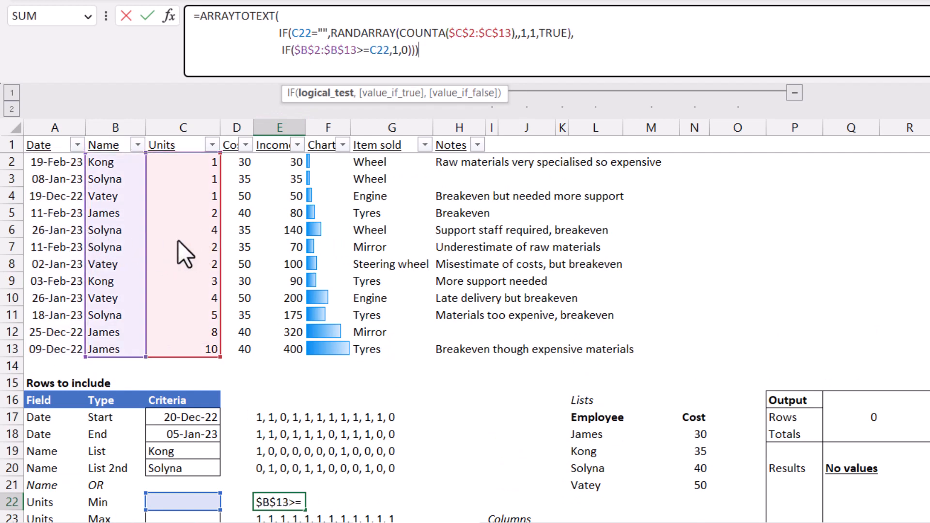
key(Return)
key(Up)
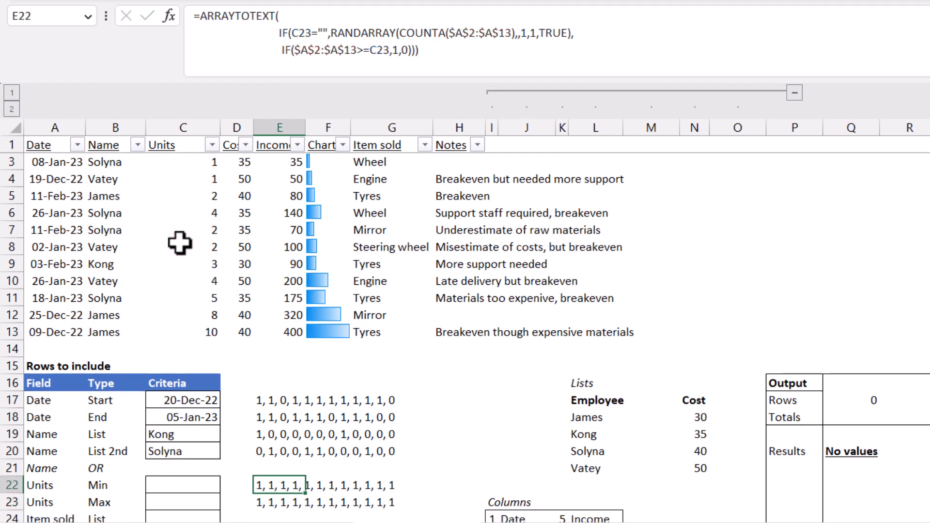
key(shift+Down)
click(284, 483)
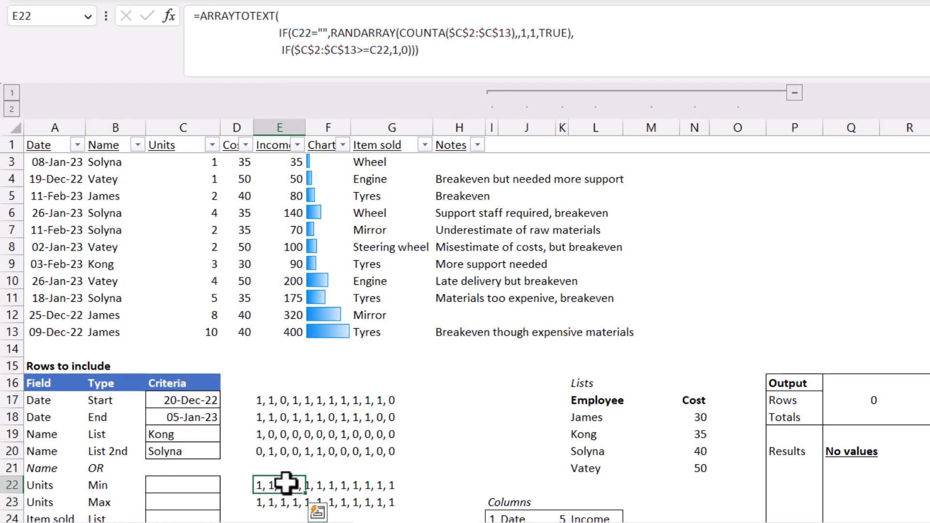
Change the comparison operator in the E23 formula to <= for the maximum units criterion.
double_click(283, 501)
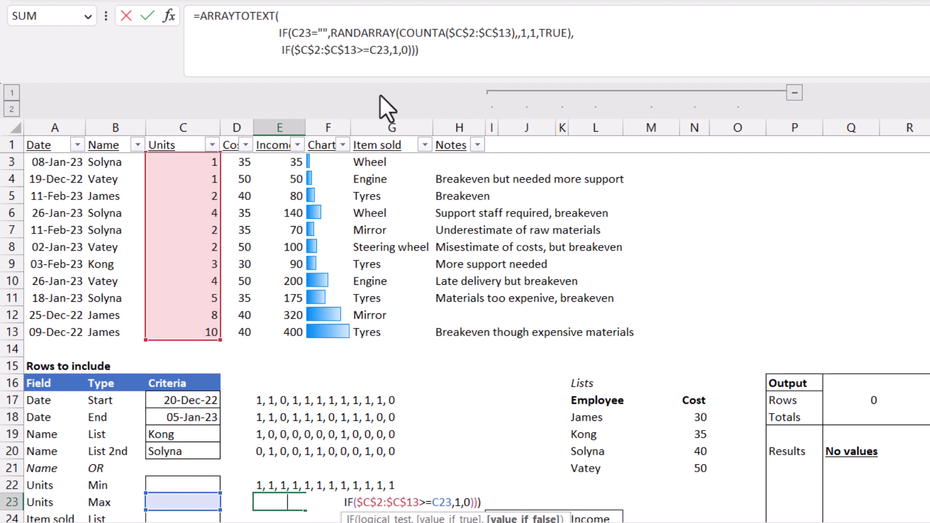
click(365, 50)
key(BackSpace)
text(<)
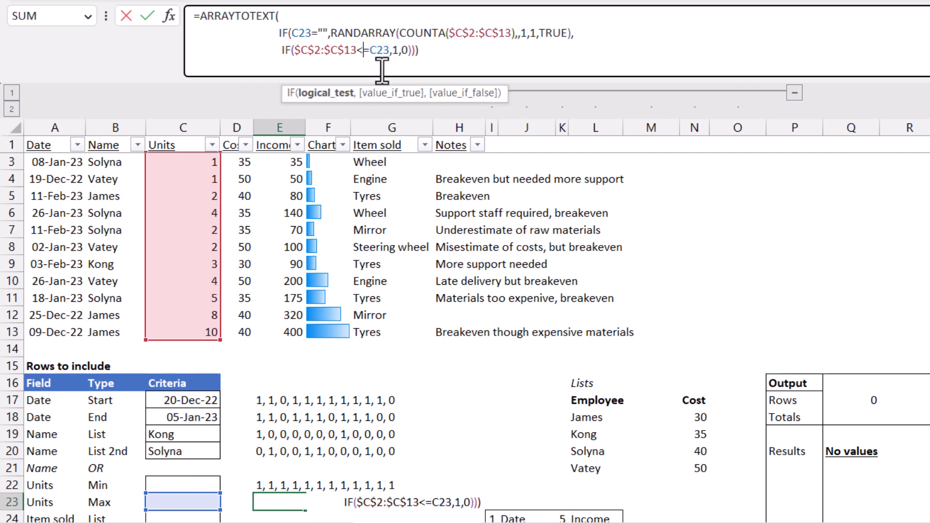
key(Return)
key(Up)
Enter 4 as the minimum units criterion in C22 and 8 as the maximum in C23.
key(Left)
key(Left)
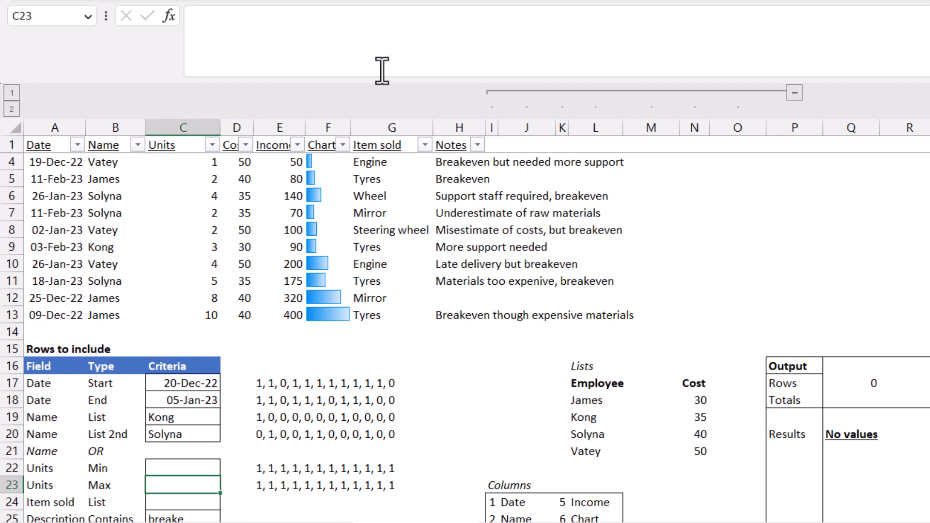
key(Up)
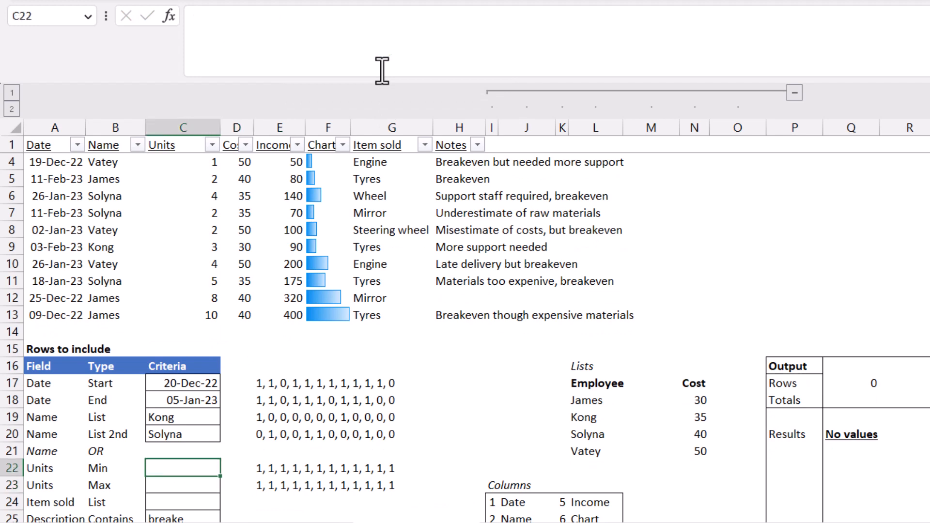
text(4)
key(Return)
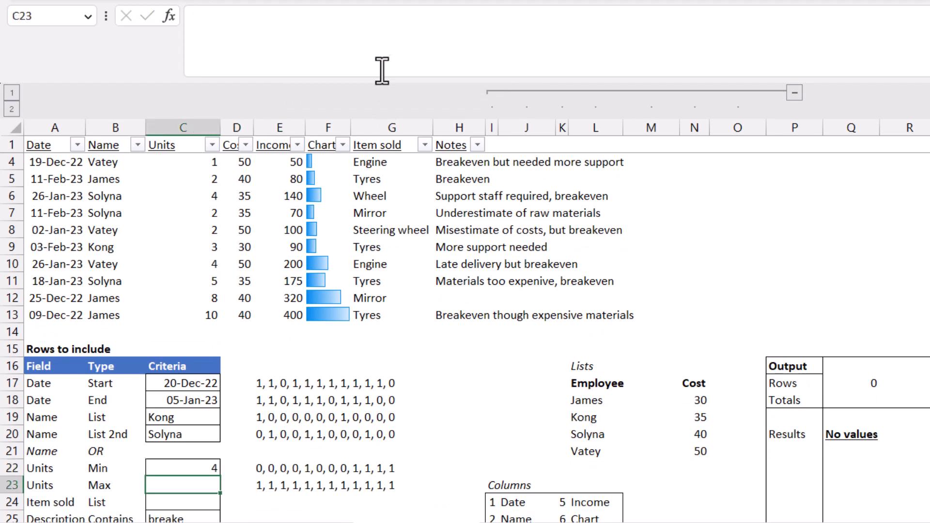
key(Down)
key(Up)
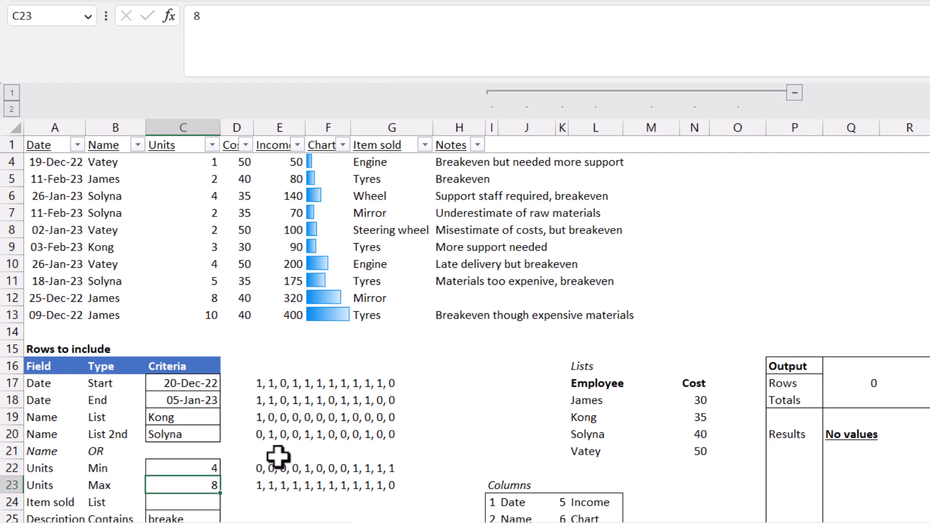
click(187, 501)
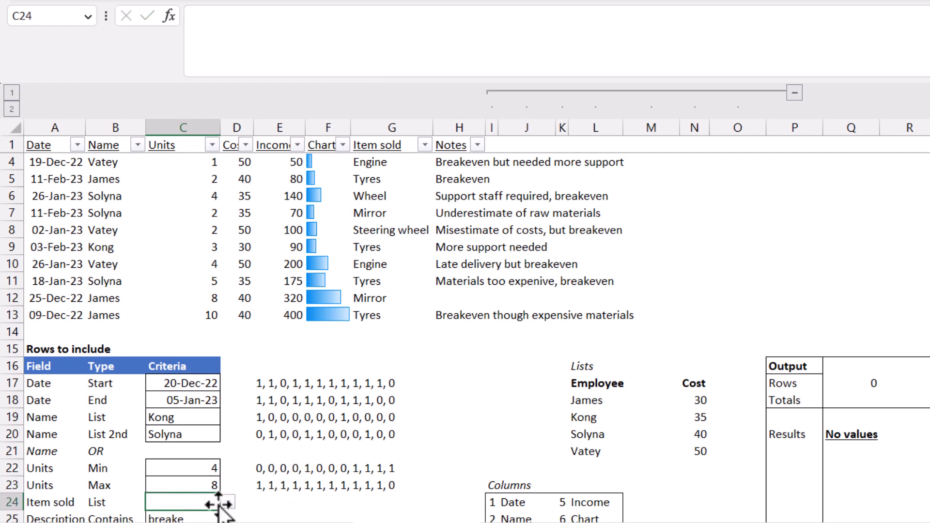
Copy the formula in E19 to E24 for the item sold criterion.
click(272, 416)
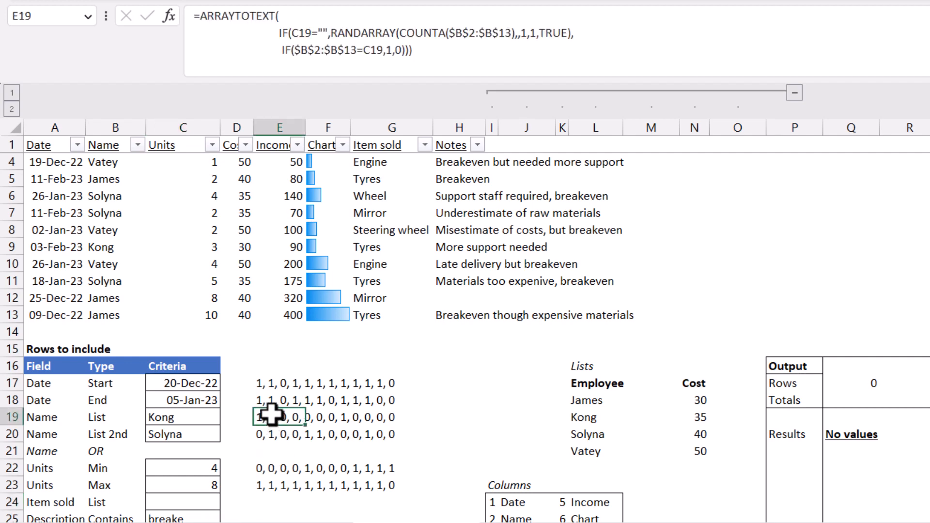
key(ctrl+c)
click(270, 501)
key(ctrl+v)
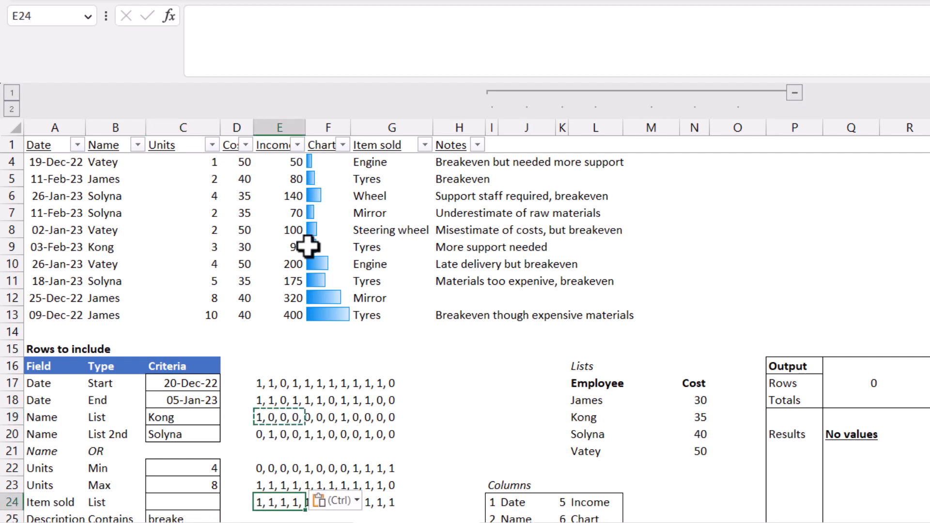
Move both data ranges in the E24 formula to the item sold data, $G$2:$G$13.
click(296, 20)
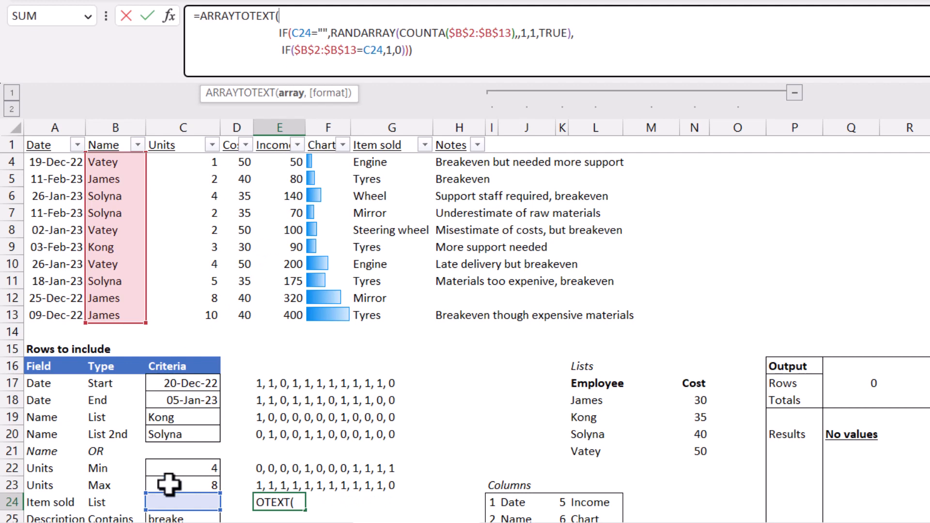
drag(147, 248, 370, 257)
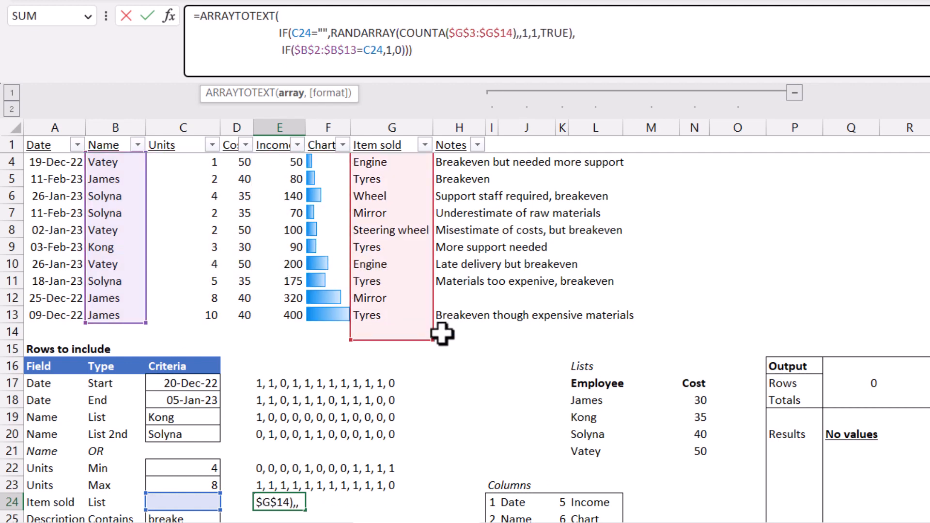
scroll(392, 342, up, 1)
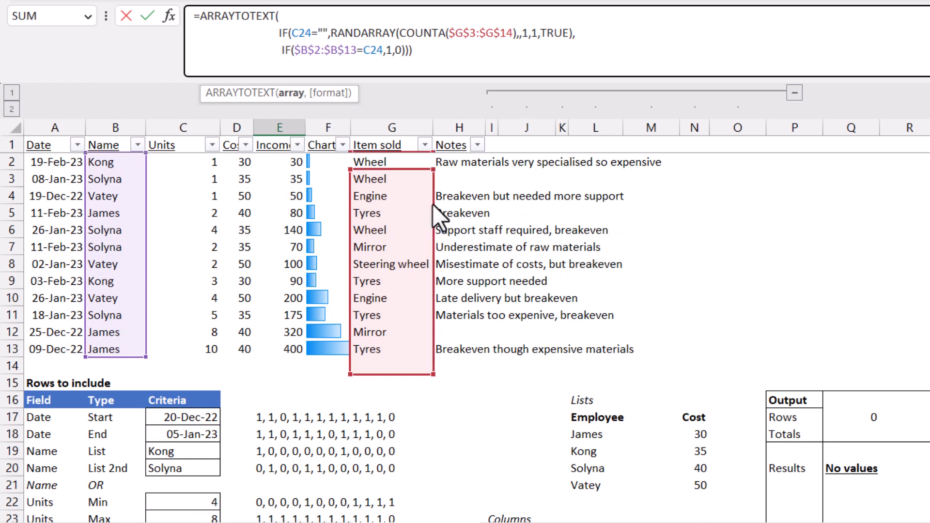
drag(432, 204, 431, 188)
drag(146, 217, 405, 216)
scroll(252, 308, down, 3)
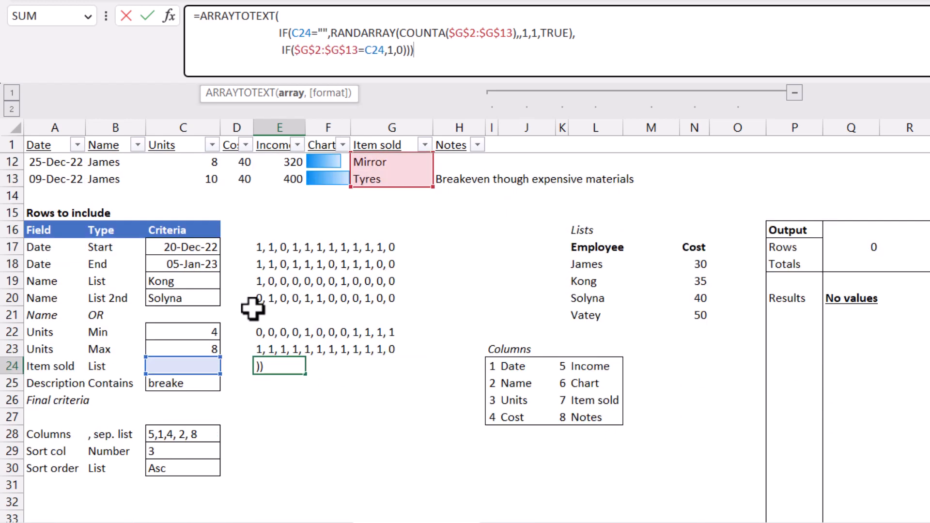
key(Return)
key(Up)
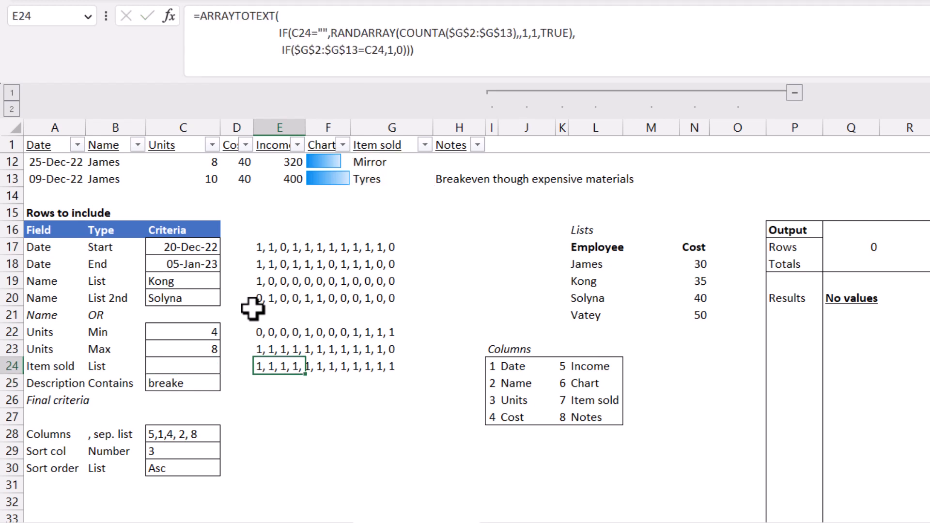
Enter =SEARCH(C25,H2:H13) in E25 to look for the description criterion in the notes.
key(Down)
scroll(412, 263, up, 3)
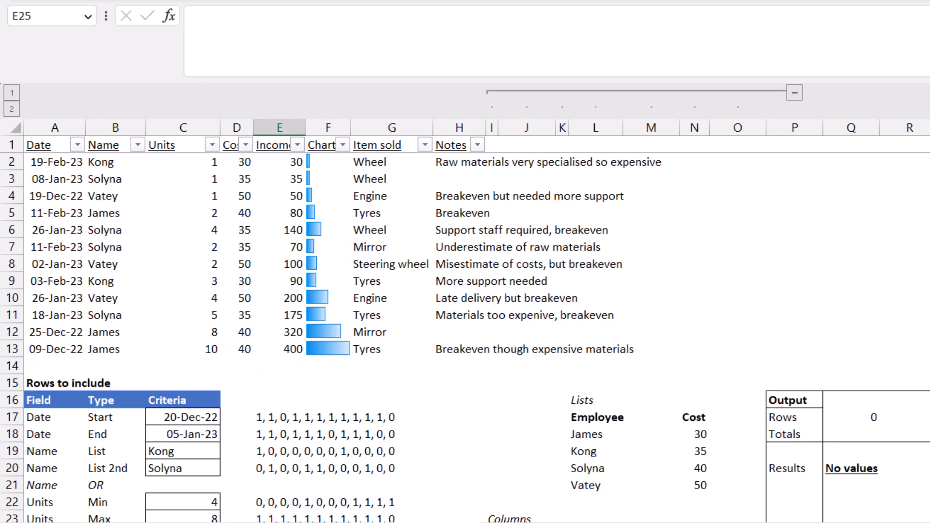
scroll(465, 338, down, 1)
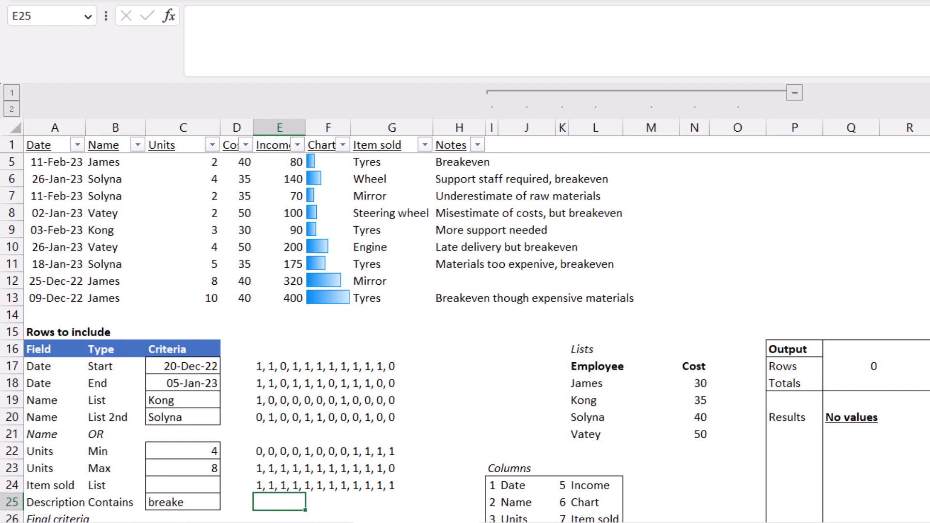
scroll(520, 272, up, 1)
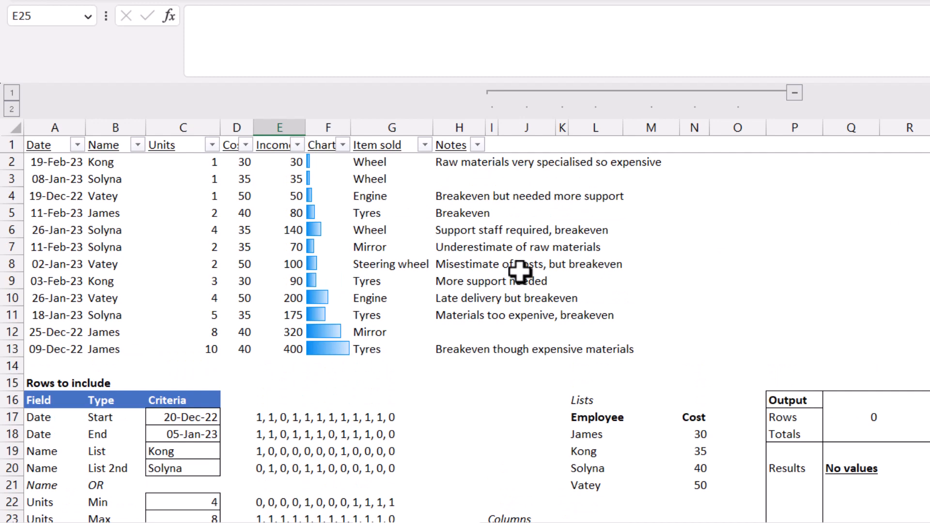
scroll(484, 218, down, 3)
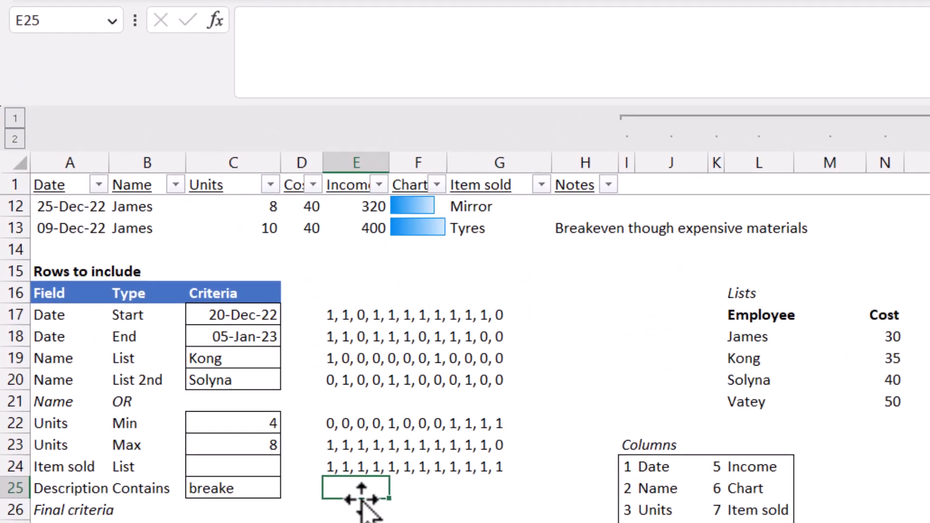
click(383, 36)
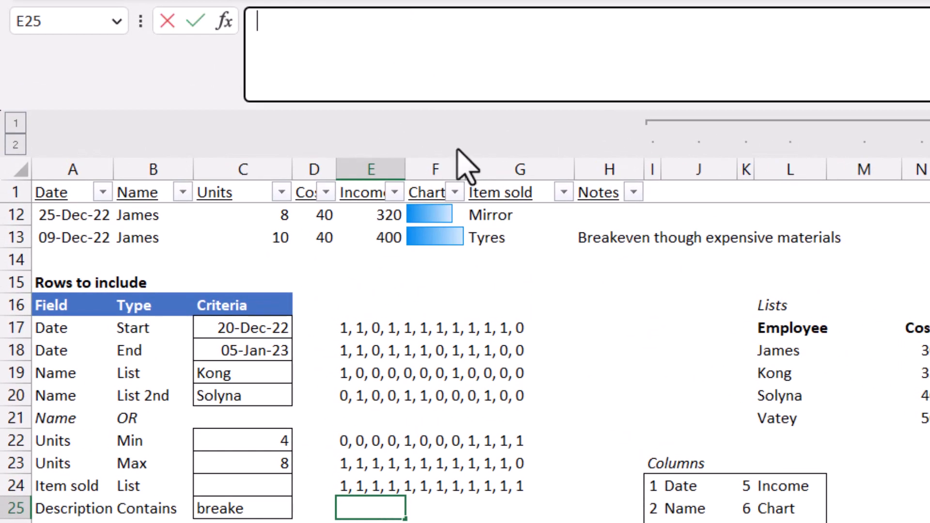
scroll(693, 402, up, 3)
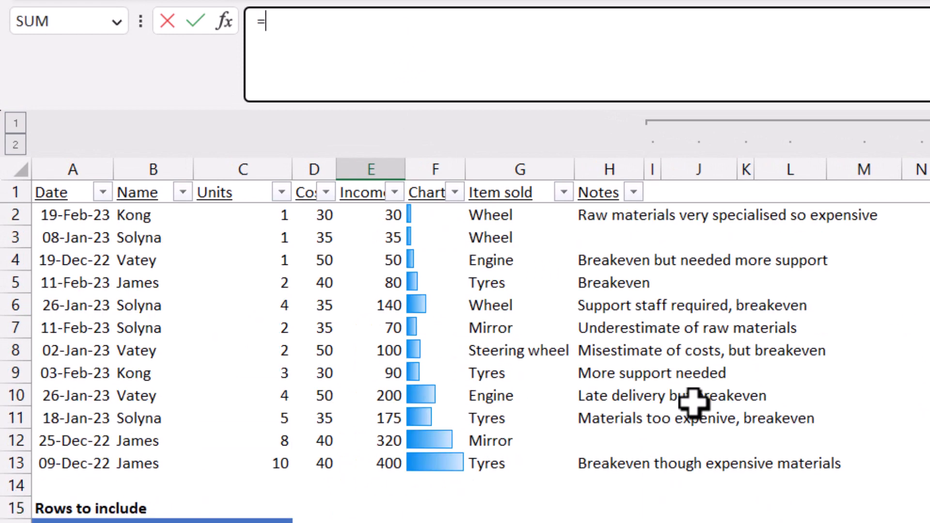
text(=sear)
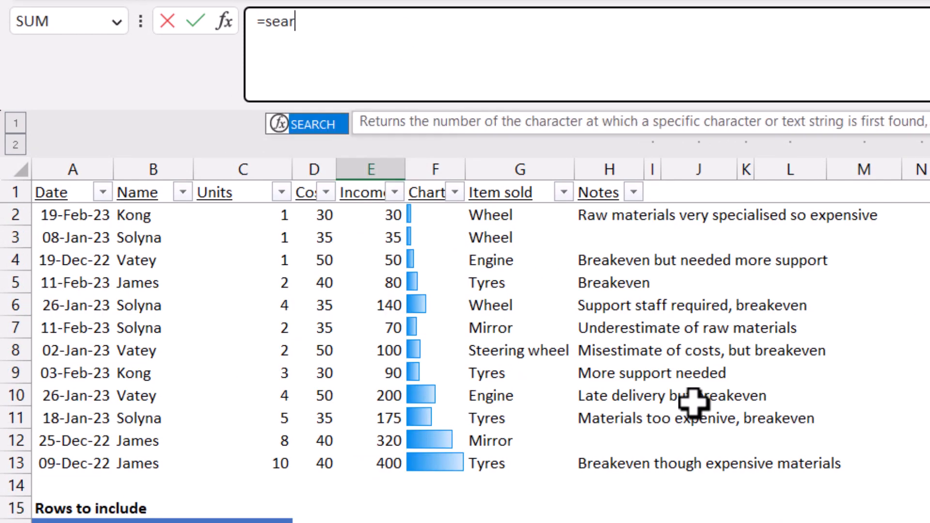
key(Tab)
scroll(693, 402, down, 3)
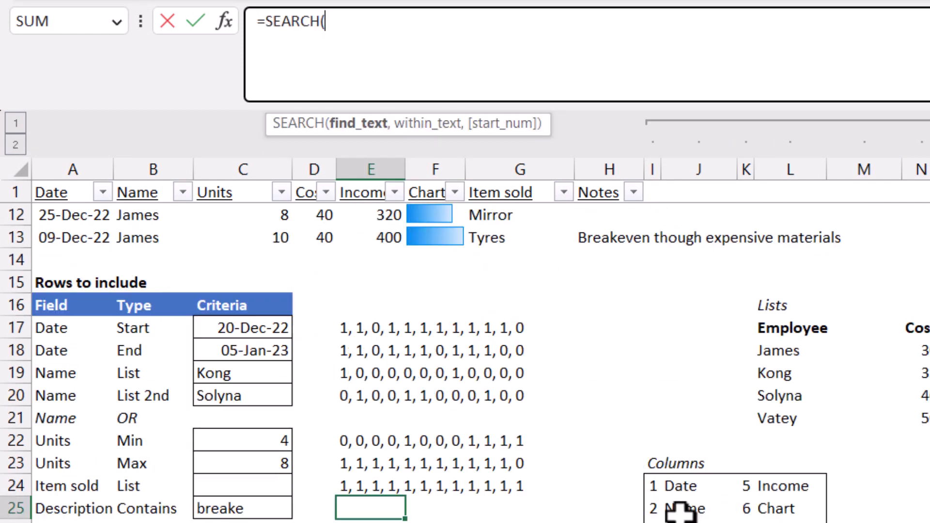
click(276, 504)
text(,)
scroll(477, 433, up, 3)
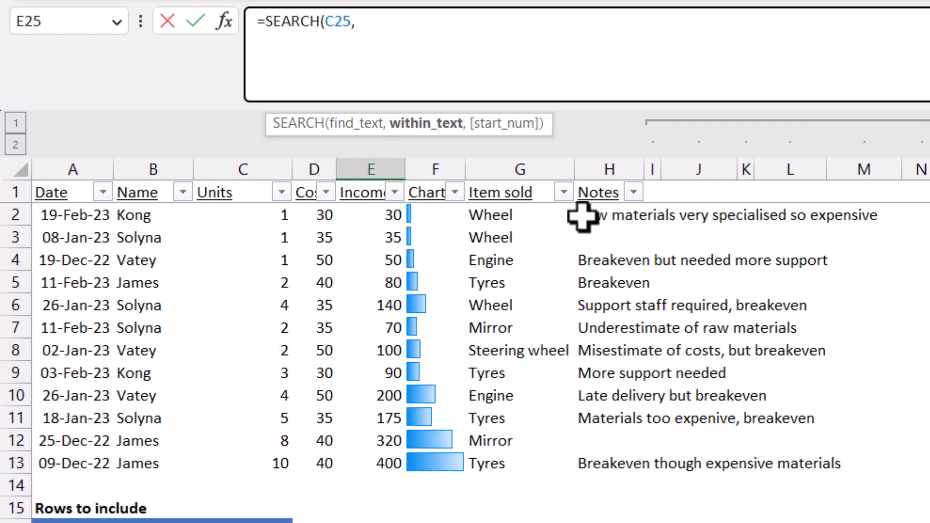
drag(586, 215, 612, 469)
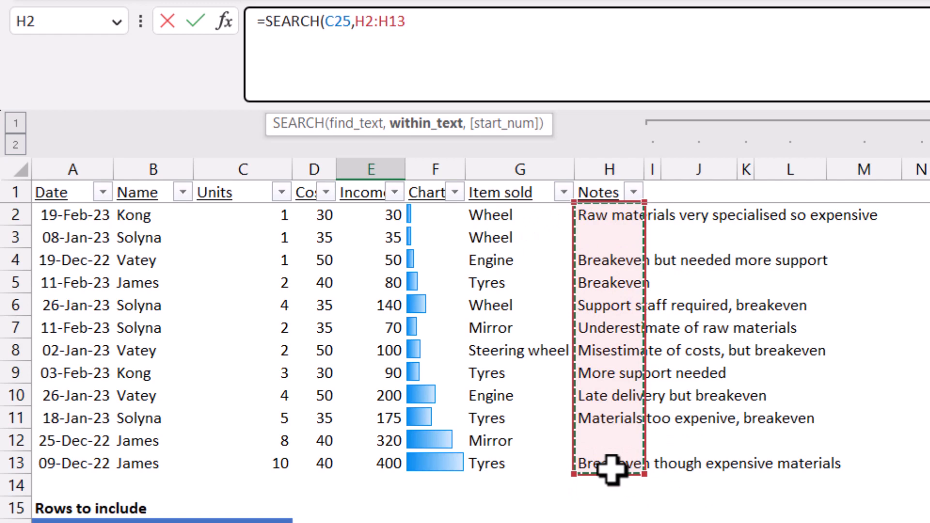
key(Return)
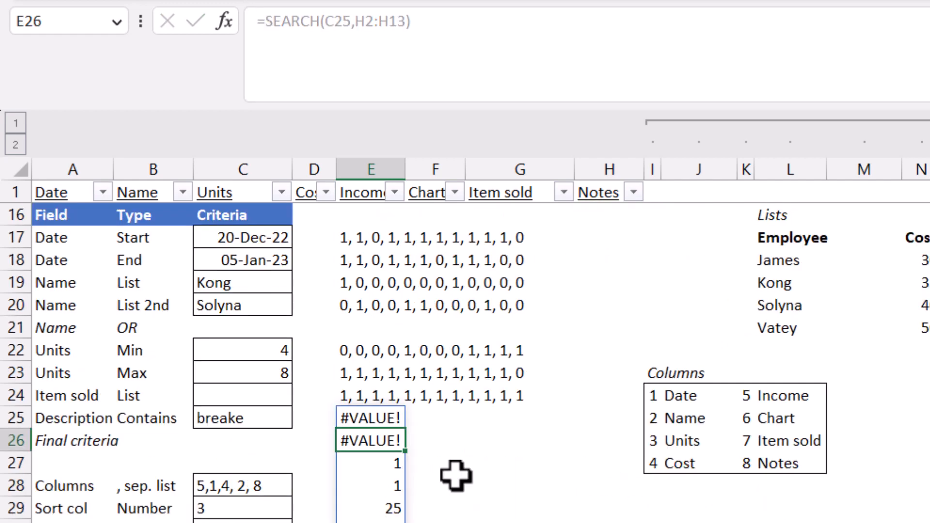
Examine the spilled SEARCH results below E25 and compare them with the text in the Notes column.
click(364, 418)
click(384, 491)
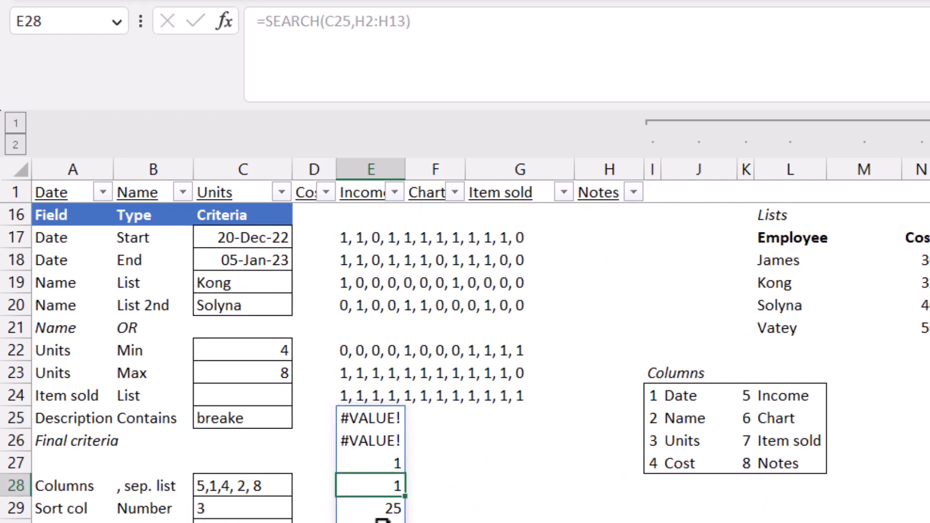
click(384, 522)
click(384, 522)
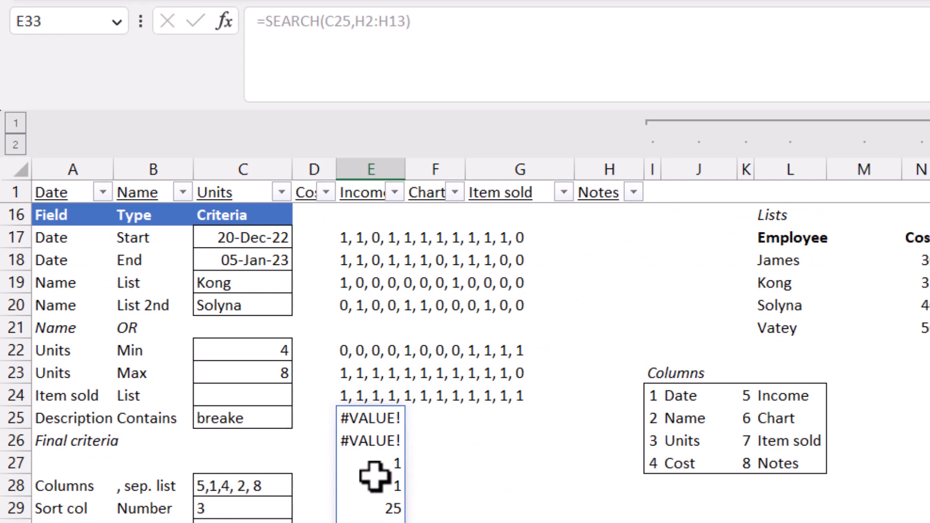
click(377, 479)
click(388, 464)
scroll(532, 387, up, 5)
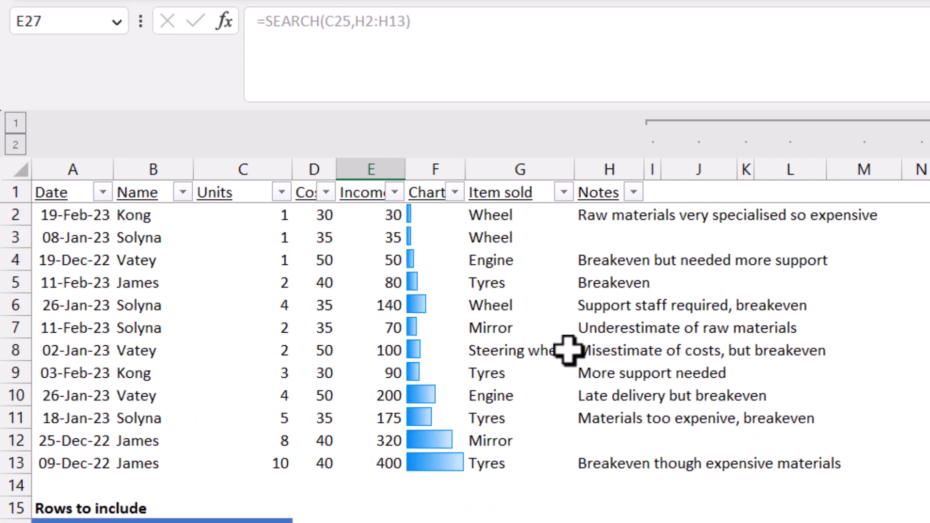
click(600, 257)
scroll(493, 405, down, 3)
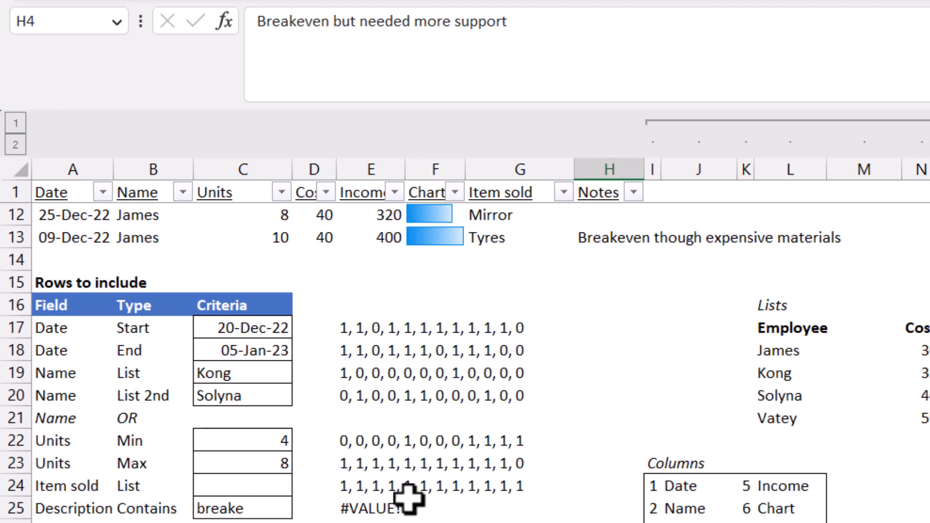
click(368, 510)
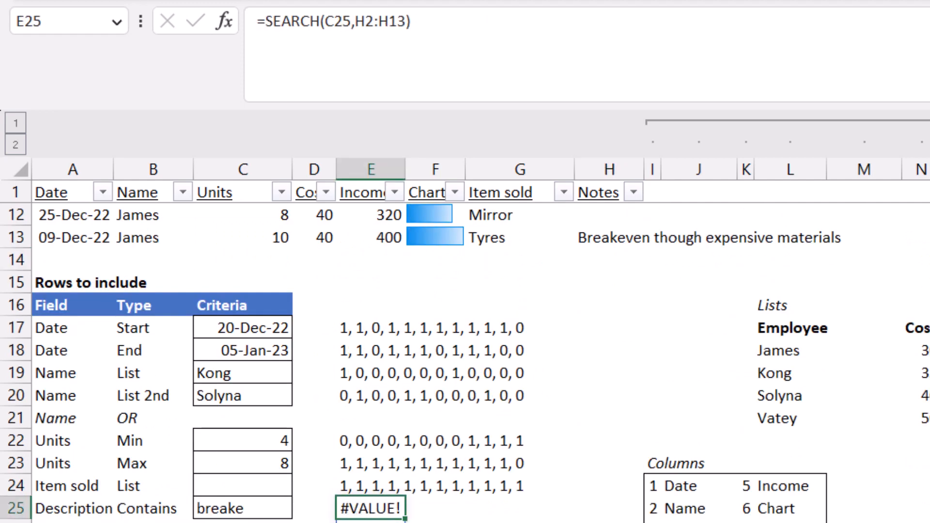
click(371, 522)
scroll(572, 378, up, 3)
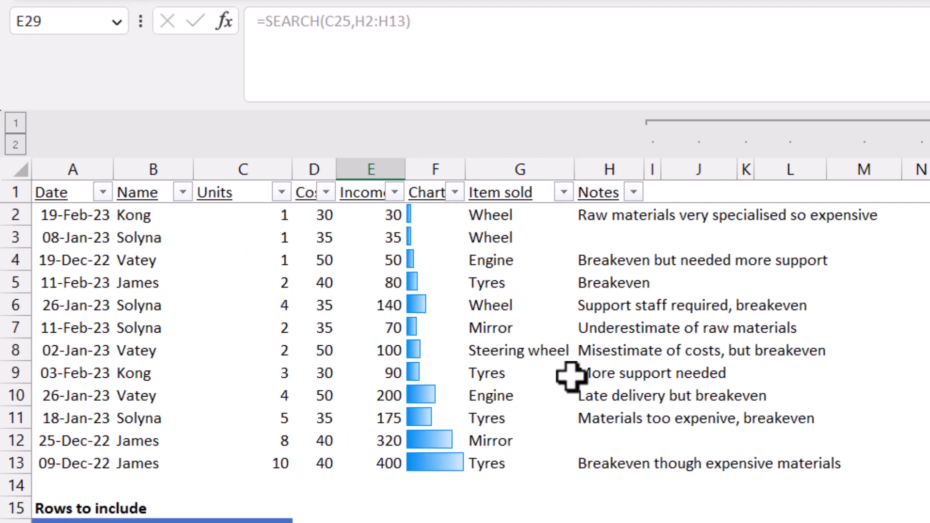
scroll(539, 411, down, 3)
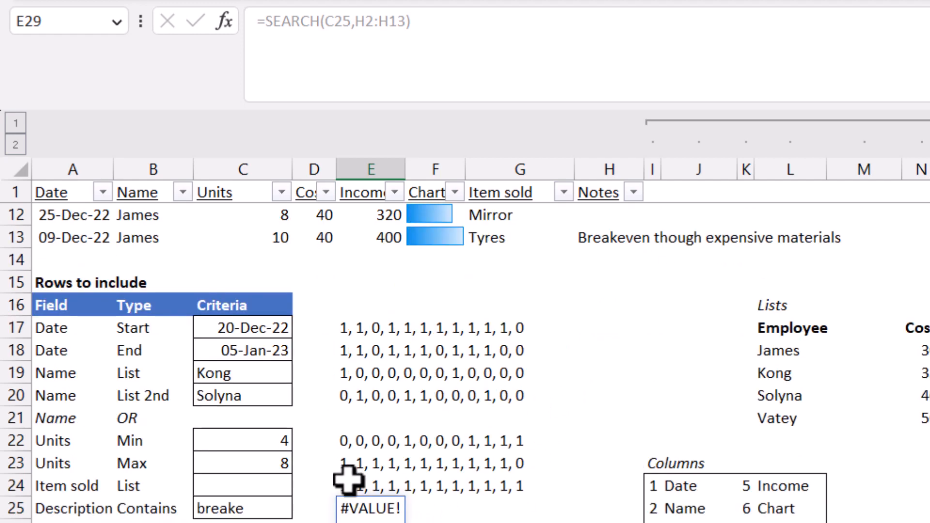
Wrap the SEARCH function in E25 in ISNUMBER, giving =ISNUMBER(SEARCH(C25,H2:H13)).
click(377, 509)
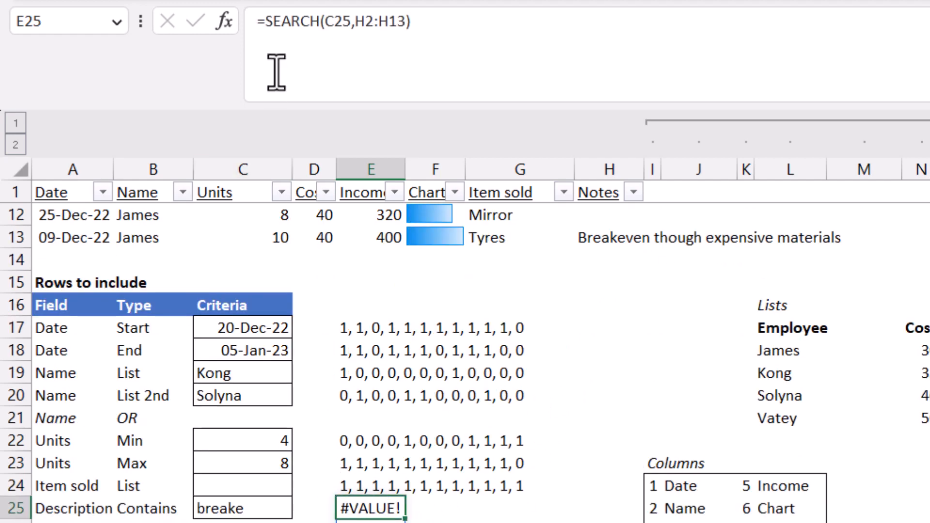
click(265, 21)
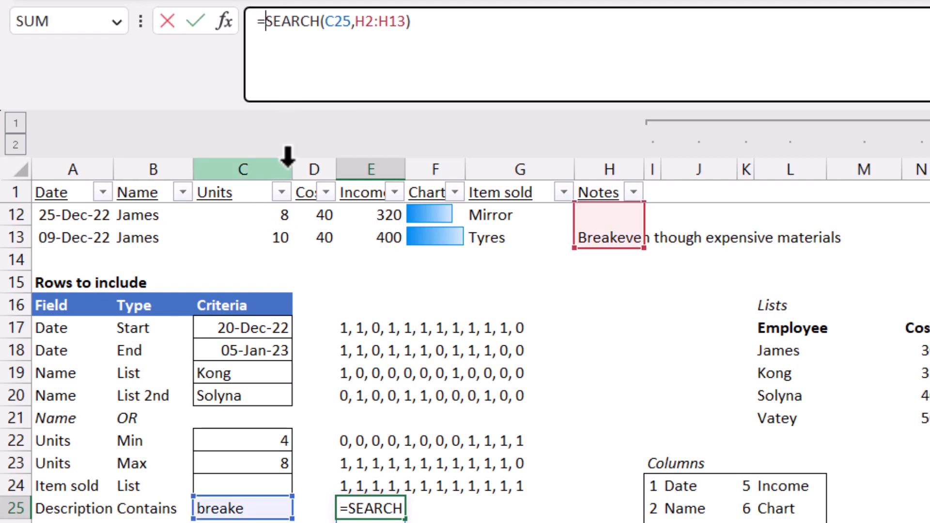
text(isn)
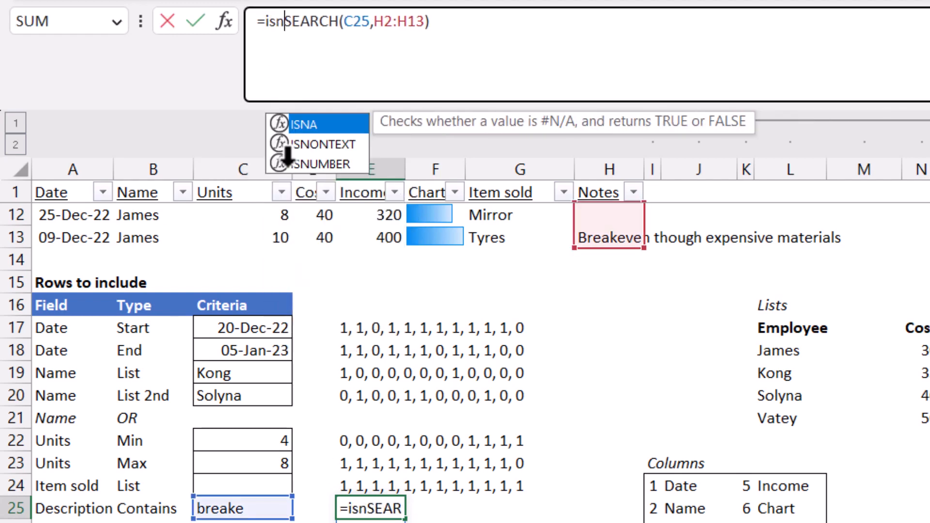
double_click(287, 163)
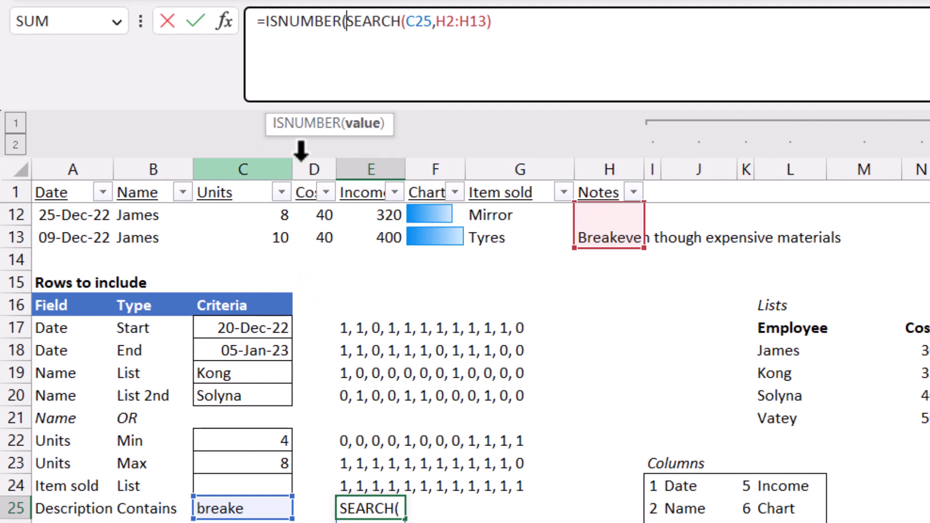
click(592, 38)
text())
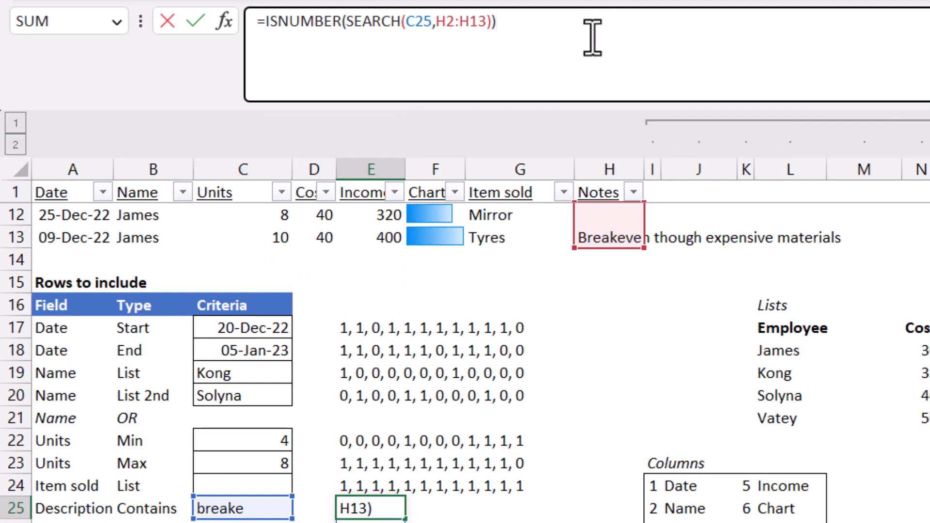
key(Return)
key(Up)
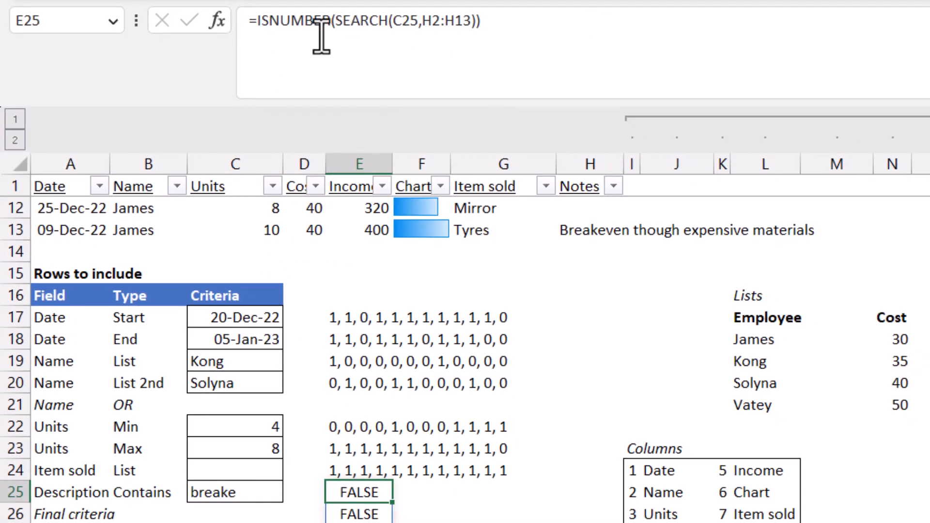
Wrap the E25 formula in IF so matches return 1 and others 0, giving =IF(ISNUMBER(SEARCH(C25,H2:H13)),1,0).
click(265, 21)
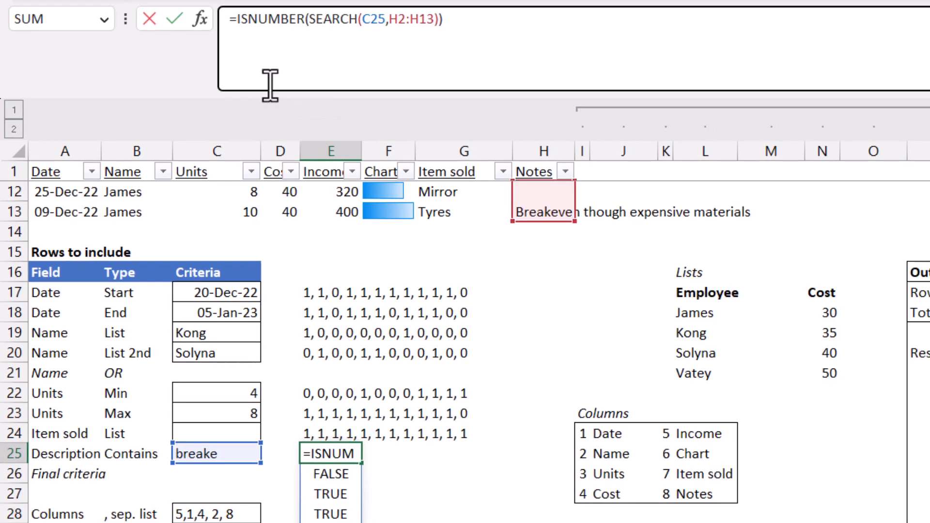
text(if()
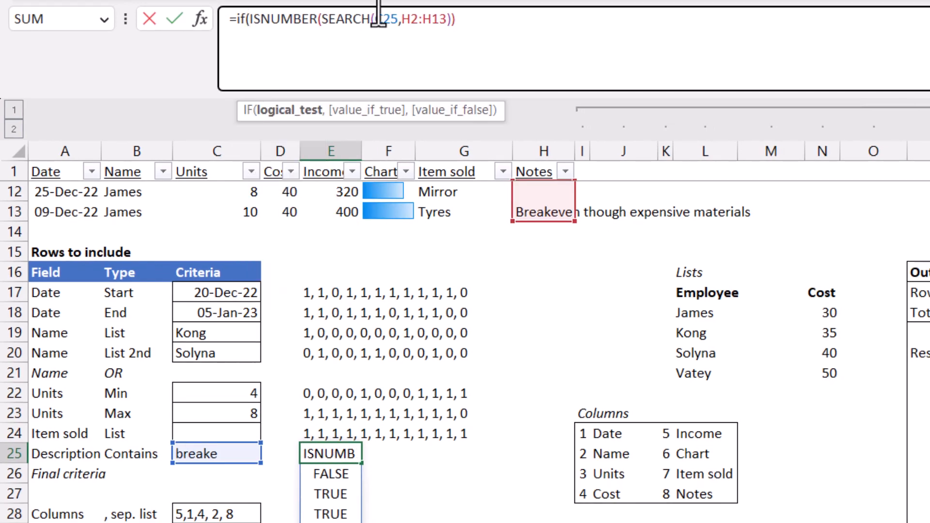
click(485, 25)
text(,)
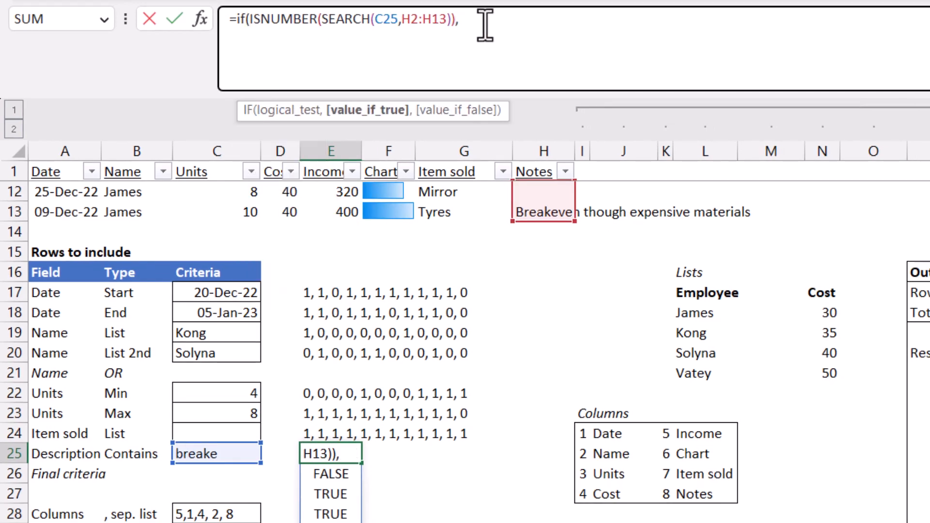
text(1,0)
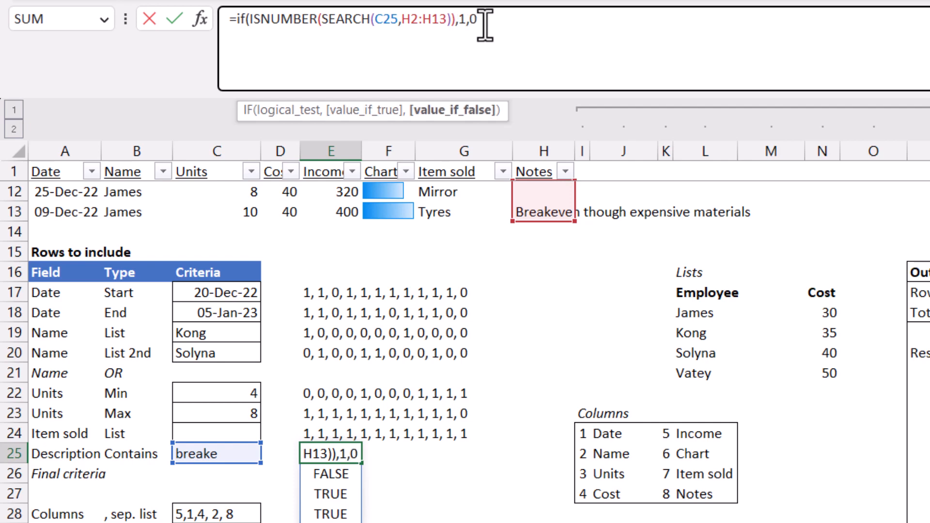
text())
key(Return)
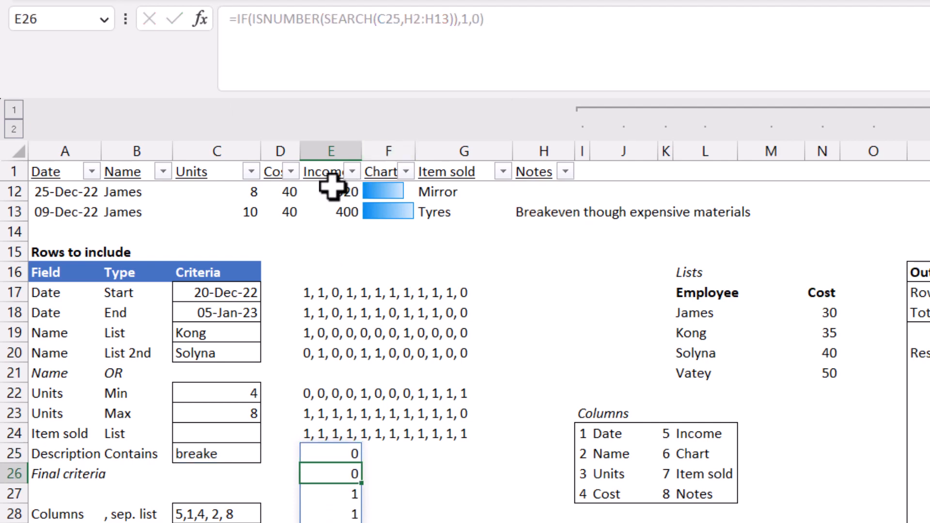
Copy the opening of the E24 formula, from =ARRAYTOTEXT( through the blank-criterion RANDARRAY part, leaving E24 itself unedited.
click(332, 453)
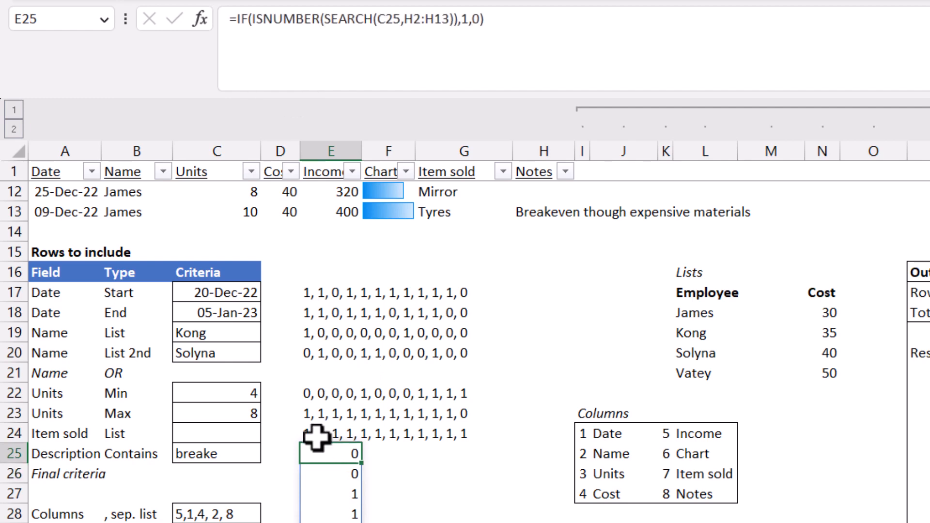
click(313, 430)
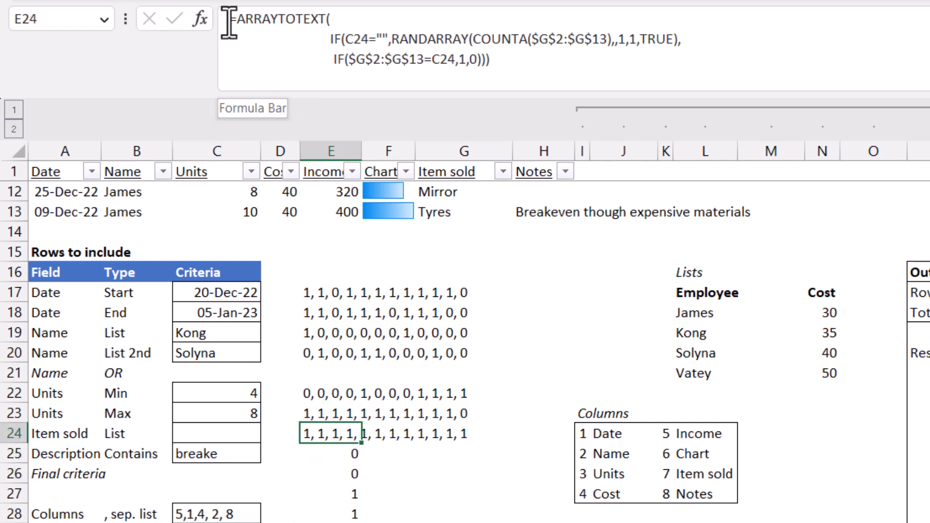
drag(232, 21, 707, 41)
key(ctrl+c)
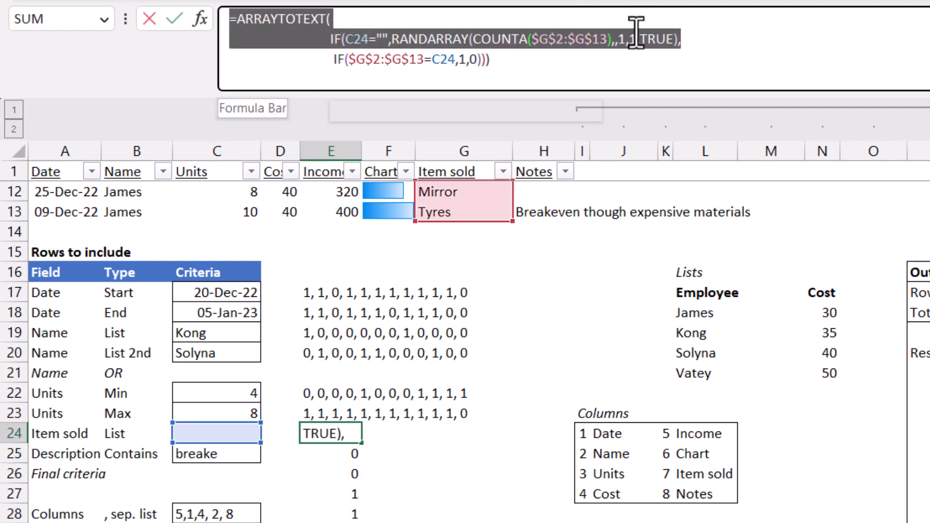
right_click(622, 38)
key(Escape)
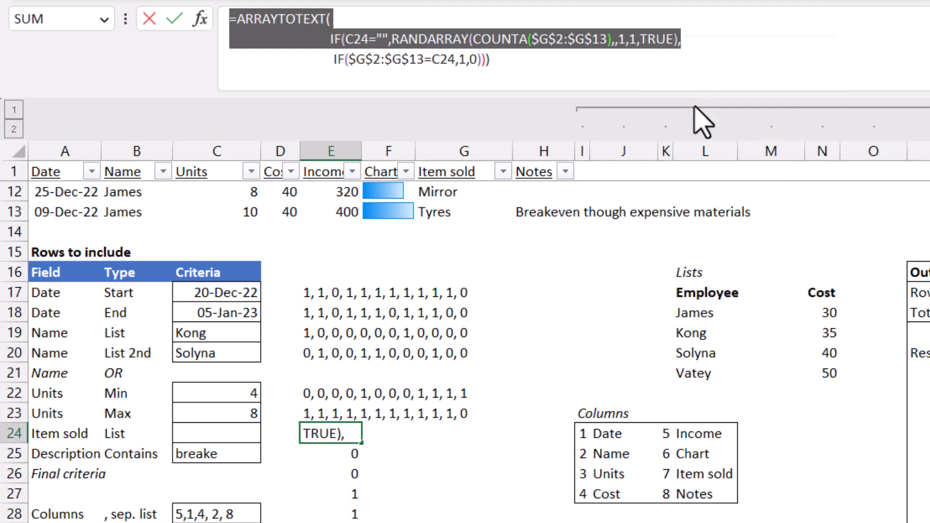
key(Escape)
Insert the copied ARRAYTOTEXT and blank-check opening before the IF in E25, remove the duplicate equals sign and put IF(ISNUMBER on a new line.
click(333, 457)
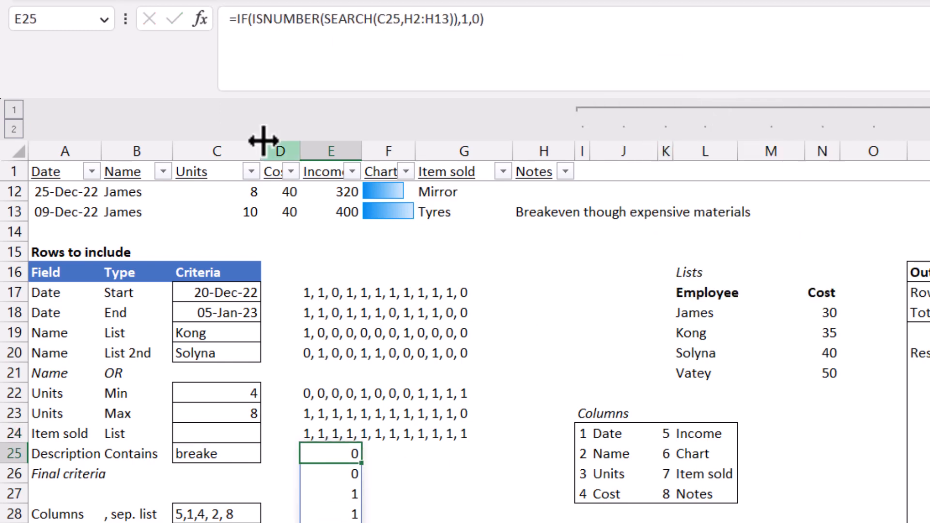
click(234, 19)
key(ctrl+v)
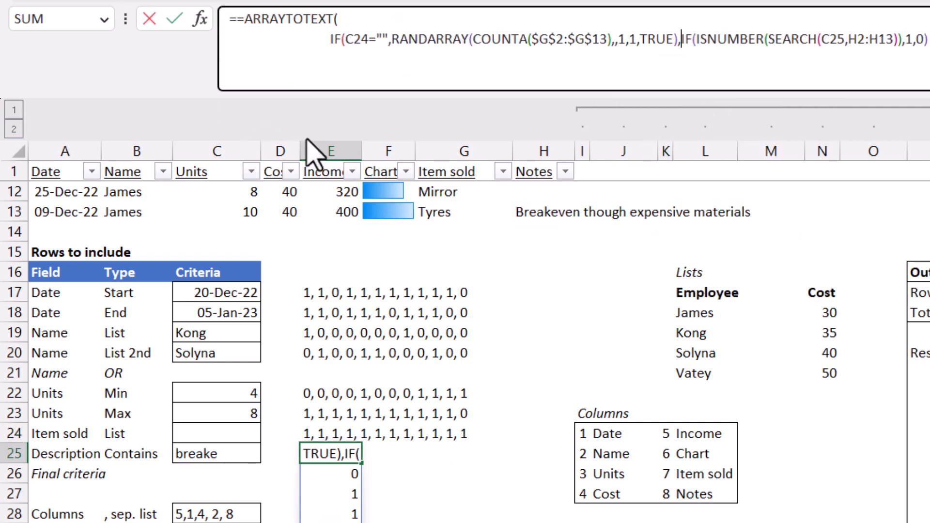
click(237, 20)
key(BackSpace)
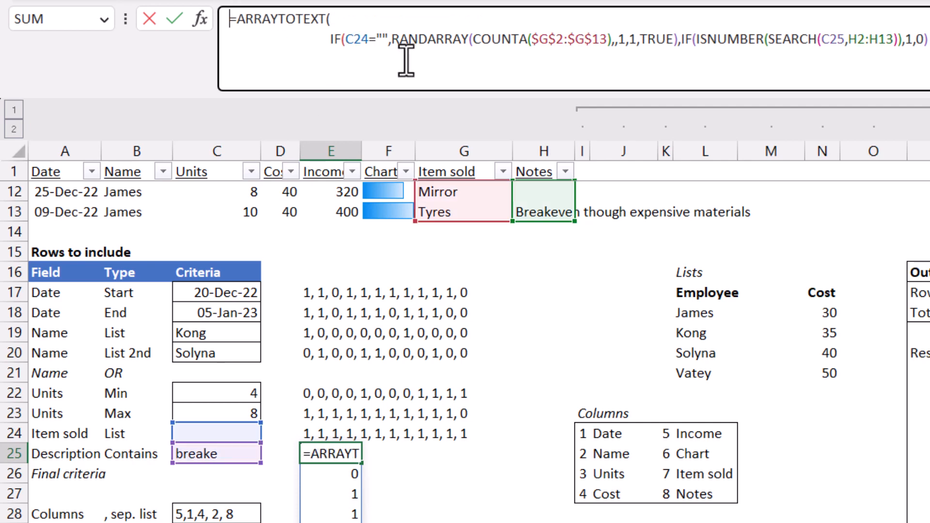
click(683, 40)
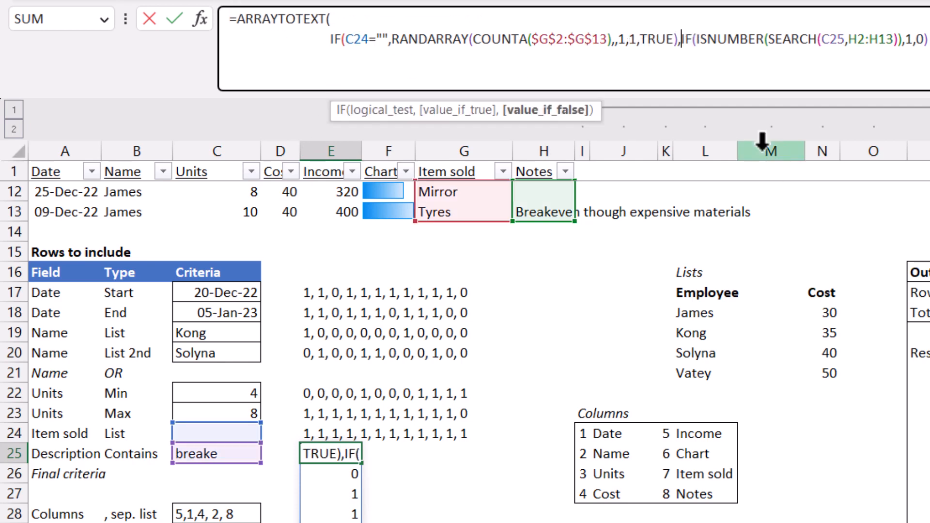
key(alt+Return)
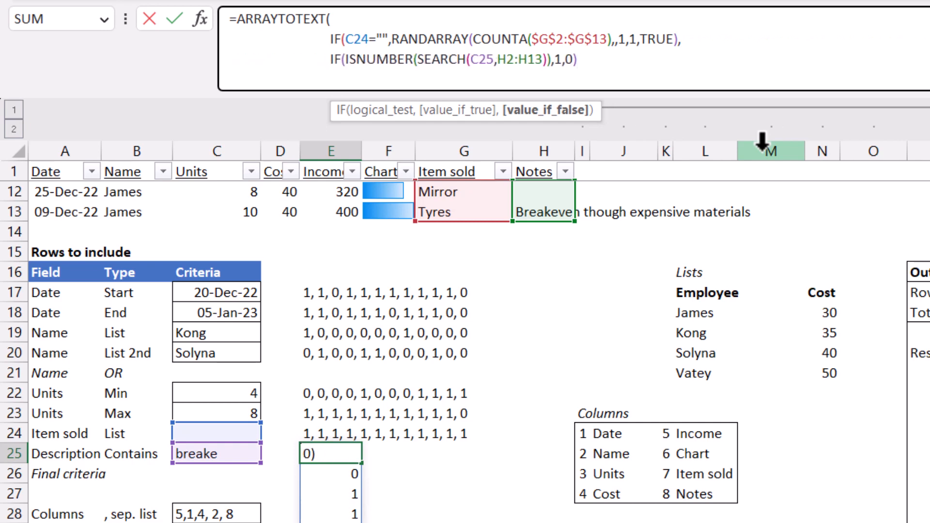
Complete the description-match formula in E25, pointing its blank test to C25 and its COUNTA range to $H$2:$H$13.
text())
key(Return)
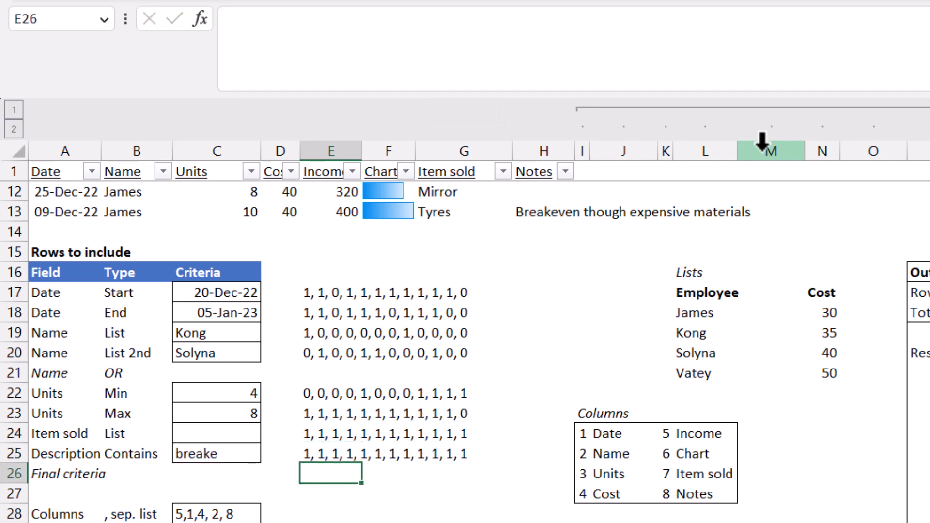
key(Up)
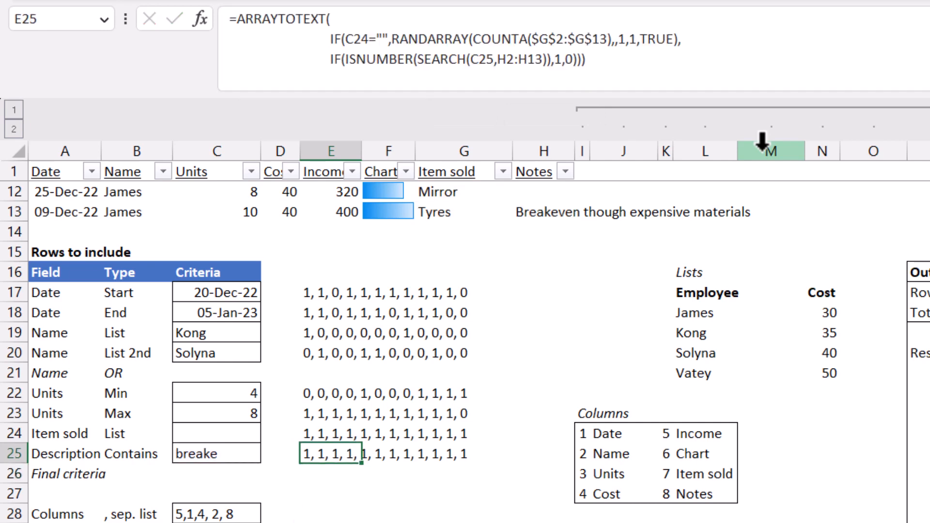
double_click(326, 451)
drag(242, 429, 247, 460)
scroll(395, 341, up, 3)
drag(422, 219, 534, 214)
key(Return)
scroll(533, 213, down, 2)
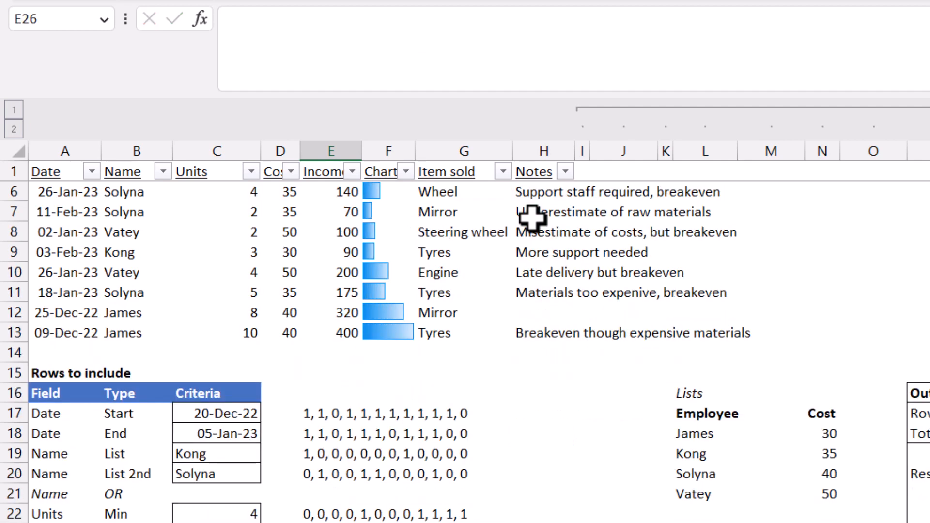
Clear the Description Contains criterion in C25 and check the array in E25.
key(Up)
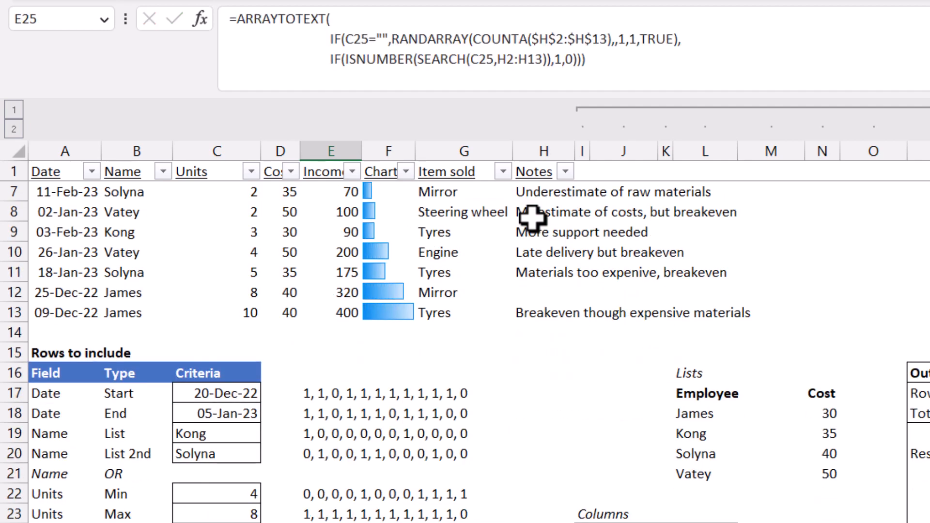
key(Left)
key(Left)
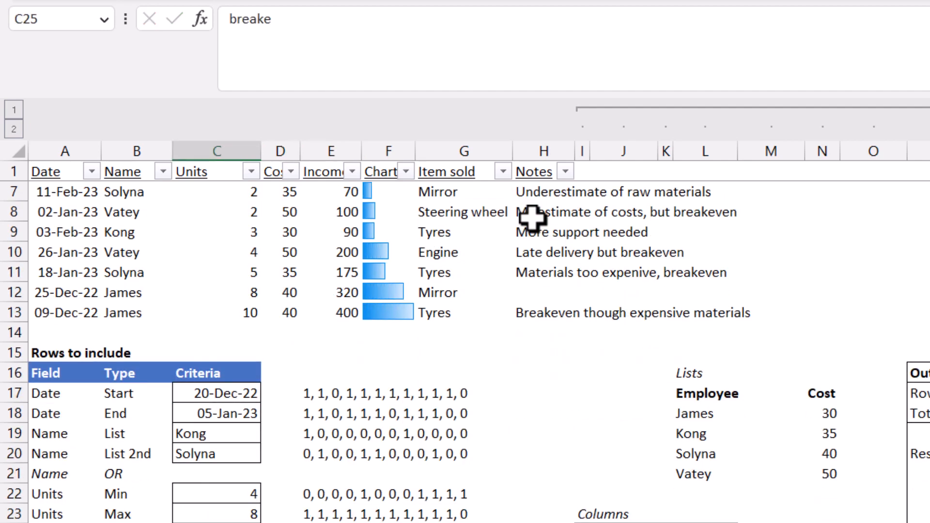
key(Right)
key(Right)
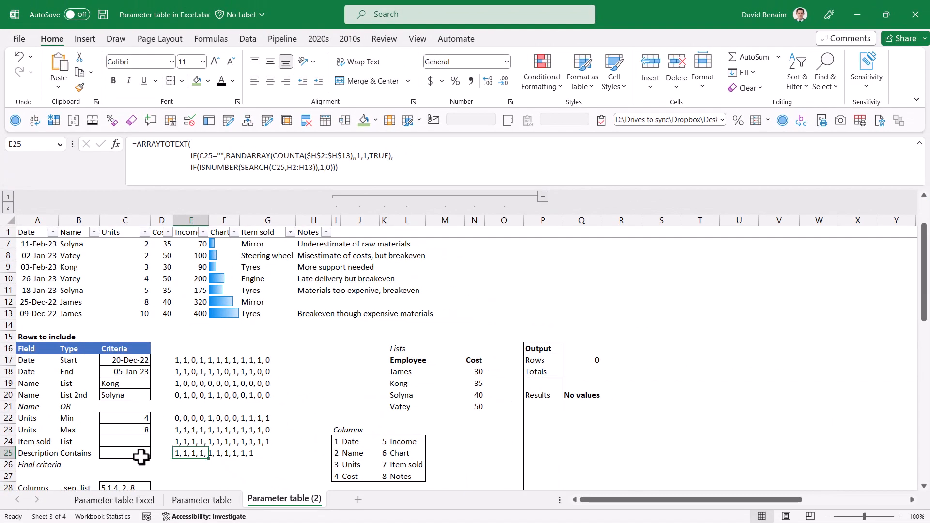
Change the COUNTA range in the E25 formula to the Name column, $B$2:$B$13.
double_click(194, 454)
scroll(301, 339, up, 2)
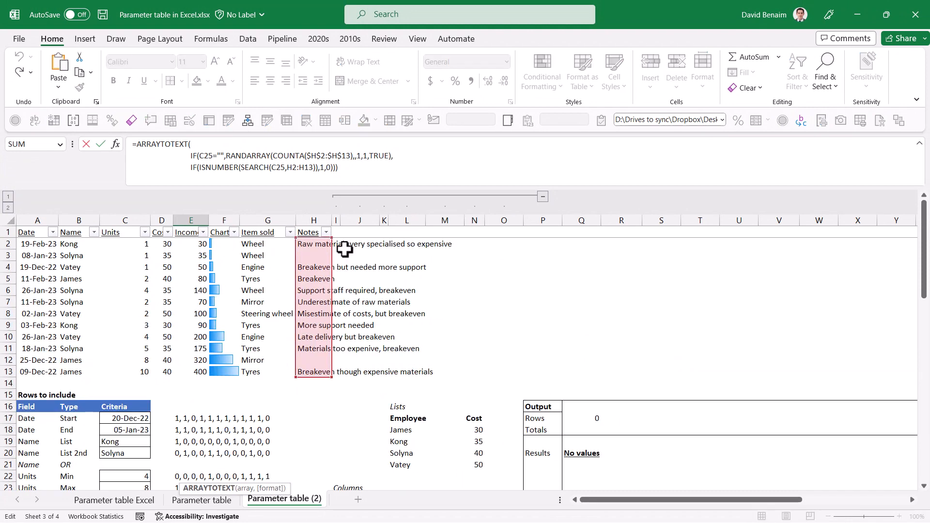
click(326, 154)
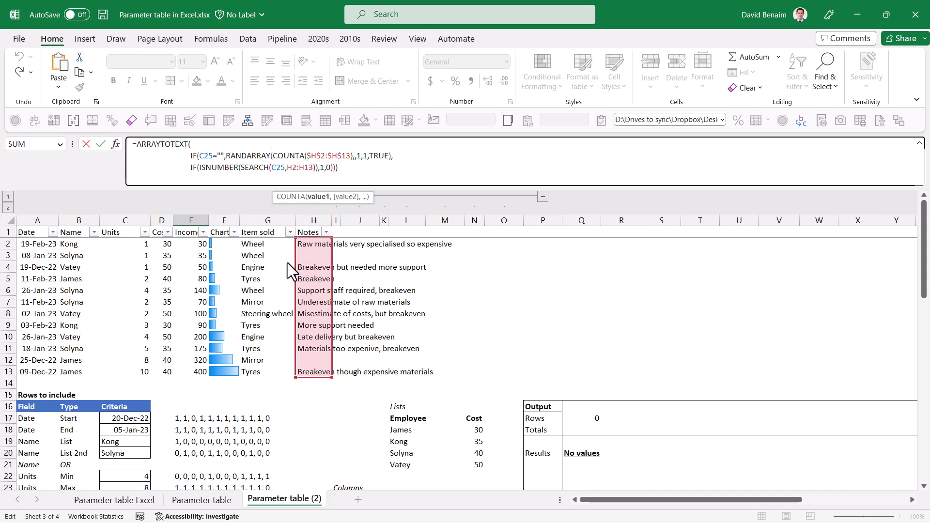
drag(287, 263, 95, 270)
scroll(249, 316, down, 3)
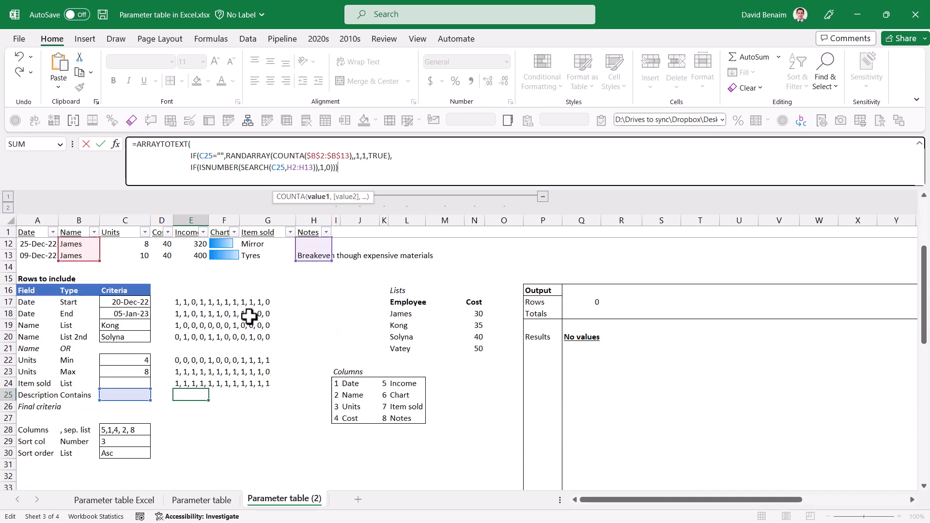
key(Return)
Enter "breake" as the Description Contains criterion in C25 and compare the result with the Notes column.
key(Up)
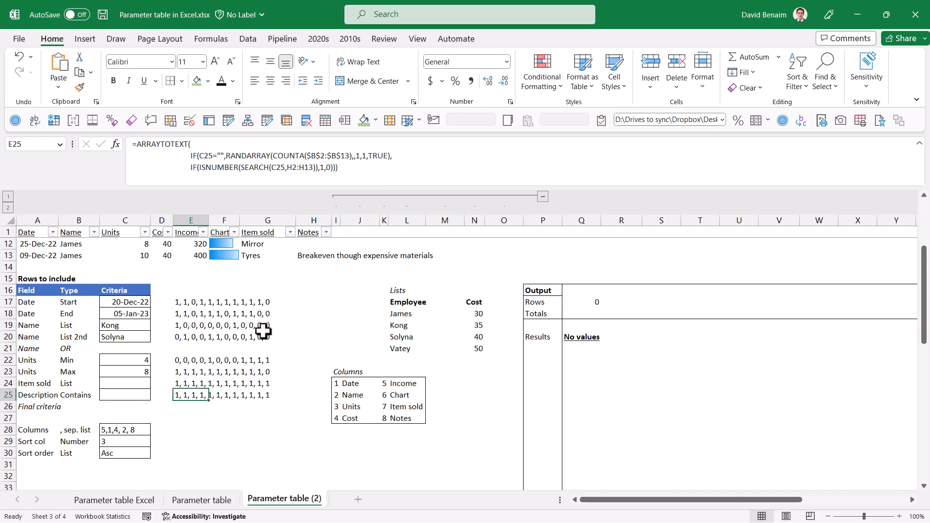
key(Left)
key(Left)
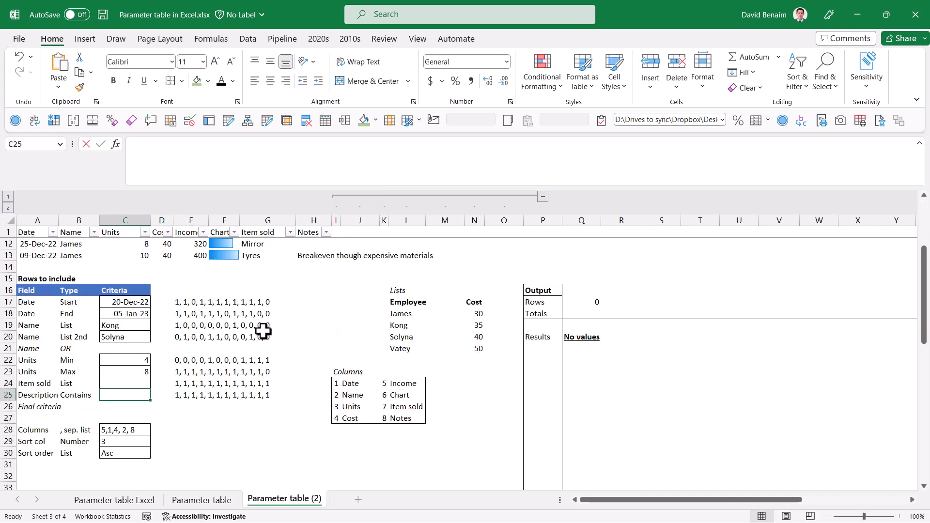
text(breake)
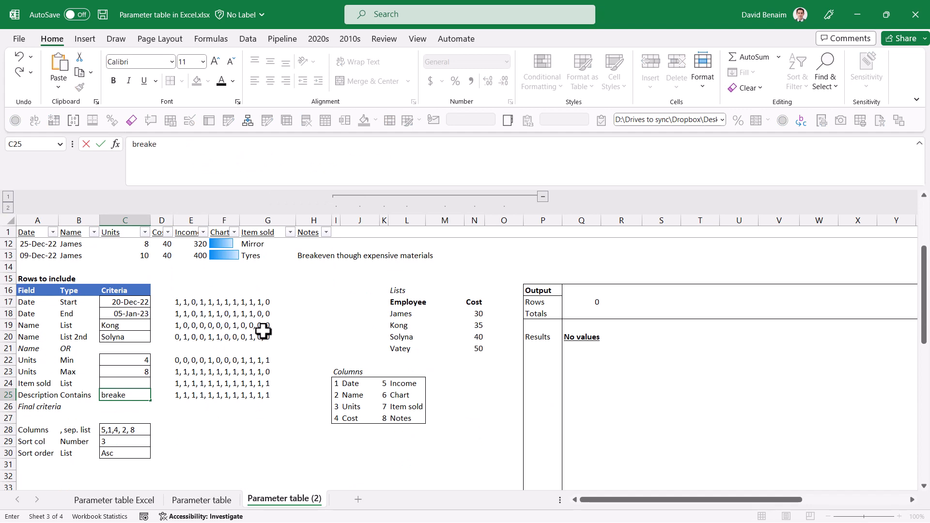
key(Return)
scroll(198, 395, up, 4)
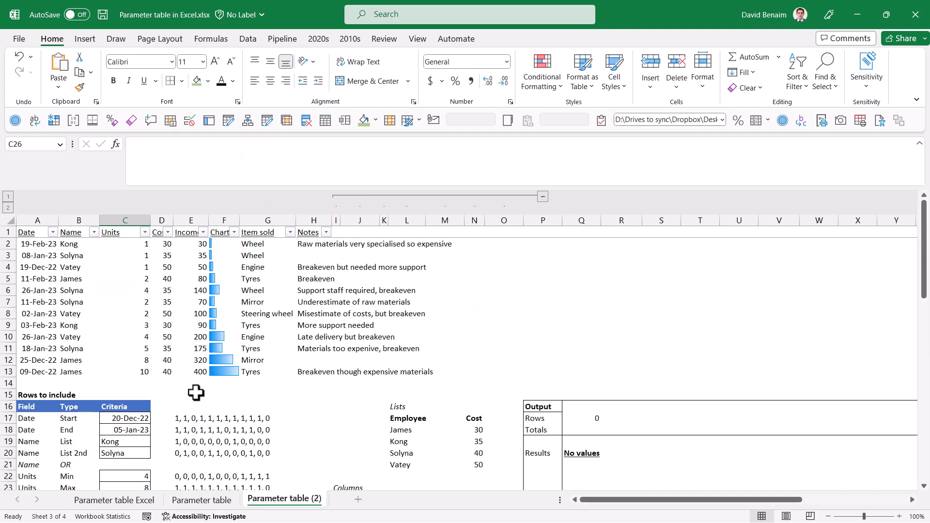
Set the Description Contains criterion in C25 to "staff" and compare the E25 array with the Notes column.
scroll(128, 460, down, 4)
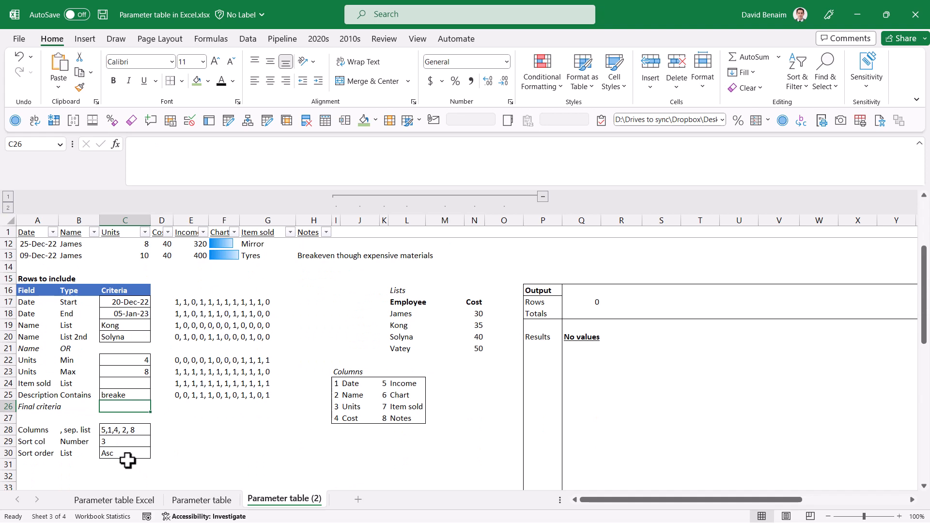
click(115, 396)
text(staf)
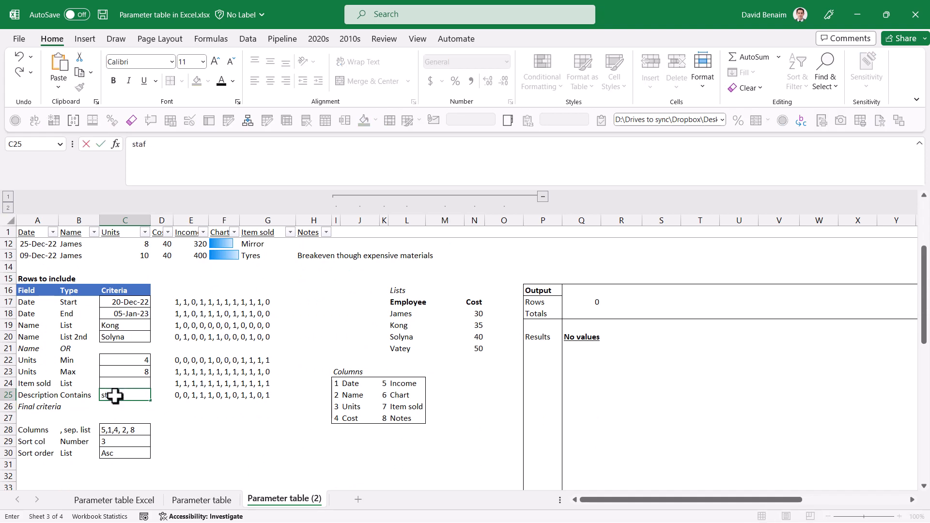
text(f)
key(Return)
key(Up)
key(Right)
key(Right)
key(Right)
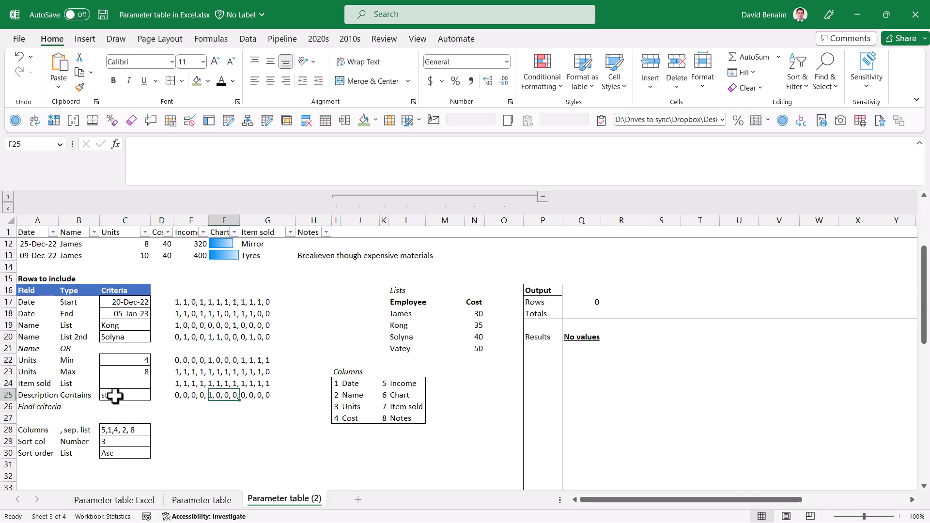
scroll(448, 354, up, 3)
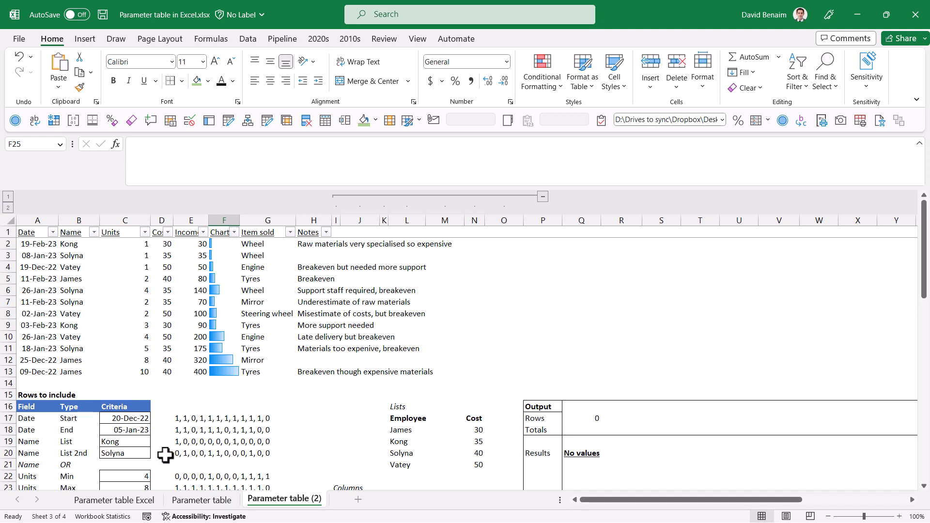
Clear the Description Contains criterion in C25.
scroll(165, 454, down, 3)
click(128, 394)
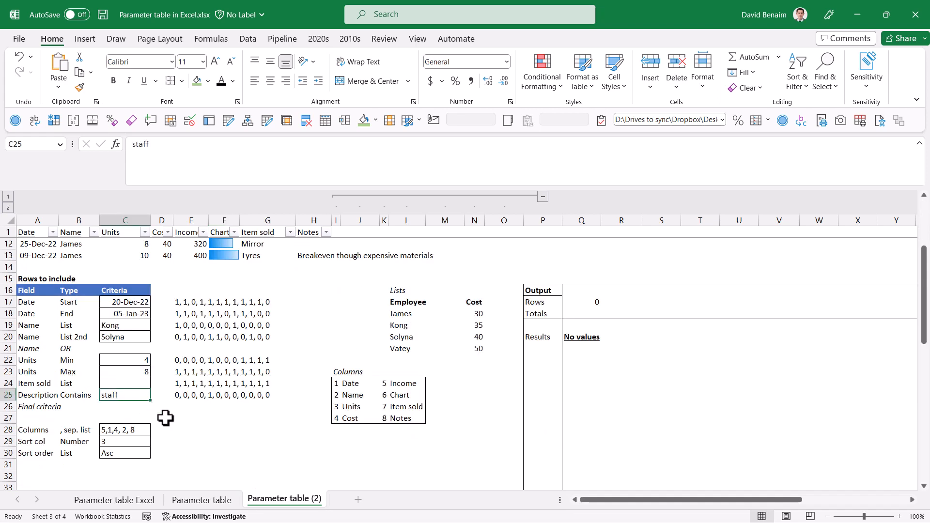
key(Delete)
Link E28 to the column list with =C28 and E29 to the sort column with =C29.
click(180, 429)
drag(123, 429, 126, 456)
click(133, 430)
click(185, 427)
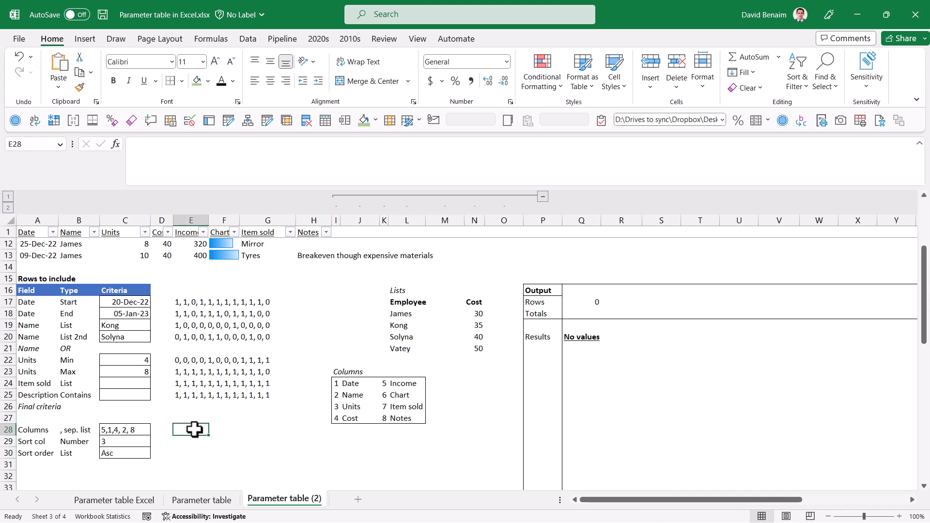
text(=)
key(Left)
key(Left)
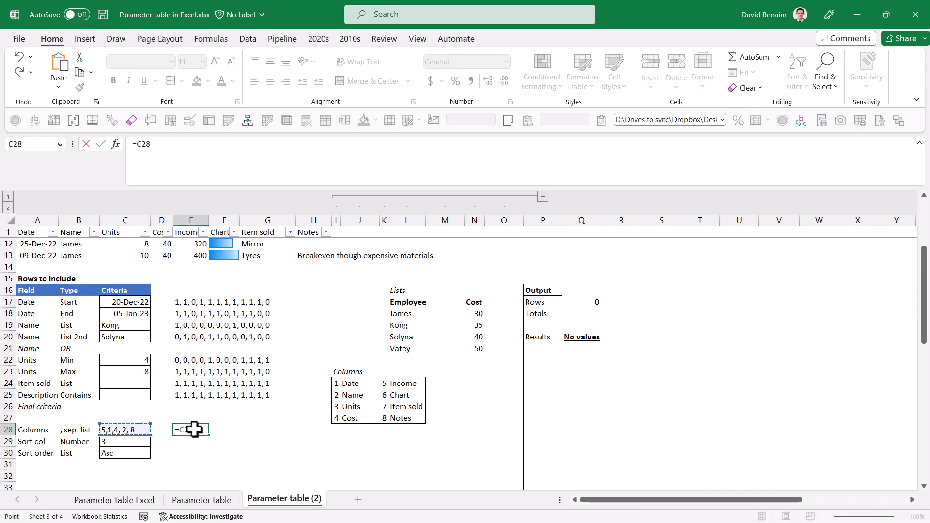
key(Return)
text(=)
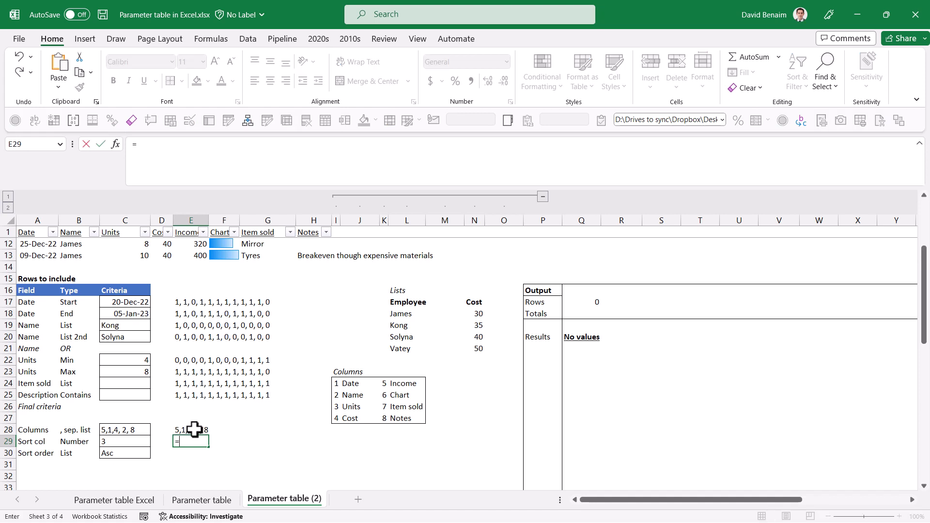
key(Left)
key(Left)
key(Return)
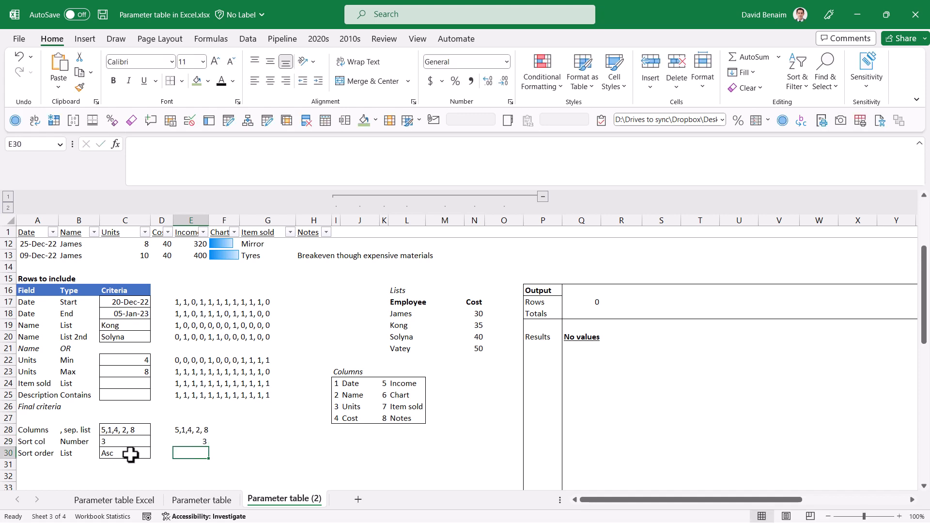
Enter =IF(C30="Desc",-1,1) in E30 to convert the sort order into a number.
text(=IF()
key(Left)
key(Left)
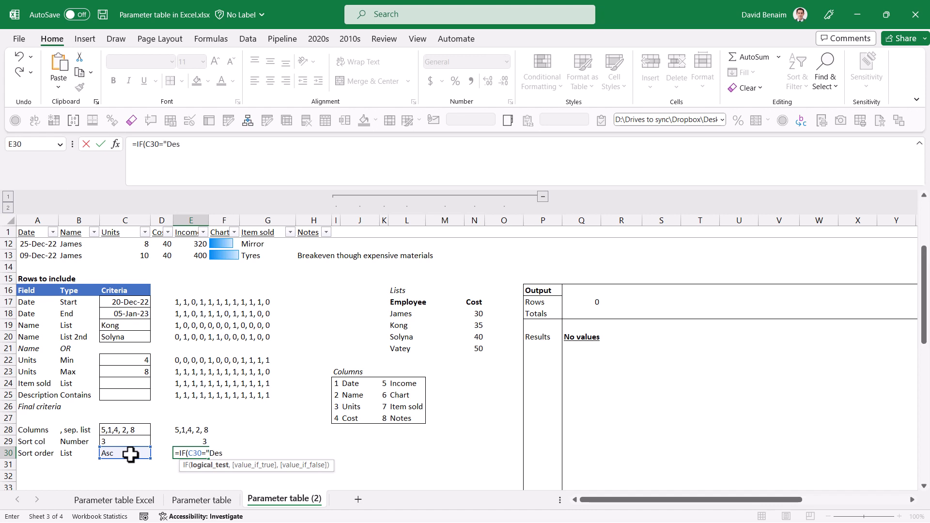
text(="Desc",)
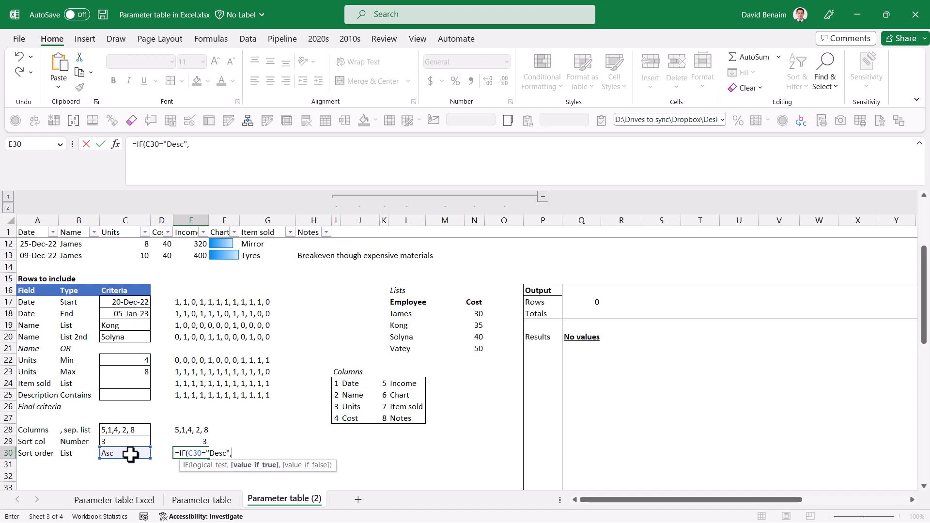
text(-1,1)
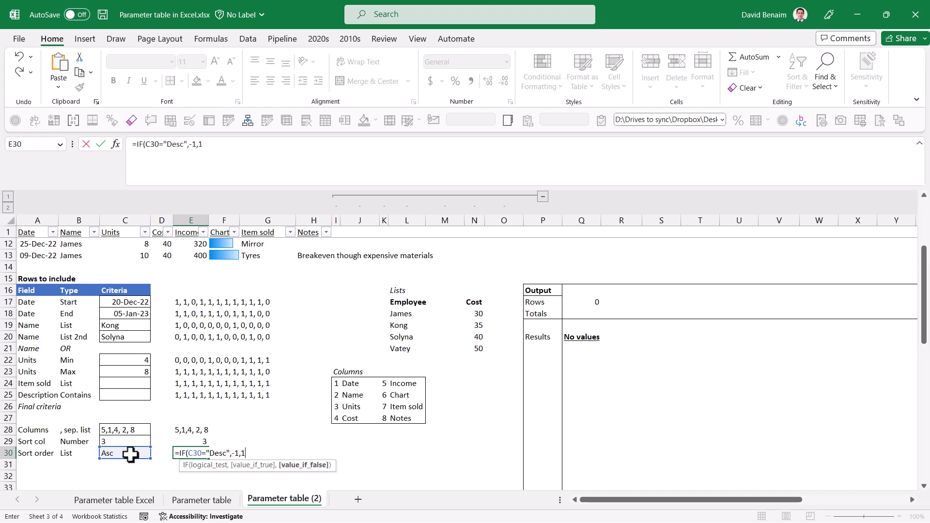
key(Return)
Test the sort order in C30 with Desc, and clear that criterion.
click(130, 454)
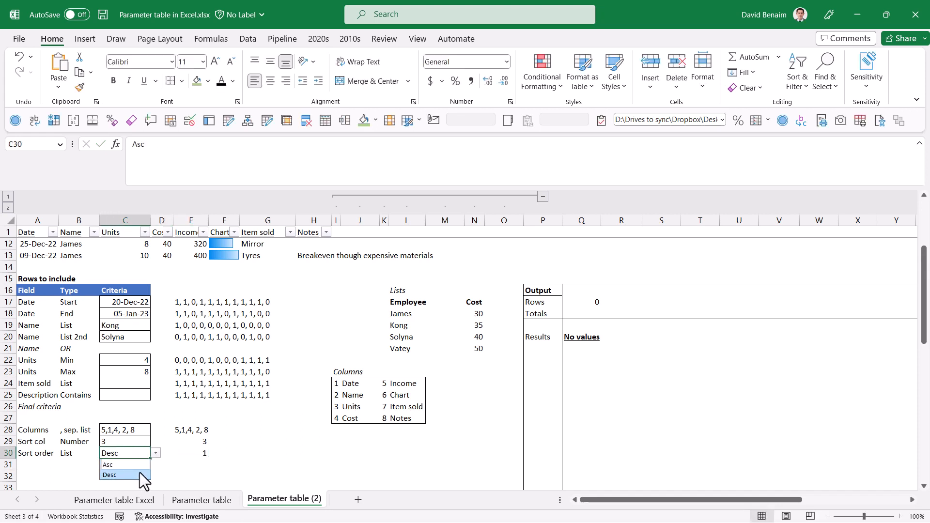
click(139, 475)
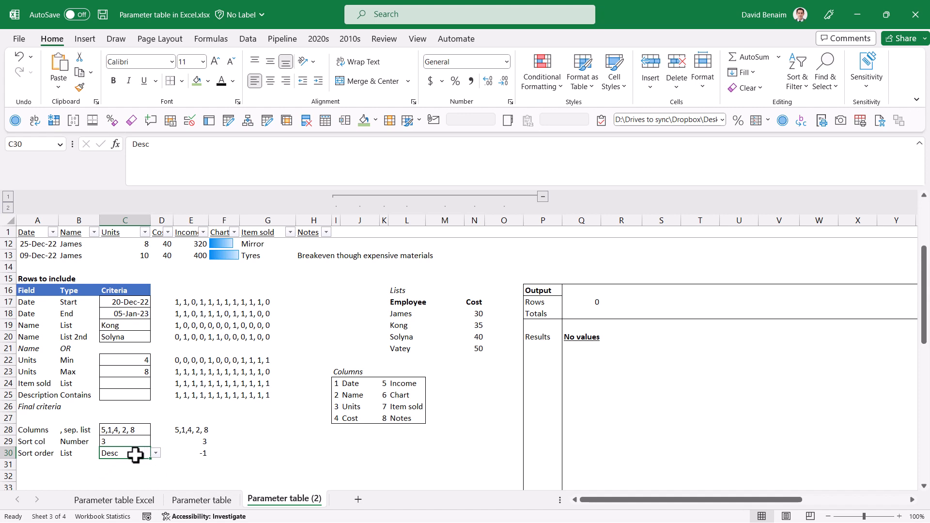
key(Right)
key(Right)
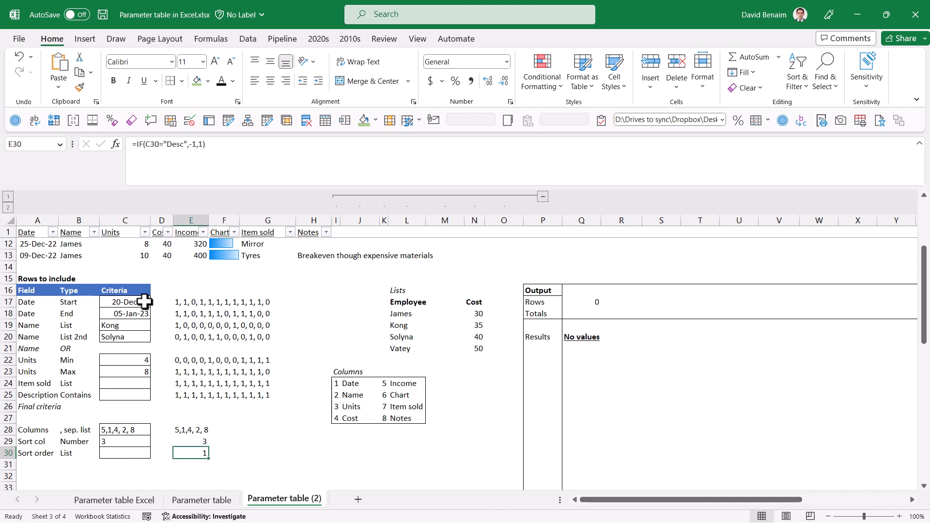
click(179, 323)
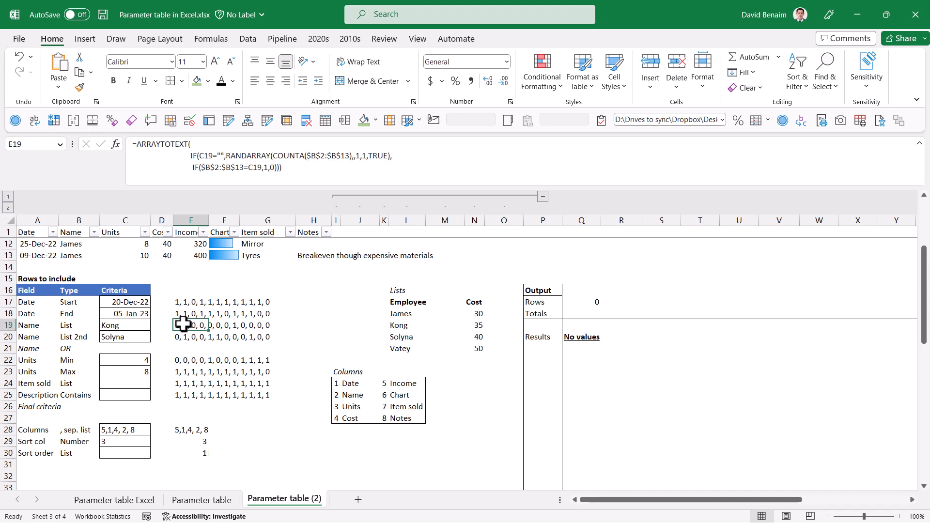
mouse_move(178, 348)
mouse_down()
mouse_move(3, 349)
mouse_move(186, 352)
mouse_up()
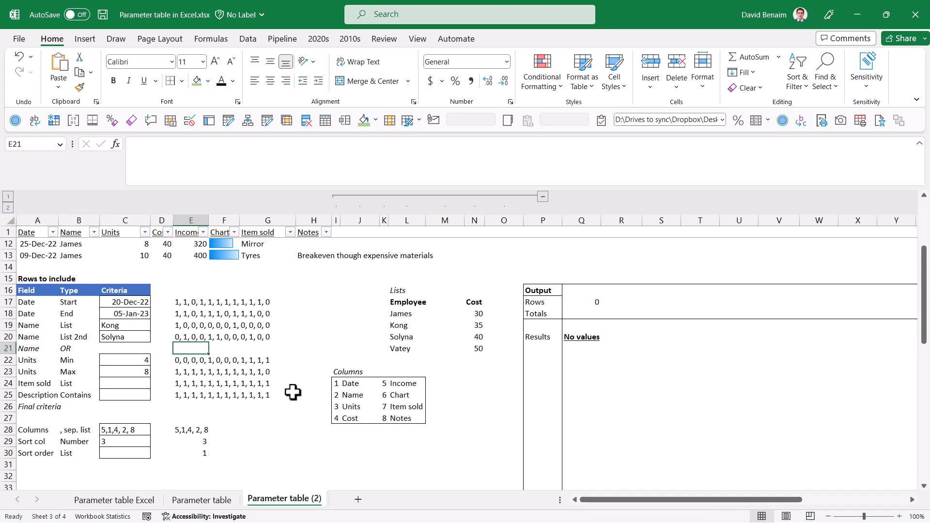
click(204, 431)
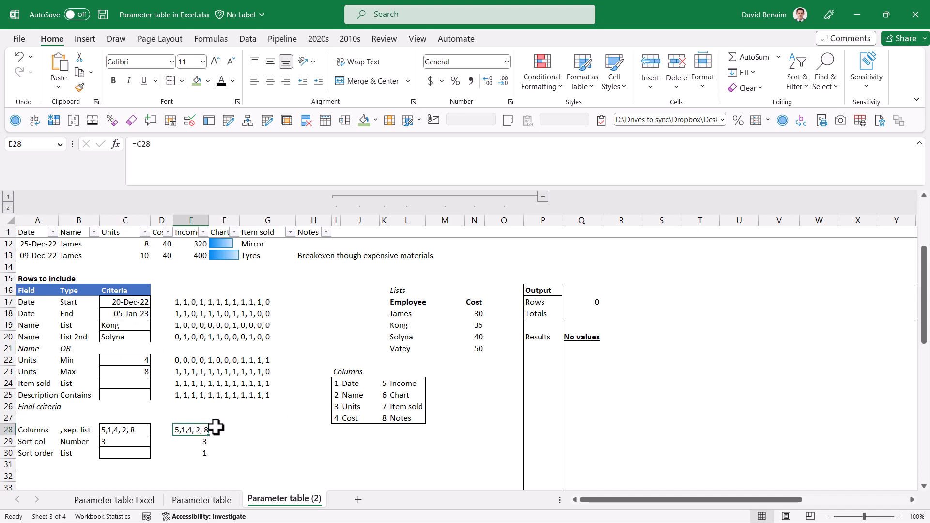
click(47, 406)
click(187, 406)
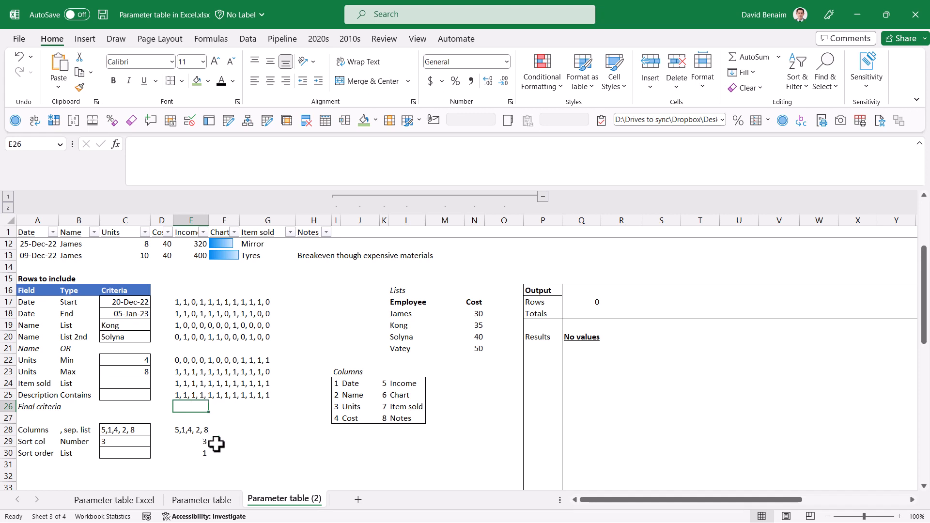
Enter =TEXTSPLIT(E17,,", ") in H31 to split the start-date array into rows.
click(289, 460)
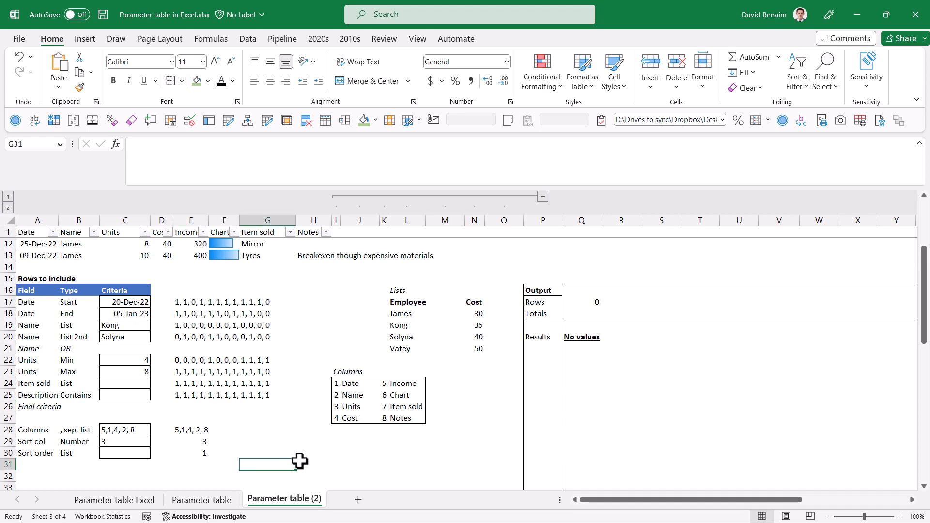
click(299, 461)
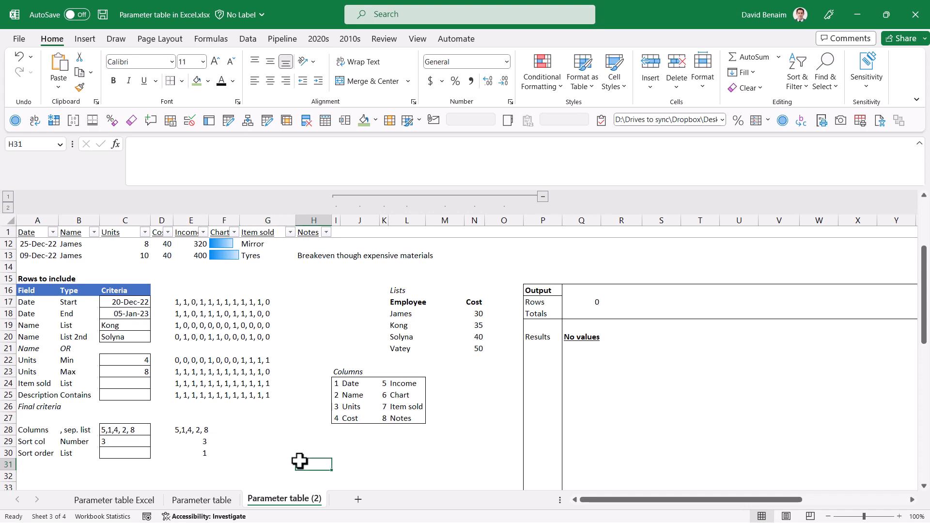
text(=text)
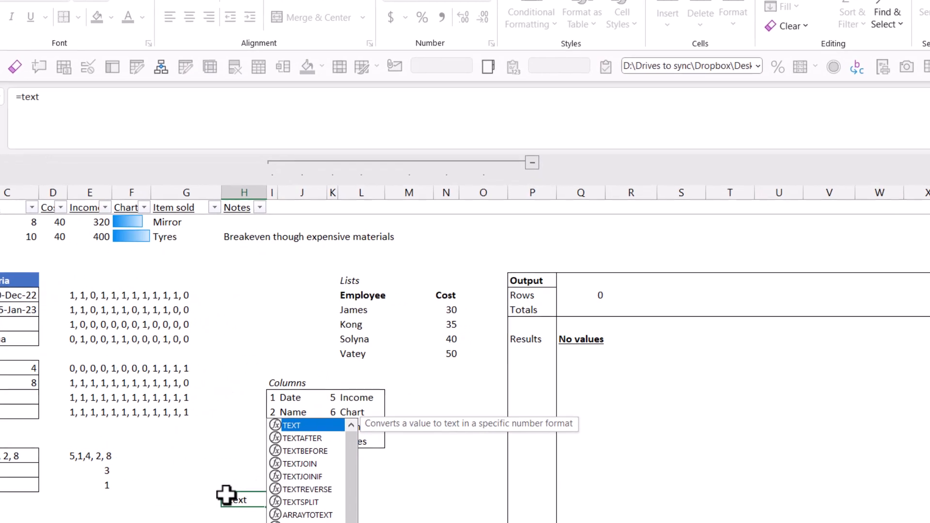
text(sp)
key(Tab)
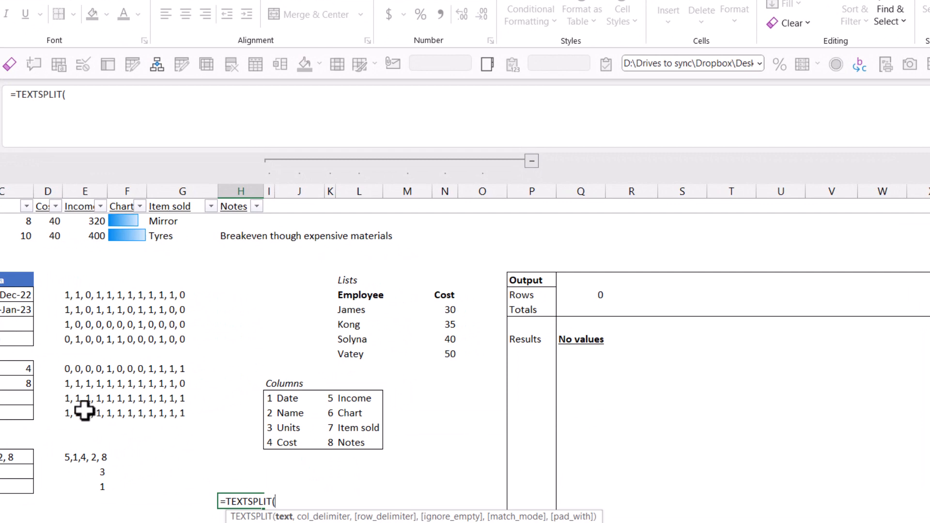
click(75, 296)
text(,)
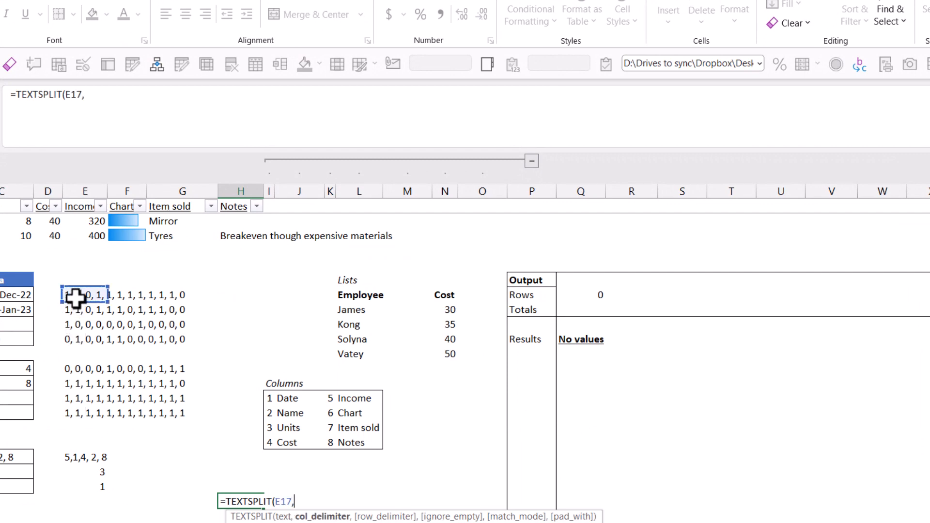
text(,",)
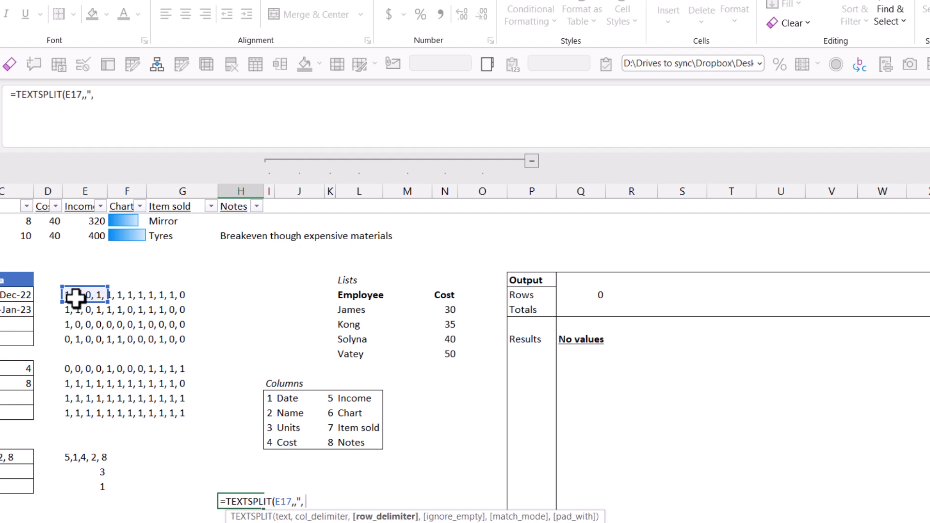
text( "))
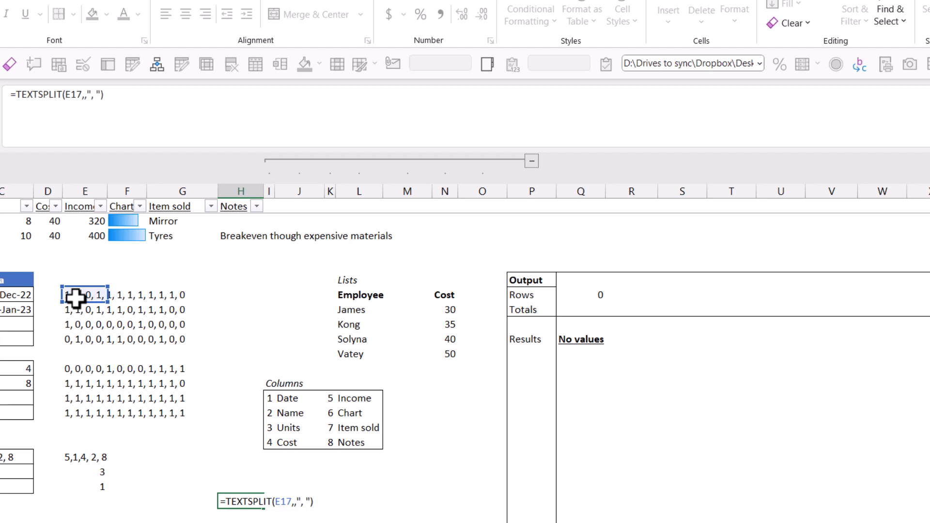
key(ctrl+Return)
key(Right)
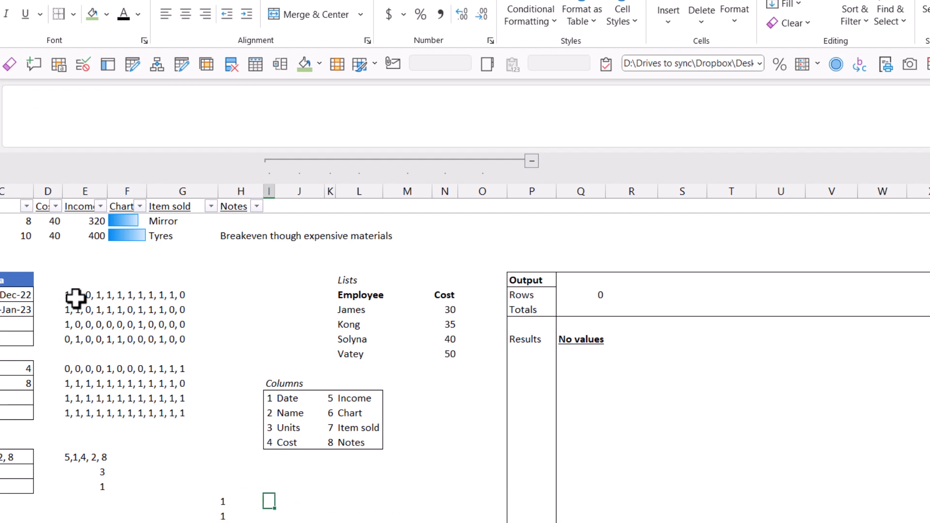
Enter =TEXTSPLIT(E18,,", ") in G31 to split the end-date array into rows.
key(Left)
key(Left)
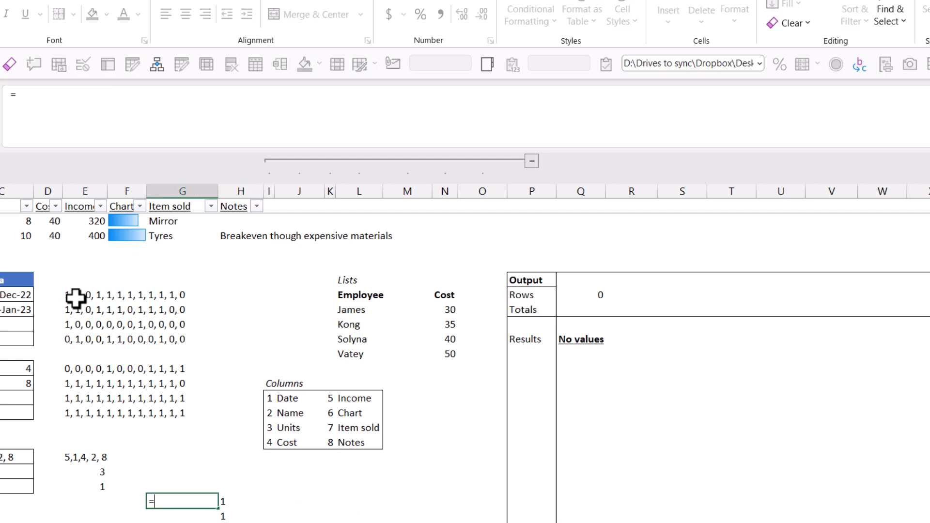
key(Right)
key(F2)
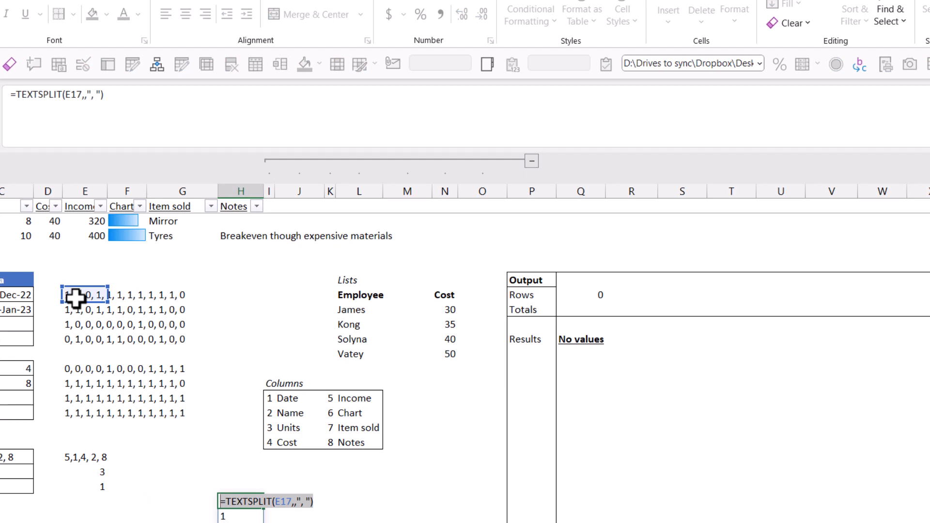
right_click(255, 501)
key(Escape)
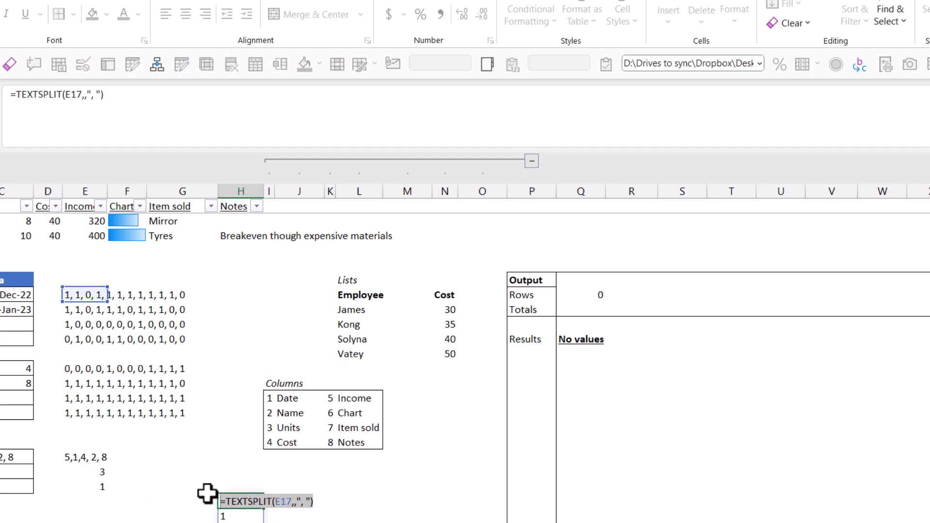
drag(208, 494, 197, 501)
click(80, 104)
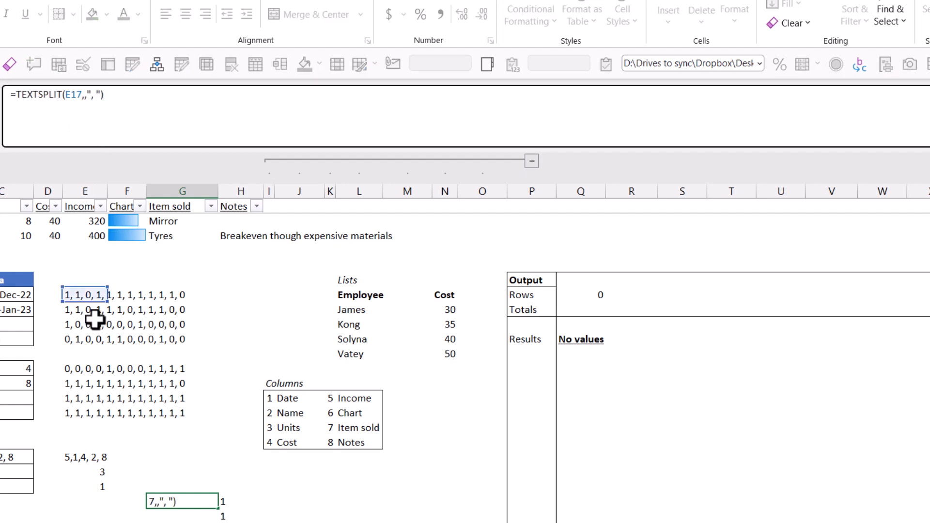
click(85, 308)
key(Return)
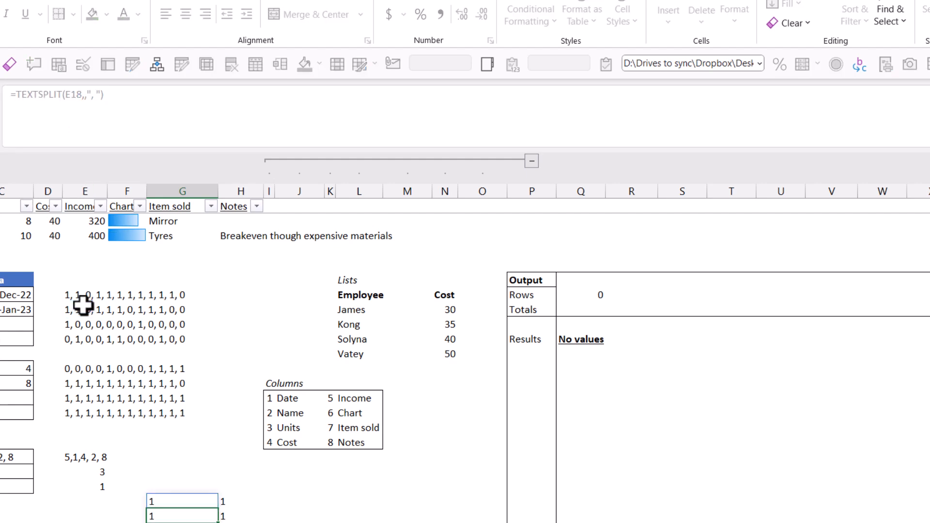
Multiply the two spilled arrays by entering =G31#*H31# in J31.
key(Up)
key(Right)
key(Right)
key(Right)
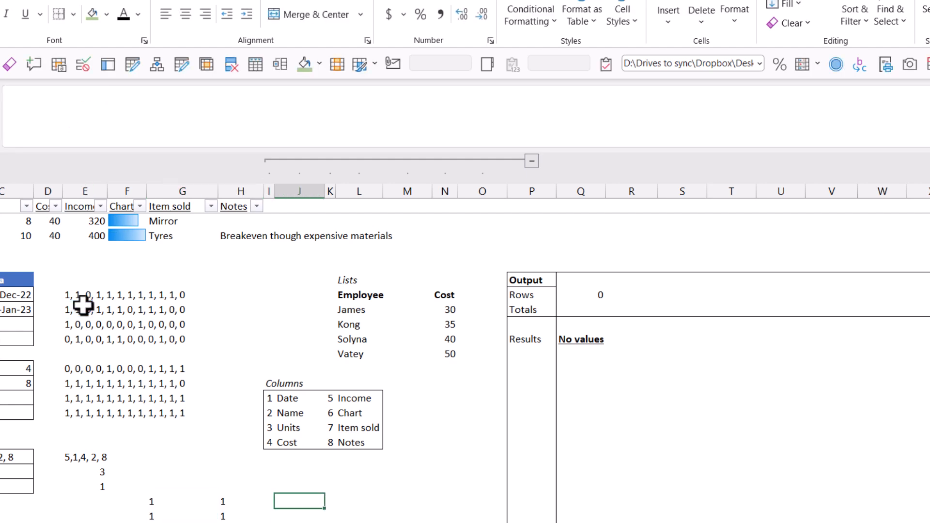
text(=)
key(Left)
key(Left)
key(Left)
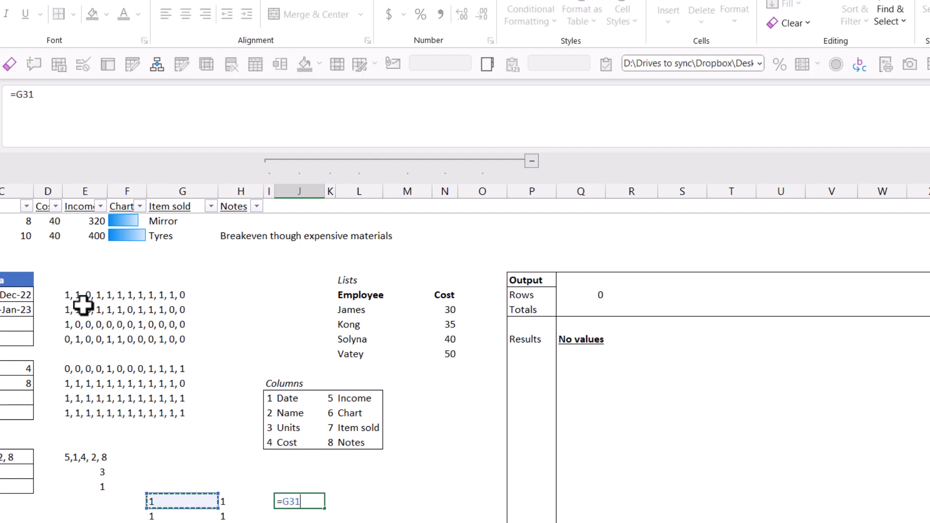
text(#*)
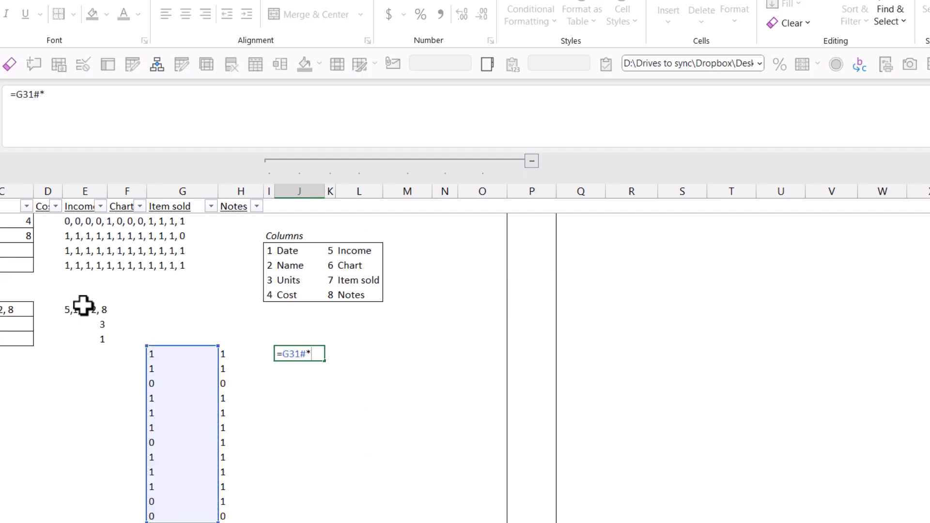
key(Left)
key(Left)
text(#)
key(Return)
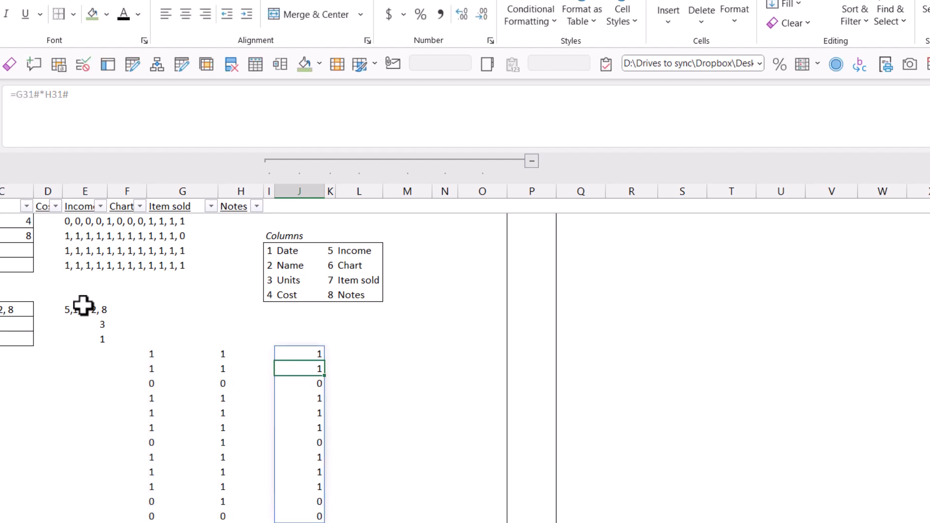
key(Up)
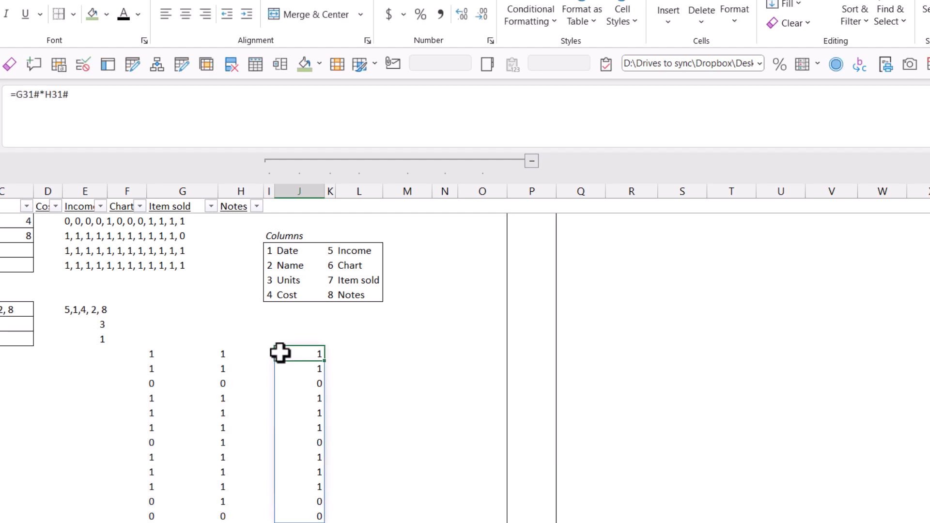
Compare the products spilled from J31 row by row with the split arrays in columns G and H.
scroll(320, 382, up, 1)
key(Down)
key(Down)
key(Down)
key(Up)
key(Up)
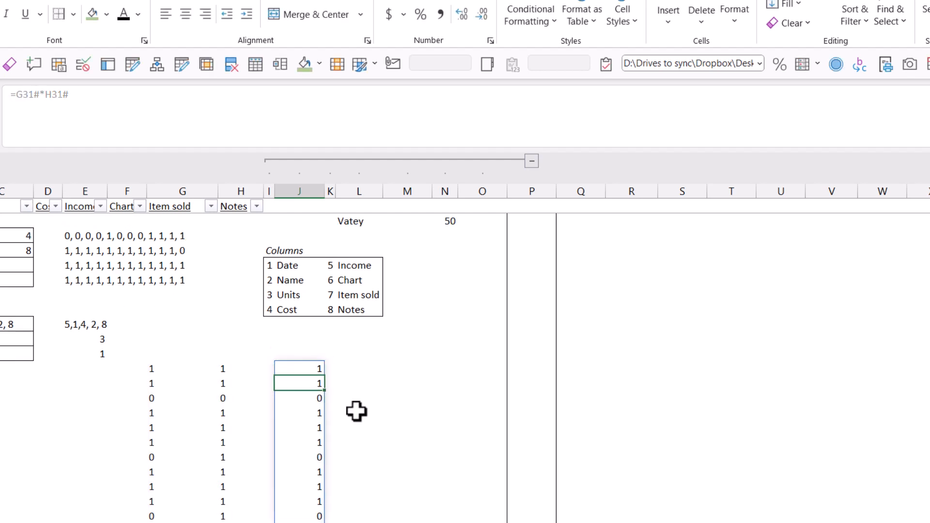
key(Down)
click(308, 457)
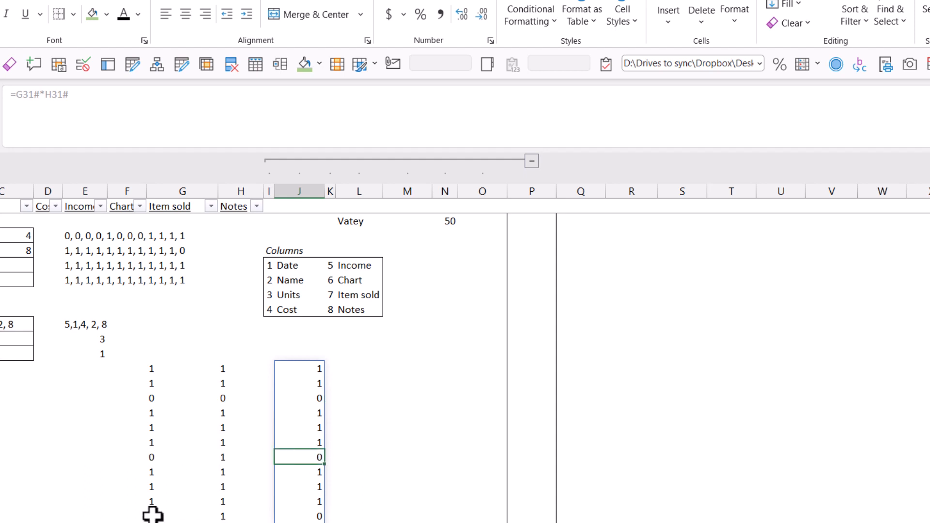
scroll(261, 432, down, 3)
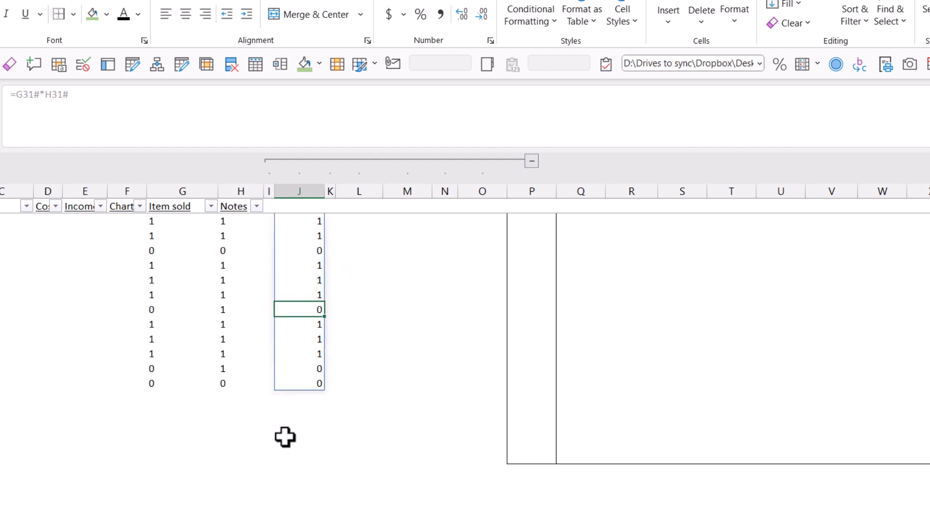
scroll(294, 407, up, 3)
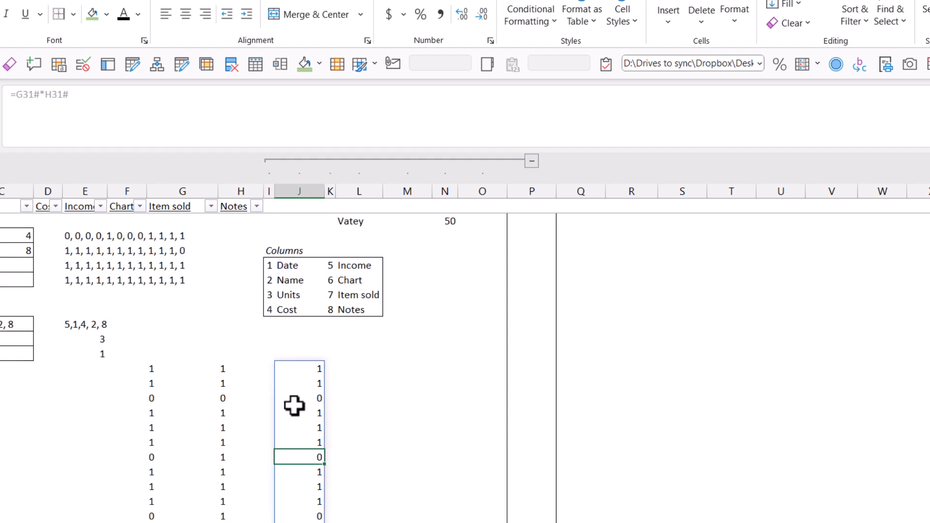
Examine the spill ranges referenced by the J31 formula and the TEXTSPLIT formula in G31.
click(297, 368)
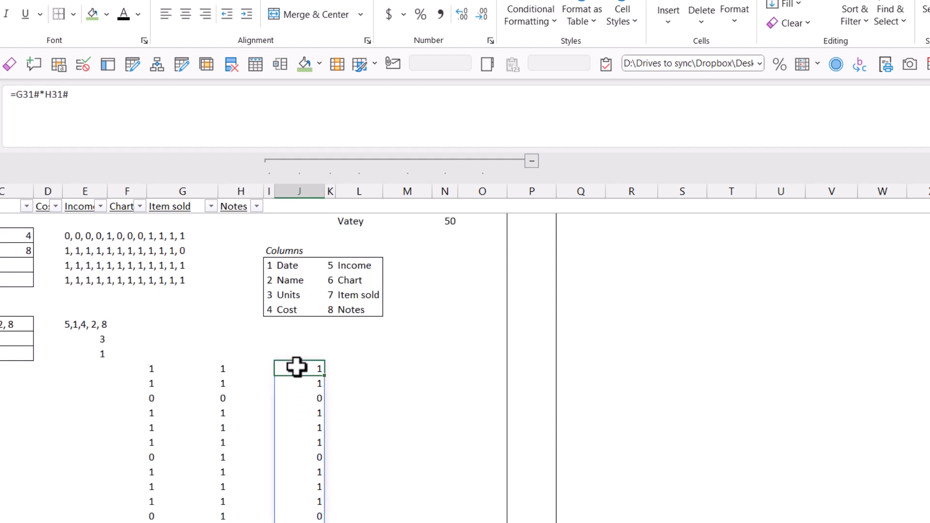
click(37, 94)
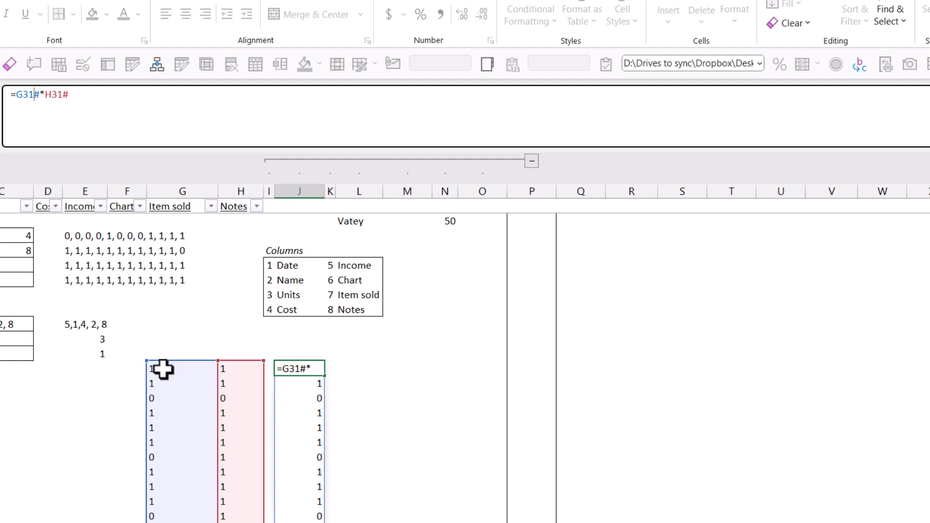
scroll(194, 489, down, 3)
key(Escape)
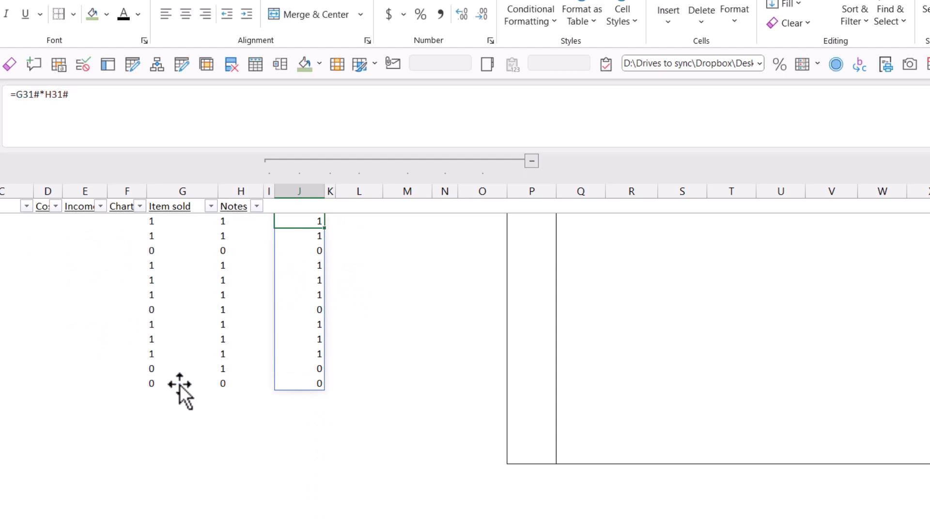
scroll(242, 329, up, 3)
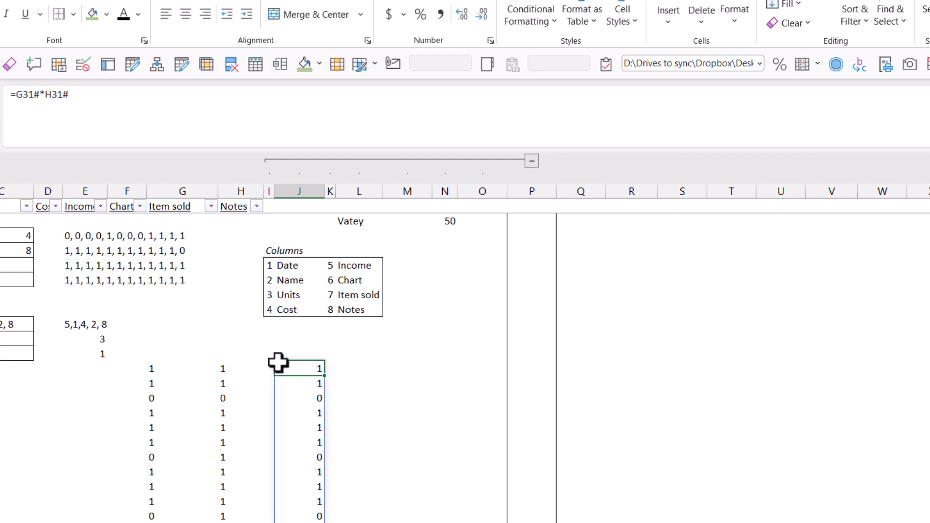
click(161, 364)
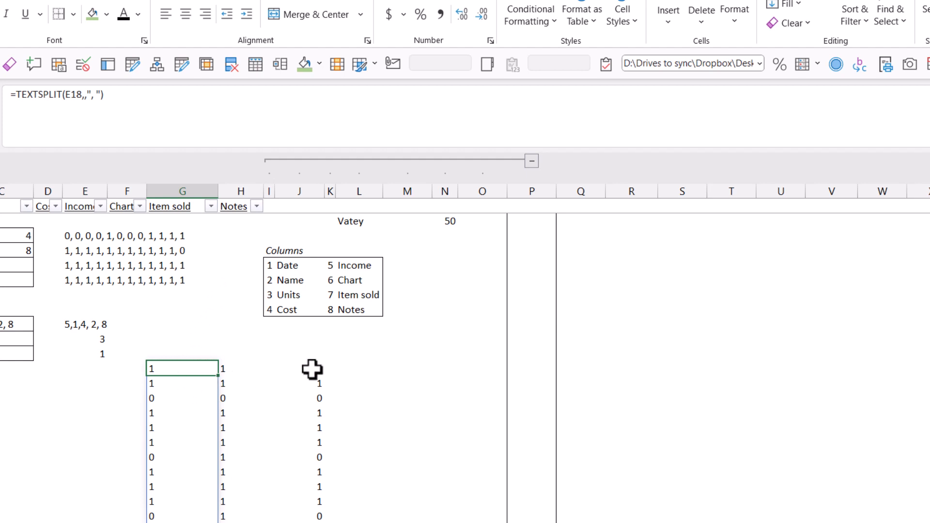
Enter =TEXTSPLIT(E17,,",")*TEXTSPLIT(E18,,", ") in E26 to multiply the split start-date and end-date arrays.
click(77, 294)
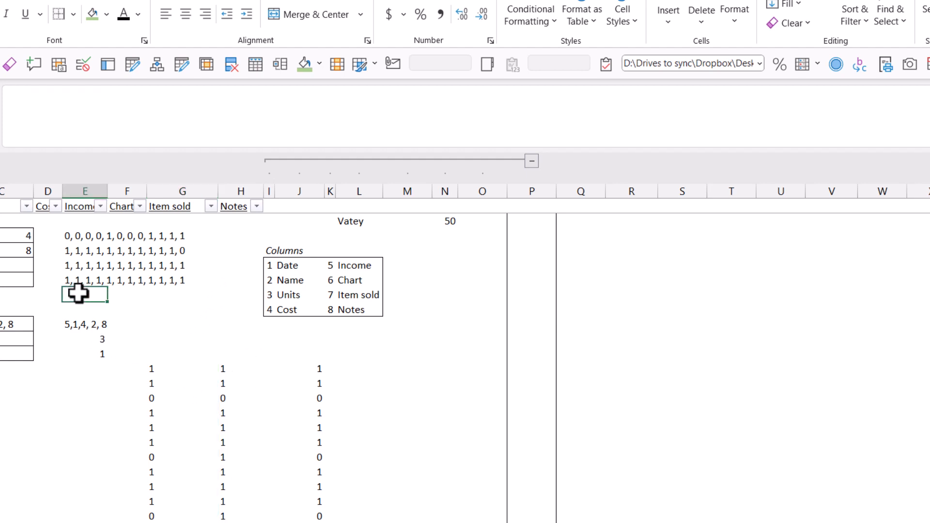
scroll(78, 293, up, 3)
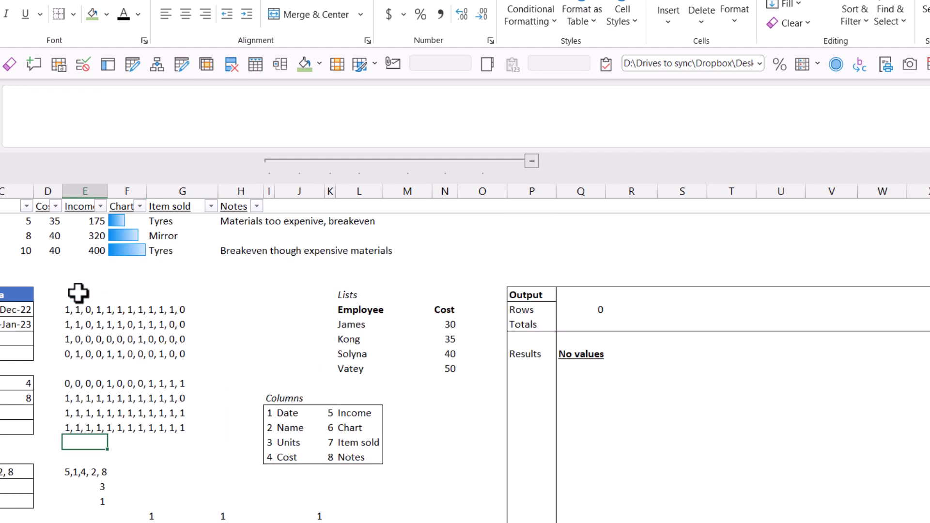
text(=texts)
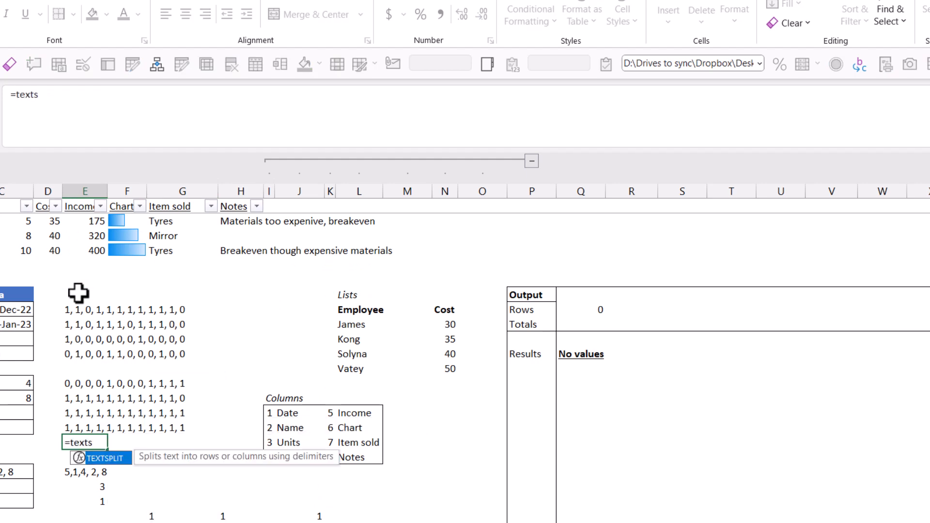
key(Tab)
click(70, 312)
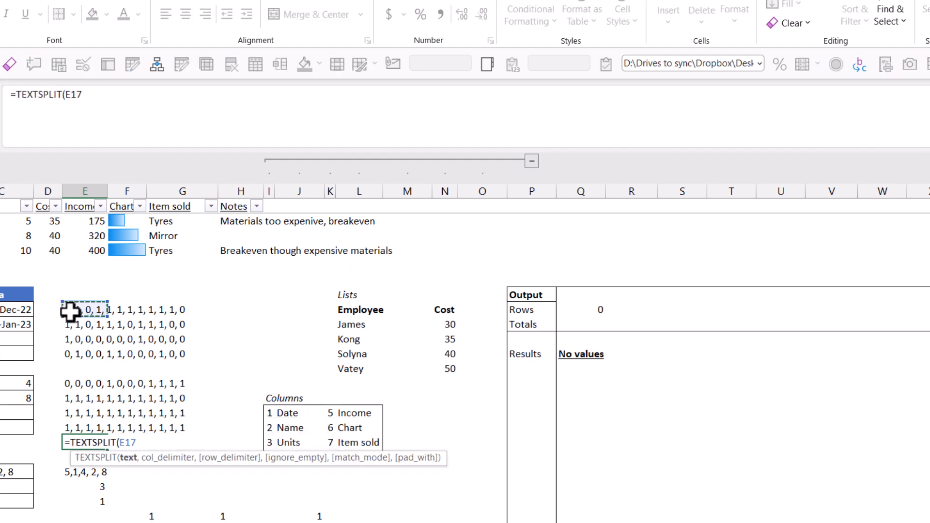
text(,)
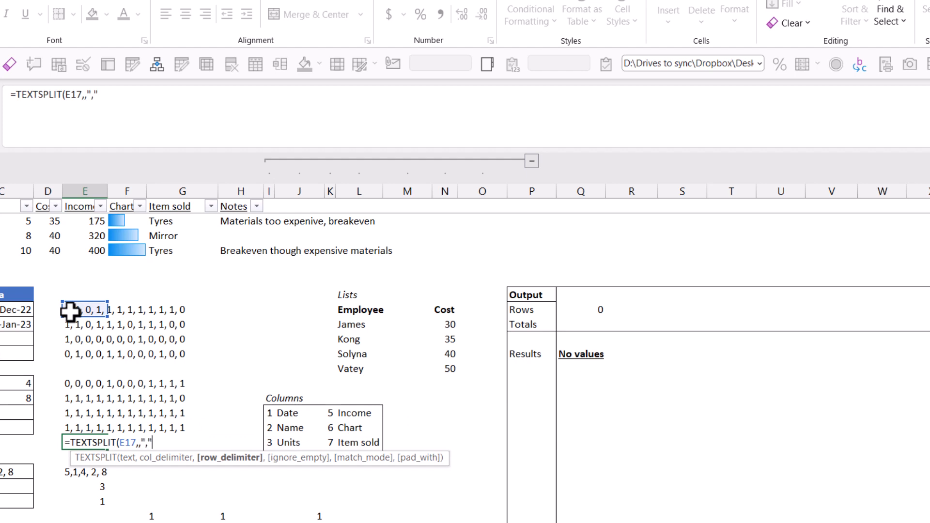
text(,",")*)
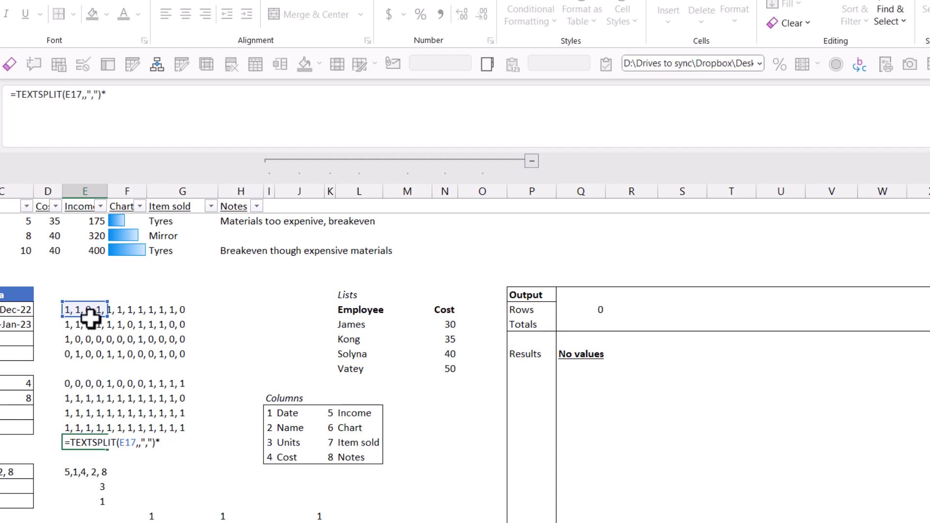
click(87, 322)
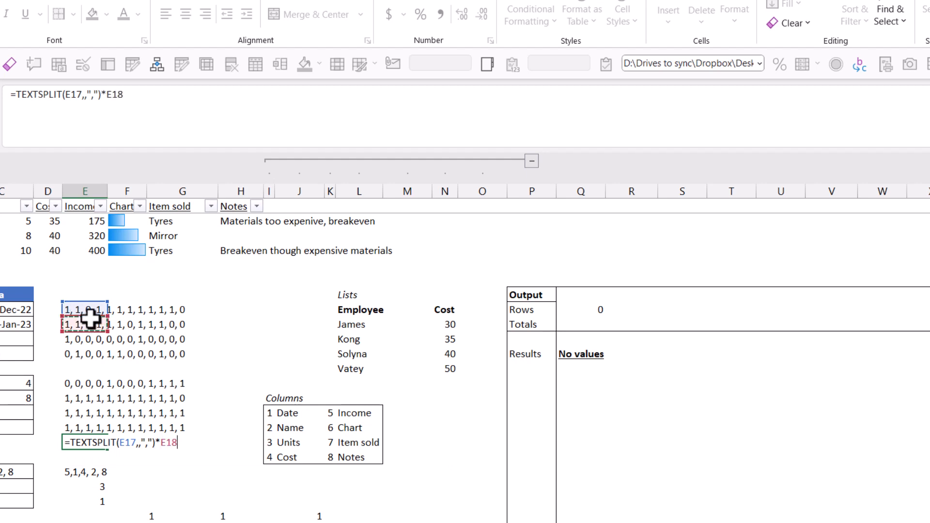
click(107, 95)
text(TEXTSPLIT(E18)
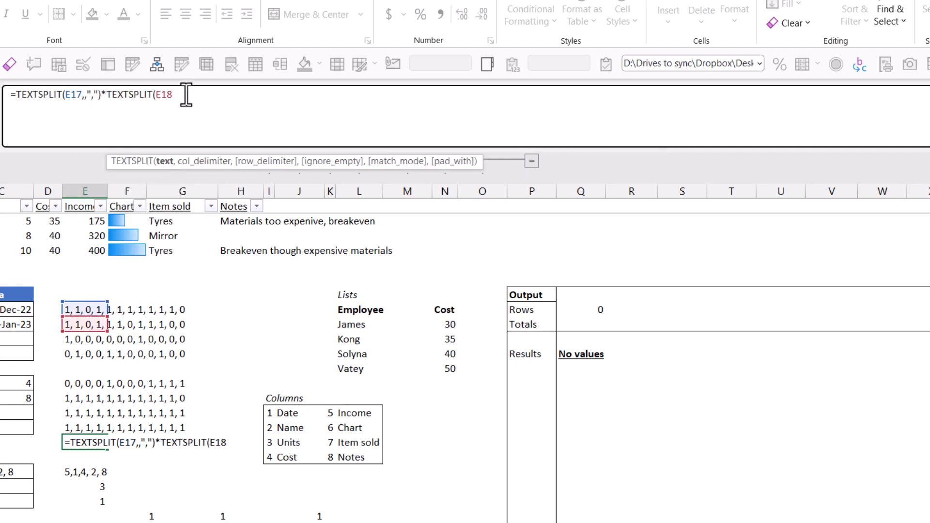
text(,,", ")
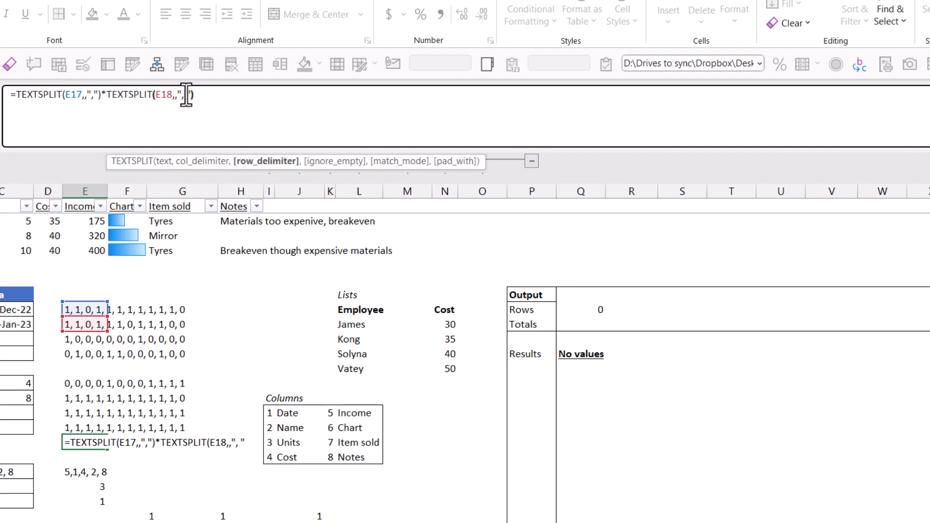
text())
key(Return)
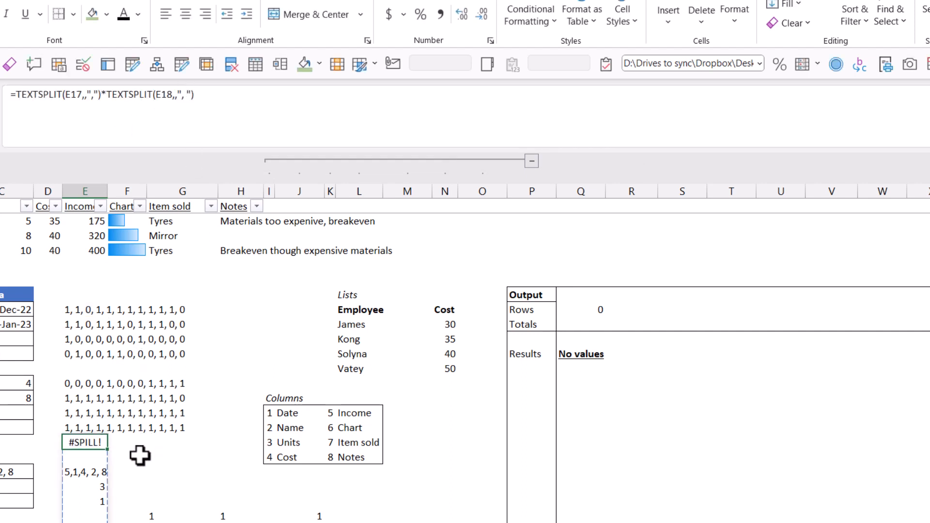
Try the E26 formula in M29, where it has room to spill, and undo the placement.
key(ctrl+c)
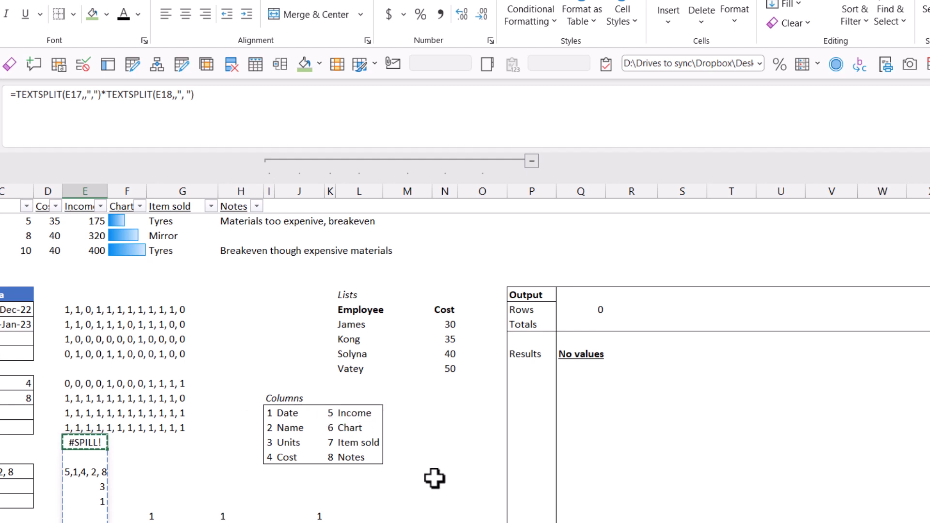
click(419, 486)
scroll(420, 492, down, 3)
key(ctrl+v)
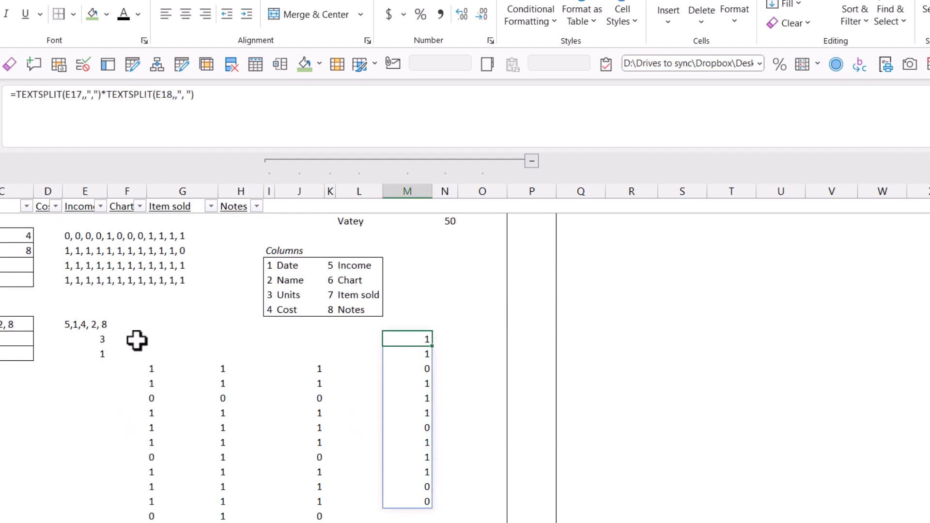
scroll(91, 383, up, 3)
key(ctrl+z)
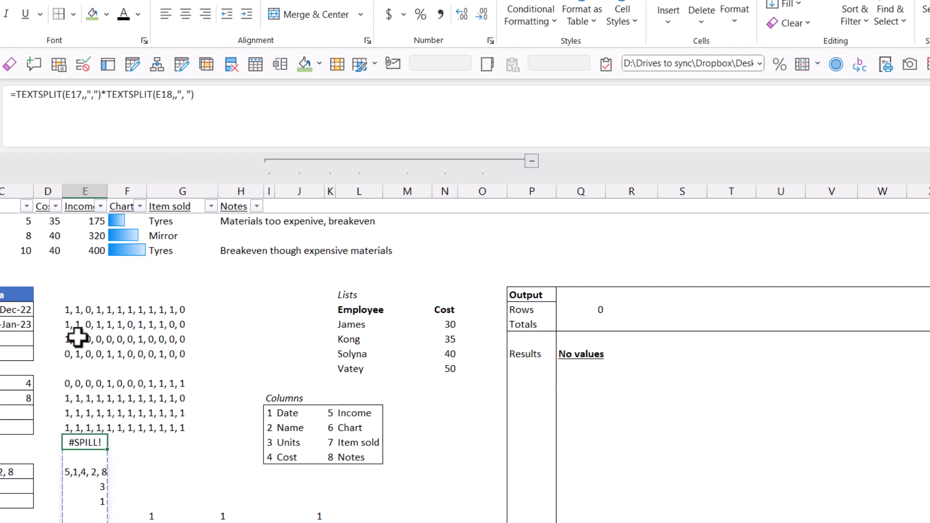
Extend the E26 product with TEXTSPLIT terms for E19 and E22 to E25, and wrap the whole product in ARRAYTOTEXT.
drag(107, 95, 203, 95)
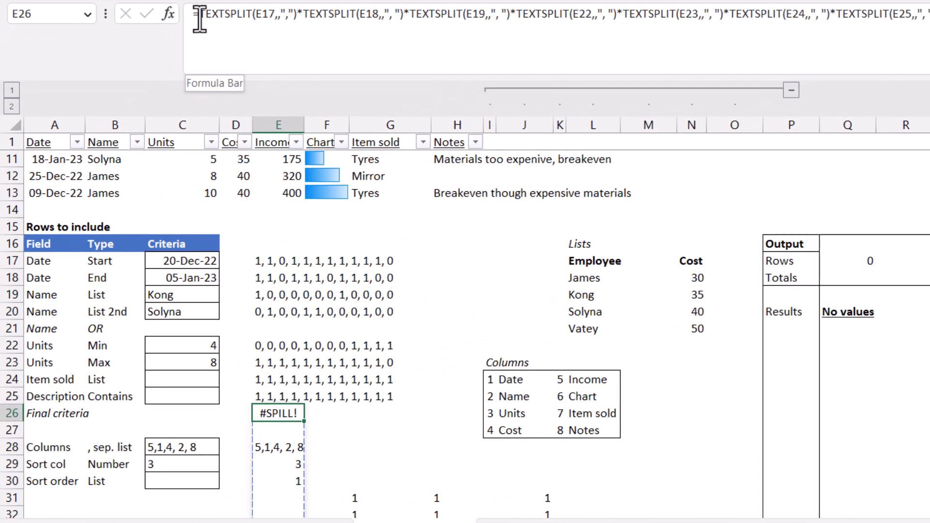
click(200, 20)
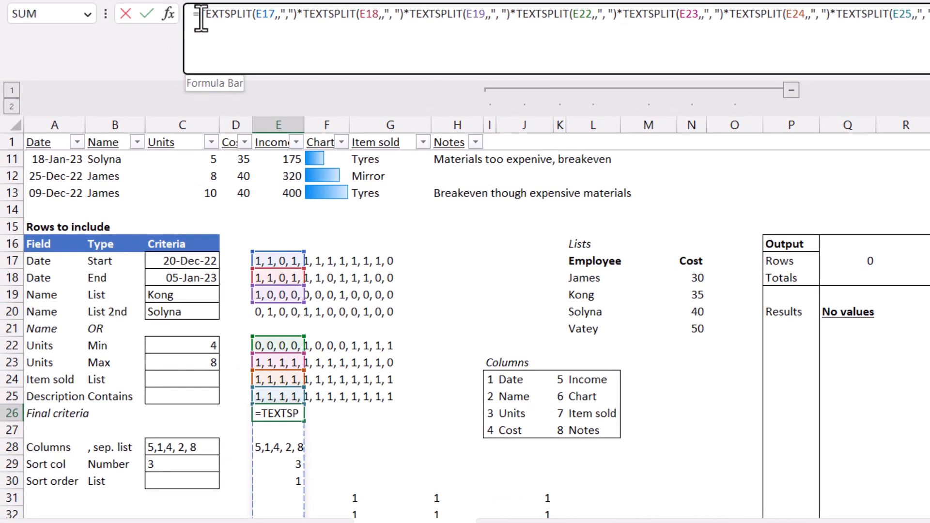
text(arra)
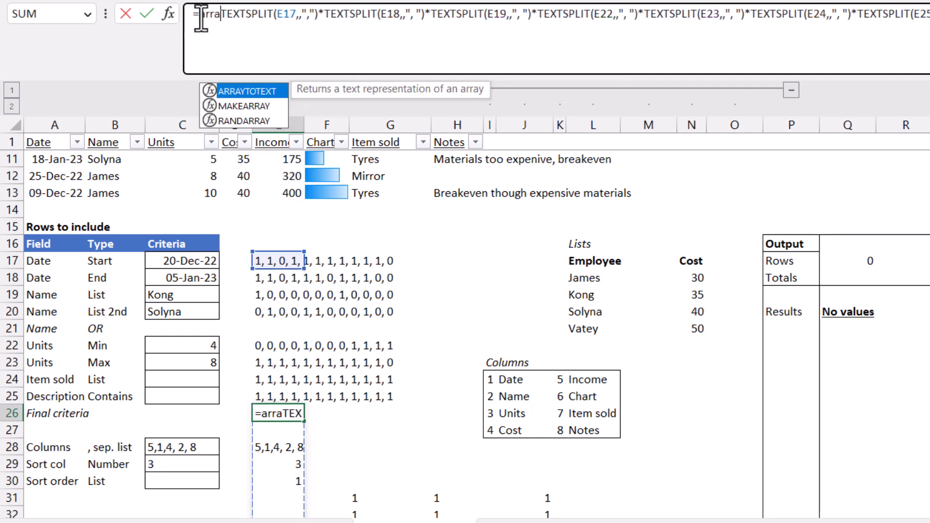
key(Tab)
key(End)
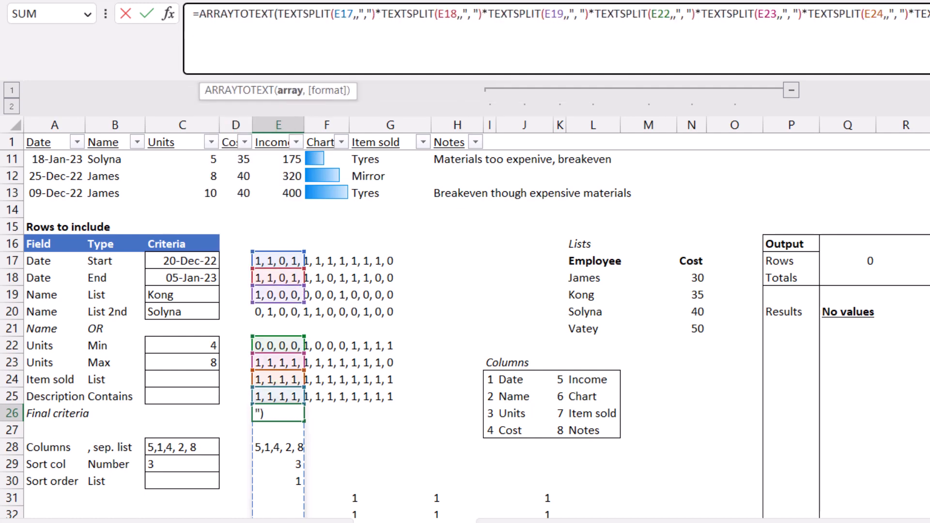
text())
key(Return)
key(Up)
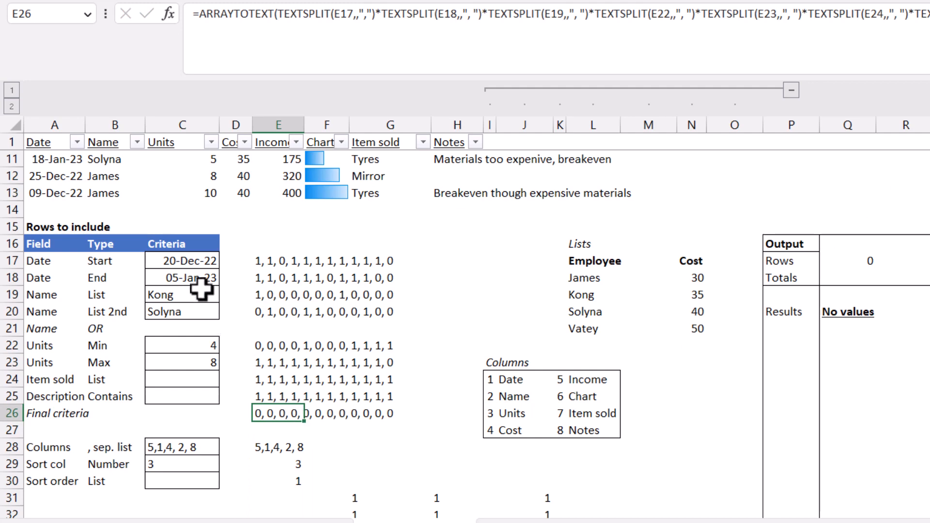
Clear the end-date and first name-list criteria in C18:C19 and check the final criteria array in E26.
drag(201, 279, 202, 291)
key(Delete)
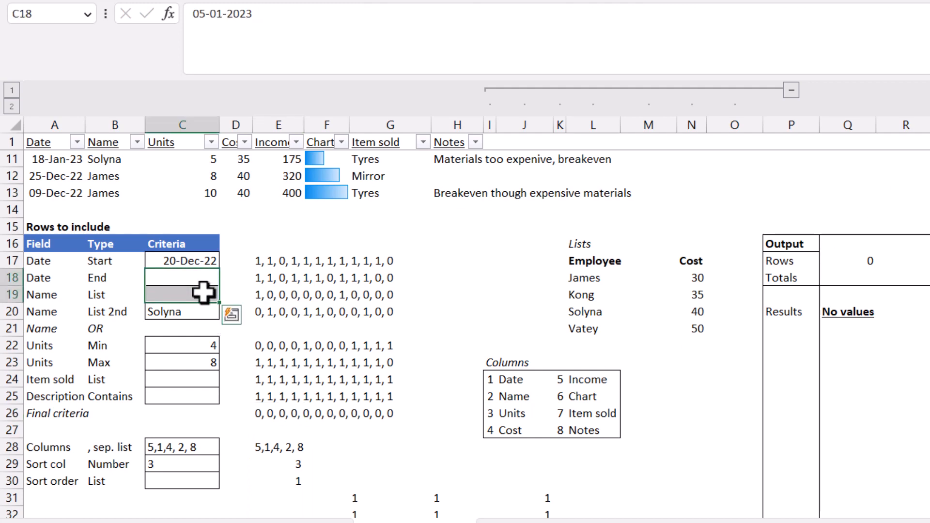
key(Down)
key(Down)
key(Down)
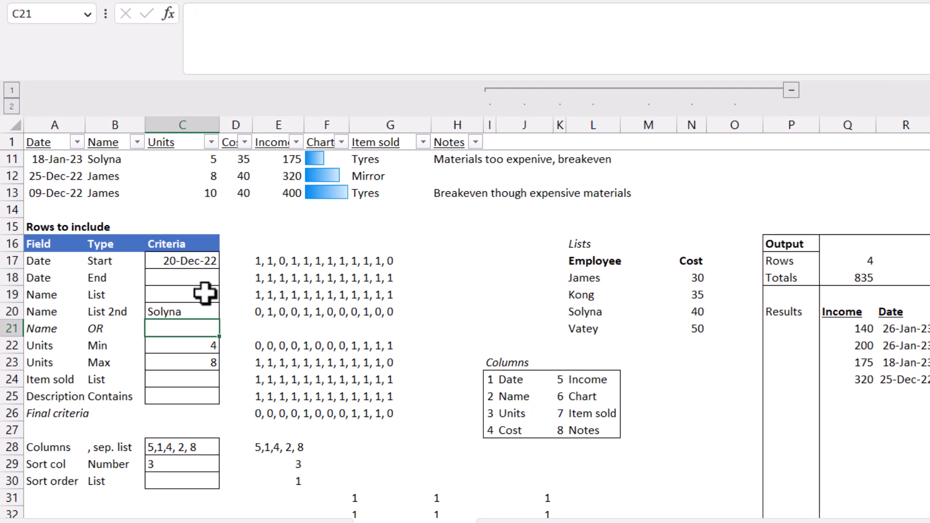
drag(264, 347, 274, 415)
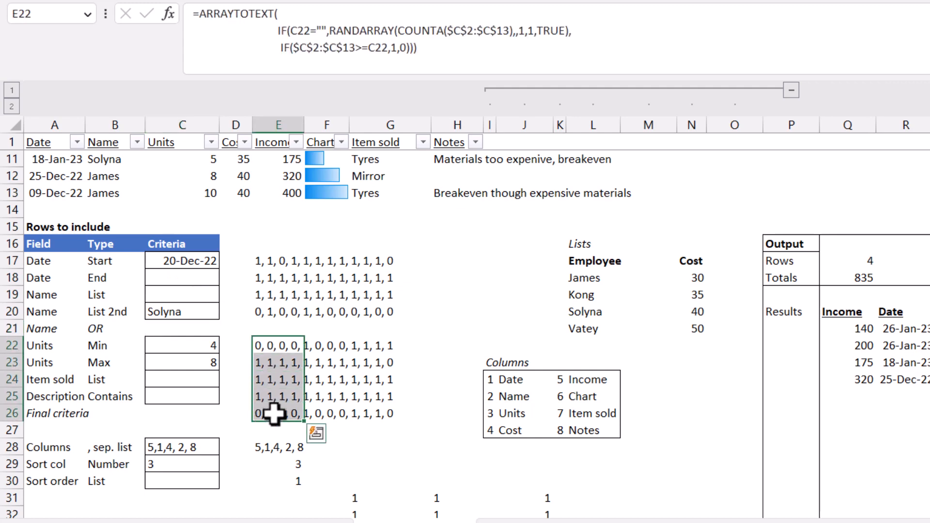
key(ctrl+Down)
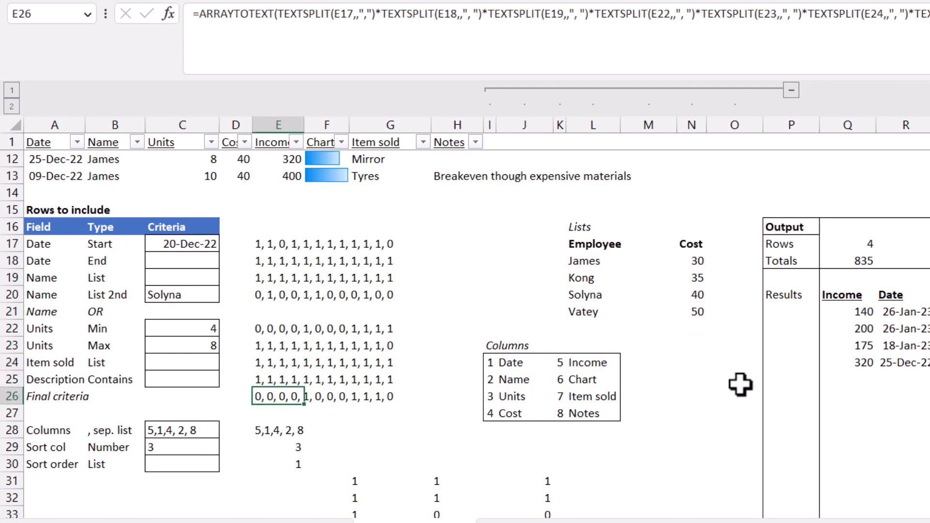
Start a FILTER formula in Q28 with the data range A2:H13 as its array.
click(851, 428)
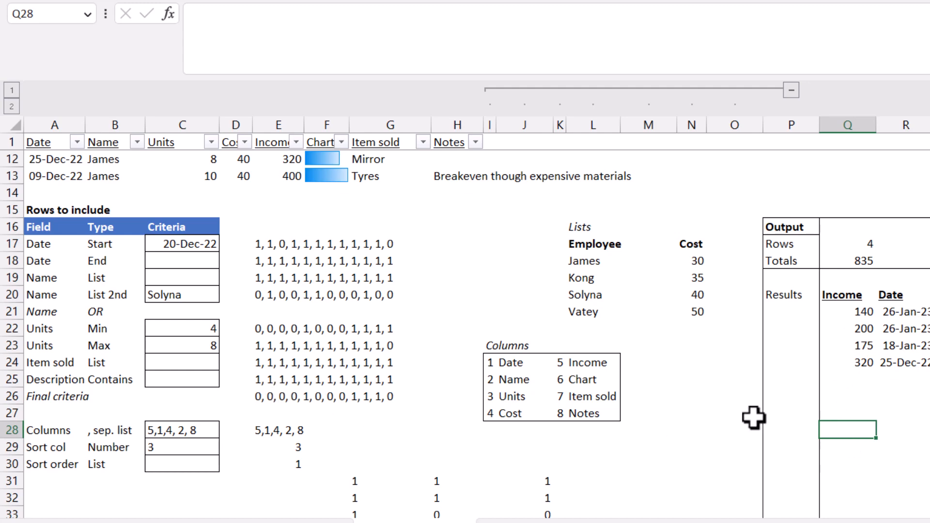
text(=filt)
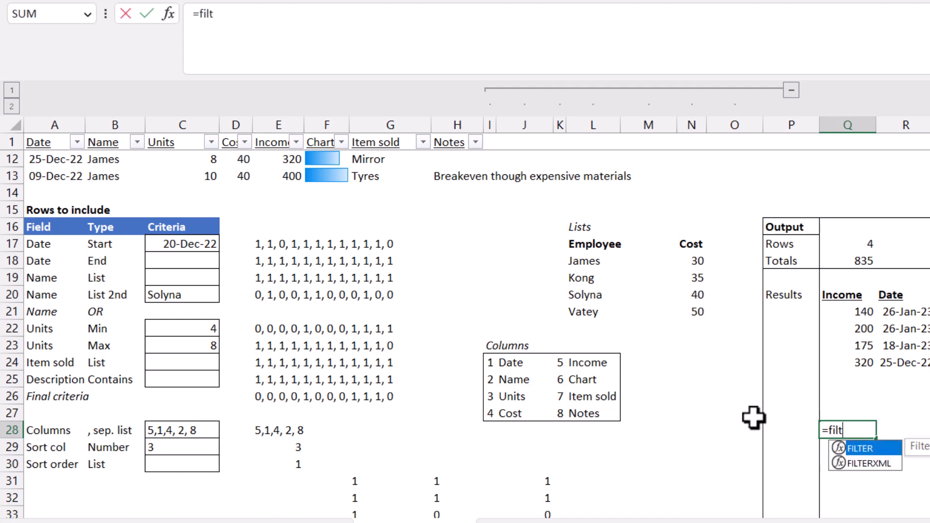
key(Tab)
scroll(320, 278, up, 3)
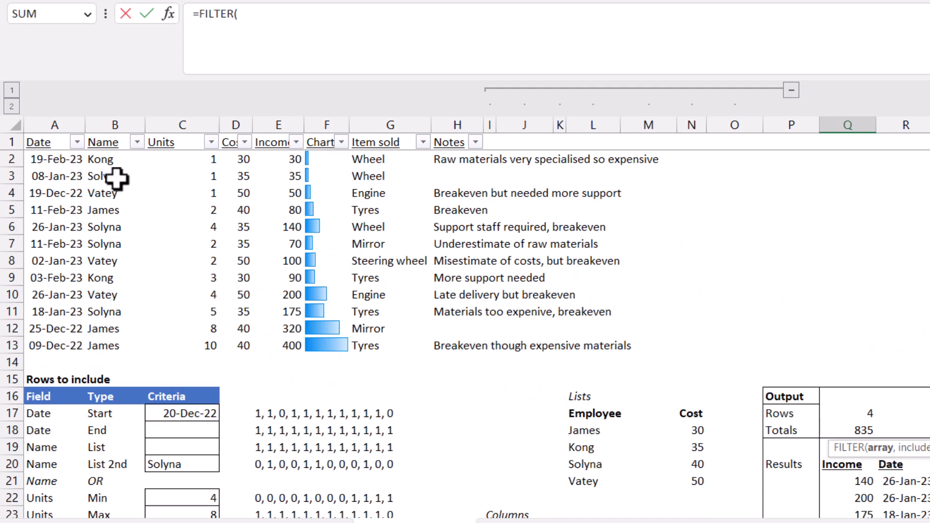
drag(42, 160, 464, 344)
scroll(712, 384, down, 3)
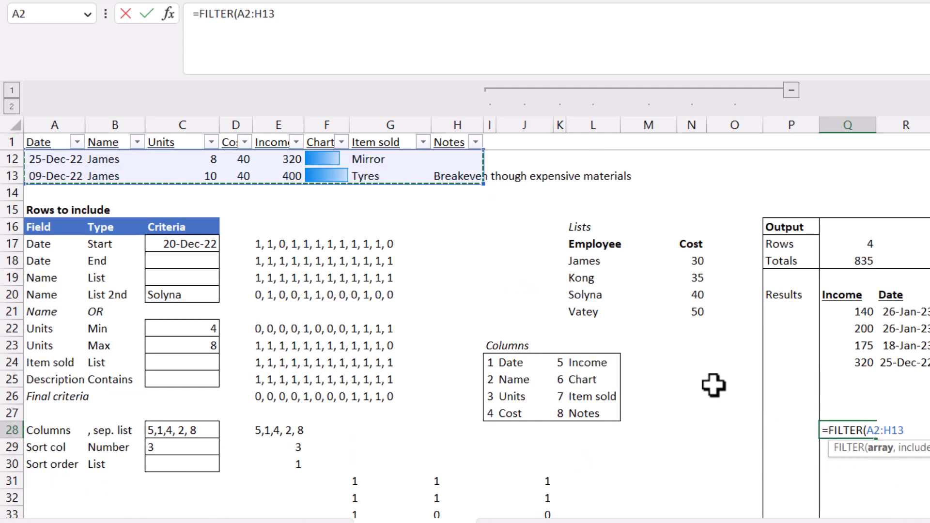
text(,)
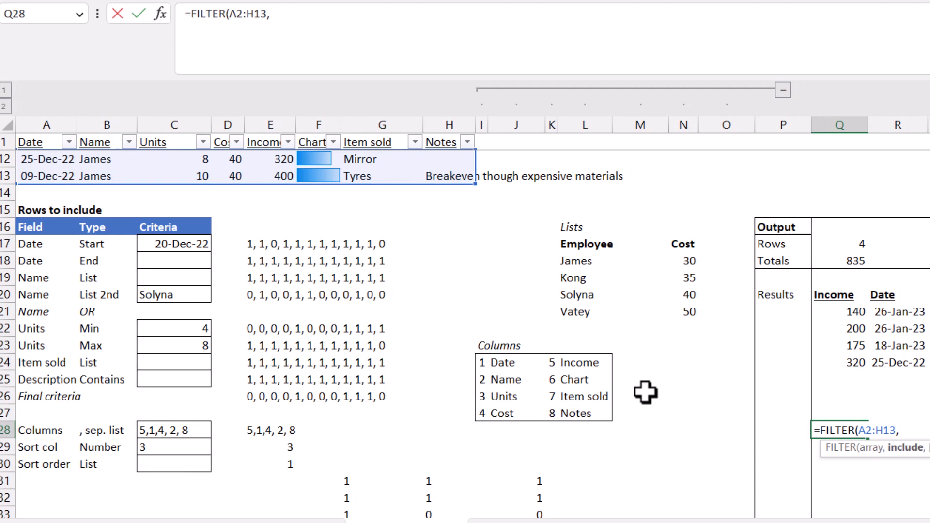
Complete the Q28 FILTER formula with TEXTSPLIT(E26,,", ") as its include argument.
text(texts)
key(Tab)
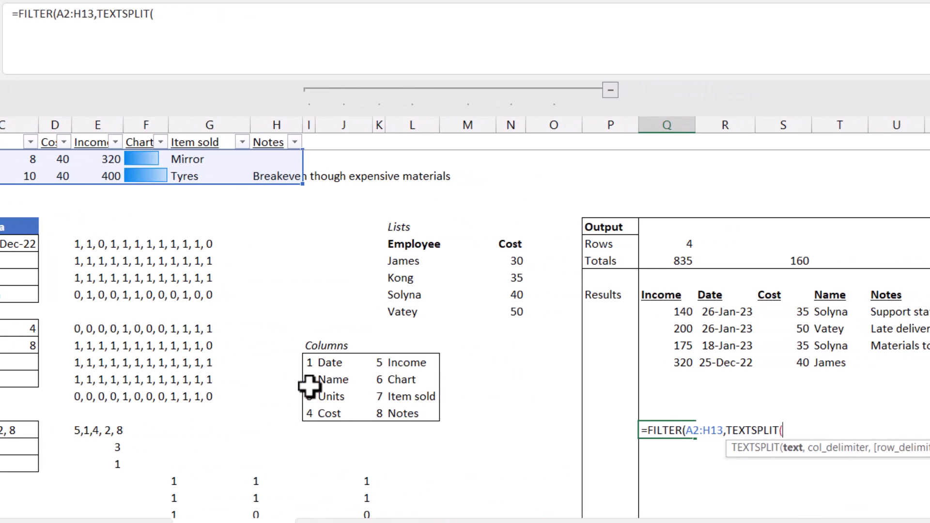
click(90, 396)
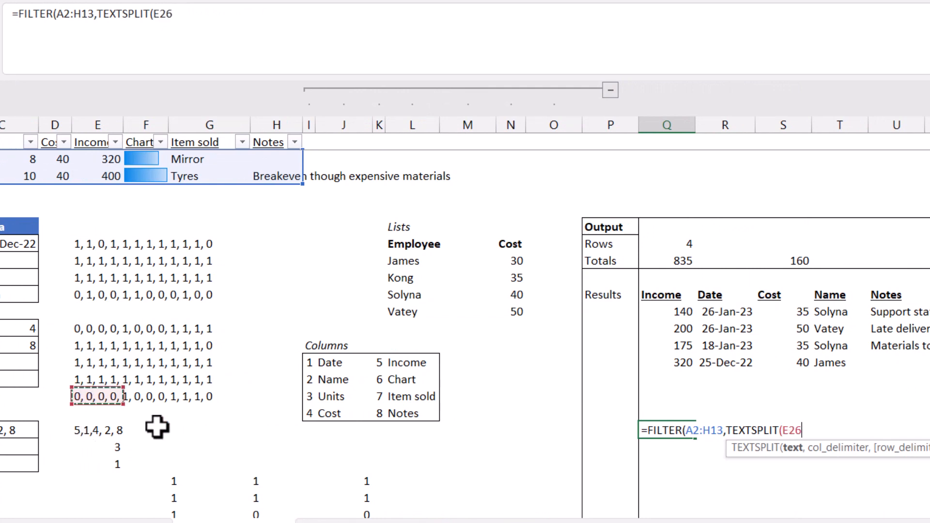
text(,,",)
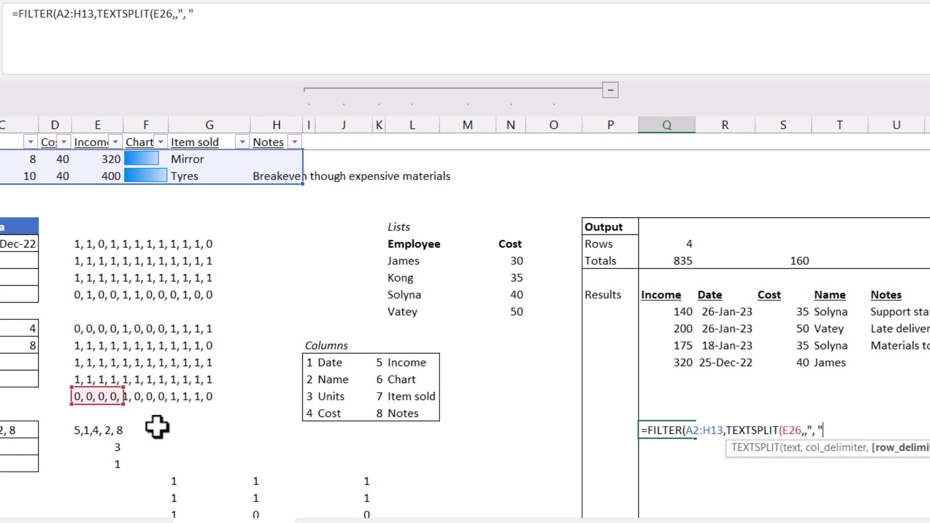
click(807, 431)
click(813, 430)
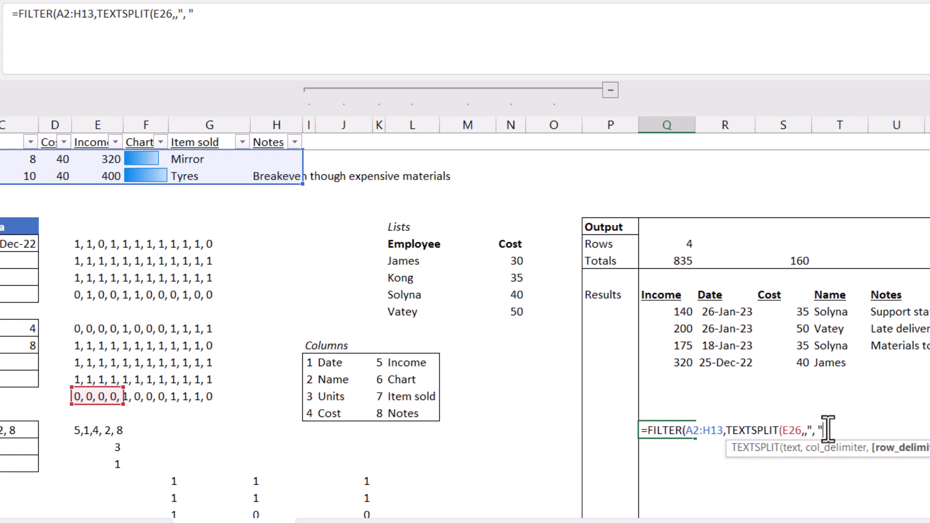
text())
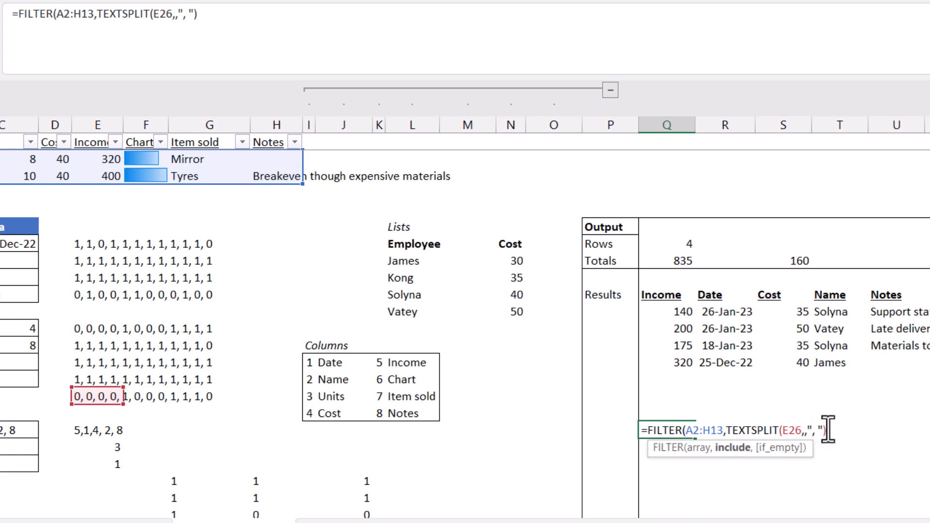
text())
key(ctrl+Return)
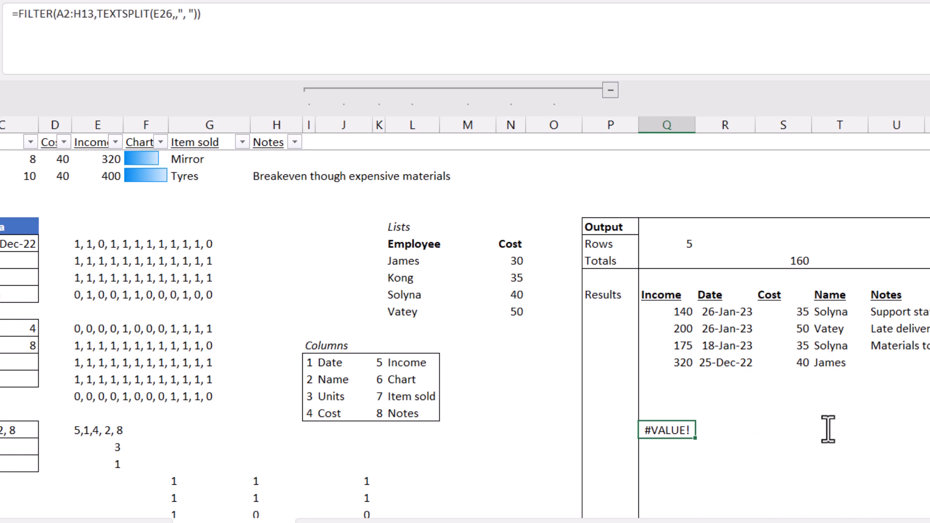
Wrap the TEXTSPLIT include argument of the Q28 FILTER formula in VALUE.
key(F2)
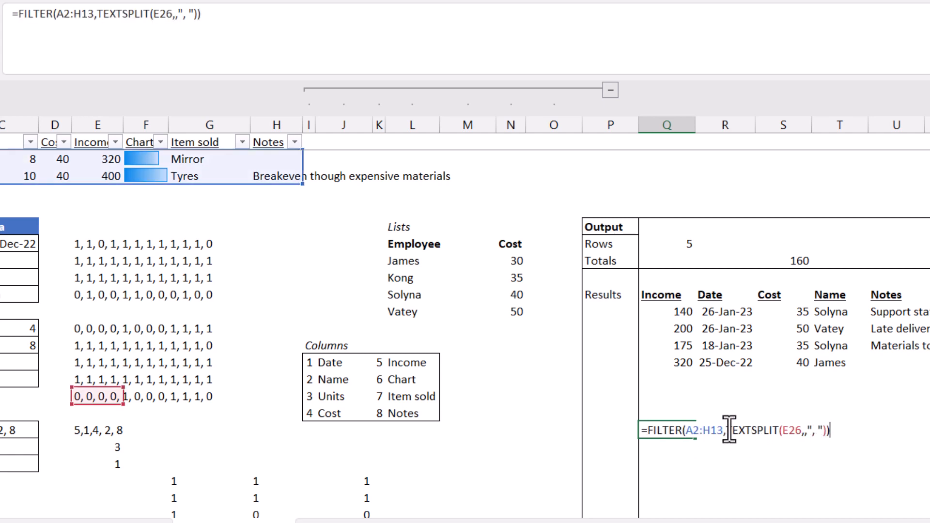
text(value()
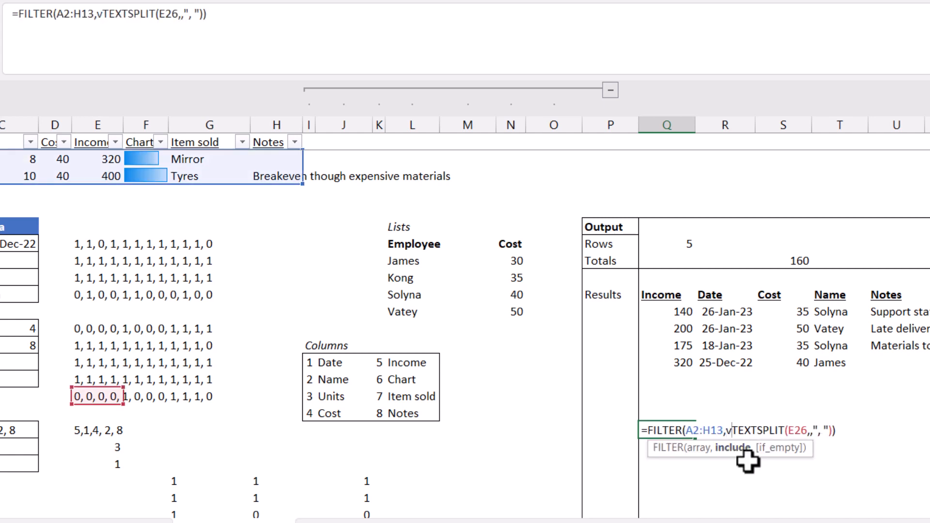
click(876, 430)
text())
key(Return)
key(Up)
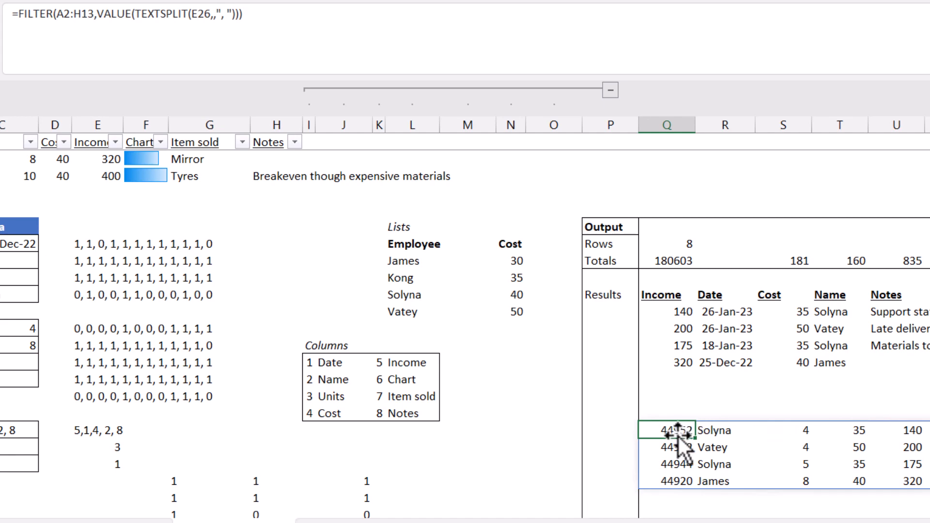
Format the first column of the filtered output, Q28:Q32, as day-month-year dates.
shift+click(671, 485)
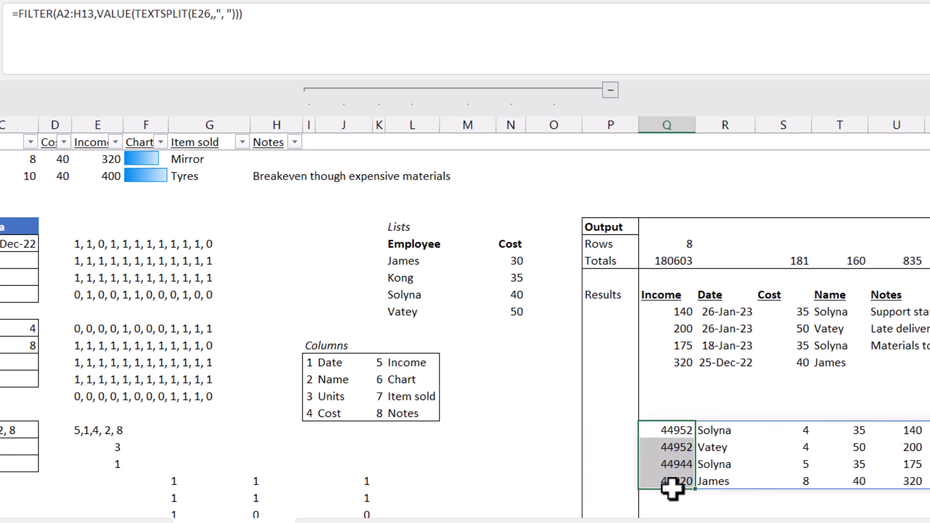
drag(672, 489, 673, 491)
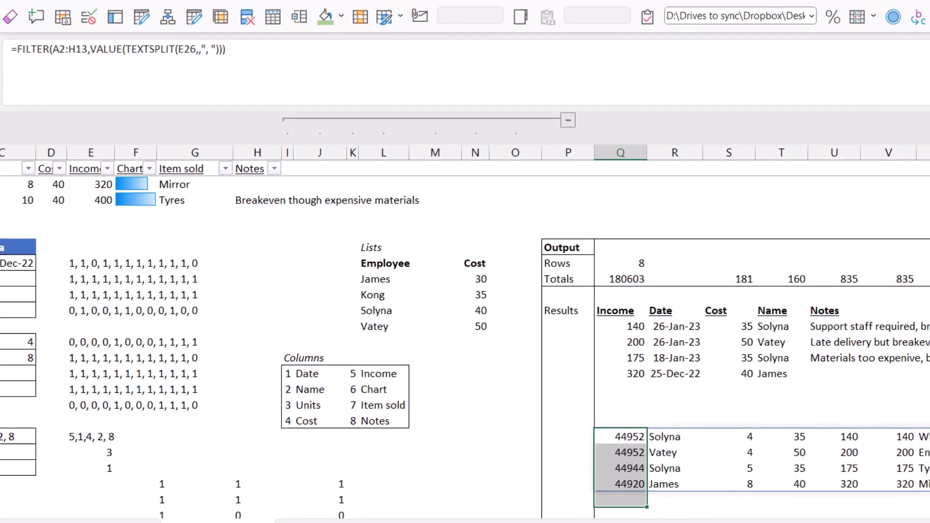
click(444, 21)
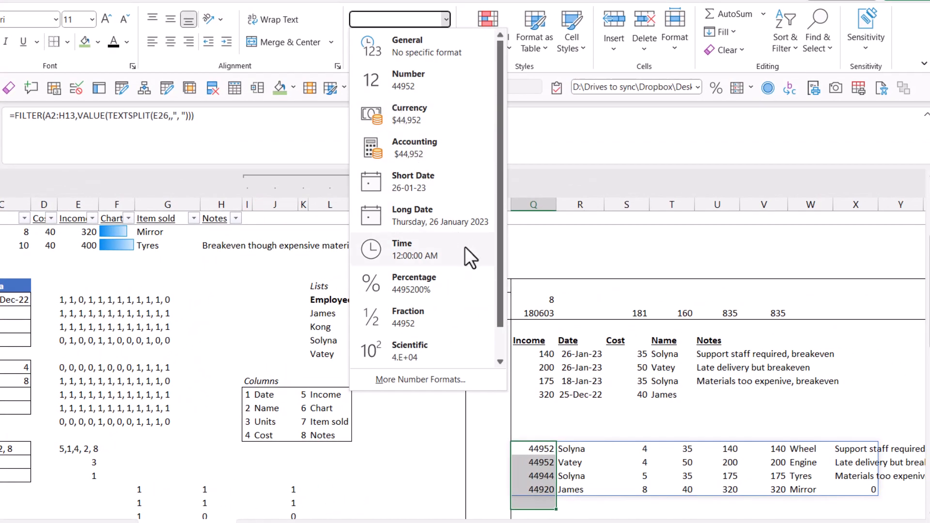
click(622, 401)
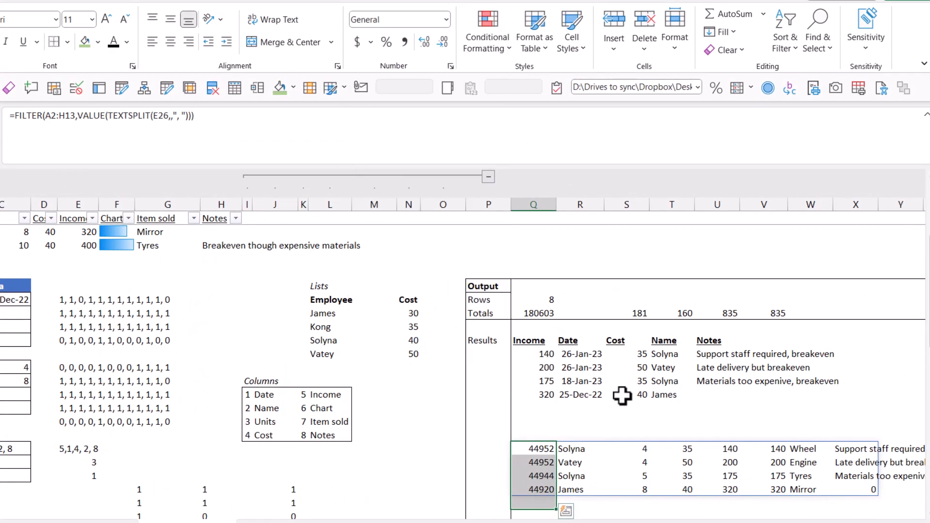
key(ctrl+shift+3)
key(Down)
key(Up)
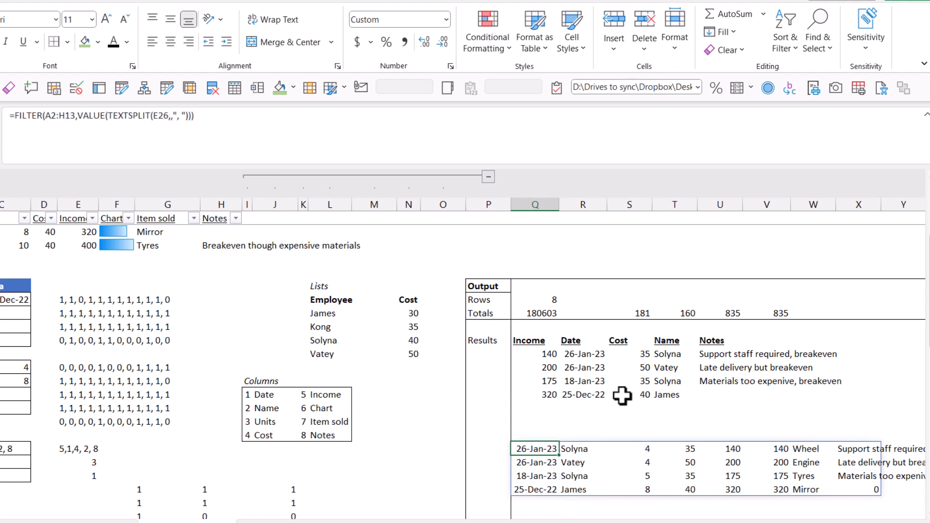
Wrap the Q28 FILTER formula in a SORT function, with the filtered result as its array argument.
click(857, 489)
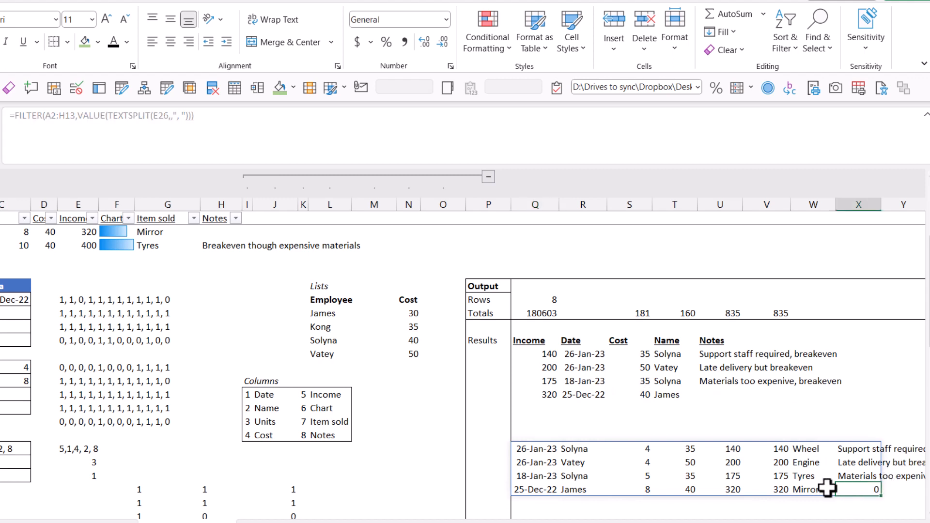
click(537, 449)
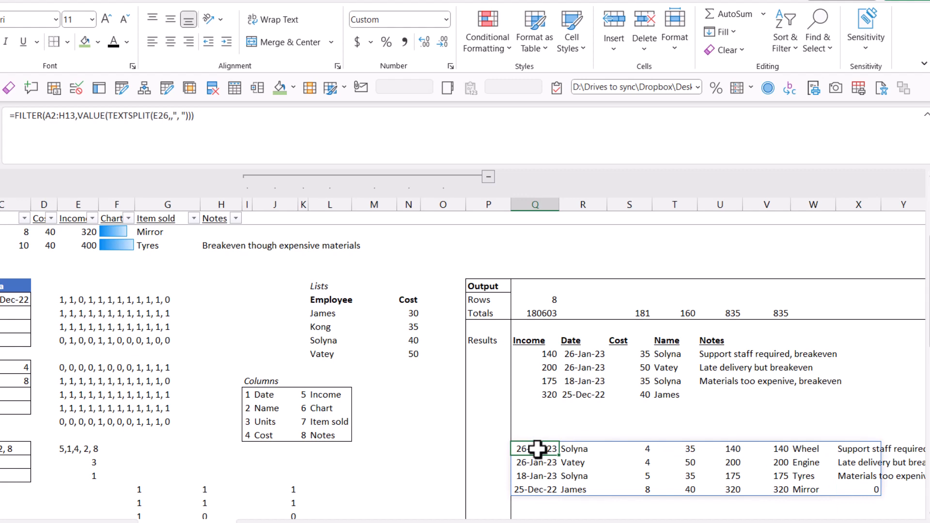
click(16, 117)
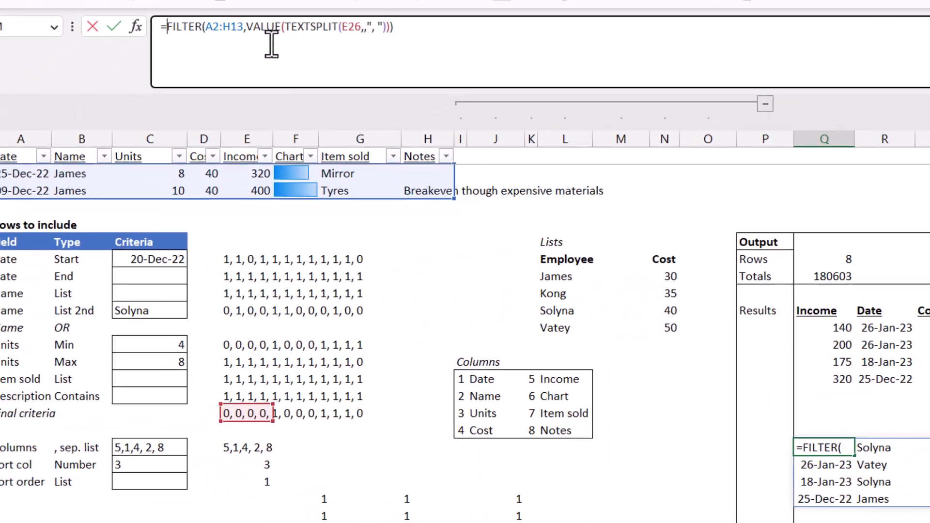
click(210, 27)
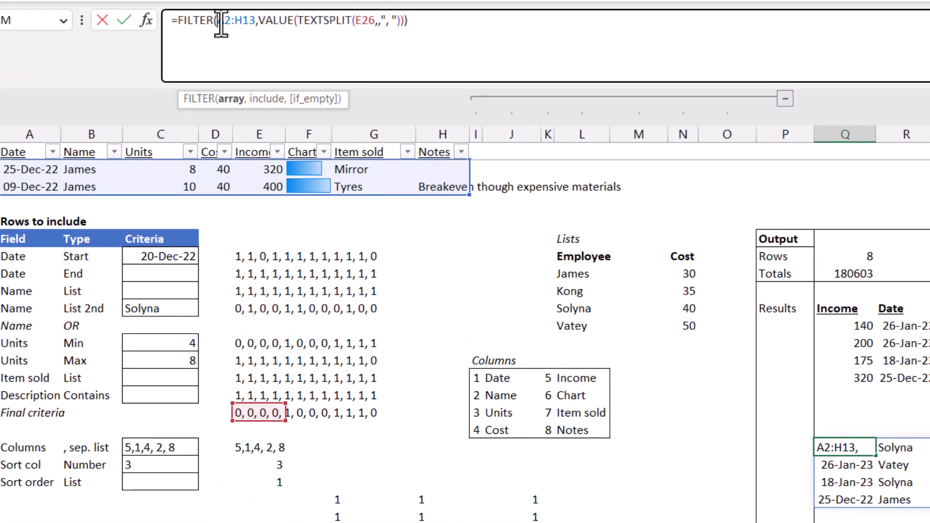
click(178, 20)
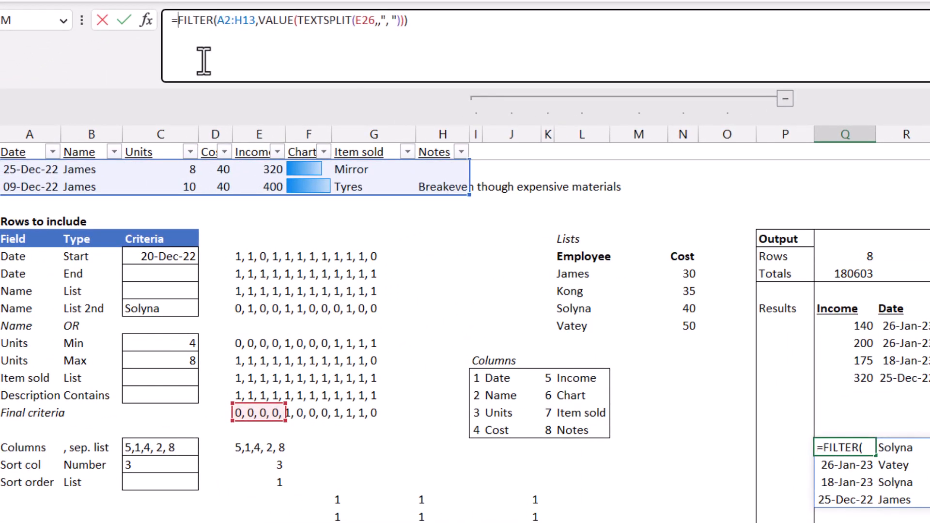
text(sort)
key(Tab)
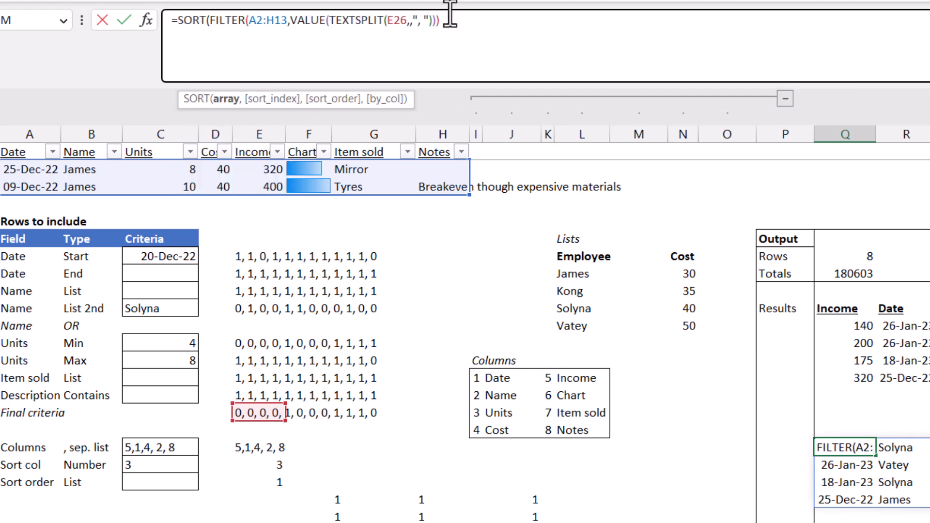
click(486, 21)
text(),)
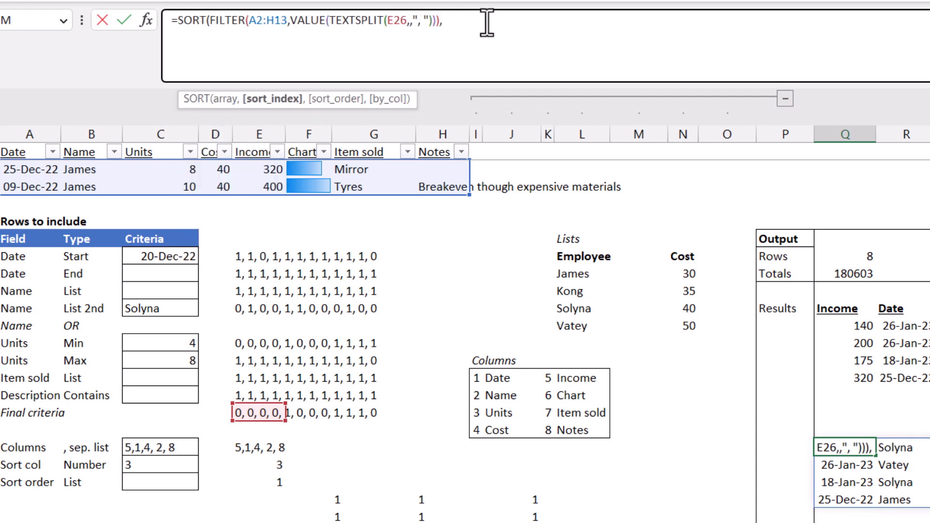
Complete the Q28 SORT formula with E29 as the sort index and E30 as the sort order.
click(162, 460)
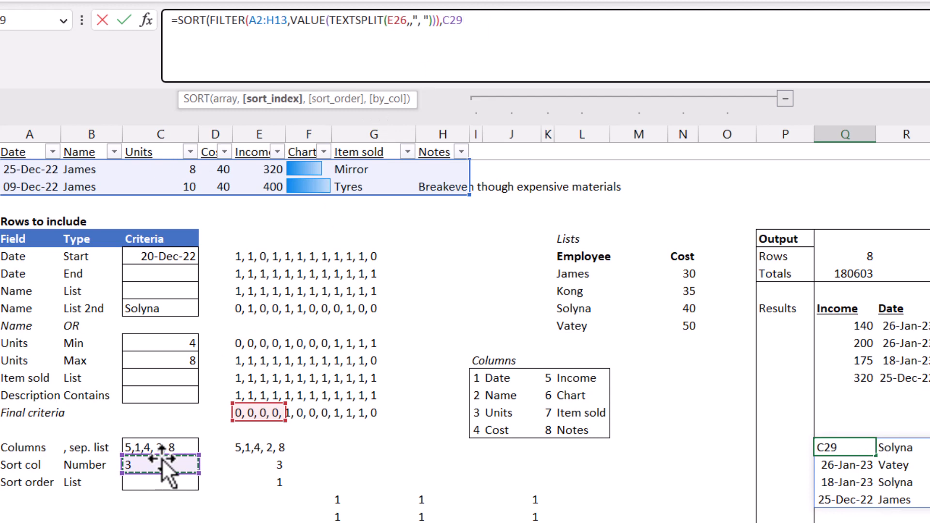
text(,)
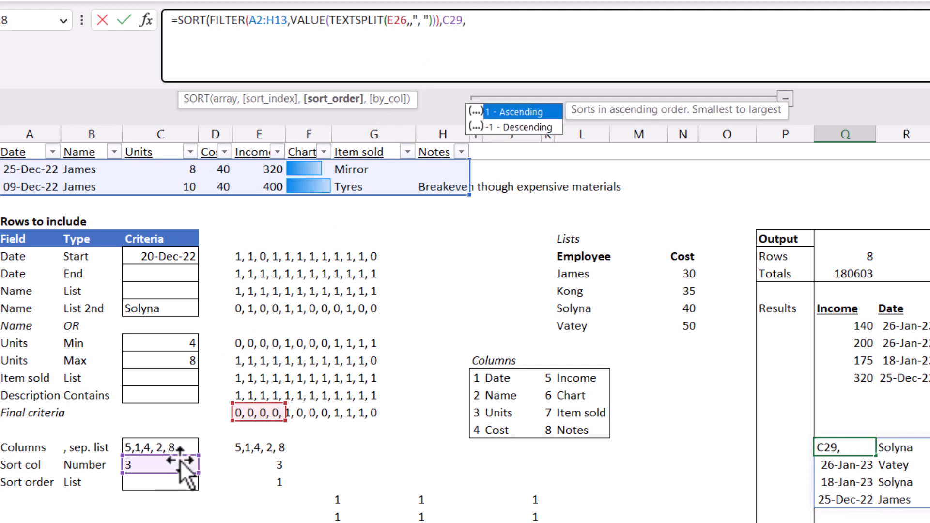
drag(179, 460, 254, 463)
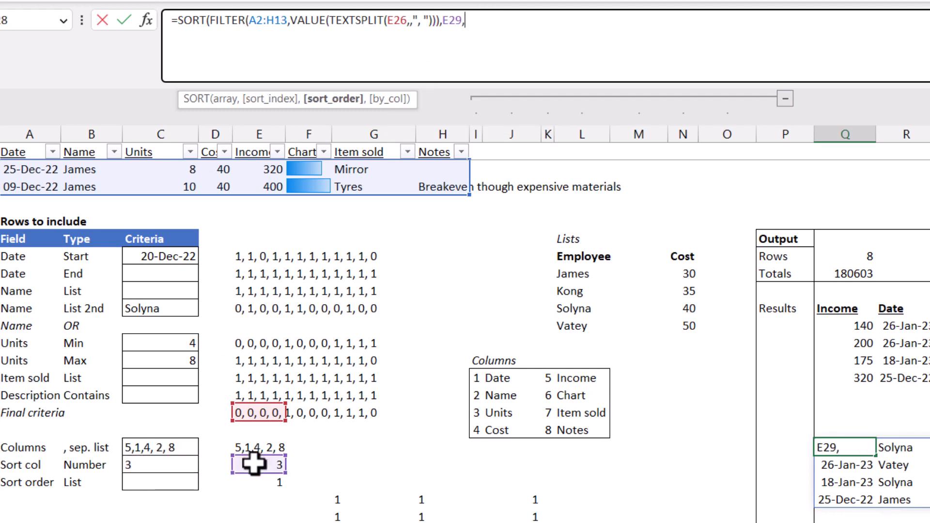
text(,)
key(BackSpace)
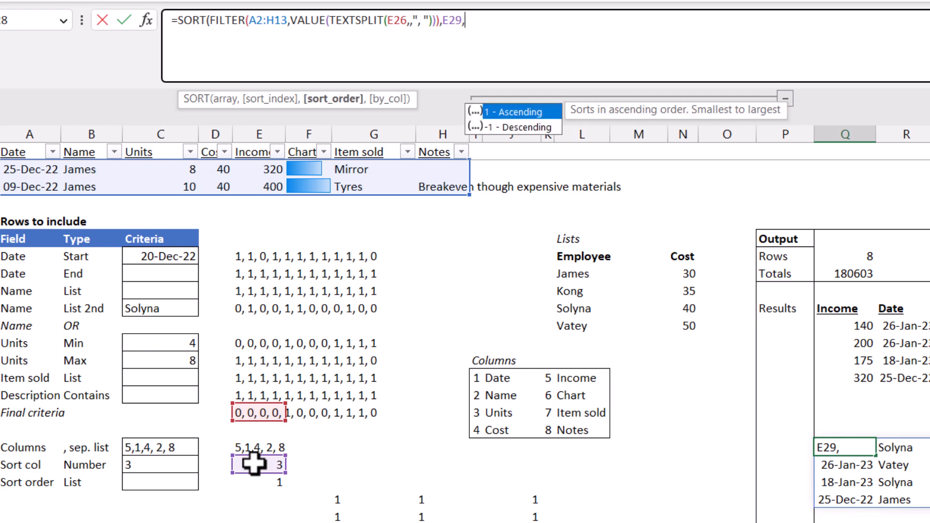
click(270, 482)
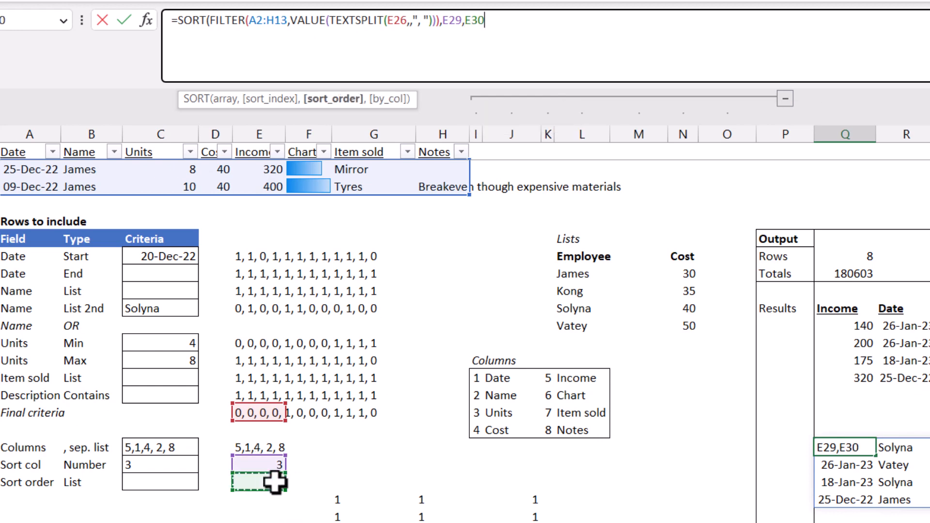
text())
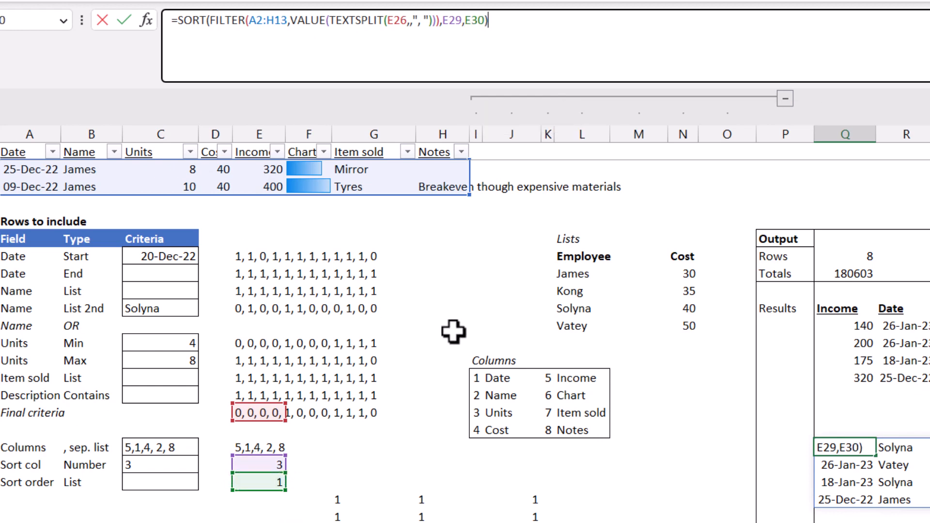
key(ctrl+Return)
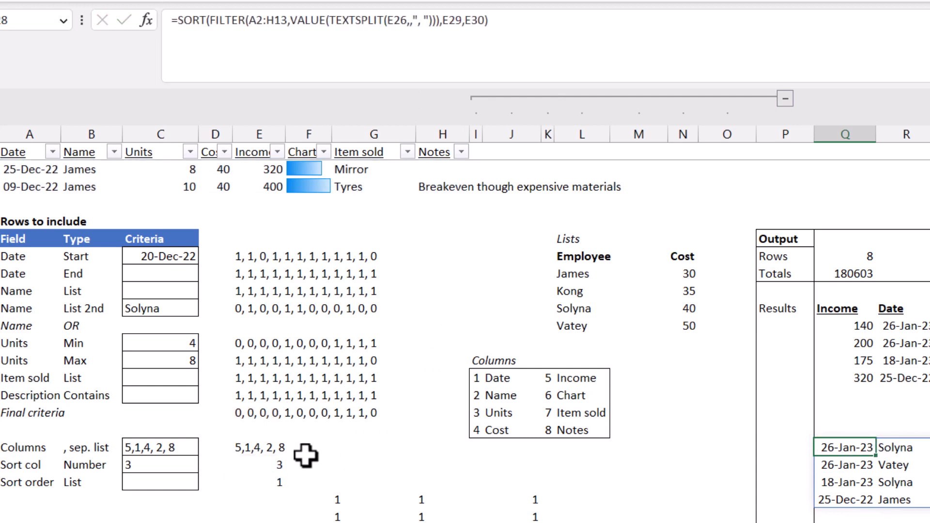
Set the sort order in C30 to Desc and the sort column in C29 to 2, and check the output rows.
click(186, 482)
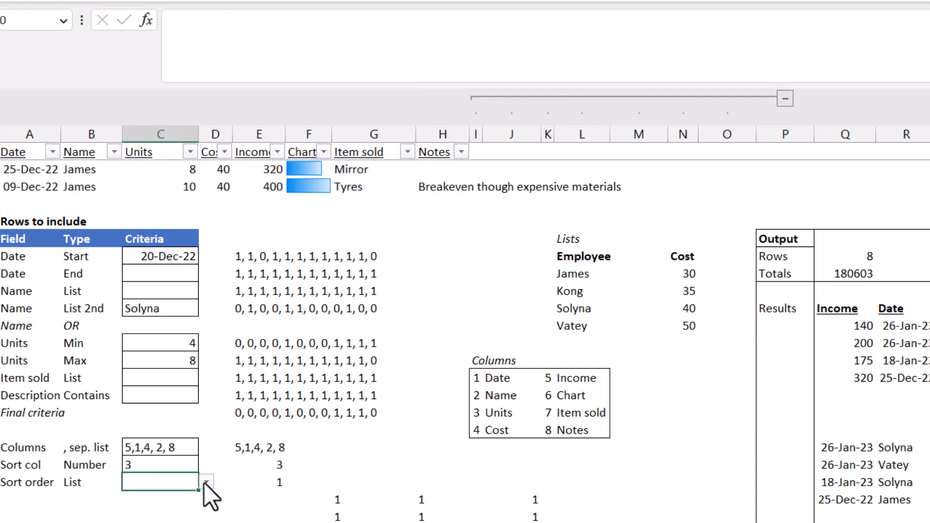
click(206, 484)
click(170, 514)
click(160, 465)
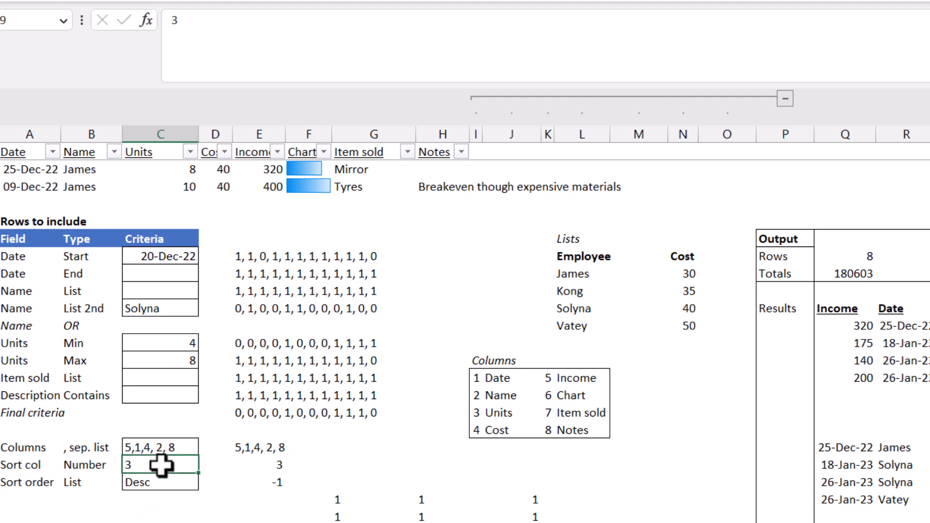
key(Return)
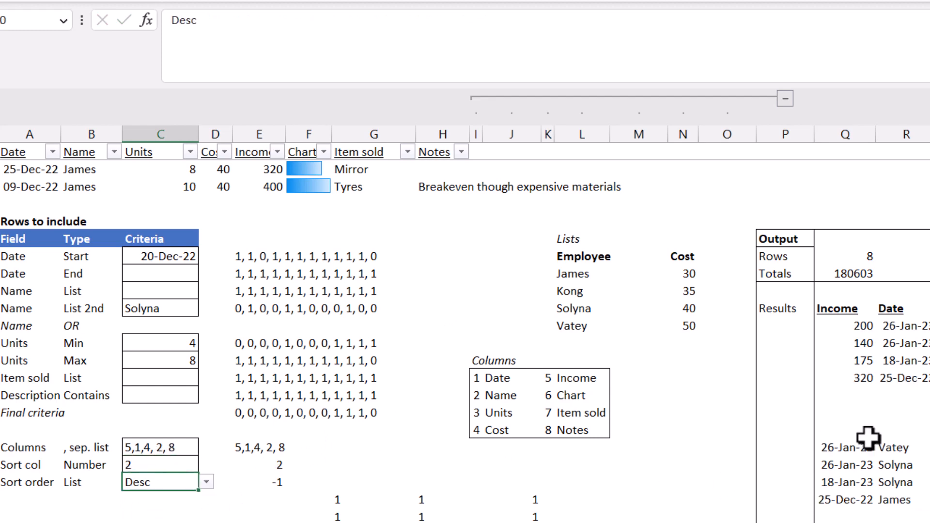
drag(869, 442, 920, 499)
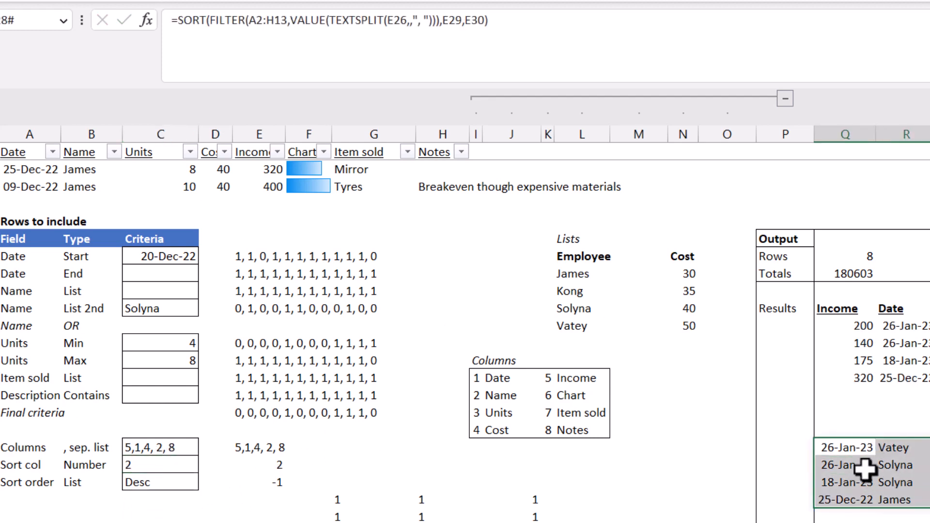
Wrap the Q28 SORT formula in VSTACK with the header row A1:H1 as its first array, and check the header row.
click(847, 448)
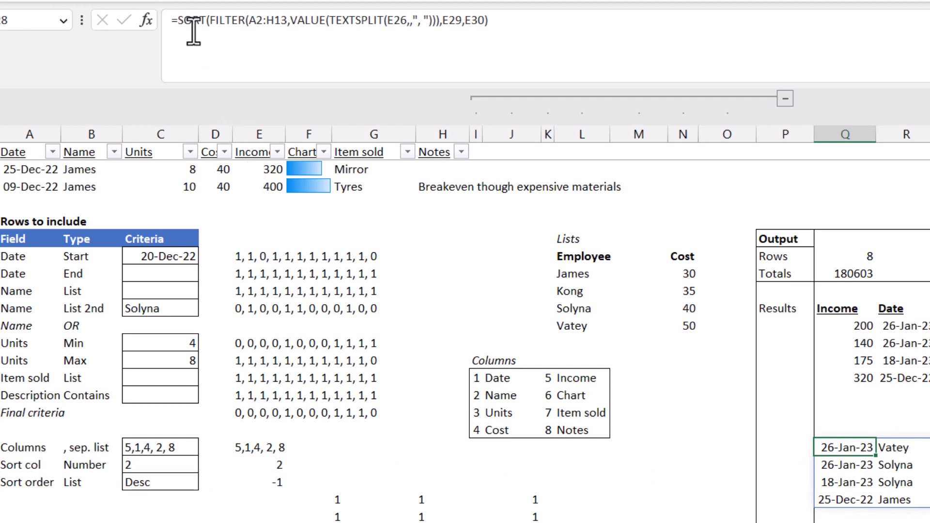
click(179, 22)
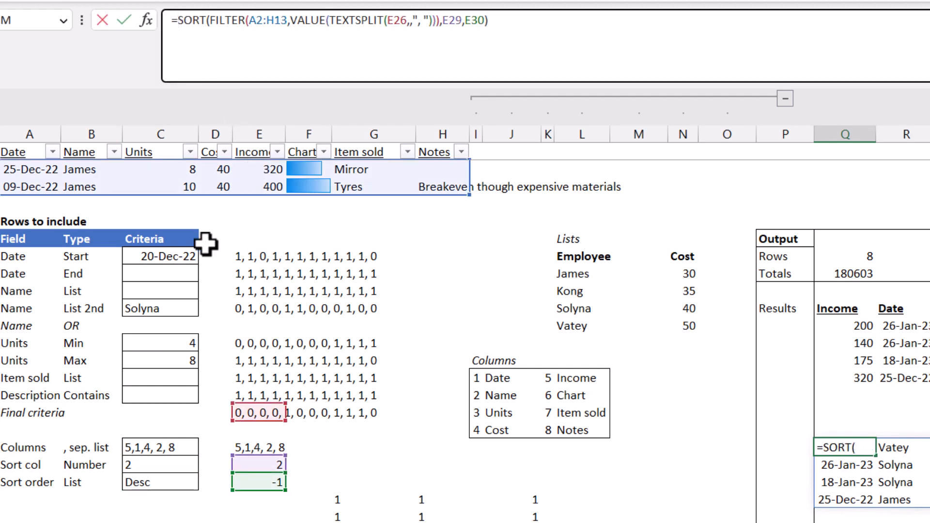
text(vsta)
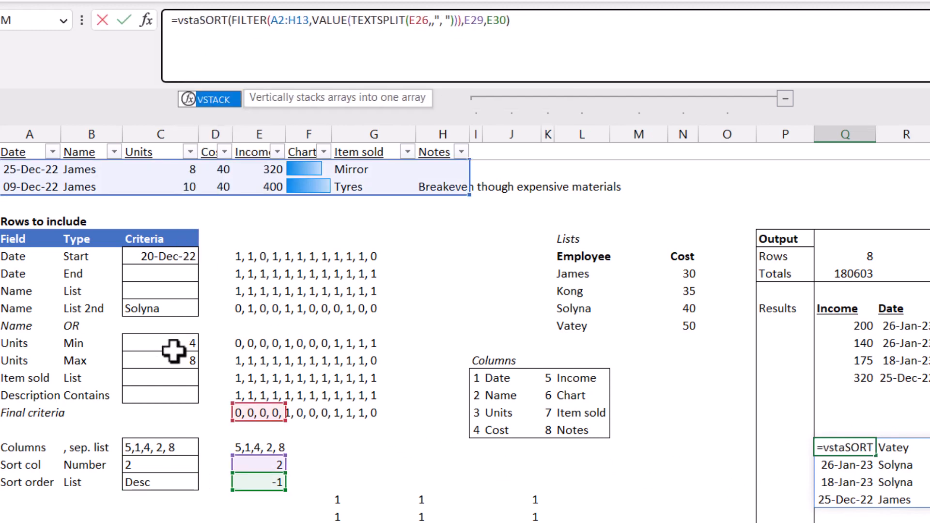
key(Tab)
scroll(208, 376, up, 4)
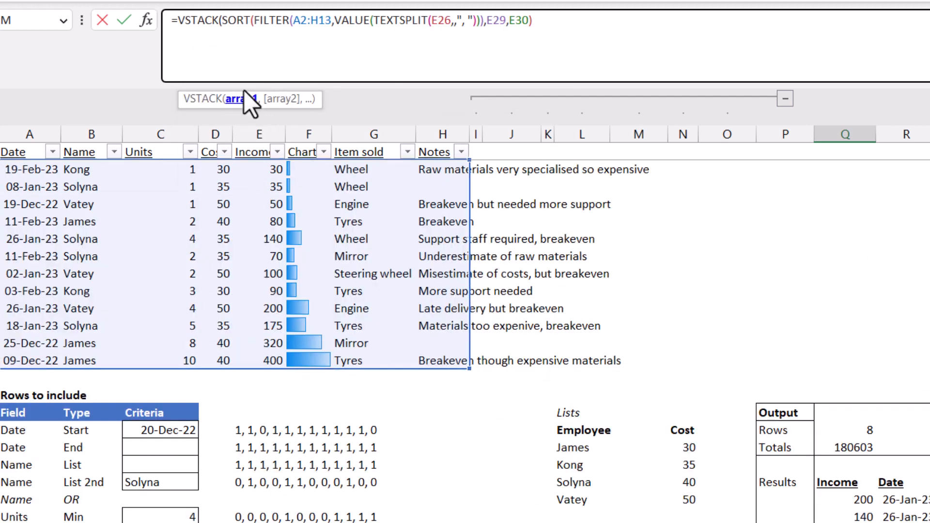
drag(37, 151, 444, 155)
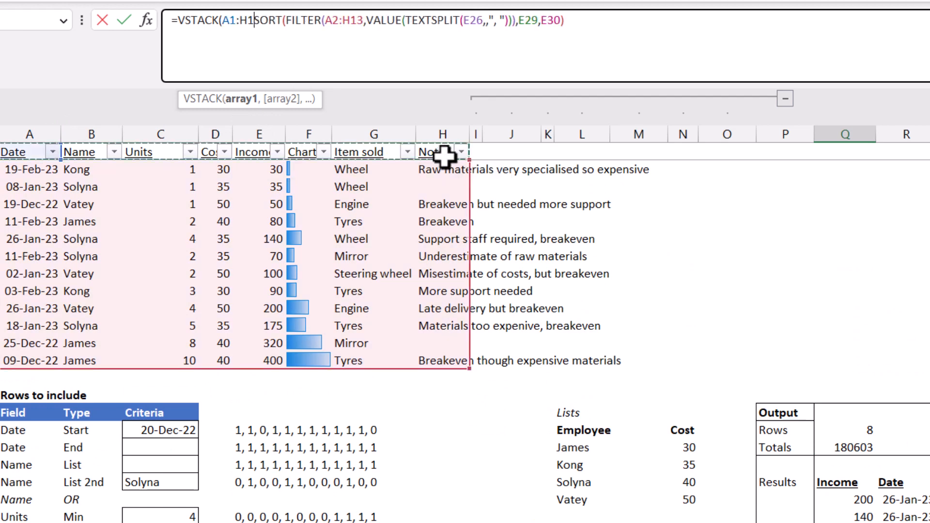
text(,)
click(271, 20)
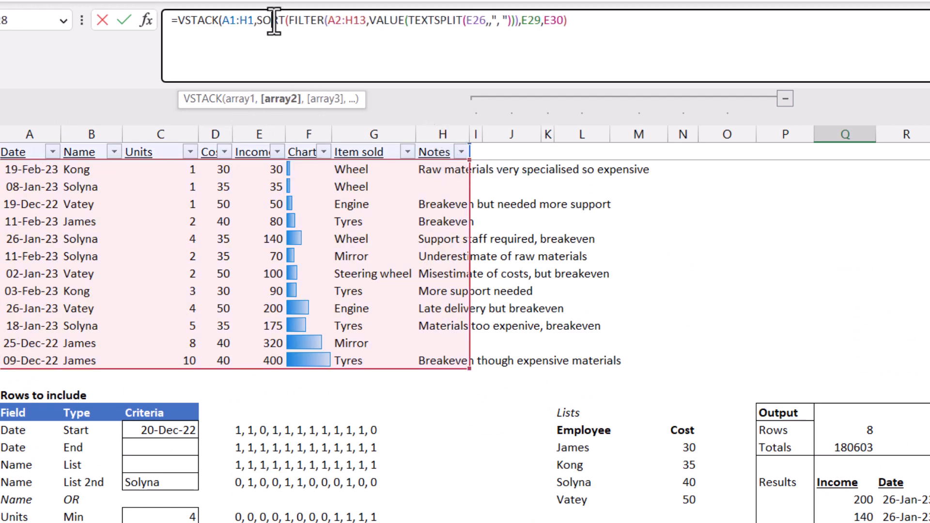
click(596, 24)
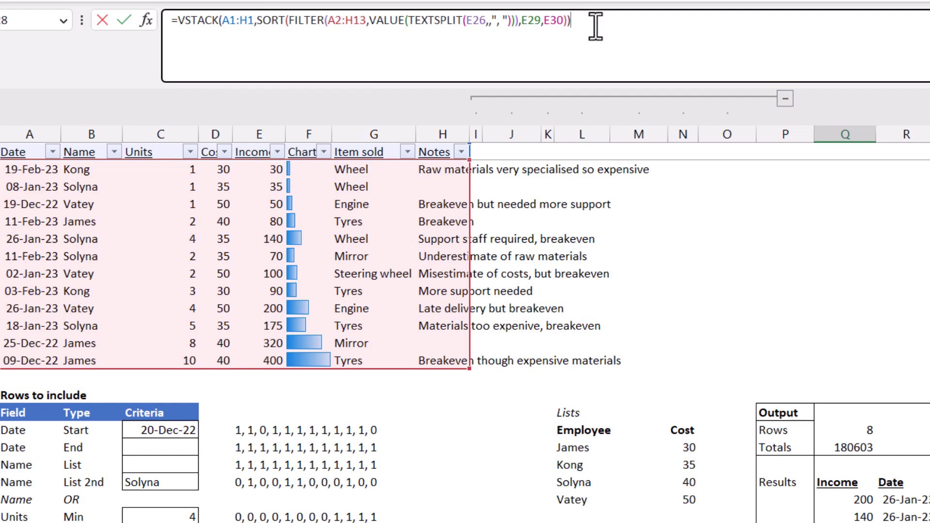
key(Return)
scroll(926, 414, down, 2)
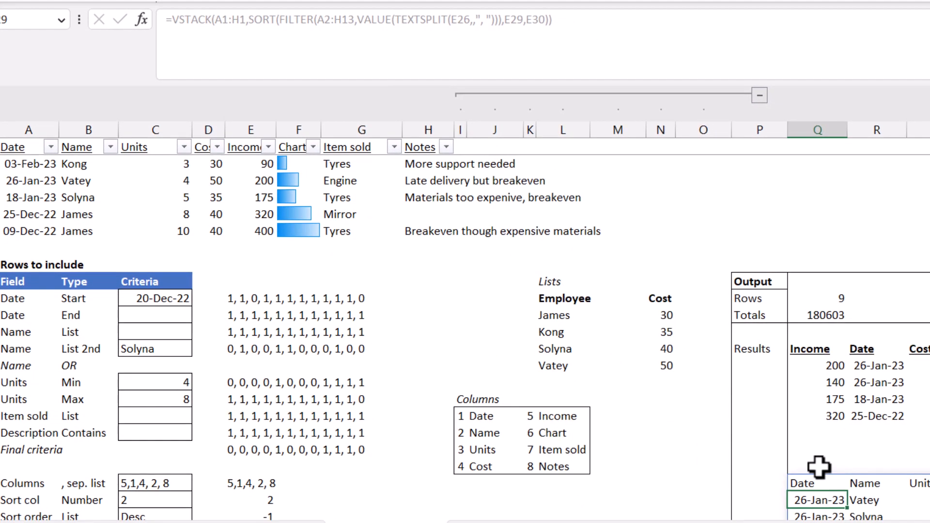
drag(819, 484, 929, 485)
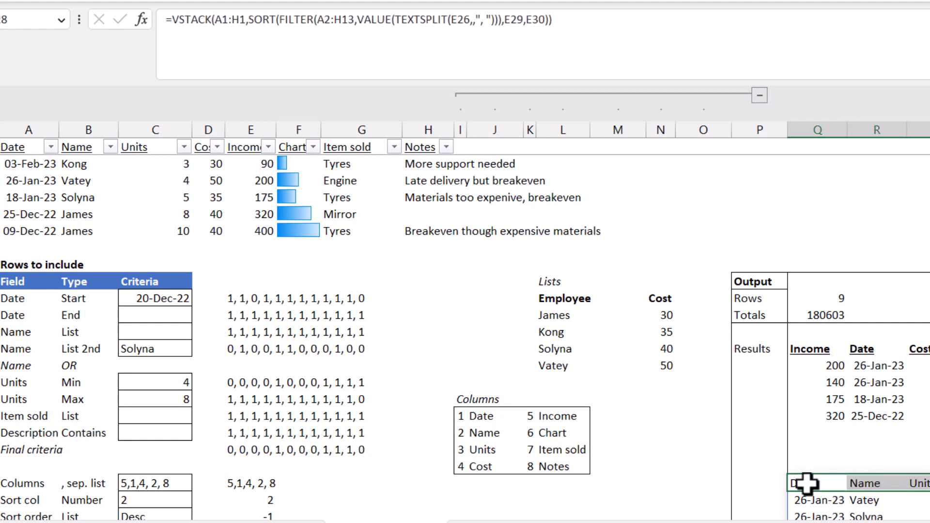
Wrap the Q28 VSTACK formula in CHOOSECOLS, with the stacked result as its array argument.
click(238, 484)
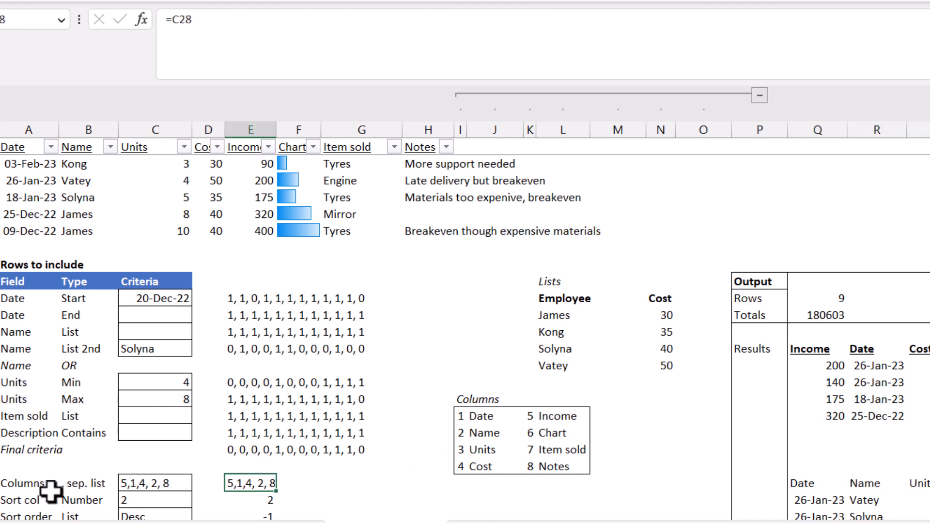
click(810, 482)
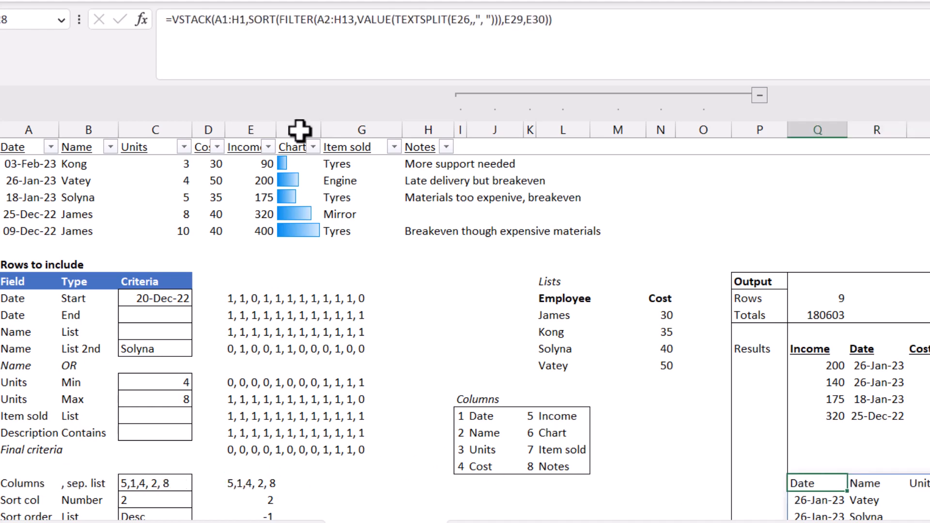
click(173, 19)
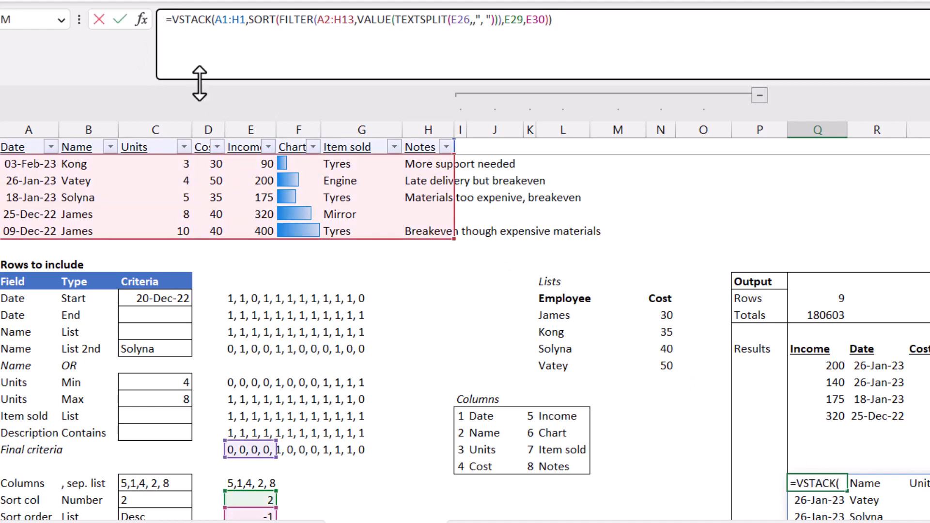
text(choose)
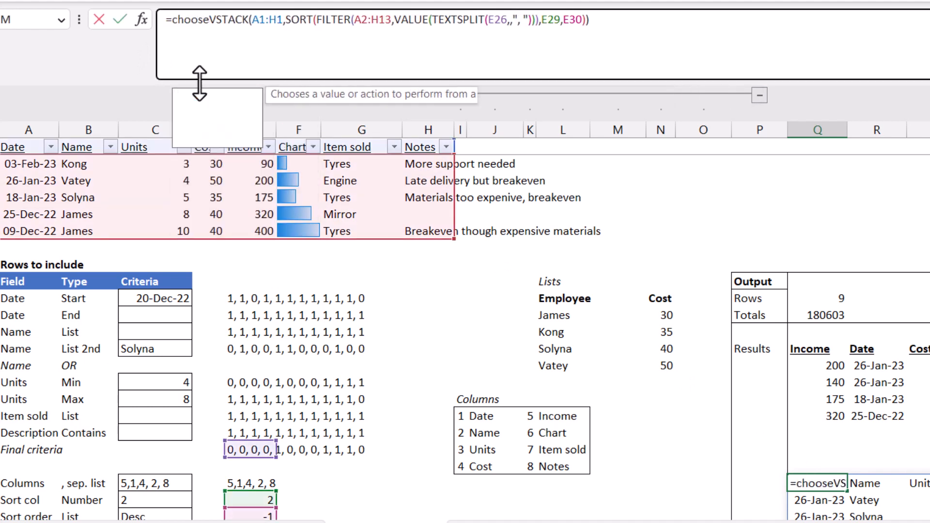
text(c)
key(Tab)
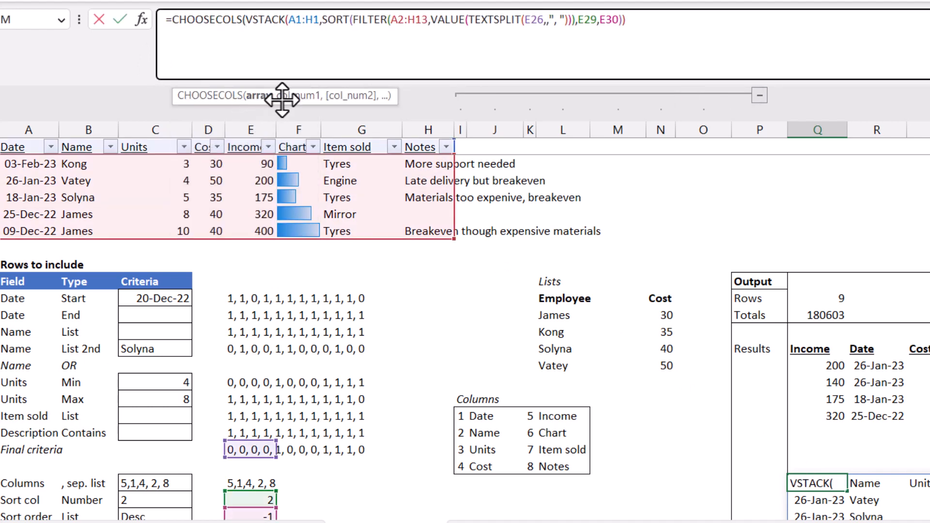
click(641, 22)
text(,)
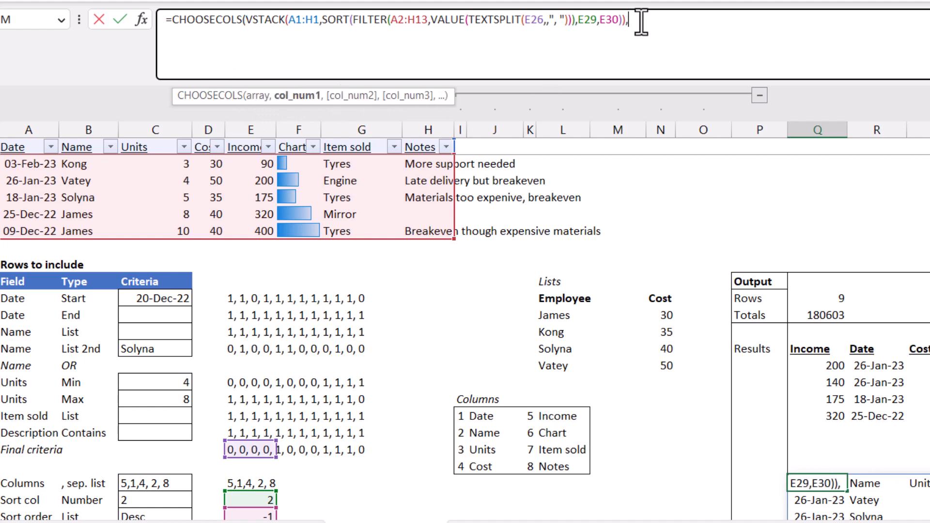
Complete the Q28 CHOOSECOLS formula with TEXTSPLIT of E28, using a comma as the column delimiter, for the column numbers.
text(texts)
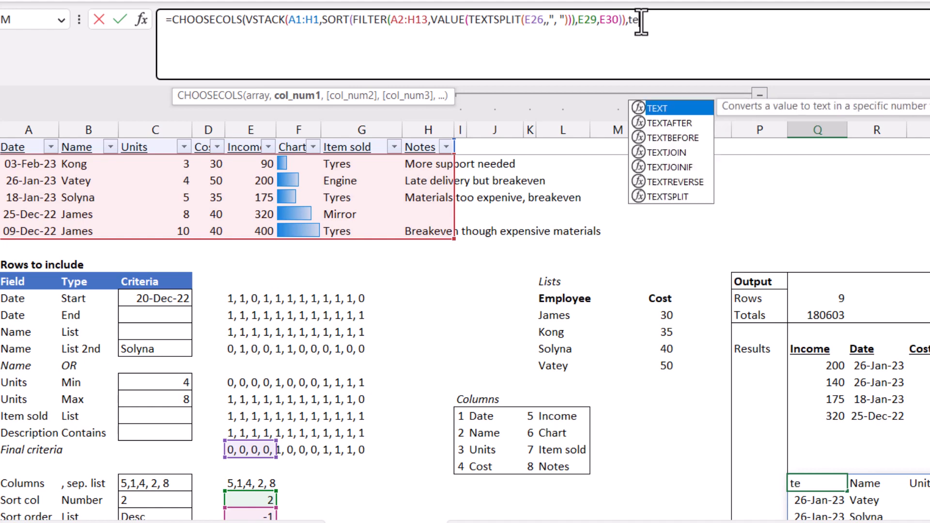
key(Tab)
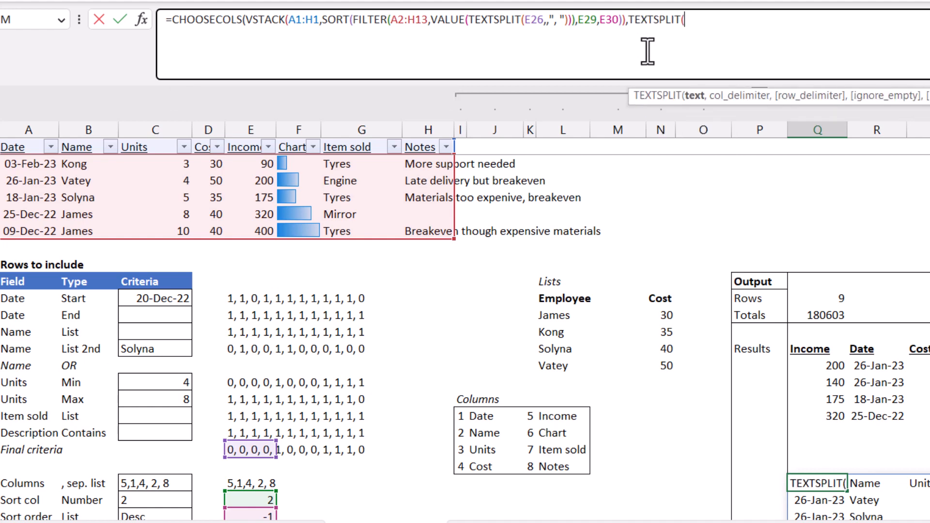
click(250, 483)
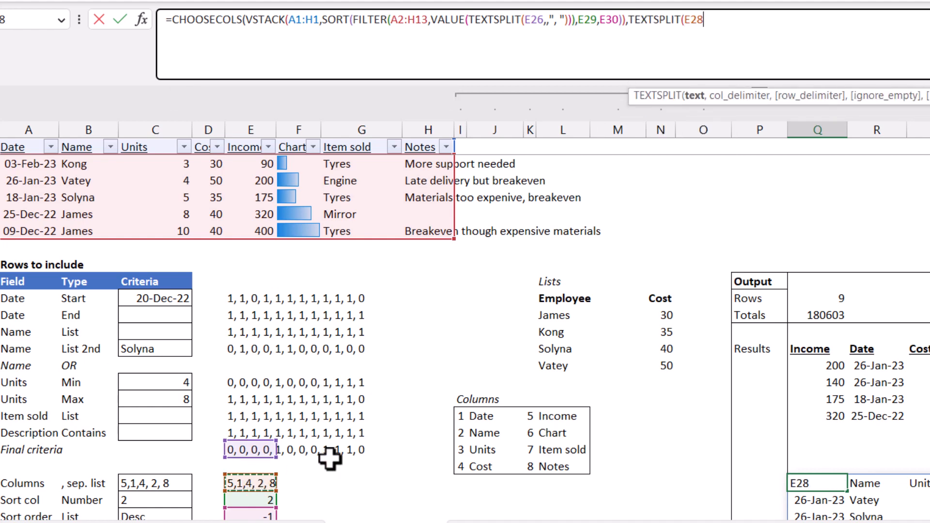
text(,",)
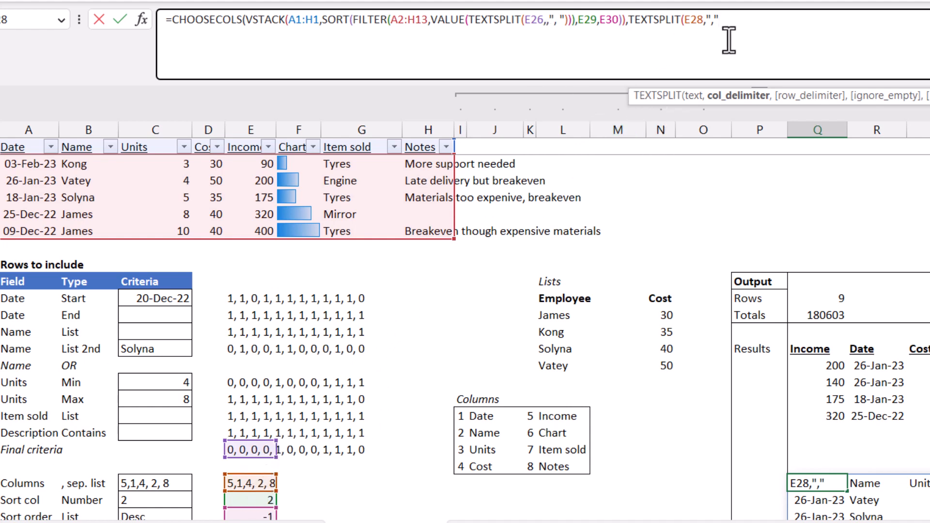
text())
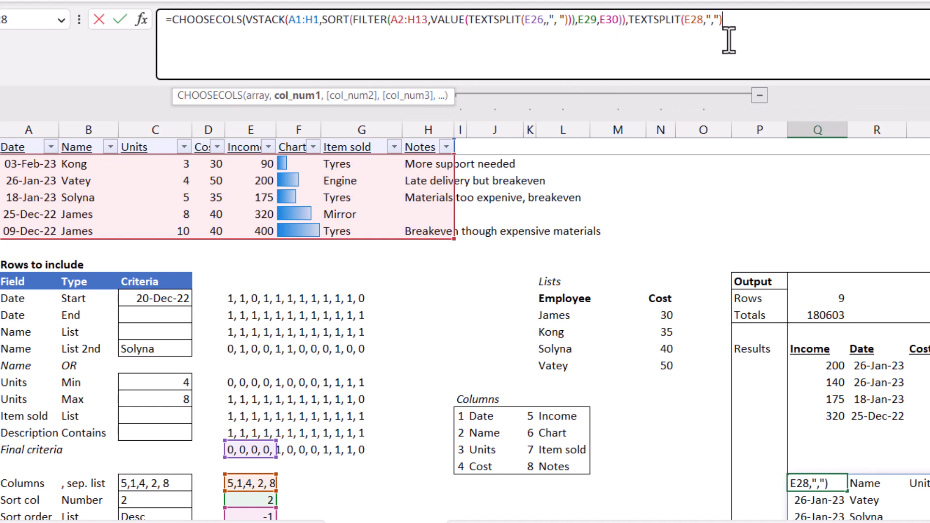
text())
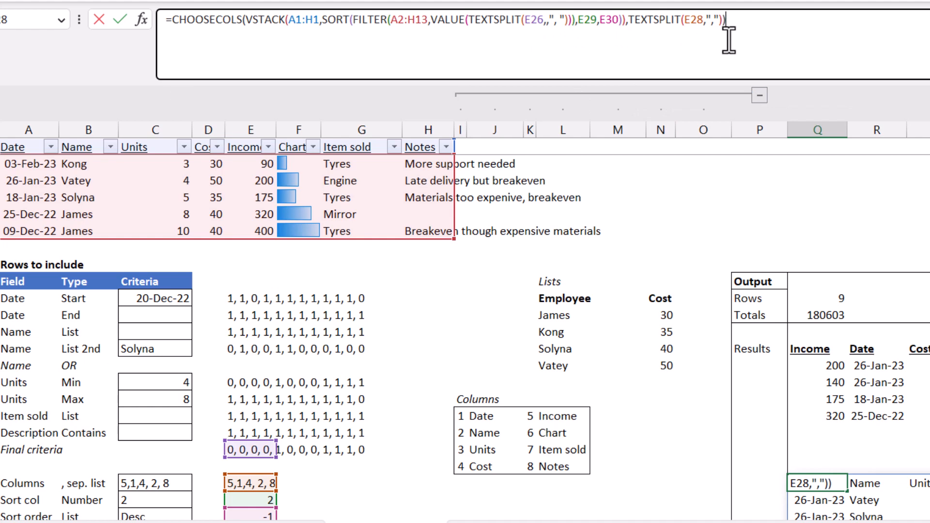
key(ctrl+Return)
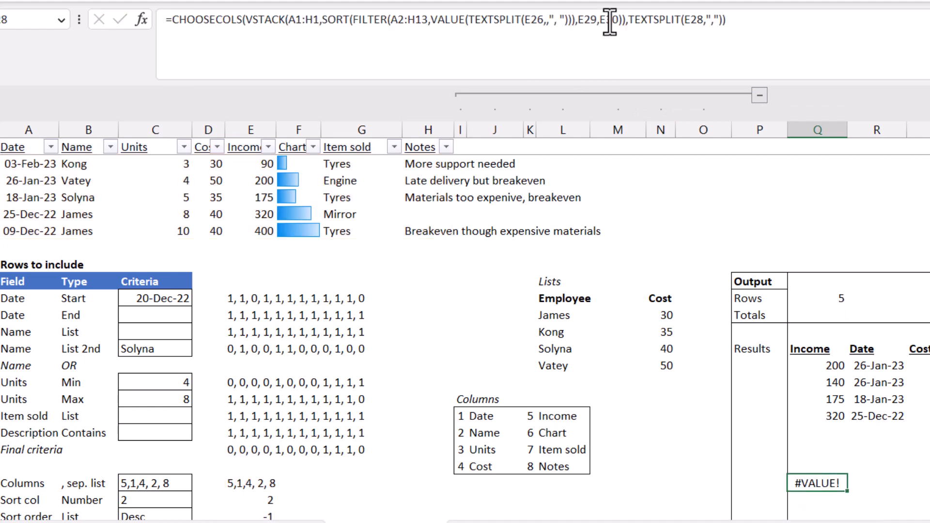
Wrap the TEXTSPLIT(E28,",") argument of the Q28 formula in a VALUE function.
click(632, 20)
text(valu)
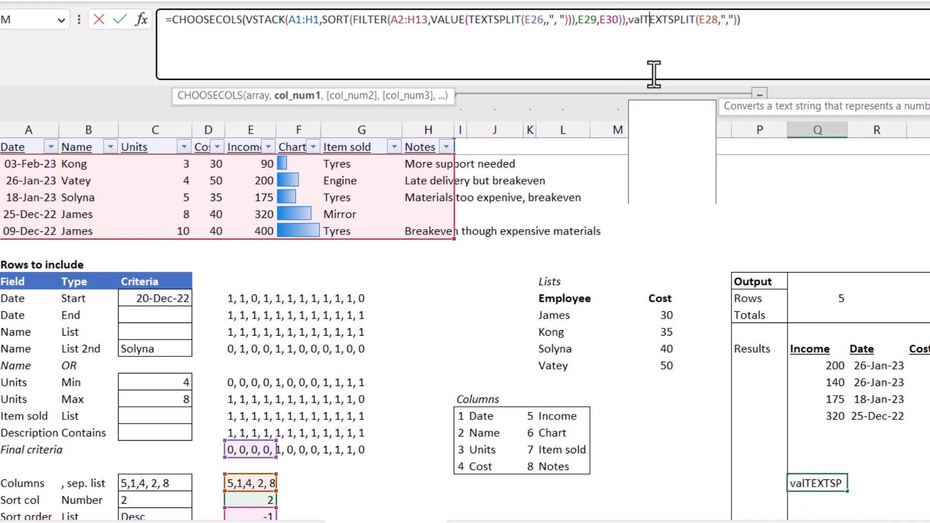
key(Tab)
click(779, 19)
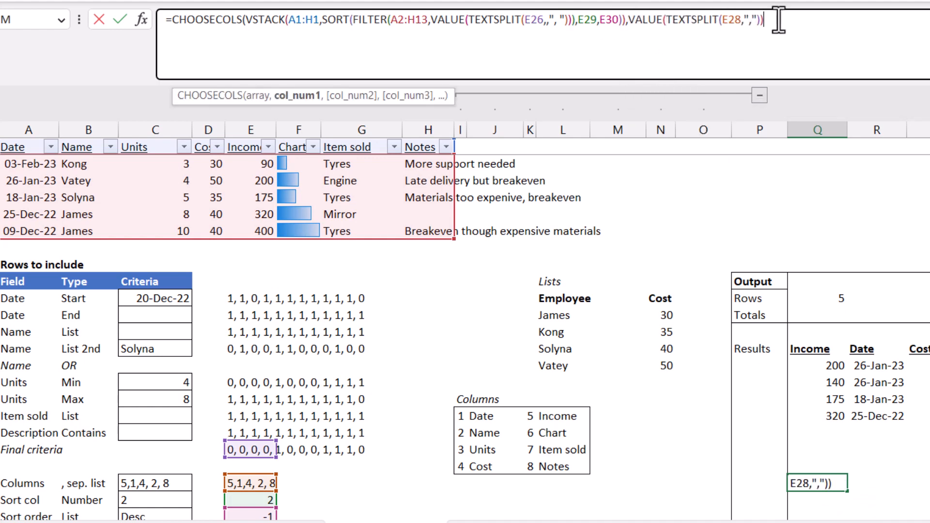
text())
key(Return)
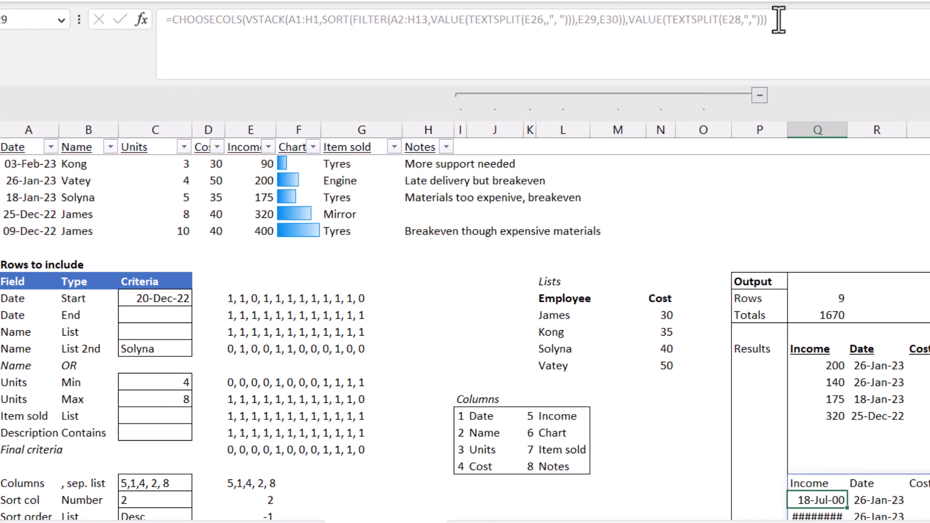
Widen column Q slightly and apply the General number format to the Income results in Q29:Q36.
drag(849, 130, 866, 129)
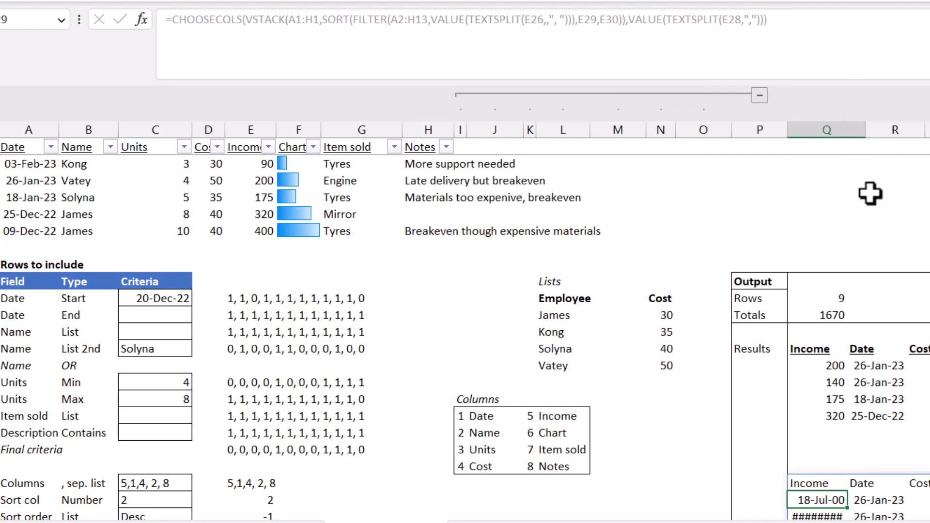
scroll(872, 266, down, 3)
drag(828, 332, 839, 420)
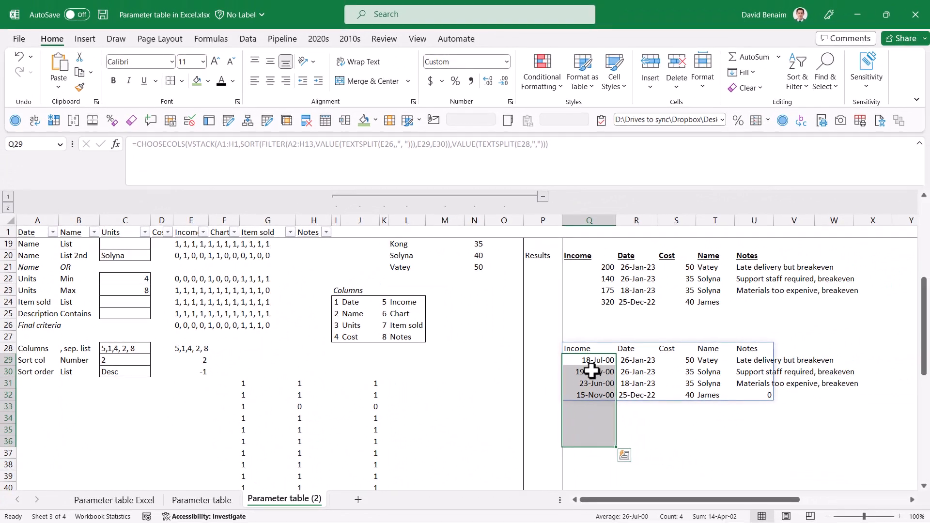
click(506, 62)
click(482, 87)
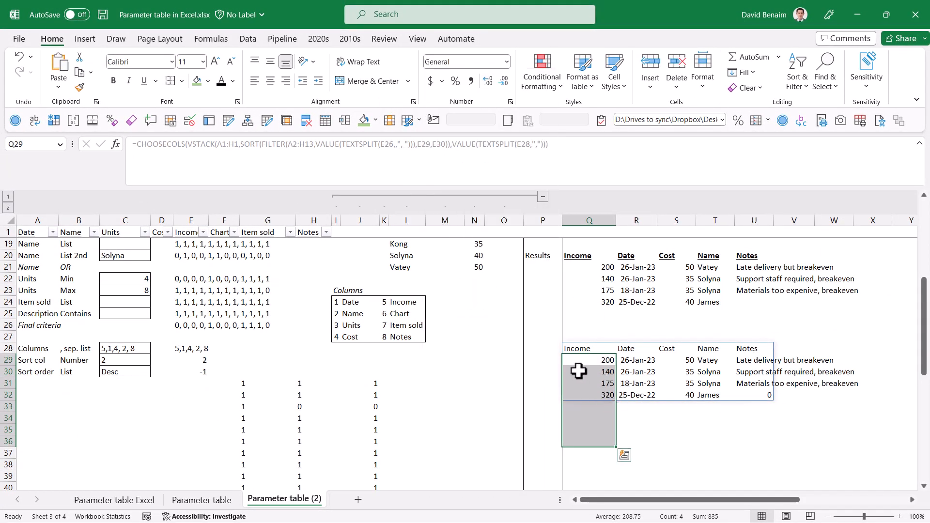
Check the output rows, set the column list in C28 to 7,3,1,6, and inspect the Q28 output.
drag(580, 361, 601, 465)
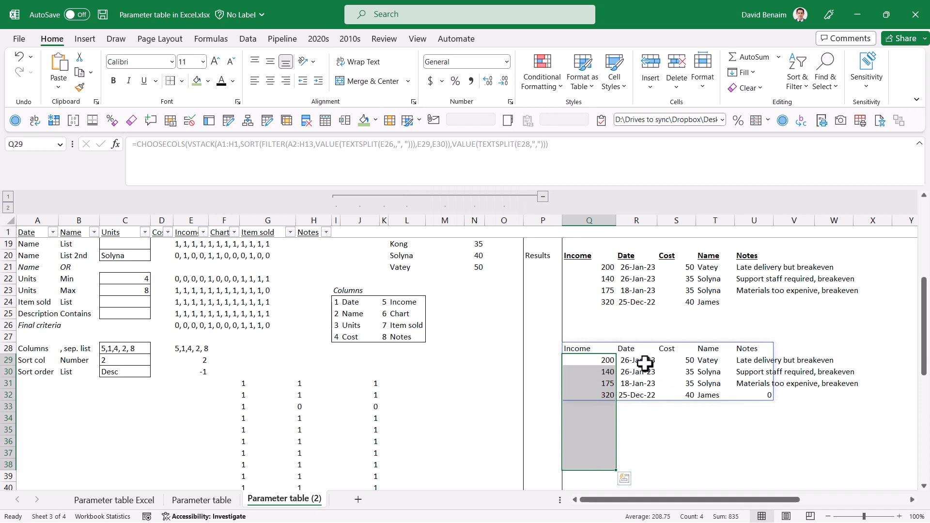
drag(645, 363, 747, 394)
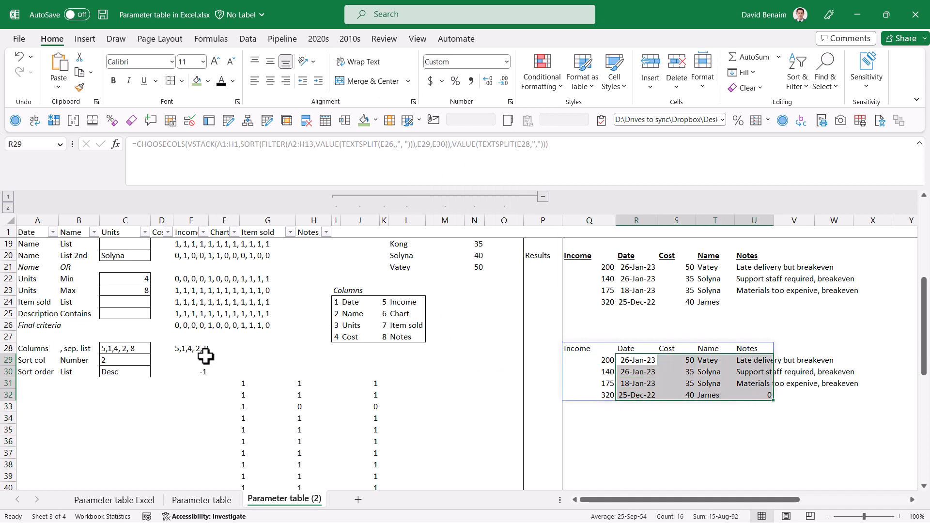
click(145, 348)
text(7,3,1,6)
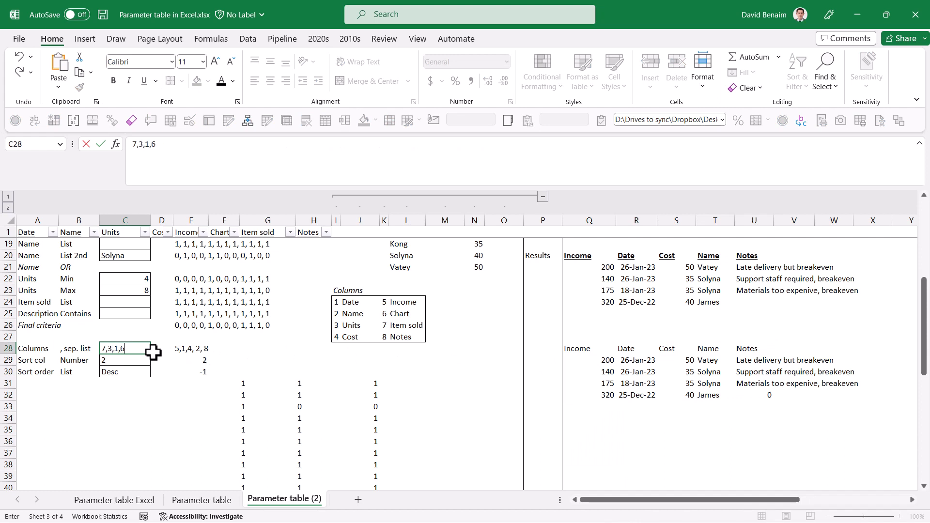
key(ctrl+Return)
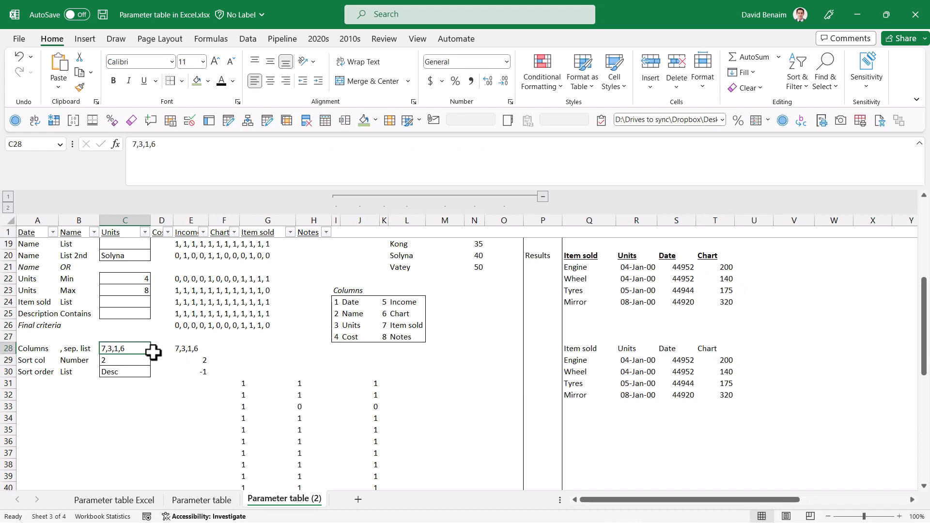
click(584, 350)
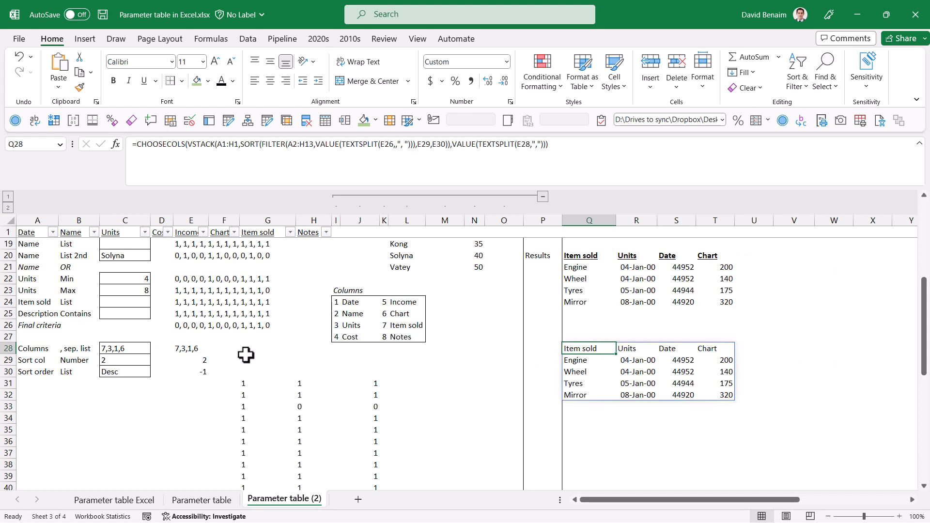
Set the sort column in C29 to 3 and the sort order in C30 to Asc, and check the Units results.
click(121, 359)
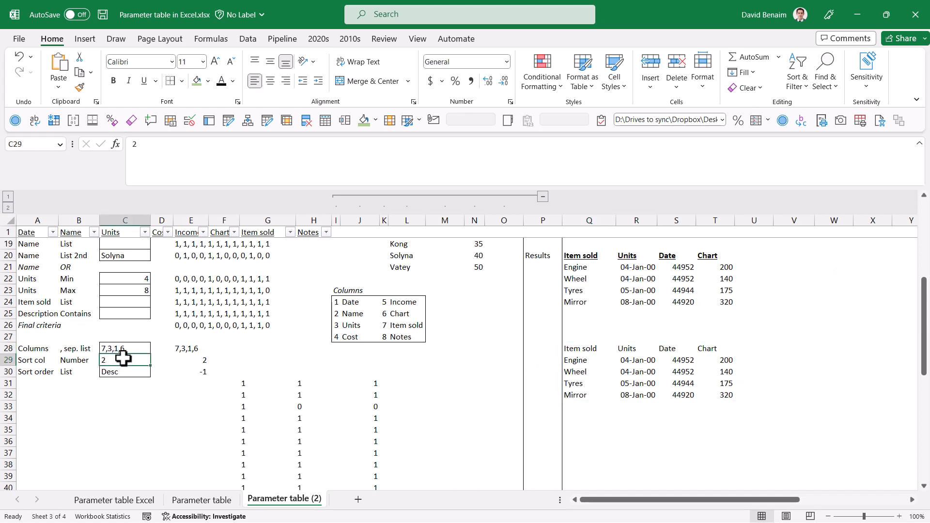
text(3)
key(Return)
key(alt+Down)
key(Up)
key(Return)
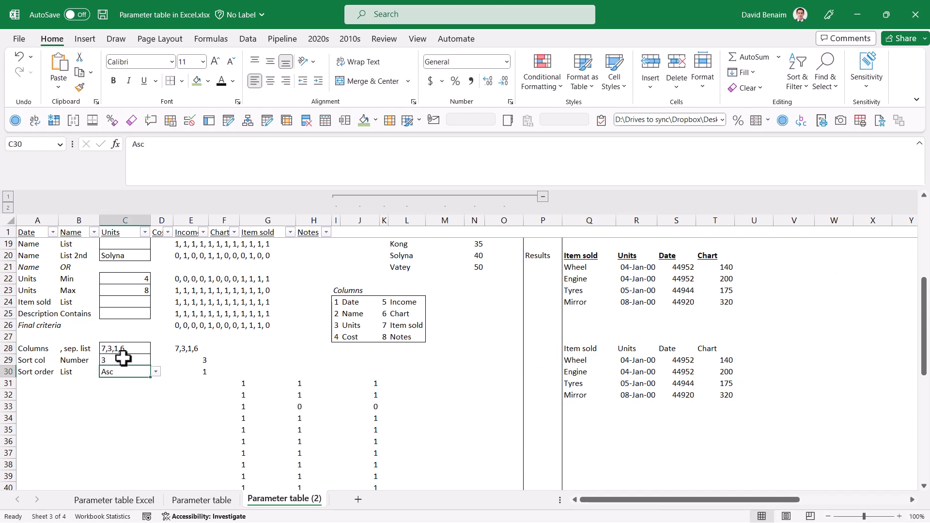
drag(637, 362, 642, 416)
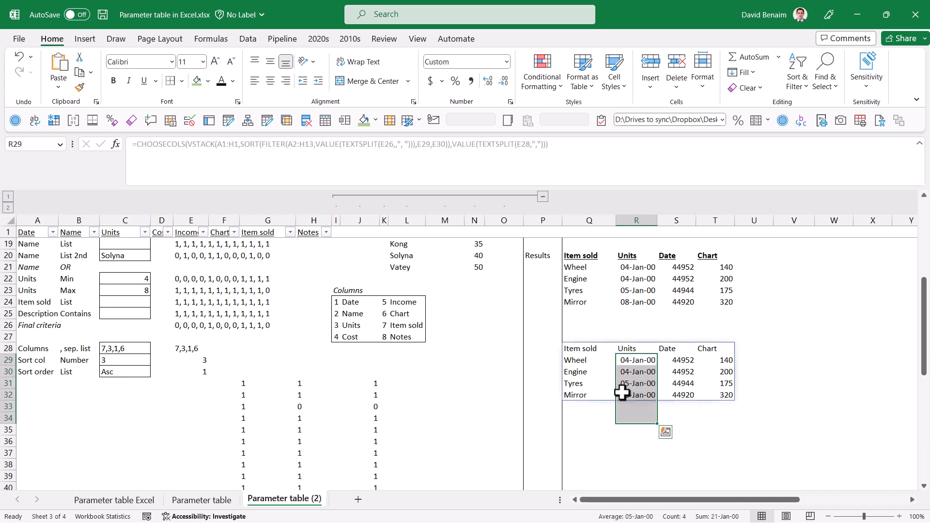
Undo the changes to the sort order, sort column and column list.
key(ctrl+z)
key(ctrl+z)
key(ctrl+z)
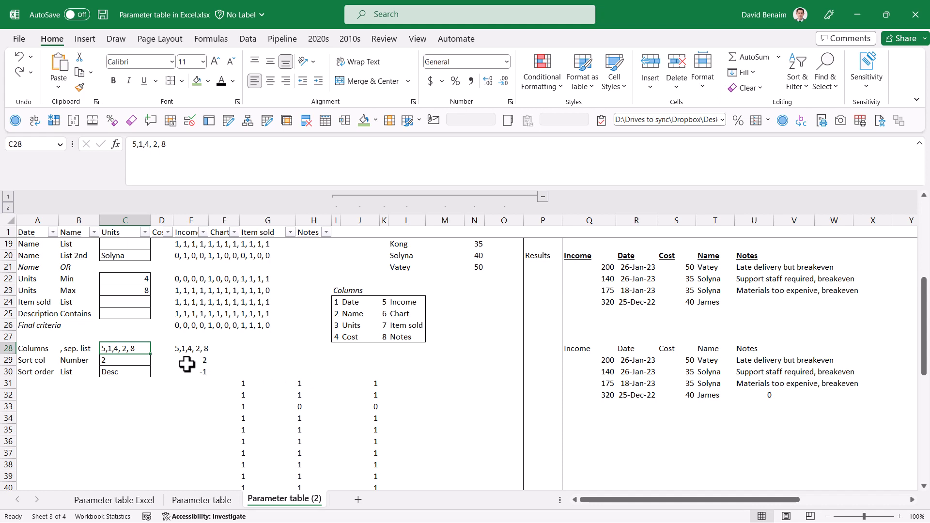
Set the first Name criterion in C19 to the employee listed in L21.
scroll(186, 364, up, 3)
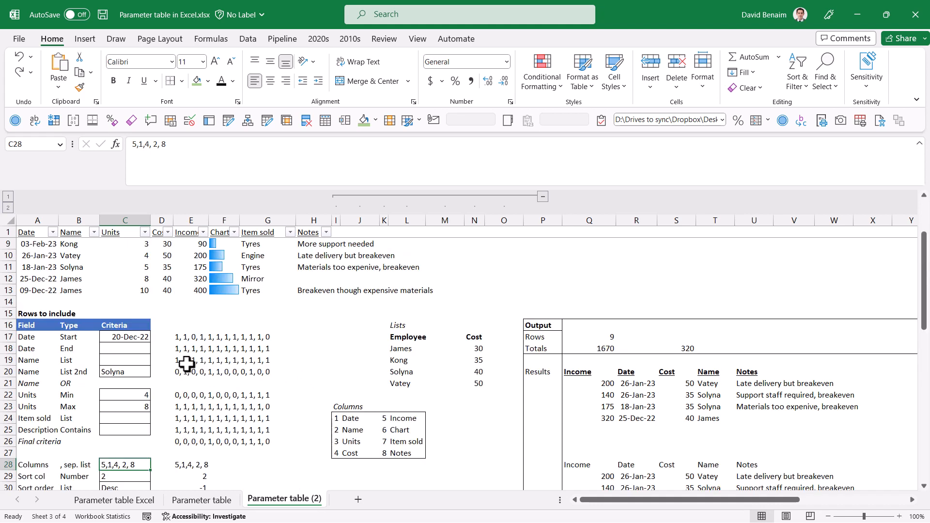
click(133, 361)
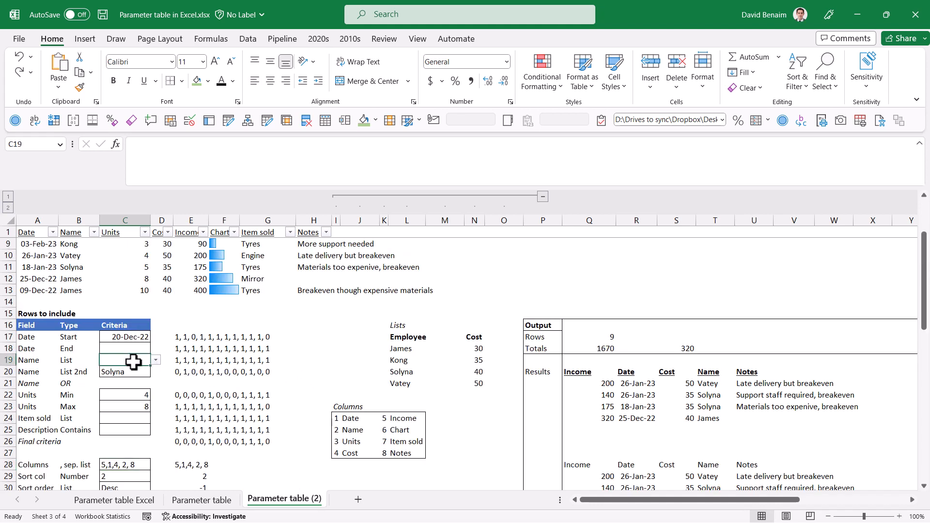
text(va)
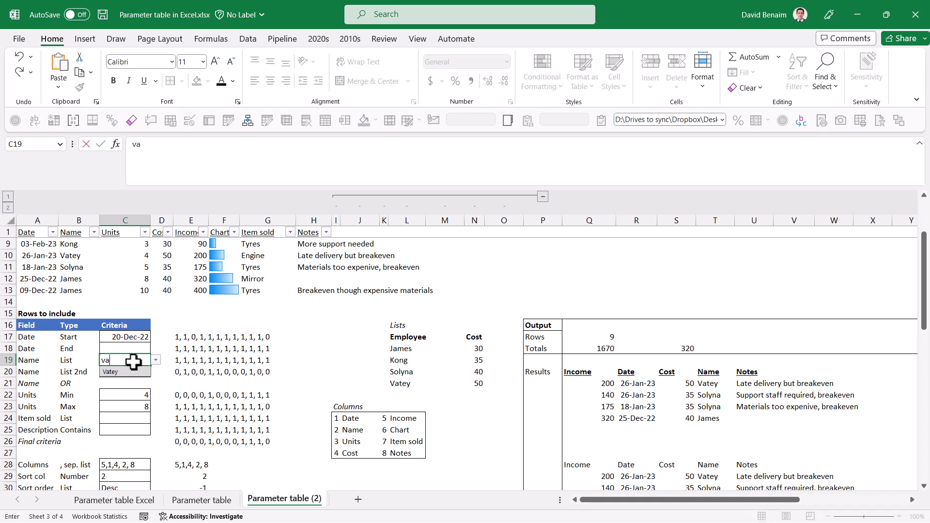
key(Return)
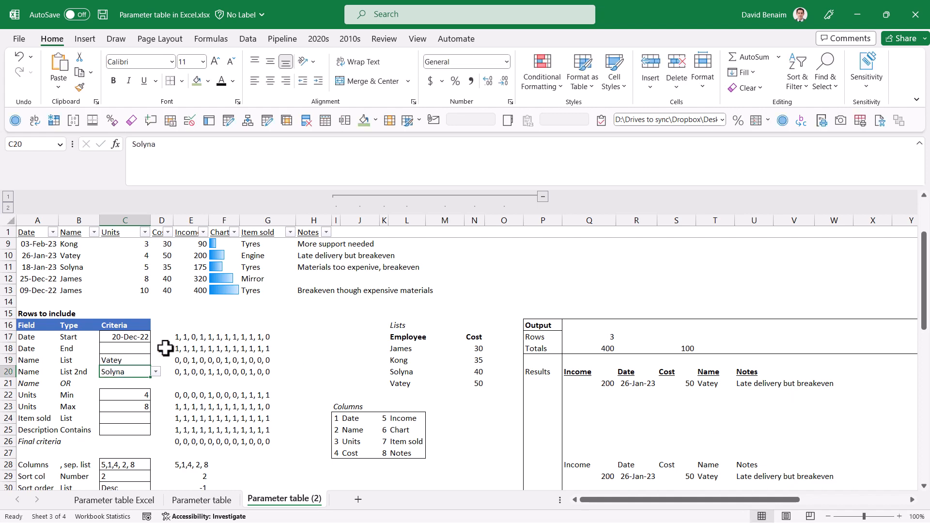
Clear the Units Max and Min criteria in C23 and C22, and check the output rows.
click(135, 409)
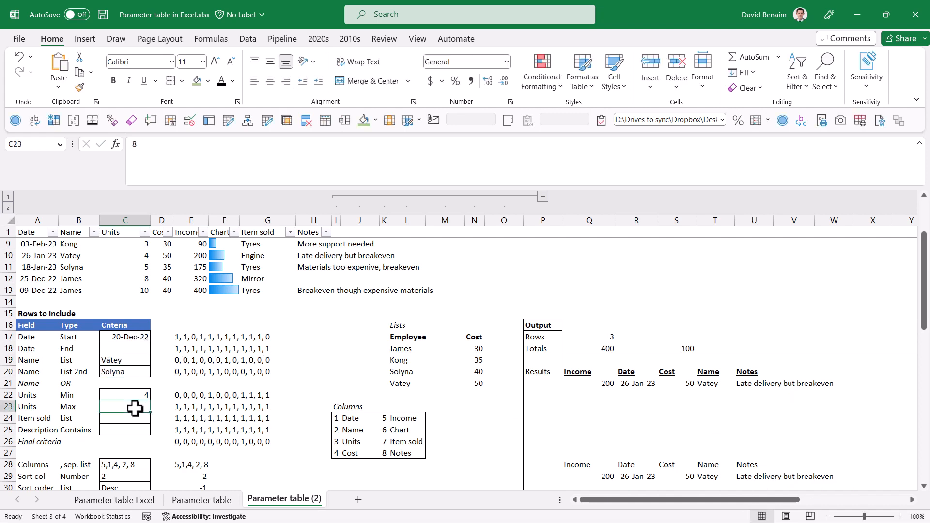
key(Up)
key(Delete)
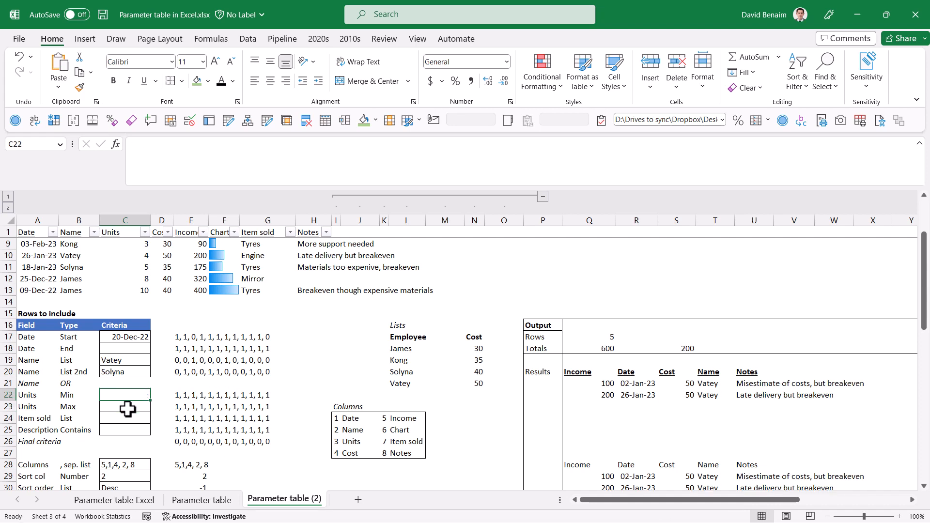
scroll(625, 426, down, 3)
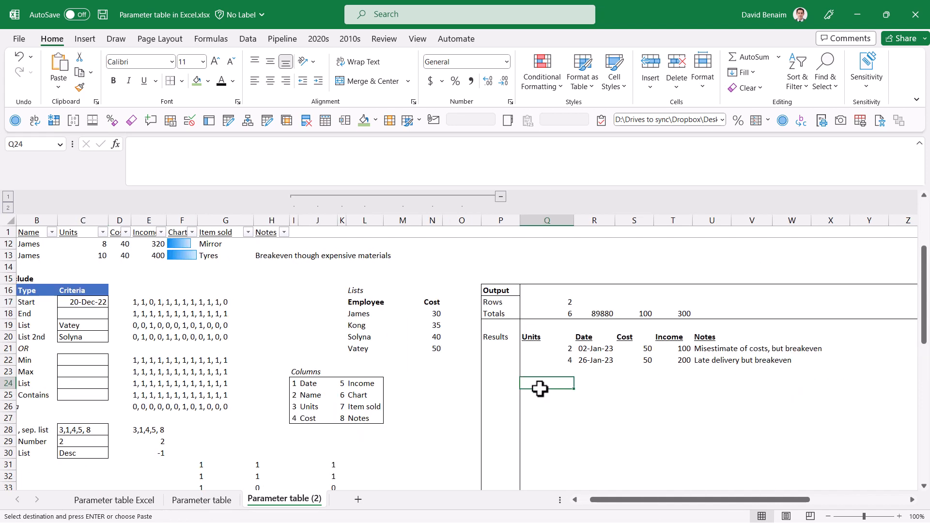
Enter =CHOOSECOLS(VSTACK(A1:H1,SORT(FILTER(A2:H13,VALUE(TEXTSPLIT(E26,,", "))),E29,E30)),VALUE(TEXTSPLIT(E28,","))) in Q24 and clear the criteria in C17:C20.
text(=CHOOSECOLS(VSTACK(A1:H1,SORT(FILTER(A2:H13,VALUE(TEXTSPLIT(E26,,", "))),E29,E30)),VALUE(TEXTSPLIT(E28,","))))
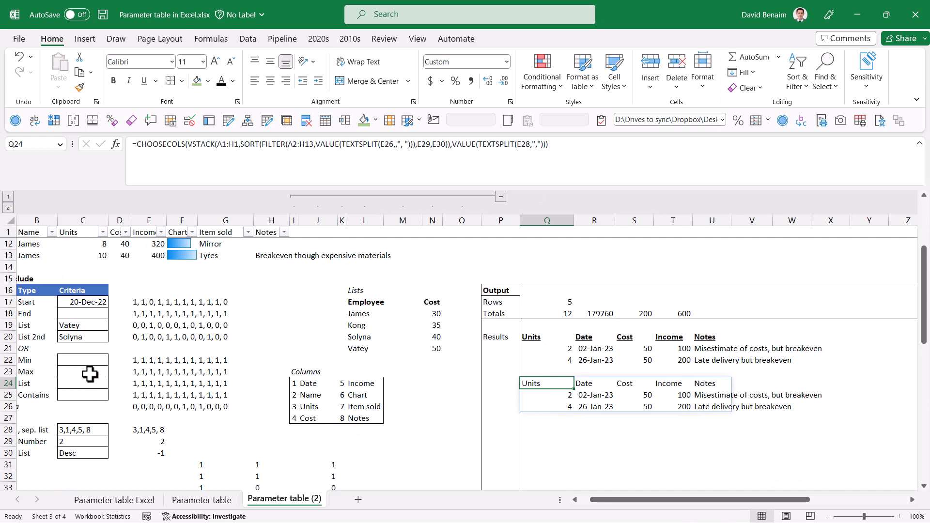
drag(93, 302, 96, 336)
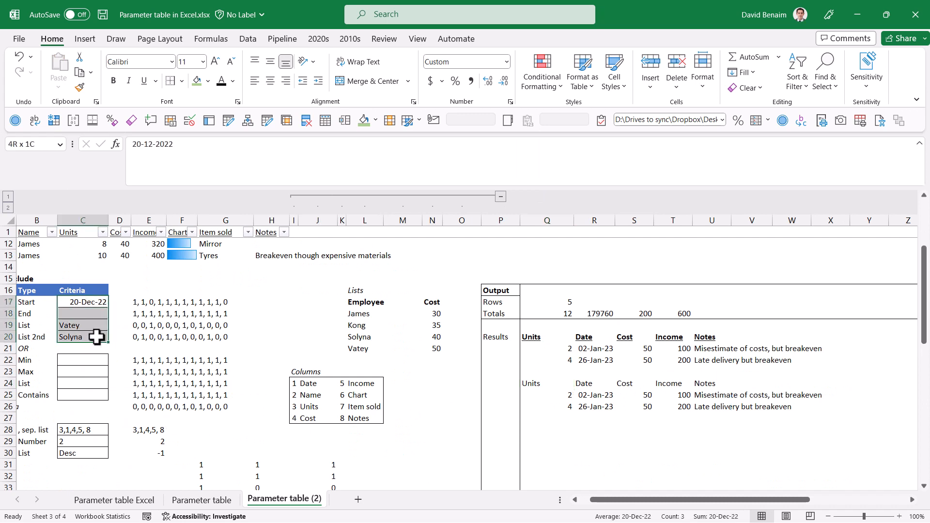
key(Delete)
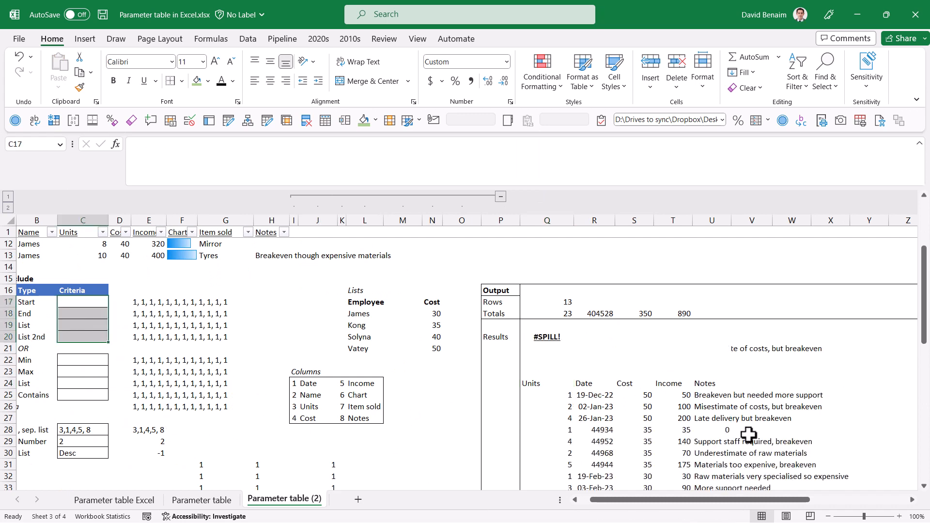
click(547, 336)
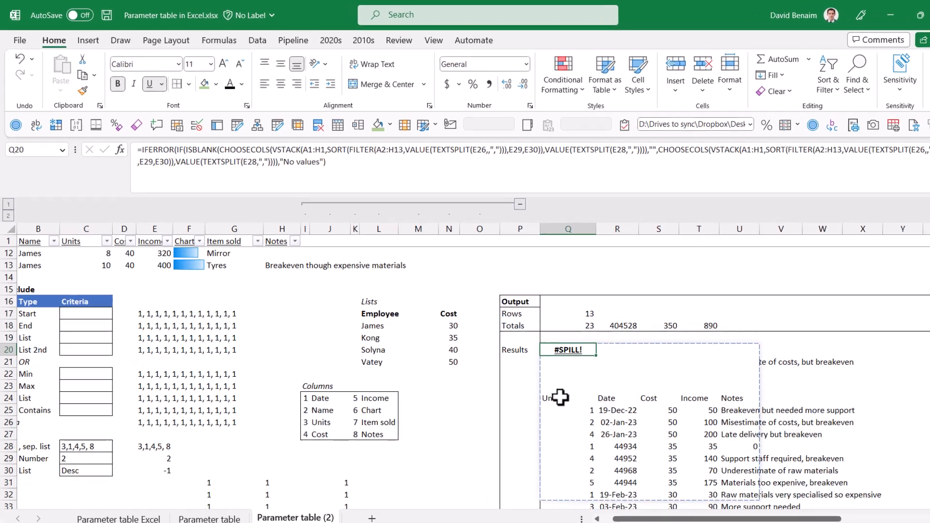
Wrap the Q24 formula in IF so that values equal to "" return "" and all others return the same CHOOSECOLS expression.
click(546, 384)
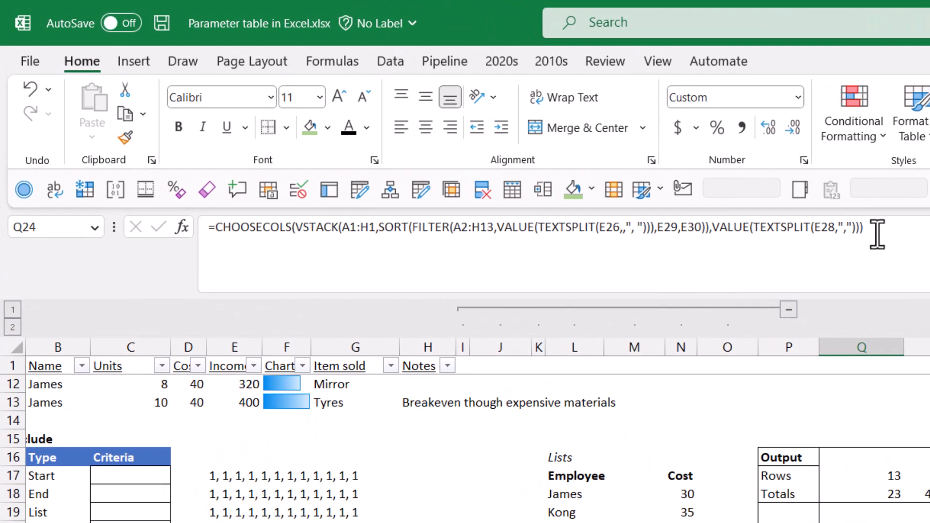
drag(887, 230, 218, 223)
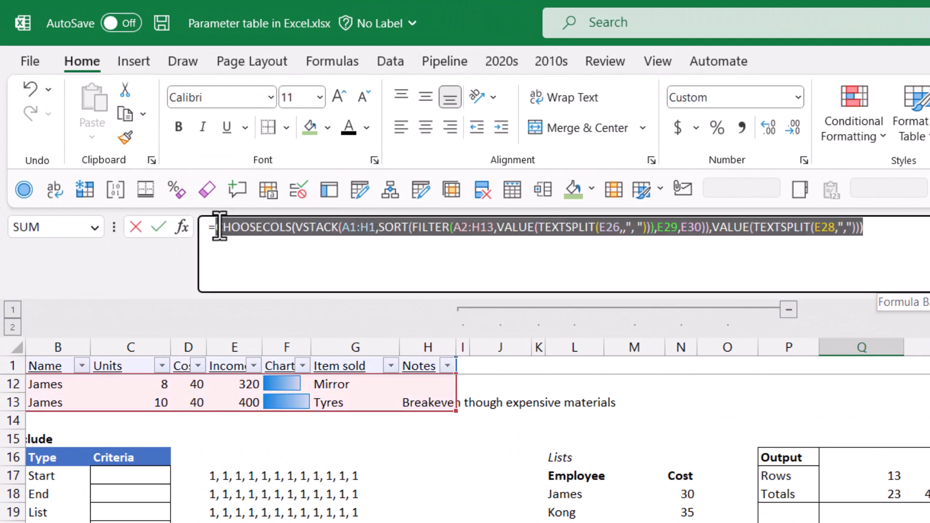
right_click(237, 227)
click(308, 266)
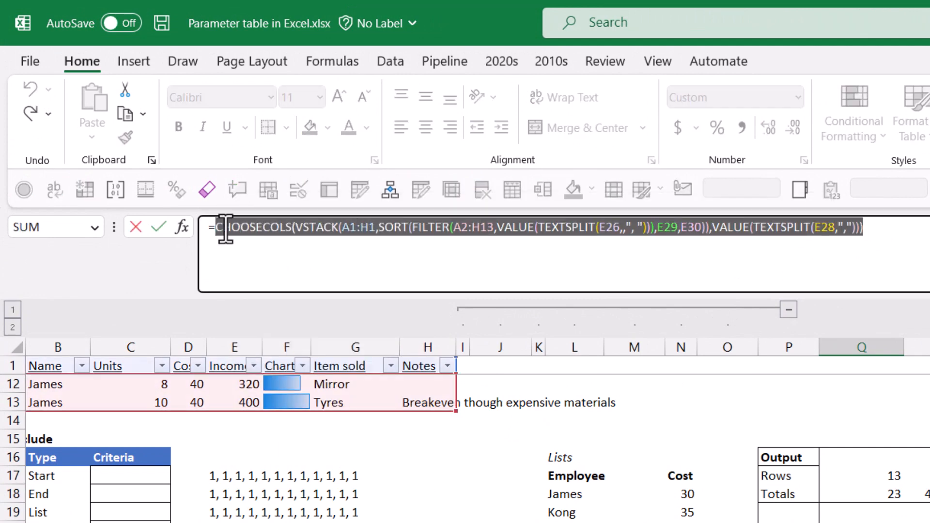
click(217, 225)
text(IF()
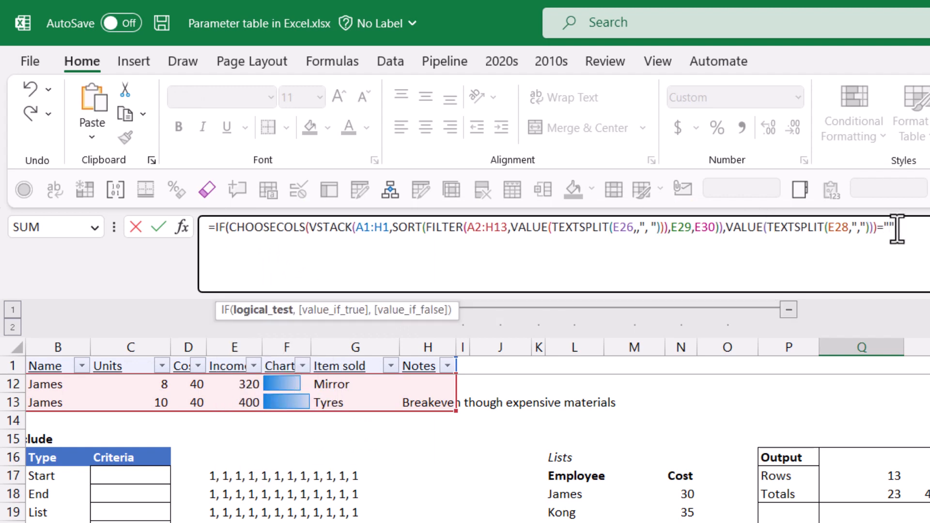
text(,)
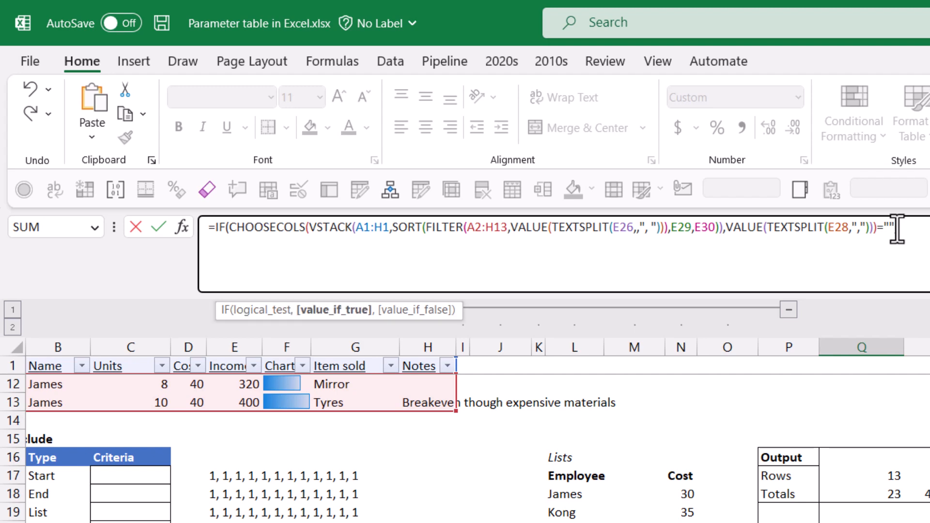
text(,"",)
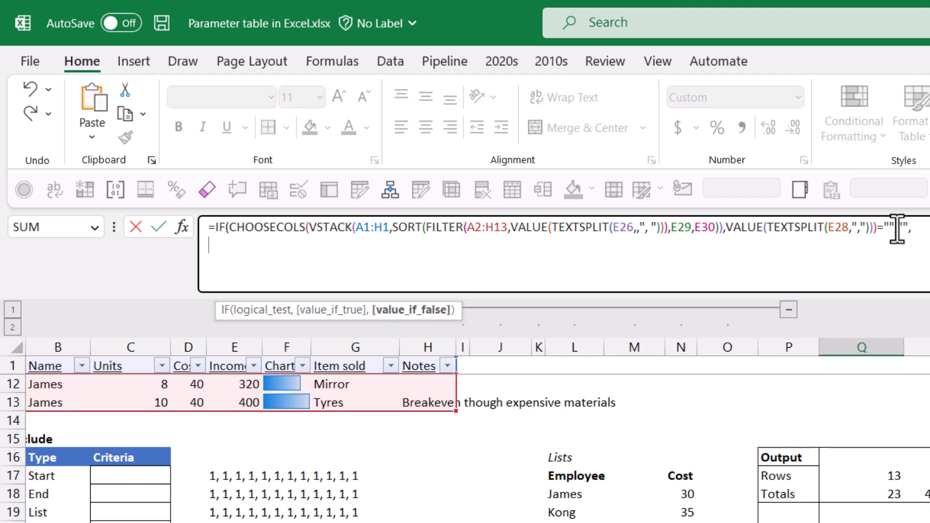
key(ctrl+v)
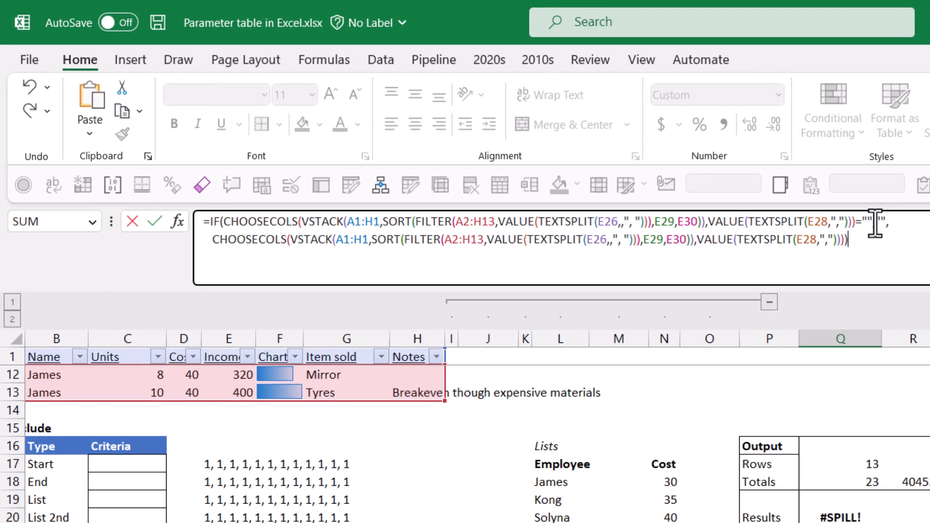
key(Return)
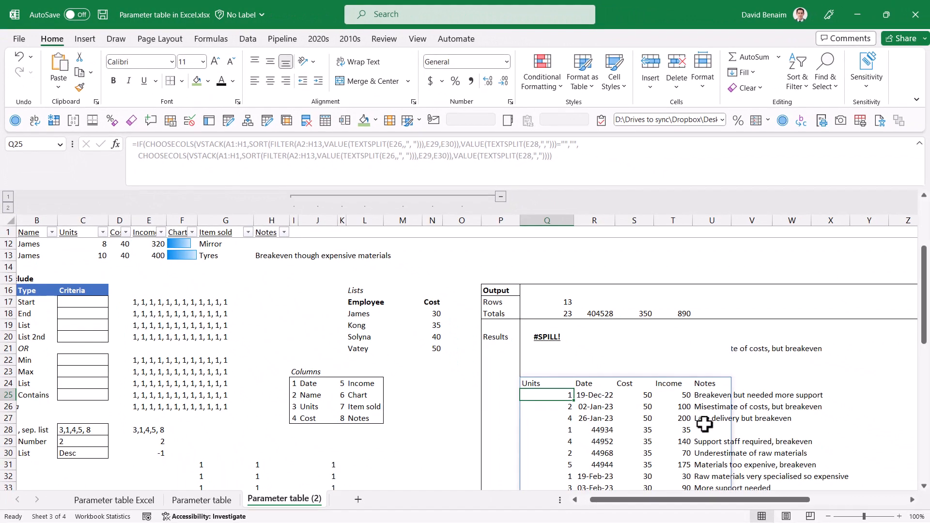
Format the output dates in R27:R35 as dates, and set the Name criteria in C19 and C20 to the employees in L20 and L18.
click(709, 431)
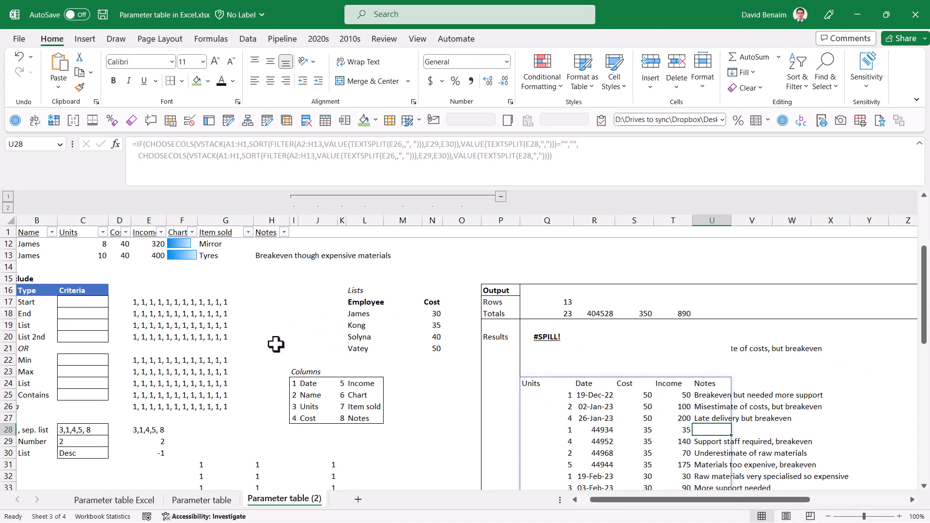
drag(596, 418, 599, 475)
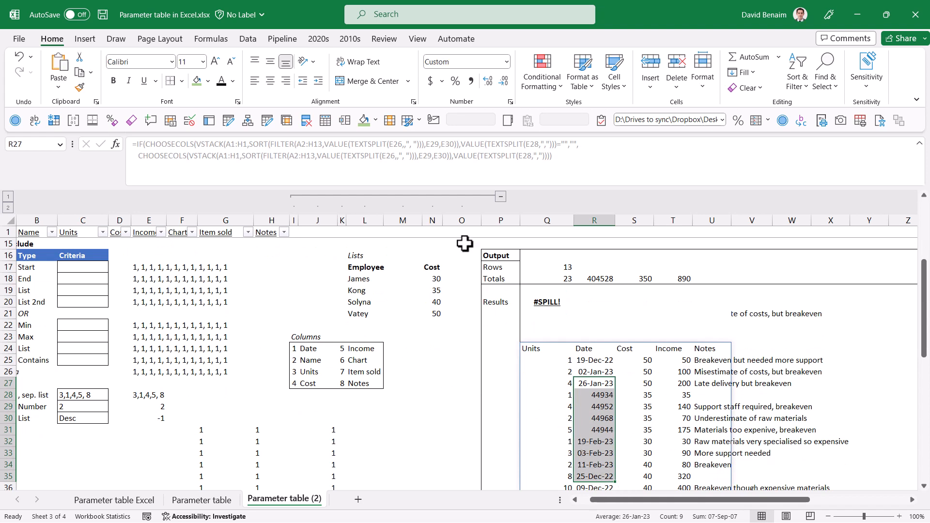
key(ctrl+shift+3)
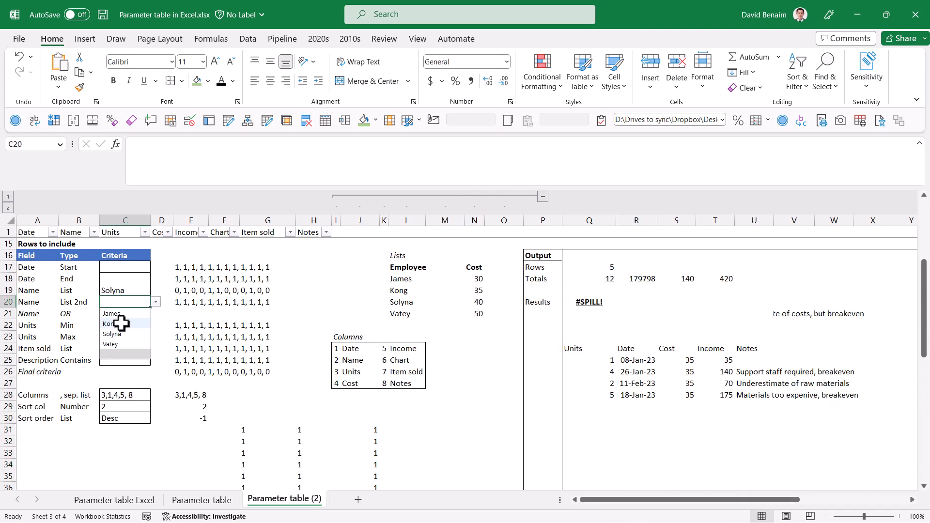
click(111, 314)
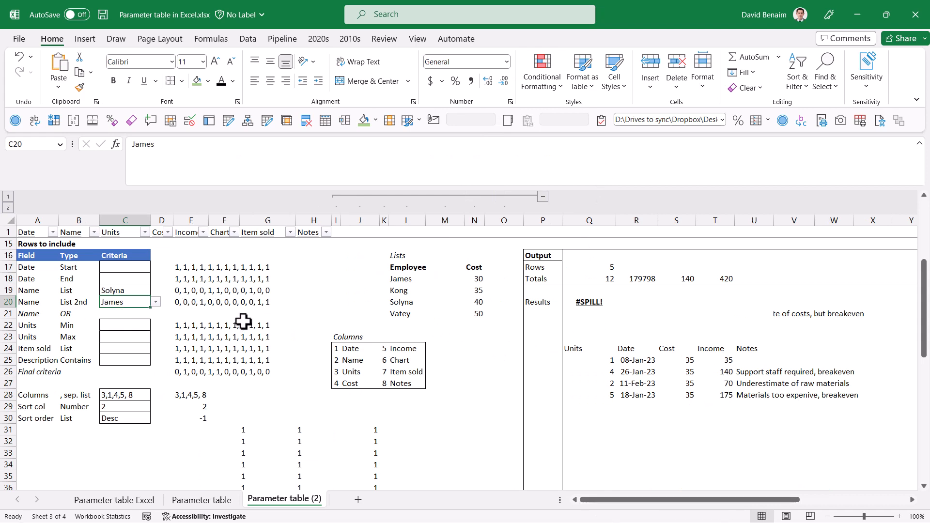
Convert the data range A1:H13 into a table with headers and name it Source.
scroll(140, 253, up, 4)
drag(35, 232, 303, 372)
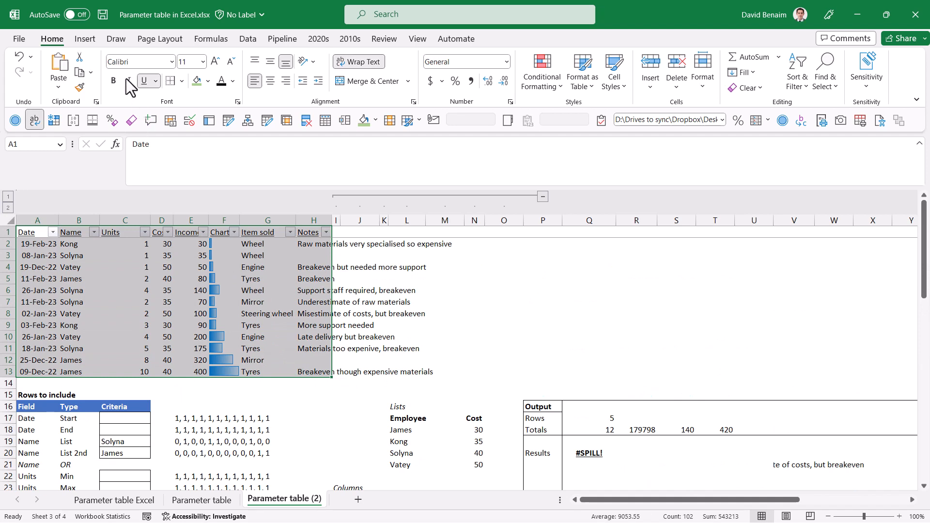
click(85, 36)
click(113, 70)
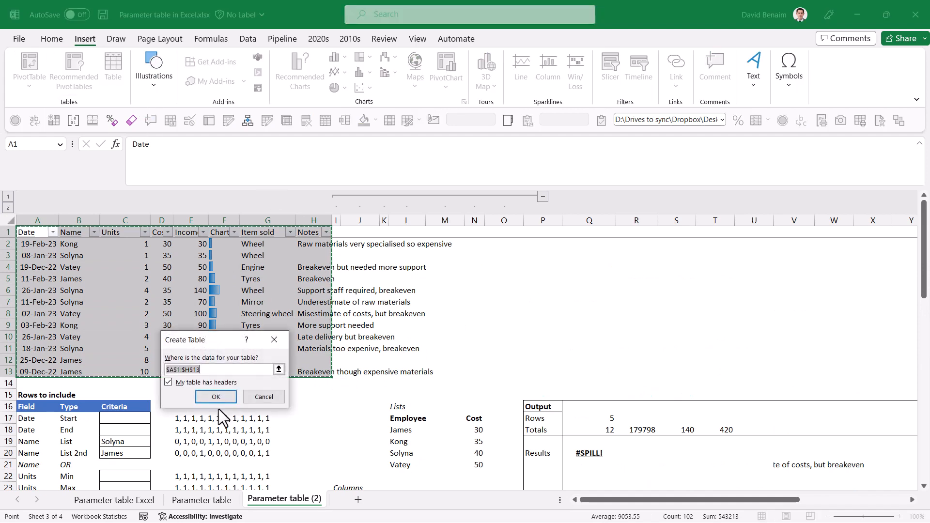
click(216, 397)
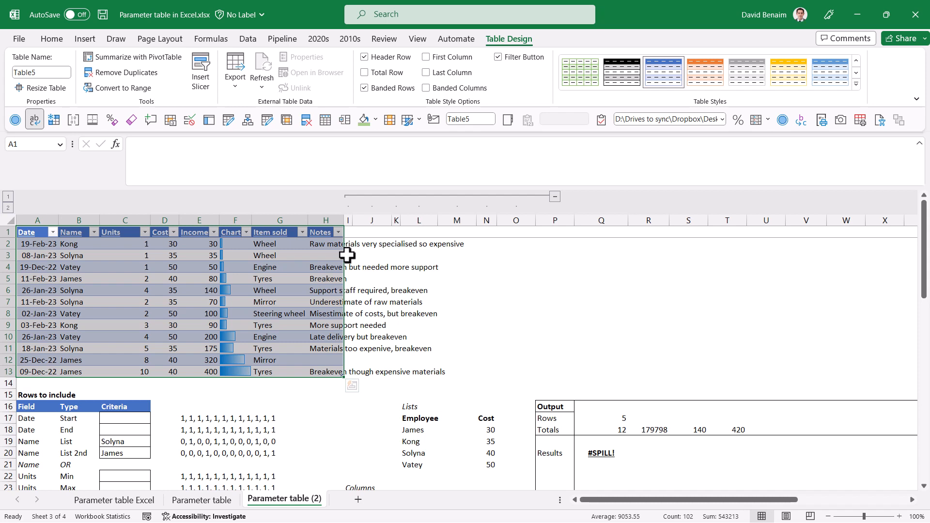
click(327, 290)
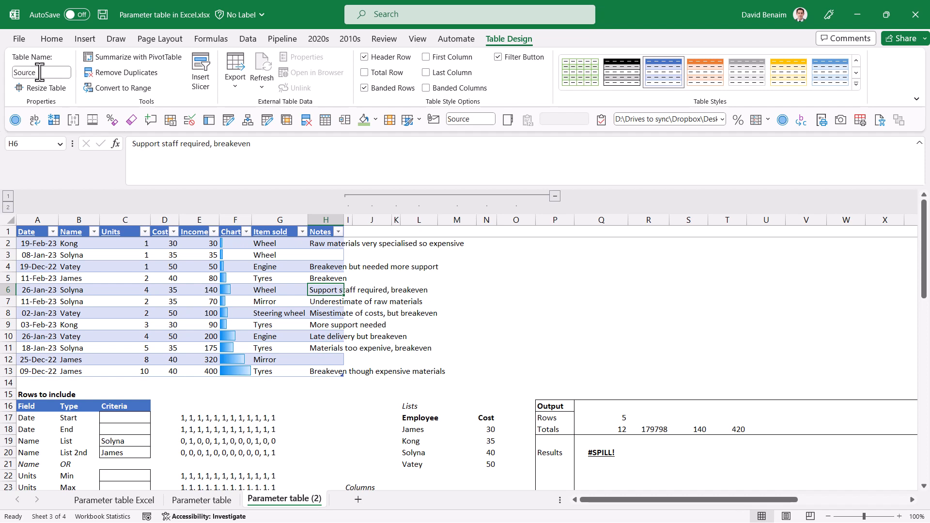
click(636, 265)
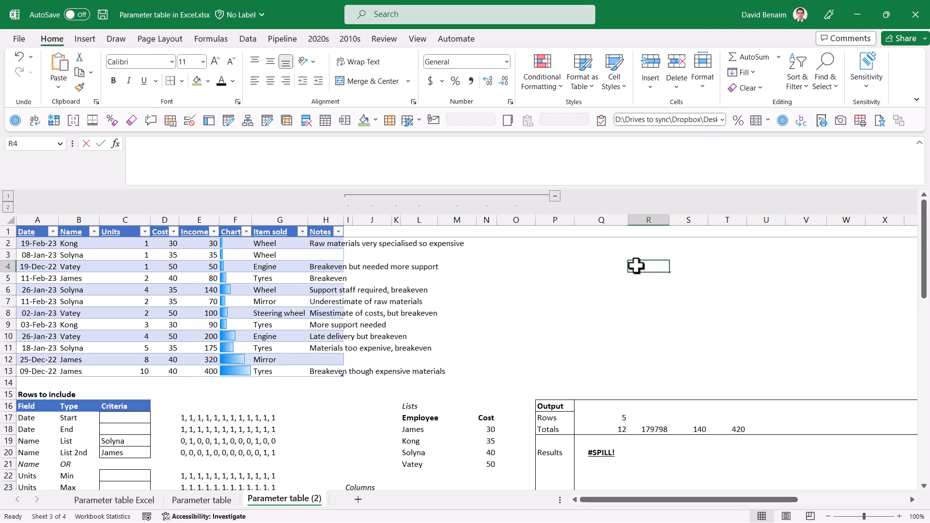
text(=i)
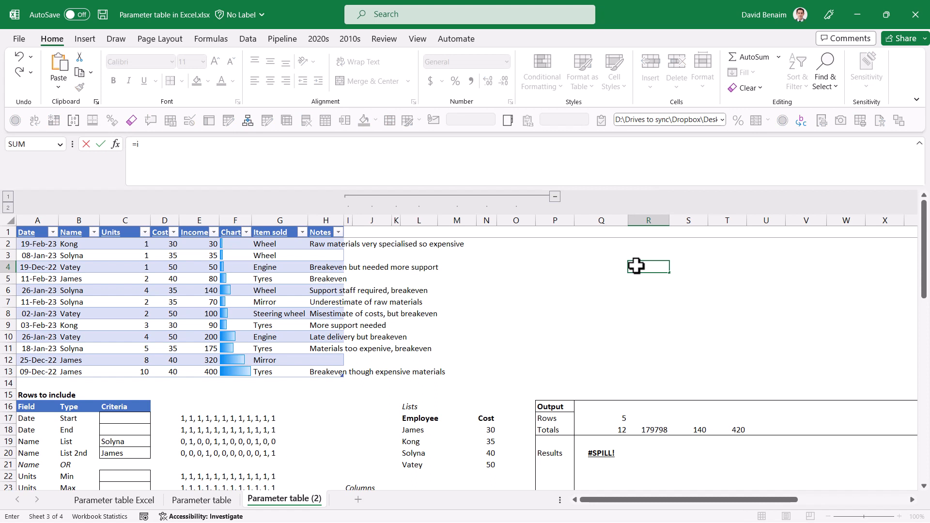
text(f()
click(127, 442)
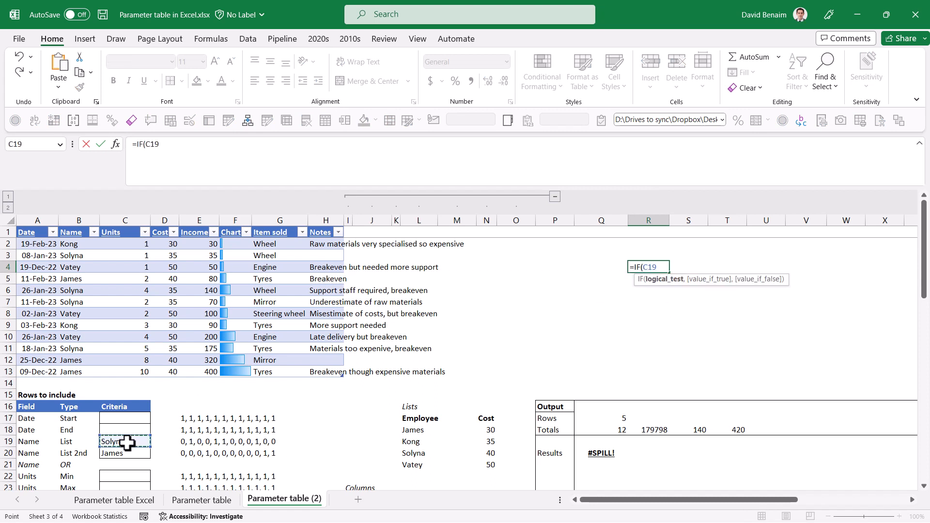
text(=)
drag(85, 245, 76, 372)
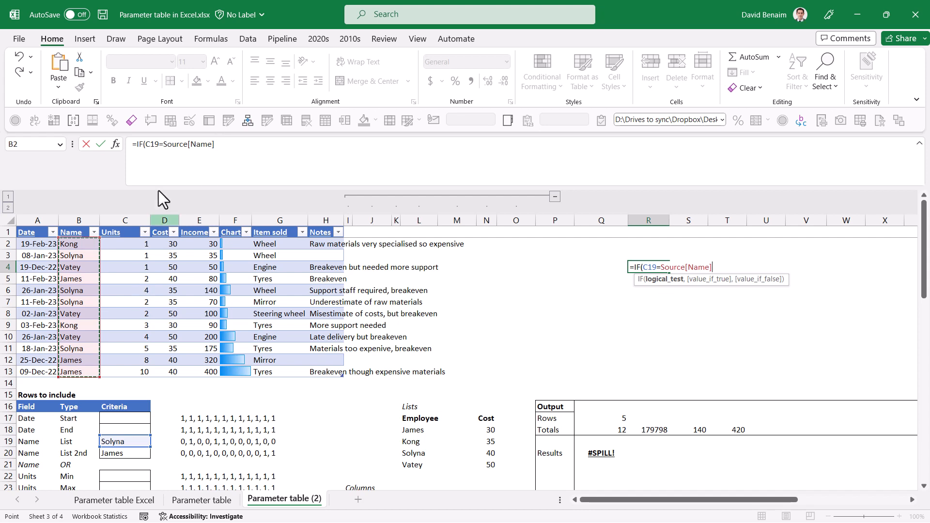
key(Escape)
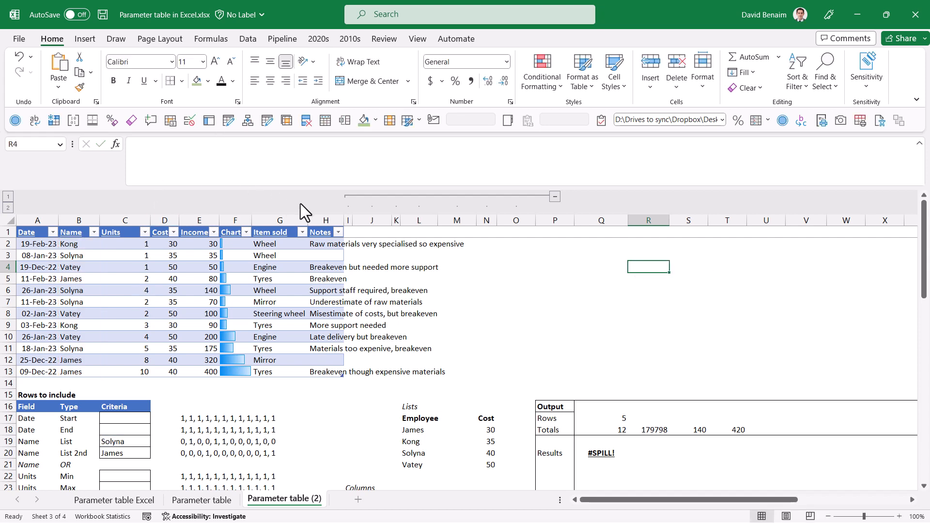
Apply the orange table style with banded rows to the Source table.
click(216, 301)
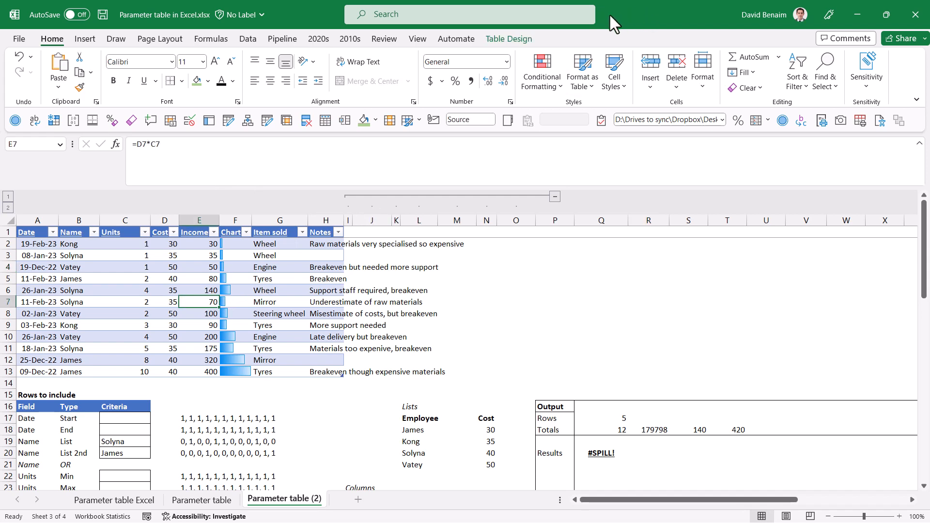
click(528, 38)
click(709, 75)
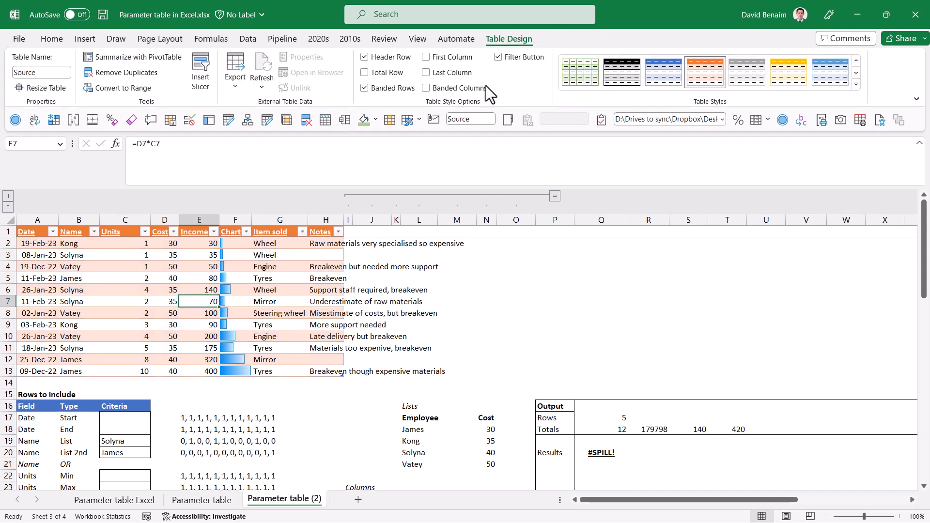
click(400, 89)
click(399, 89)
scroll(156, 400, down, 4)
scroll(282, 338, up, 4)
Add a table column headed Grow in I1, widening column I and reducing row 1 to a single line's height.
click(357, 230)
key(Left)
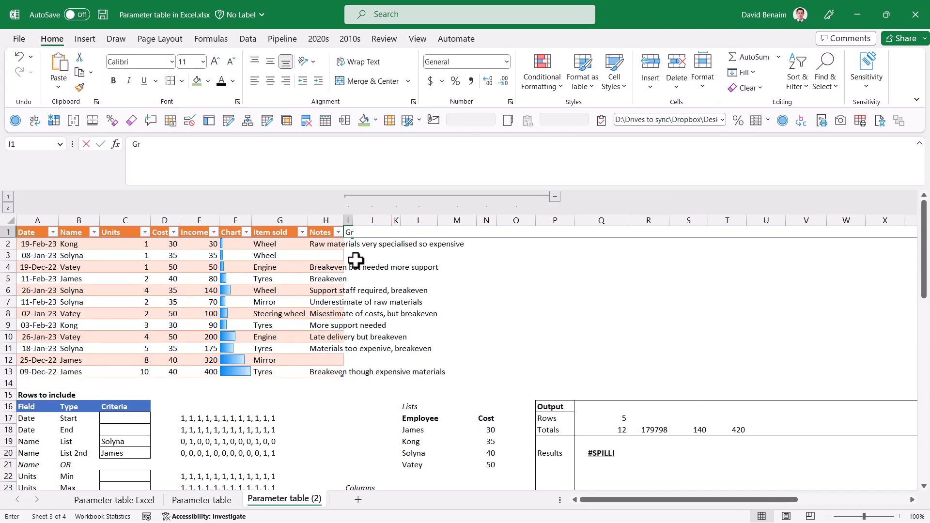
text(ow)
key(Tab)
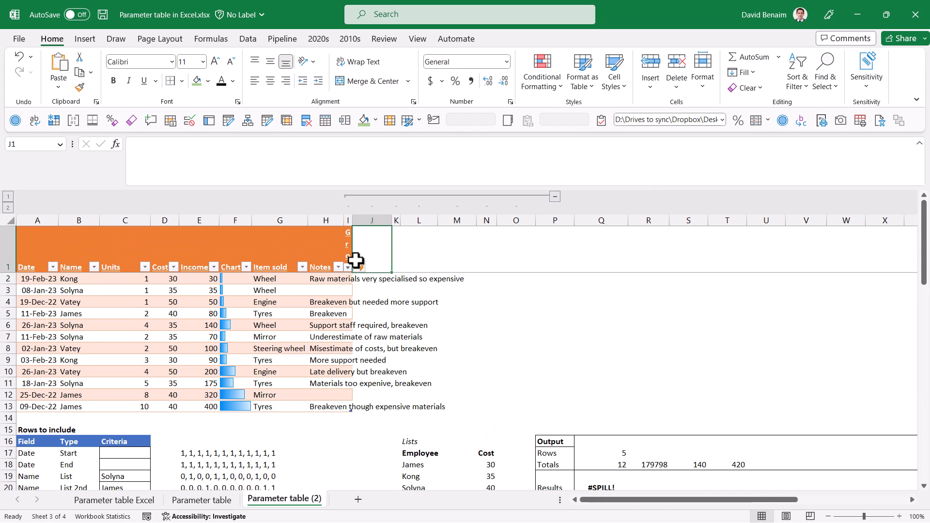
drag(354, 219, 369, 219)
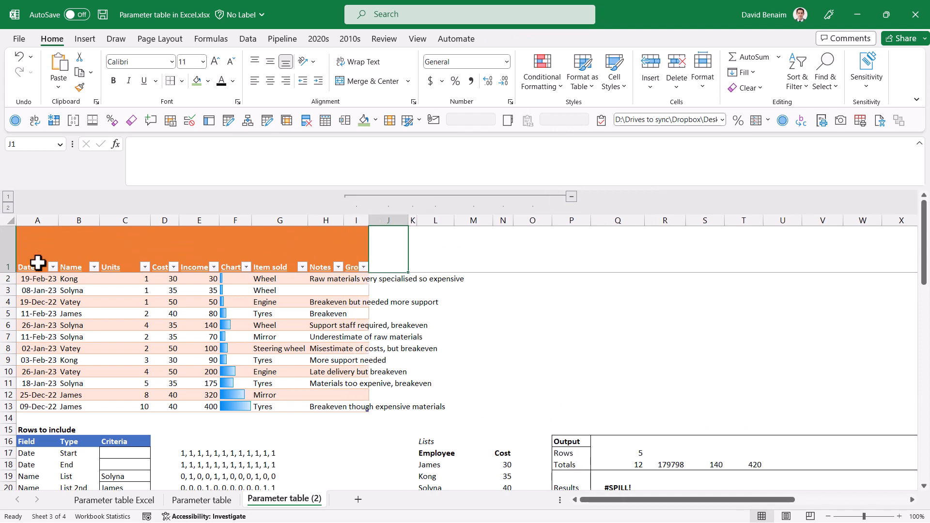
drag(11, 273, 11, 238)
click(322, 301)
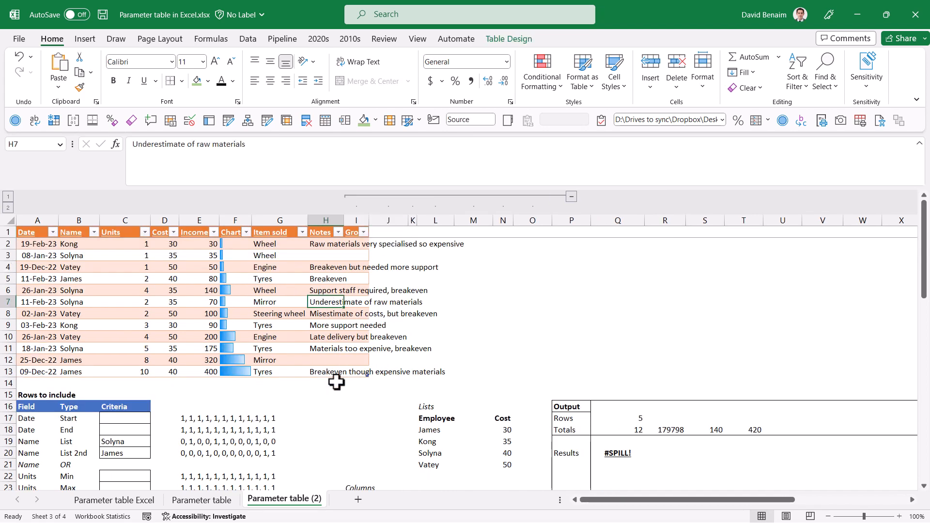
Copy the ARRAYTOTEXT formula text from E19 into the Name OR row's cell E21.
scroll(274, 451, down, 3)
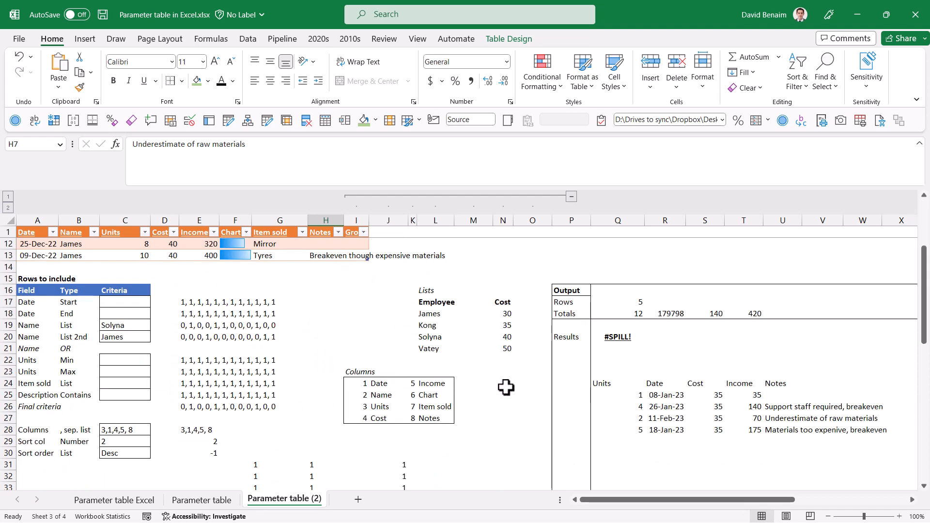
click(191, 348)
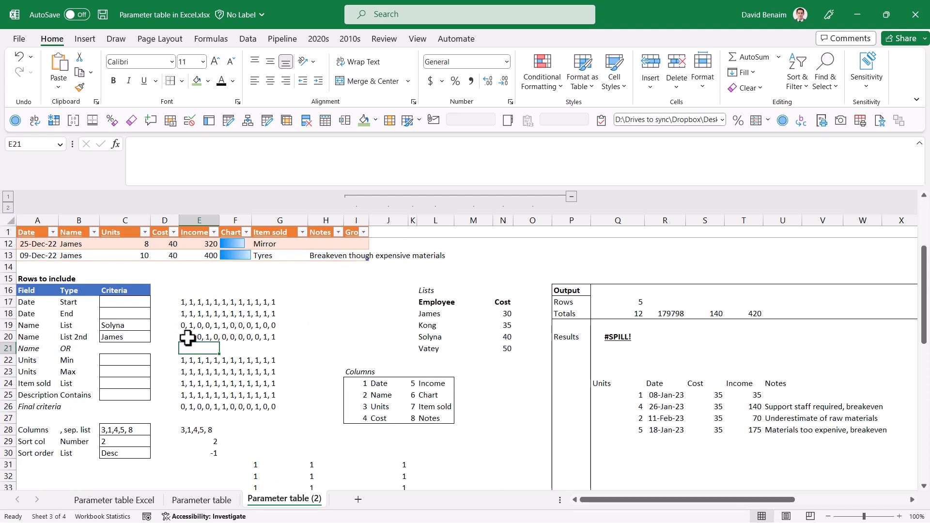
click(164, 156)
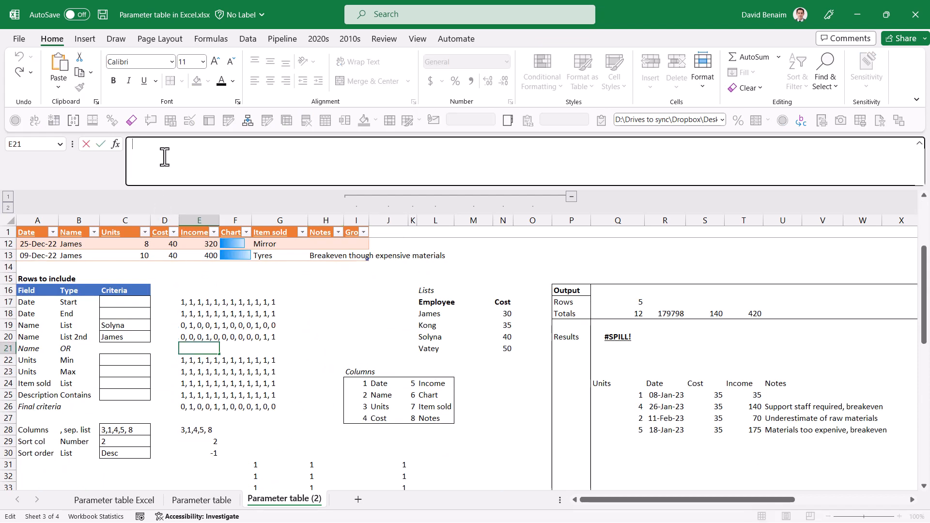
click(189, 325)
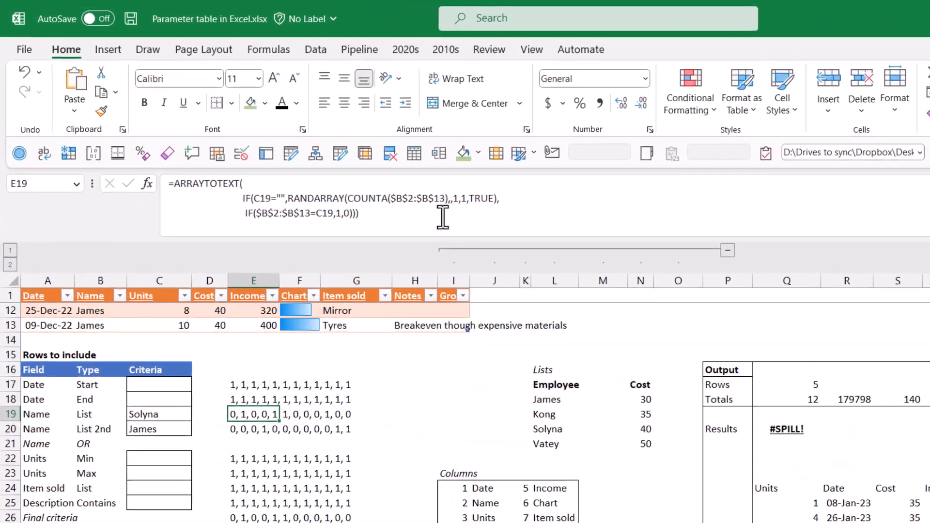
drag(346, 170, 3, 121)
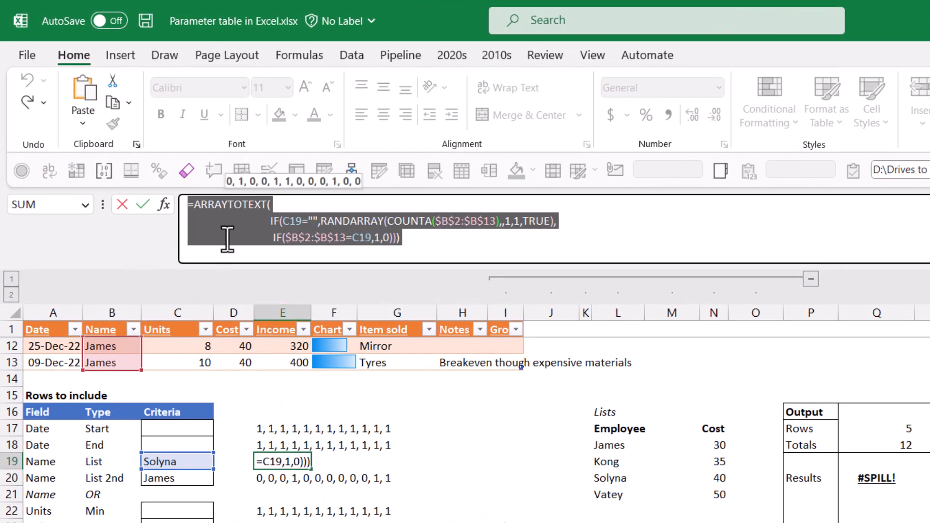
key(Escape)
click(276, 492)
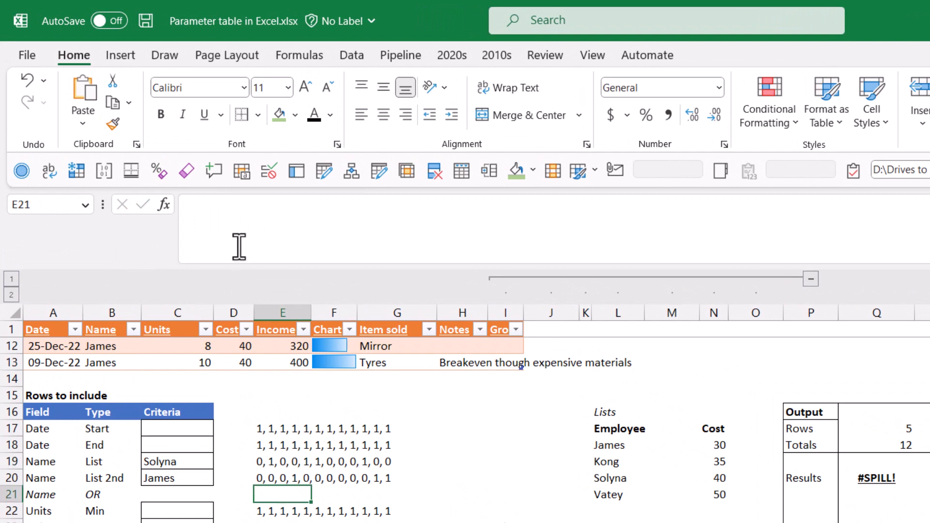
click(245, 227)
key(ctrl+v)
In E21's formula, put the whole IF expression on one line, then add a comma and a duplicate of that expression on a new line.
drag(274, 239, 159, 240)
key(BackSpace)
key(BackSpace)
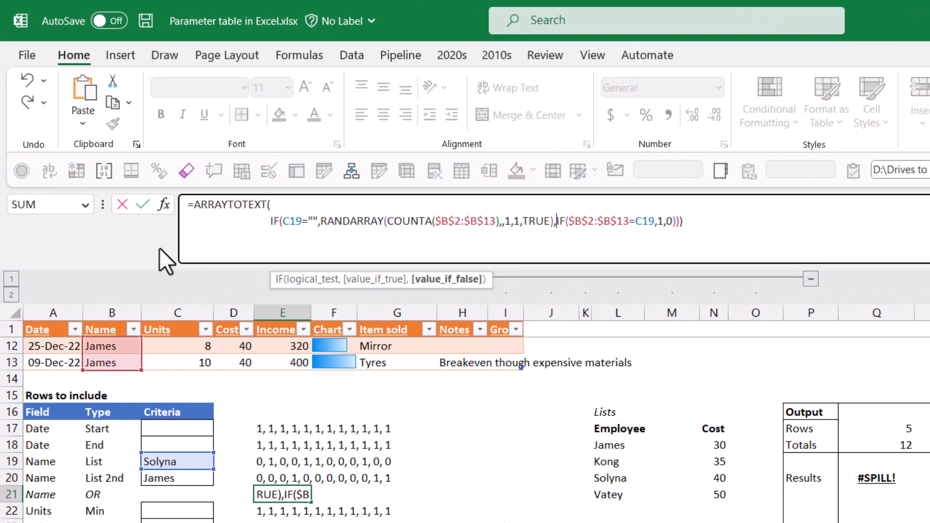
drag(723, 215, 268, 232)
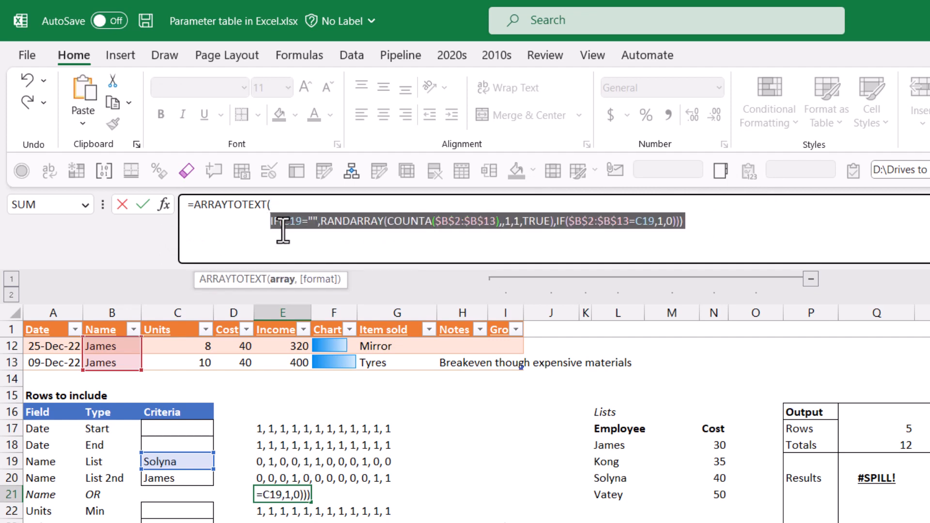
click(283, 228)
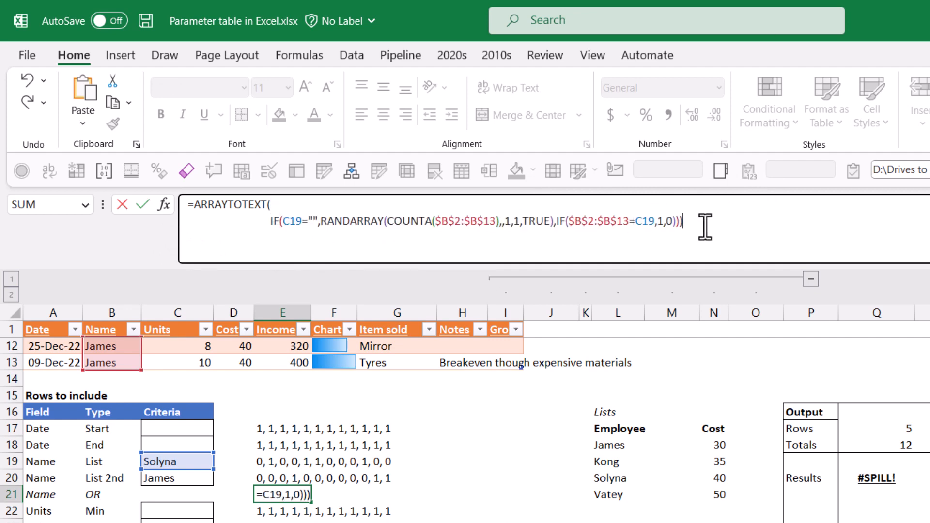
text(,)
key(ctrl+v)
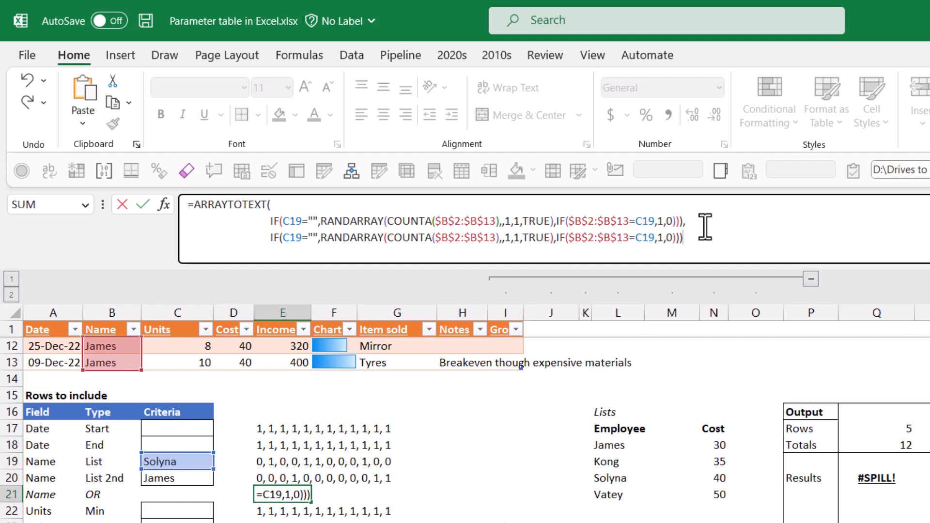
In E21's formula, join the two IF expressions with + instead of a comma and change both C19 references in the second to C20.
click(684, 221)
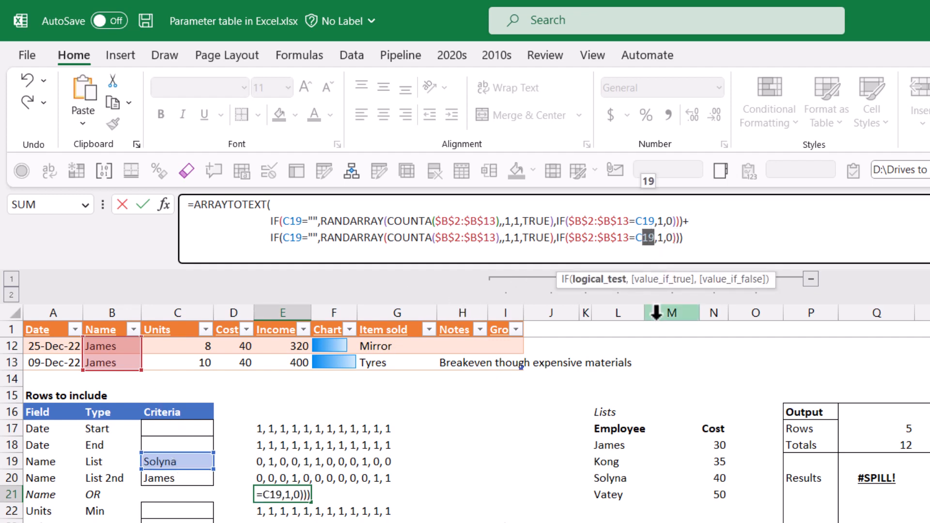
text(20)
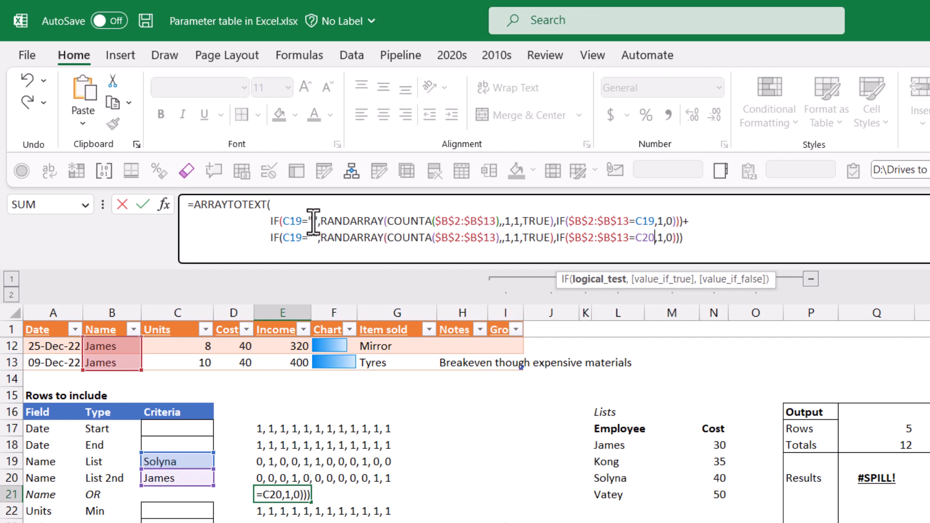
click(298, 237)
text(20)
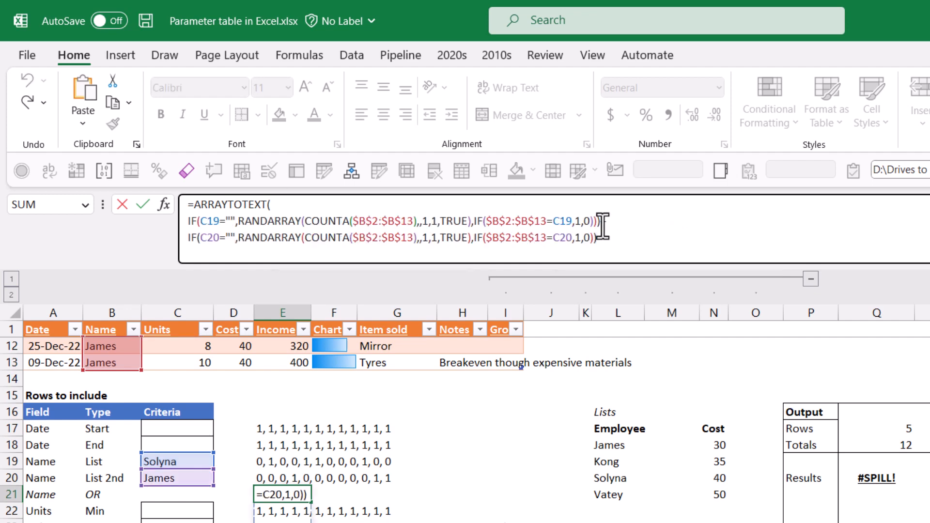
Remove the extra closing parenthesis before the + sign and enter the combined formula in E21.
click(602, 224)
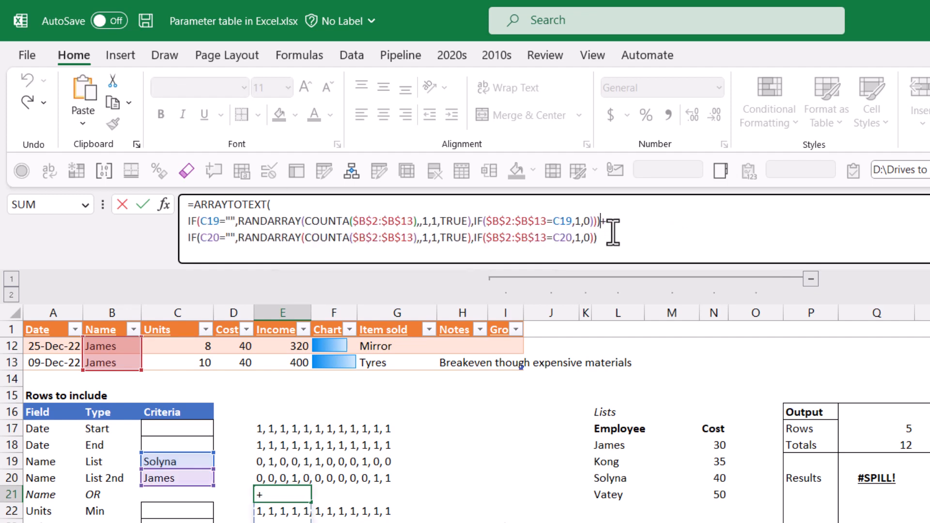
key(BackSpace)
key(Down)
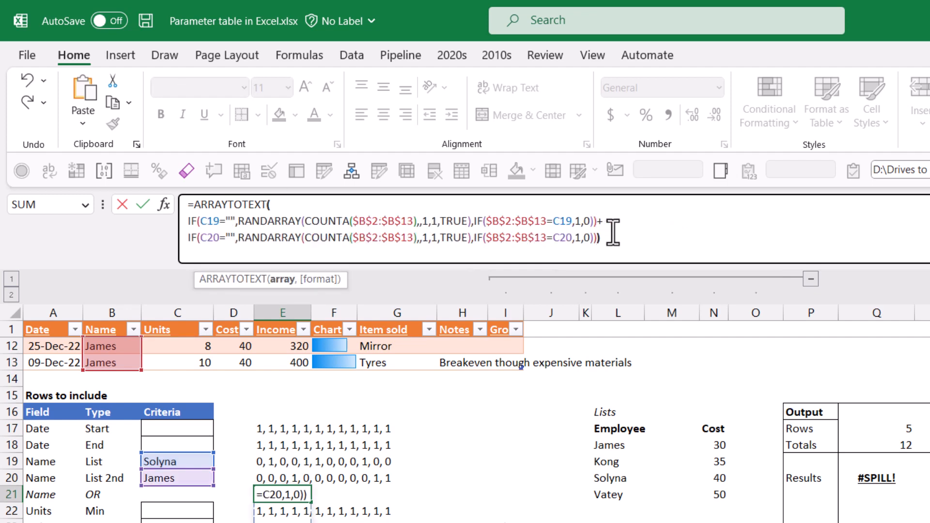
key(Return)
key(Up)
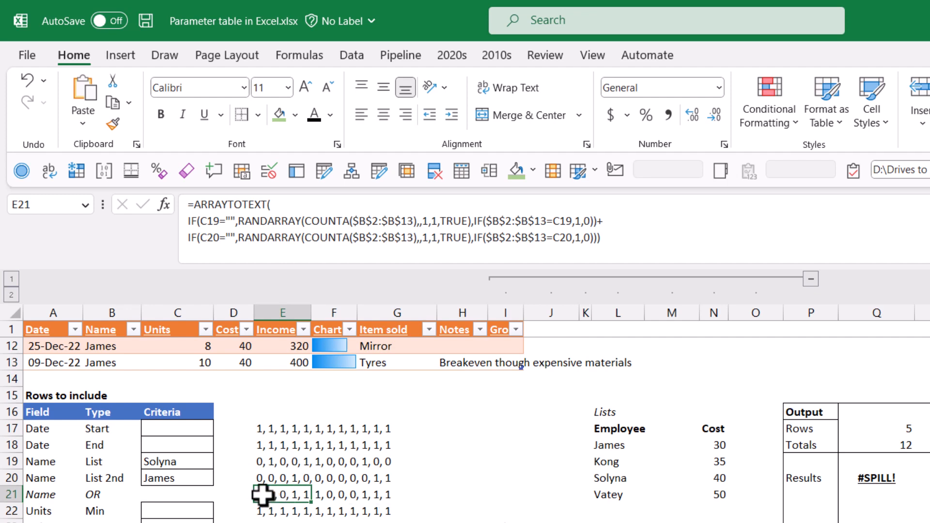
Clear the second Name criterion in C20 to test how the arrays in E20 and E21 handle a blank.
click(179, 479)
key(Delete)
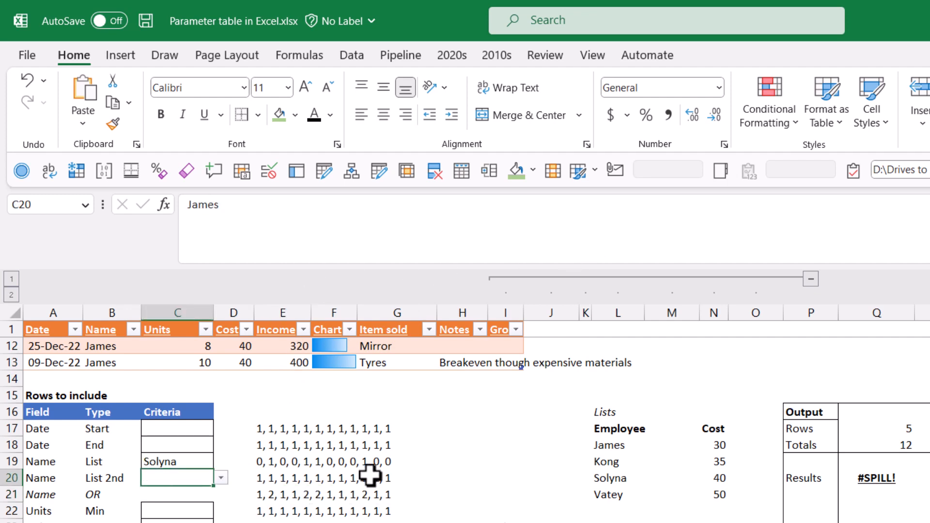
key(Right)
key(Right)
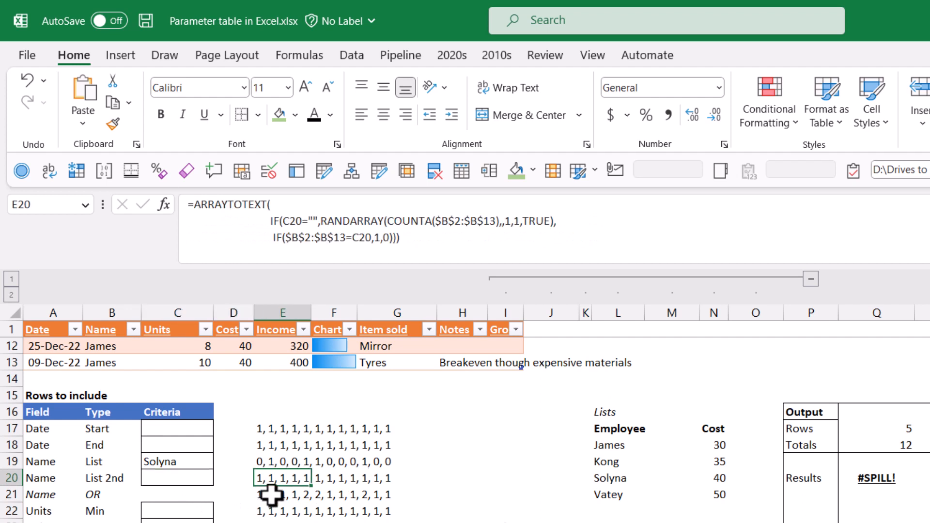
mouse_move(260, 494)
mouse_down()
mouse_move(399, 498)
mouse_move(264, 501)
mouse_move(275, 499)
mouse_up()
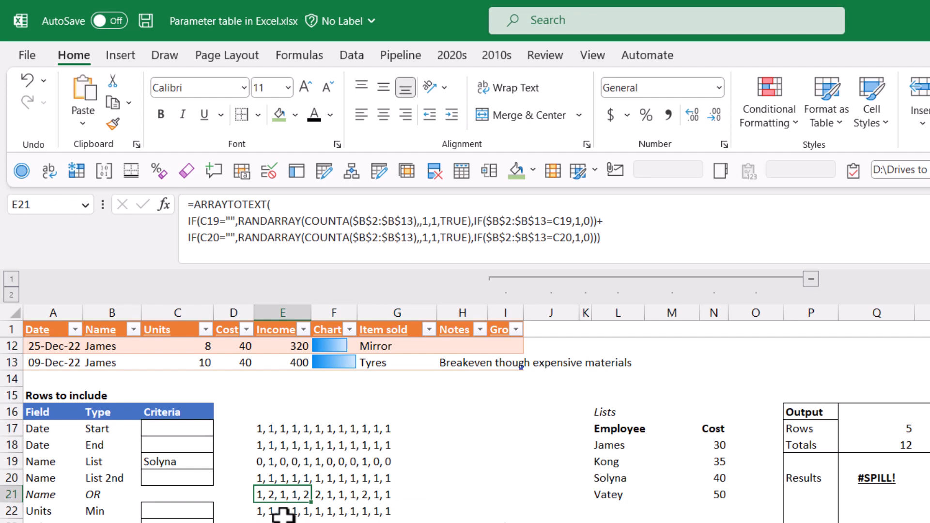
key(Left)
key(Left)
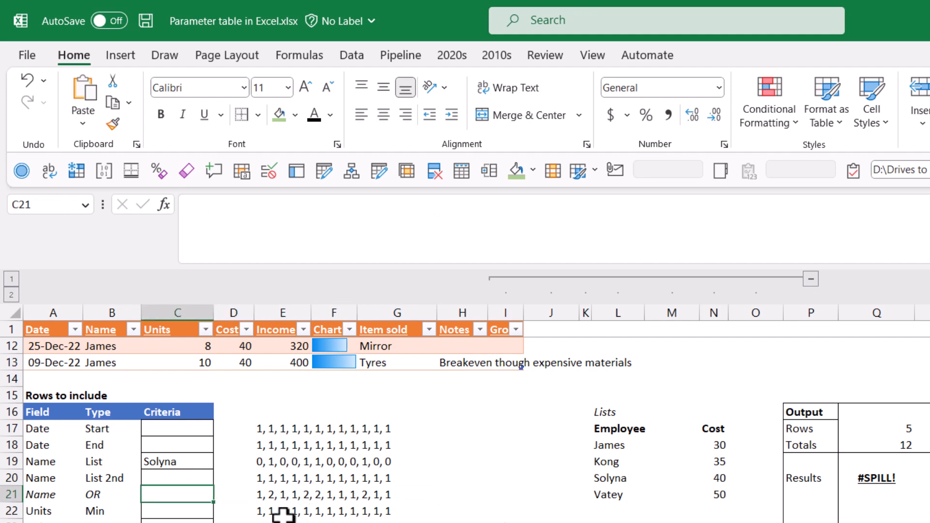
key(Up)
key(Up)
key(Down)
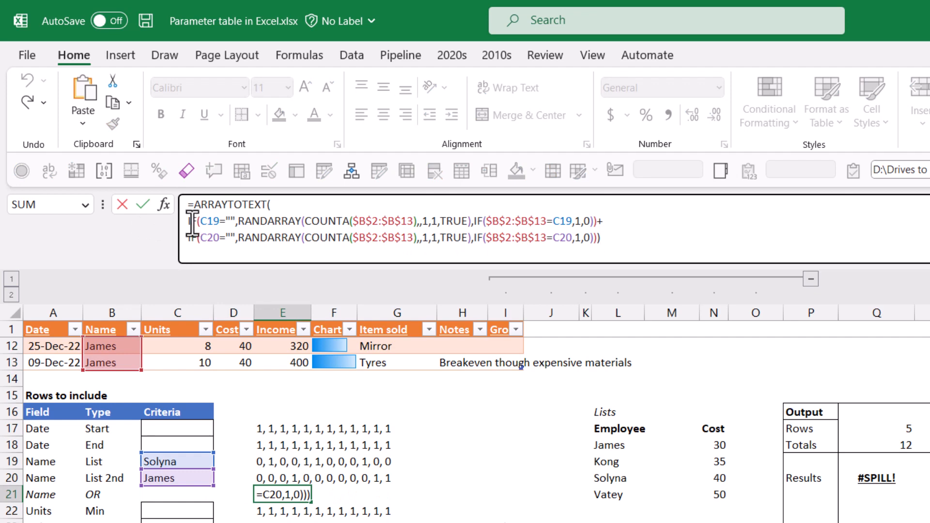
Wrap E21's ARRAYTOTEXT formula in an IF whose logical test is COUNTA(C19:C20)=2.
click(189, 221)
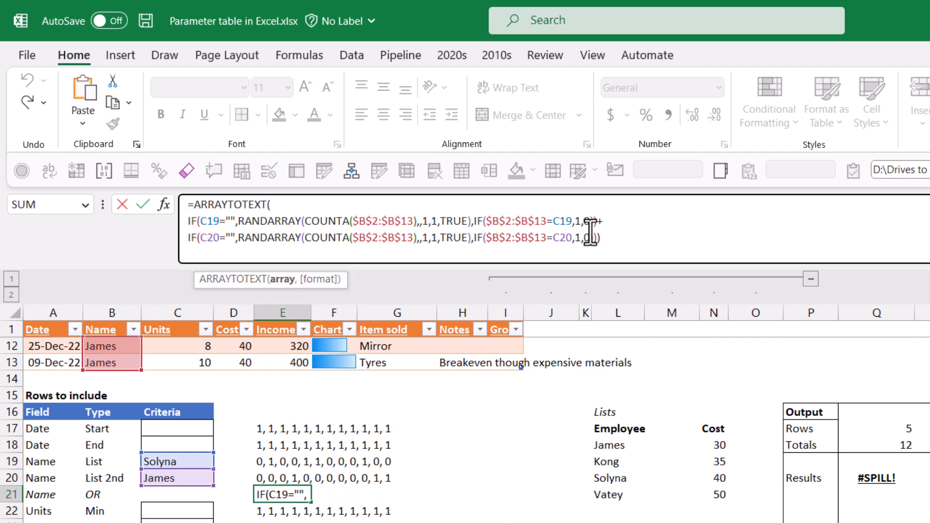
drag(611, 241, 196, 209)
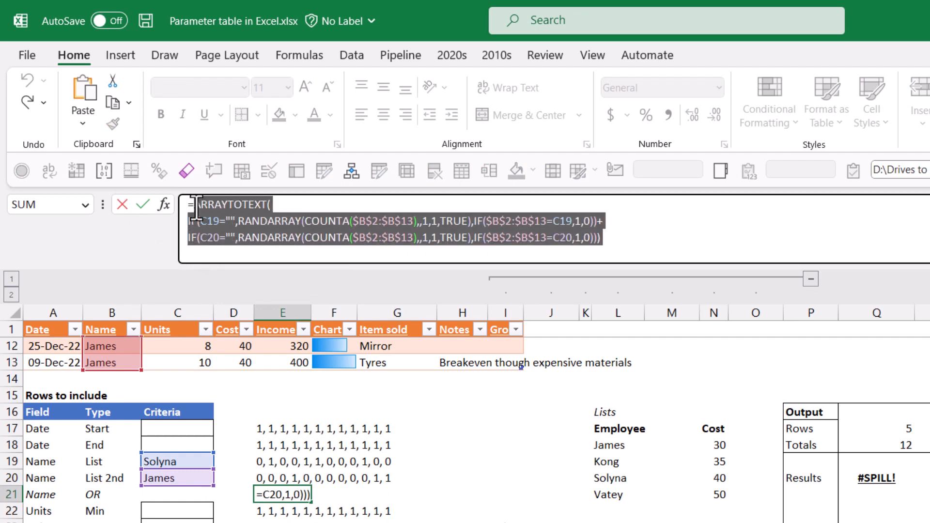
click(196, 210)
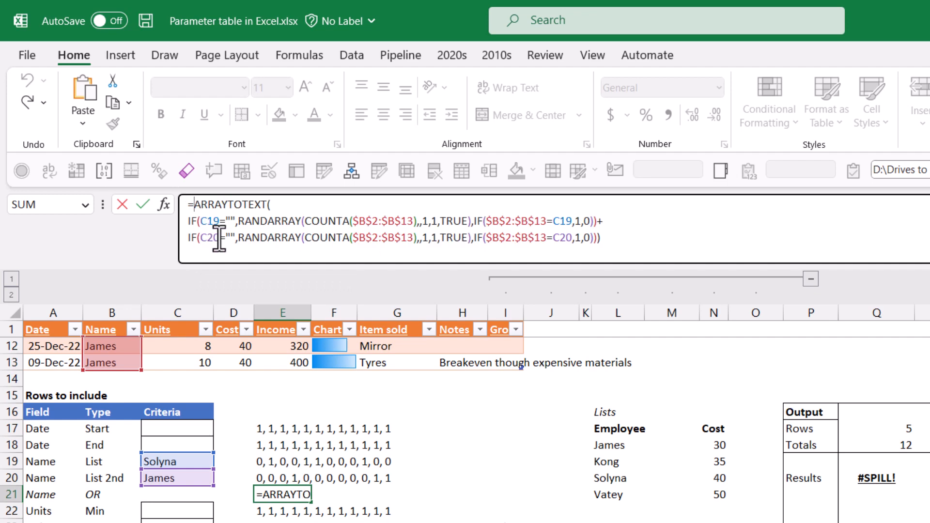
text(IF()
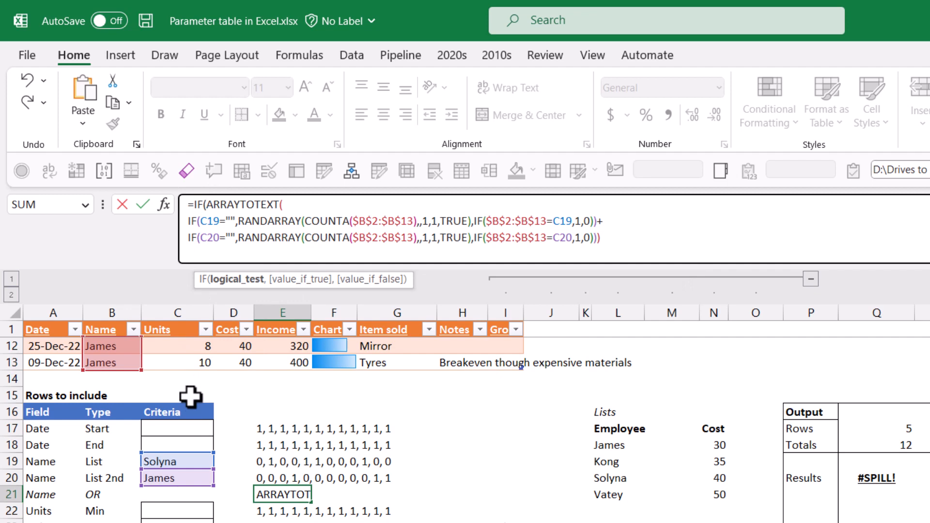
text(counta)
key(Tab)
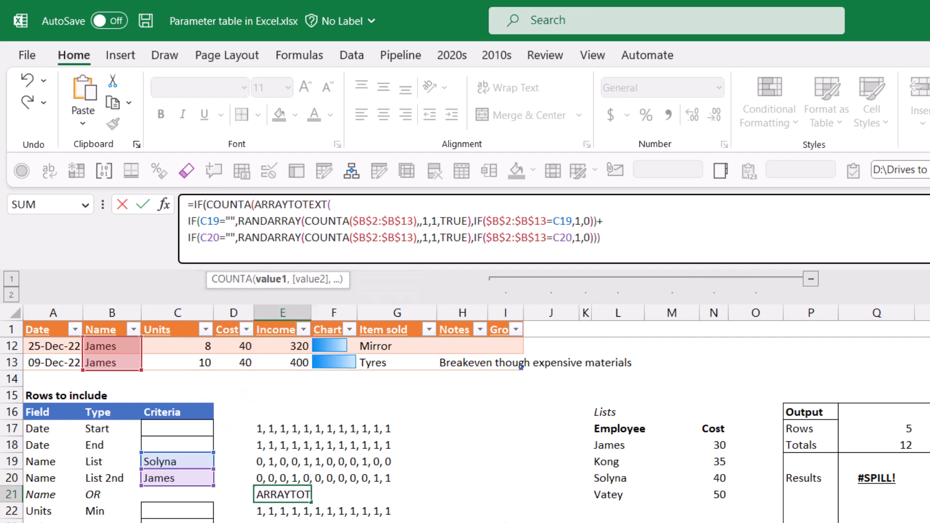
click(188, 465)
drag(189, 466, 190, 483)
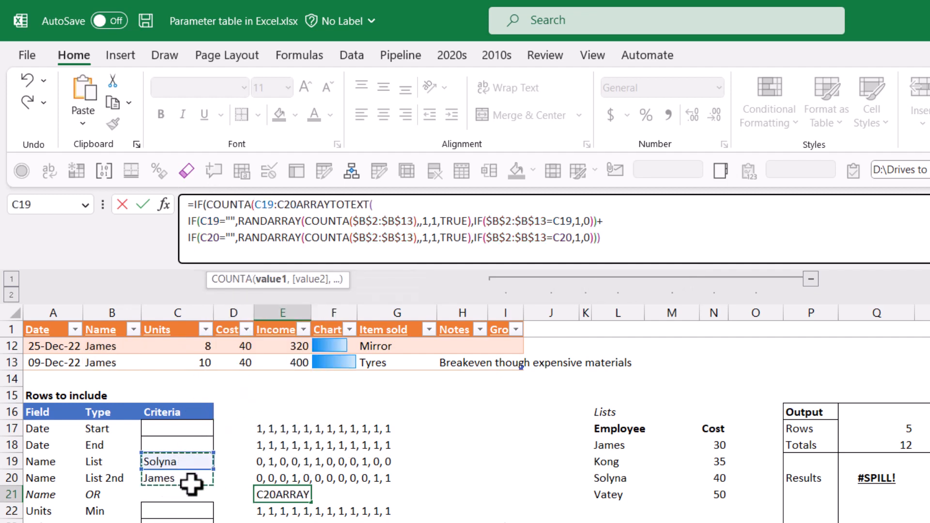
text())
text(=2,)
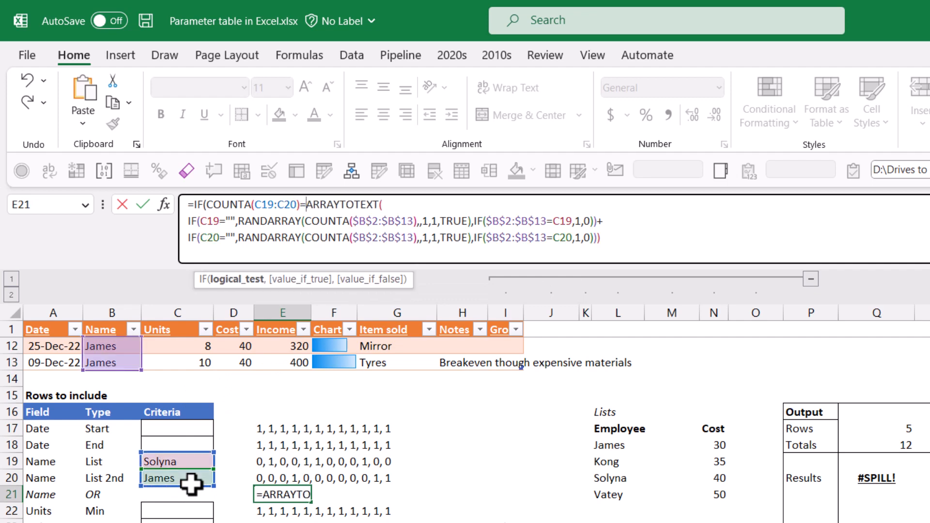
Add a copy of the whole ARRAYTOTEXT expression as the value-if-false argument of E21's outer IF.
click(613, 239)
text(,)
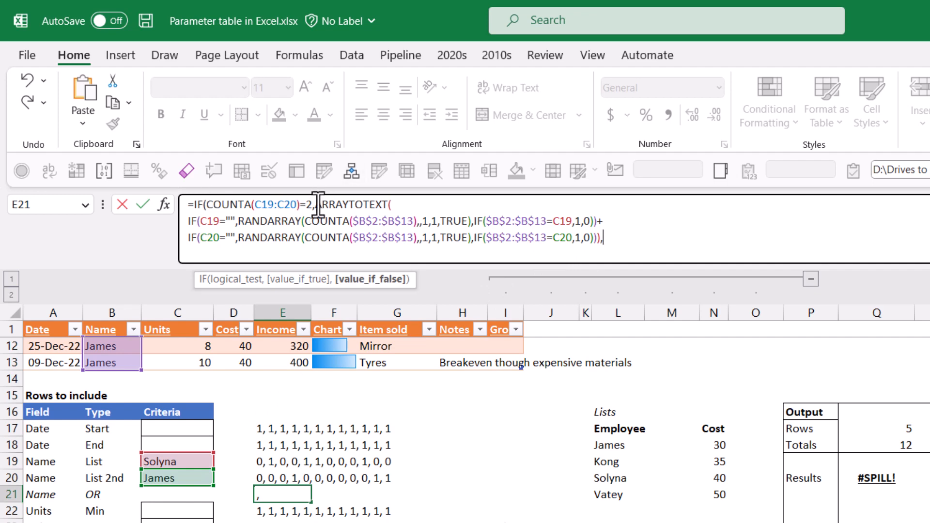
drag(318, 204, 602, 247)
key(ctrl+c)
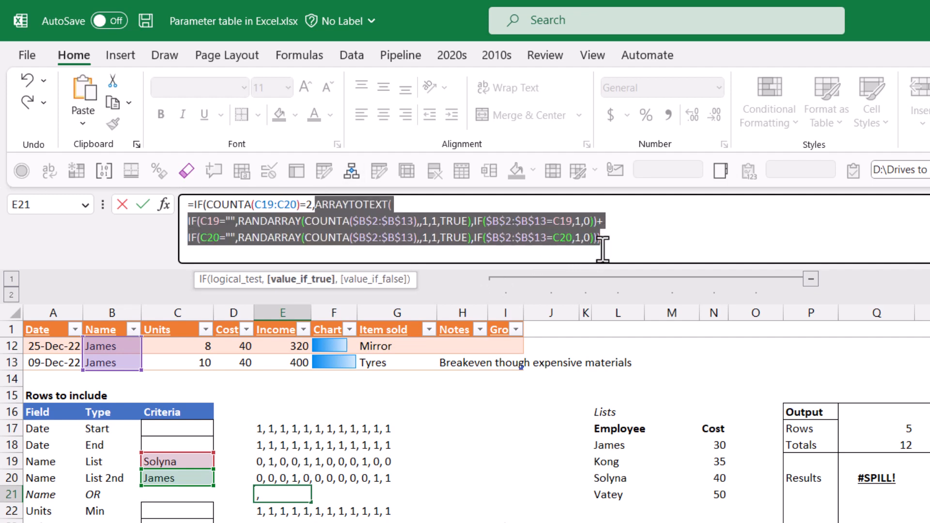
click(622, 245)
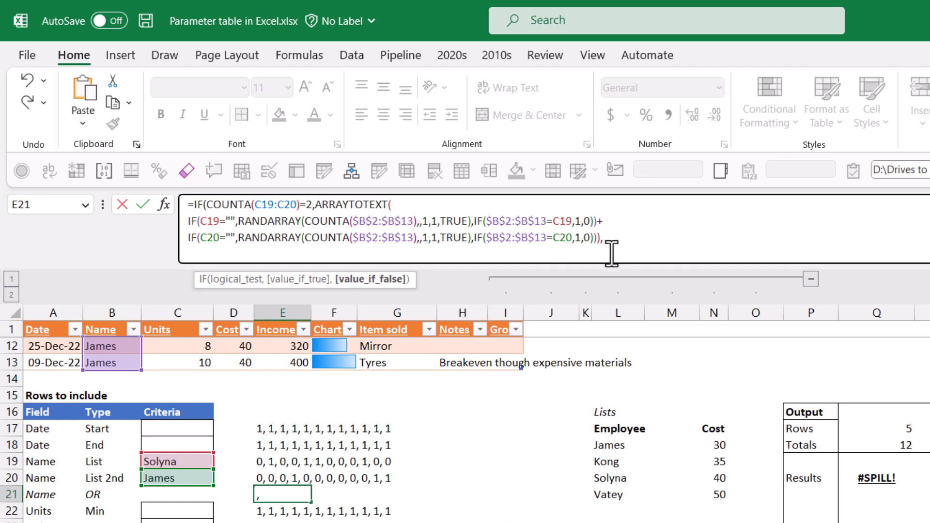
key(ctrl+v)
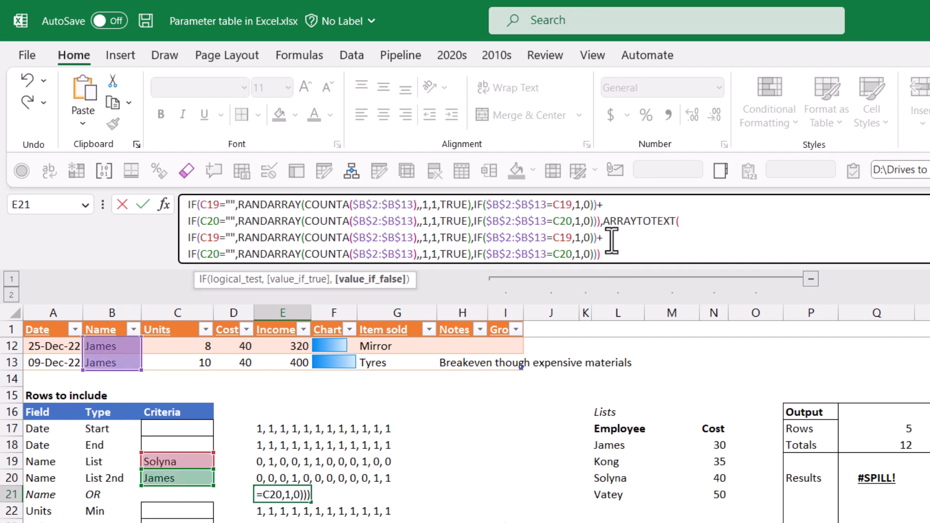
Replace + with * in the value-if-false expression and enter E21's formula, accepting the suggested closing parenthesis correction.
click(614, 240)
key(BackSpace)
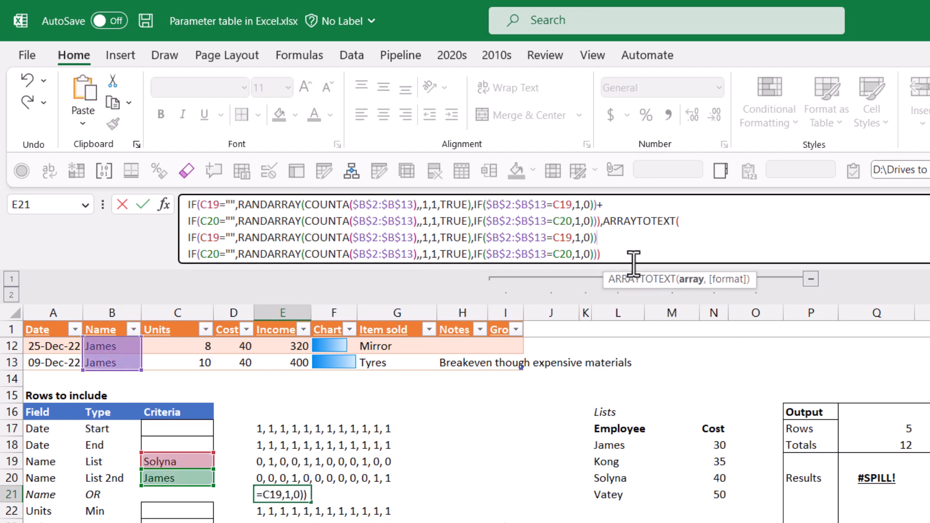
text(*)
key(Return)
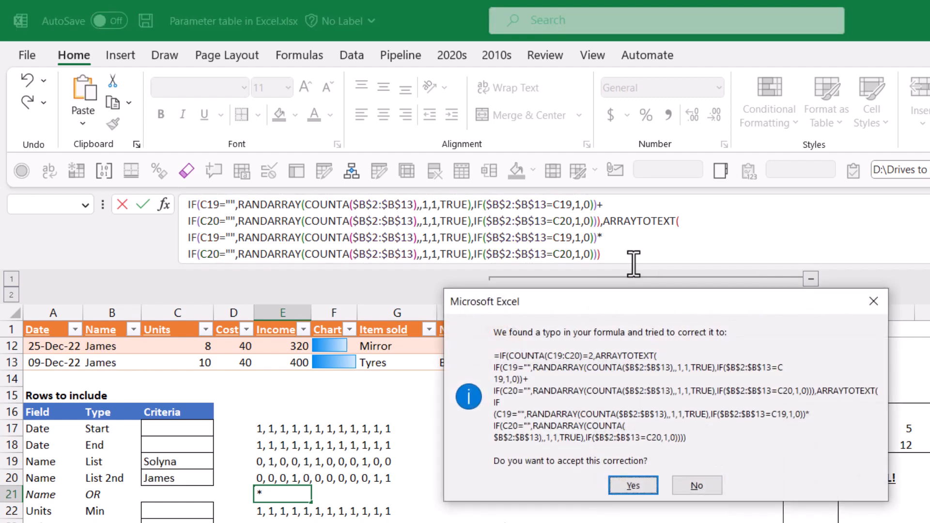
key(Return)
click(259, 493)
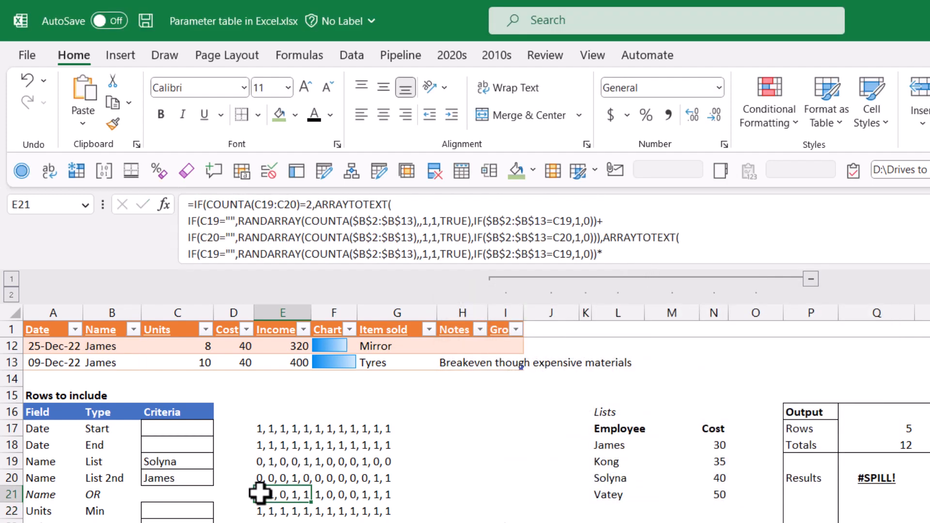
Clear the second Name criterion in C20, check E21's array, and clear the first Name criterion in C19 as well.
click(191, 481)
key(Delete)
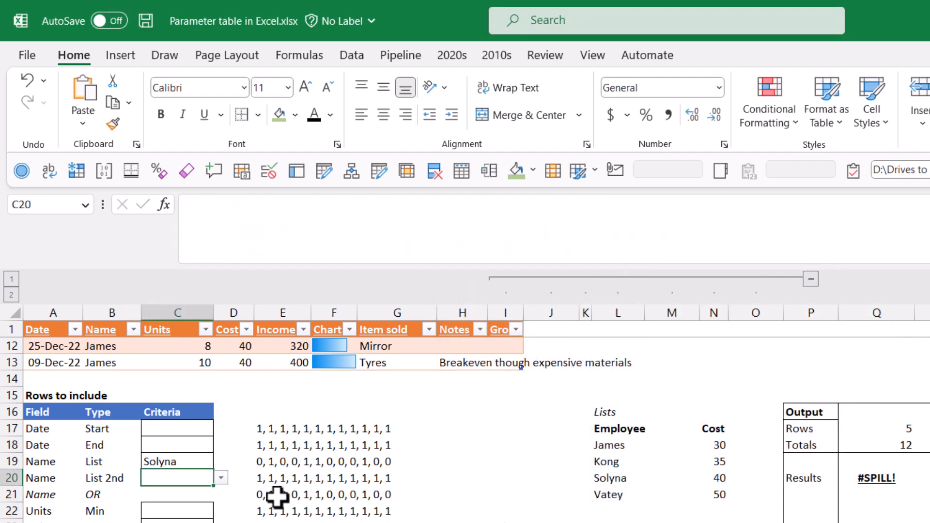
click(266, 497)
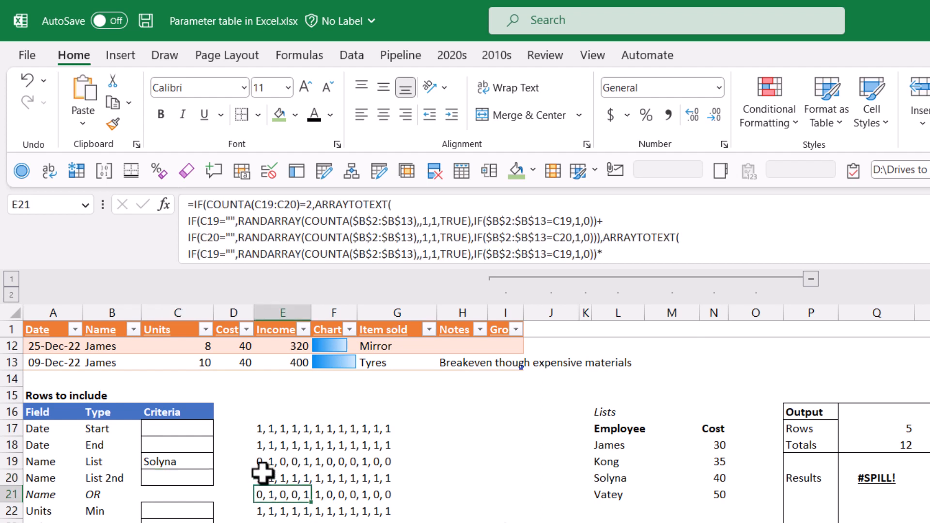
click(177, 461)
key(Delete)
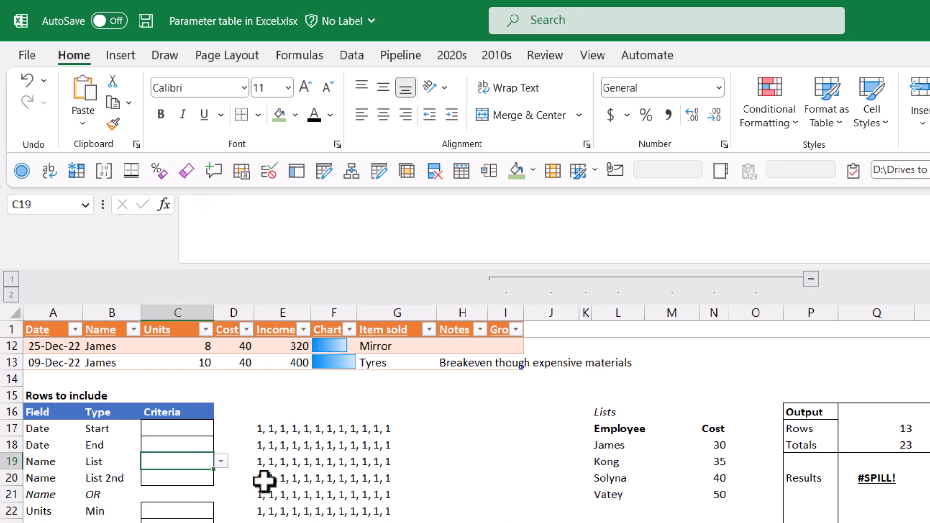
Test E21 with the second listed employee as the only Name criterion in C19, and clear C19 again.
click(223, 461)
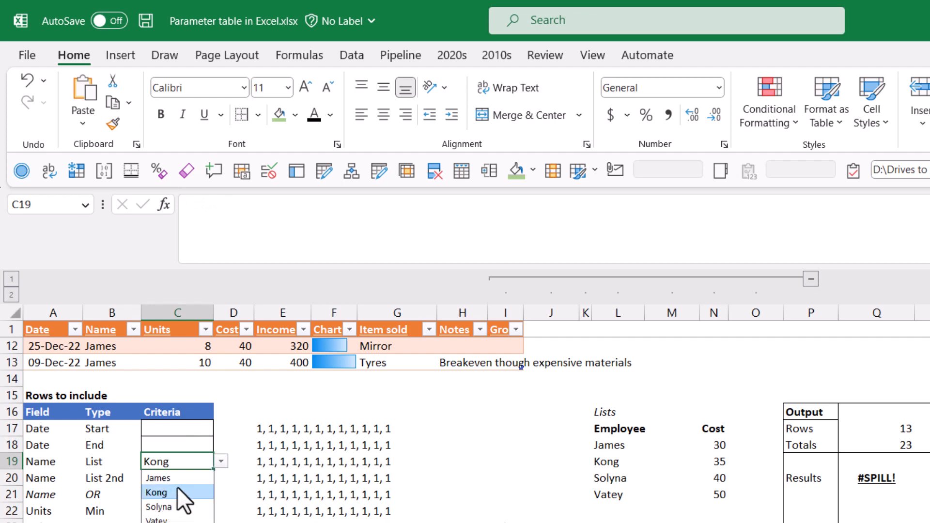
click(176, 488)
click(268, 493)
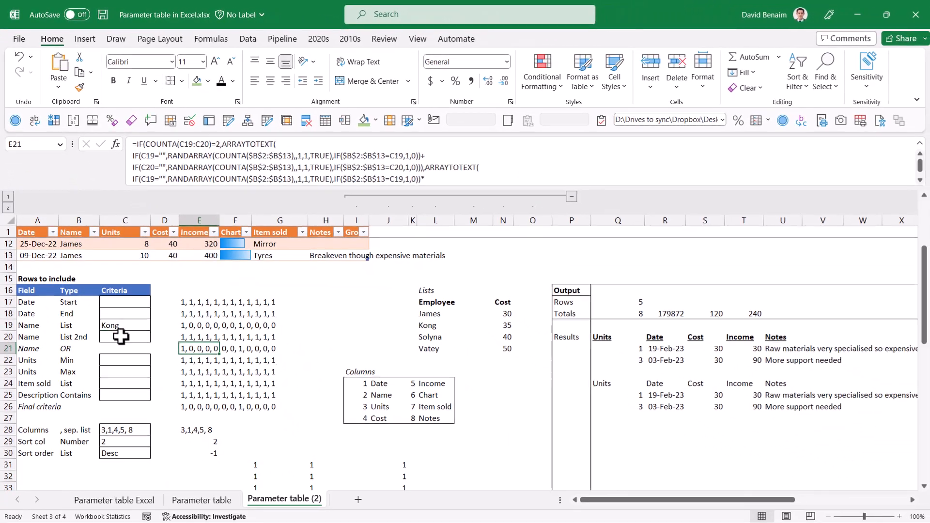
click(163, 398)
key(Delete)
Set the second Name criterion in C20 to the third listed employee and check E21's array with C19 blank.
key(Down)
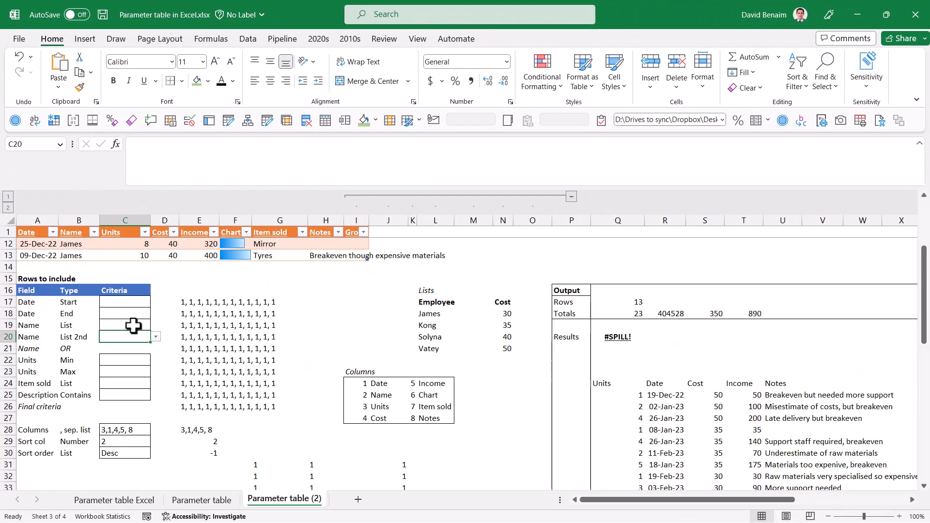
click(155, 337)
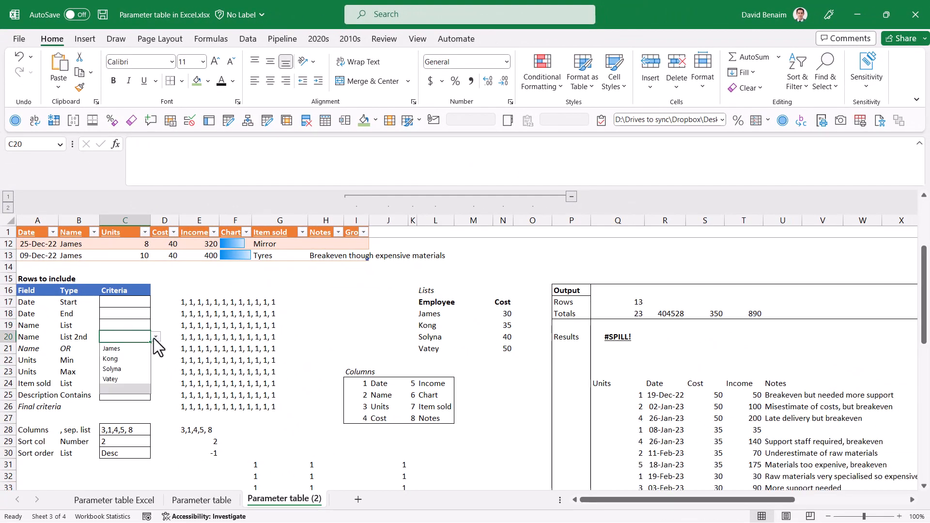
click(132, 368)
click(196, 348)
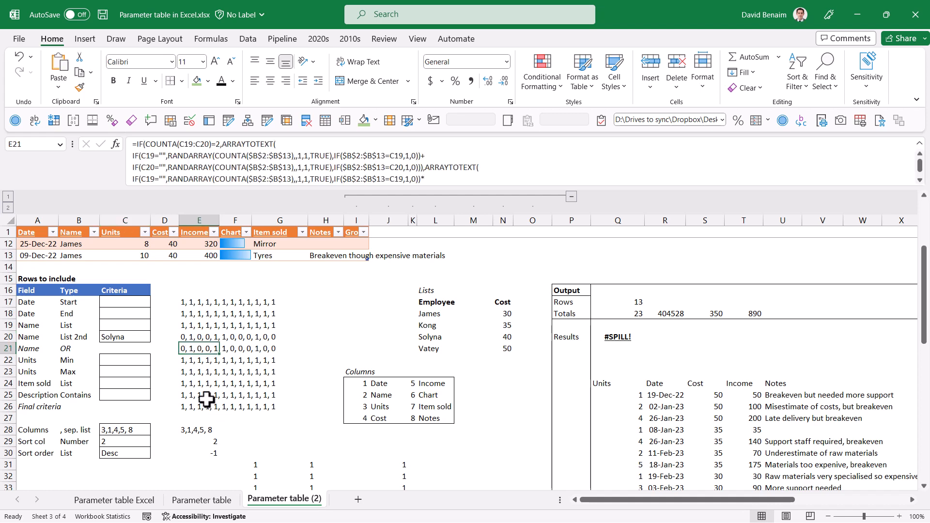
Trace the output formula's filter to the Final criteria in E26 and replace its E19 reference with E21.
double_click(614, 384)
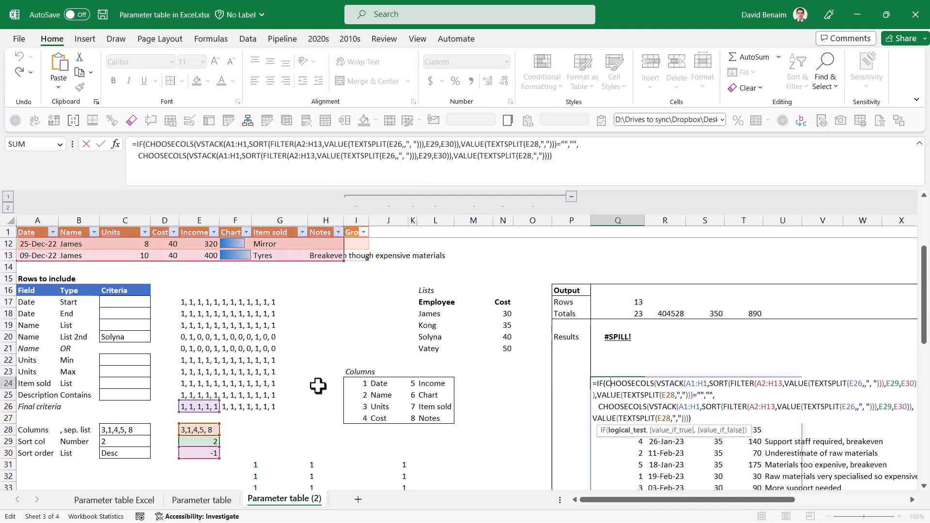
double_click(203, 407)
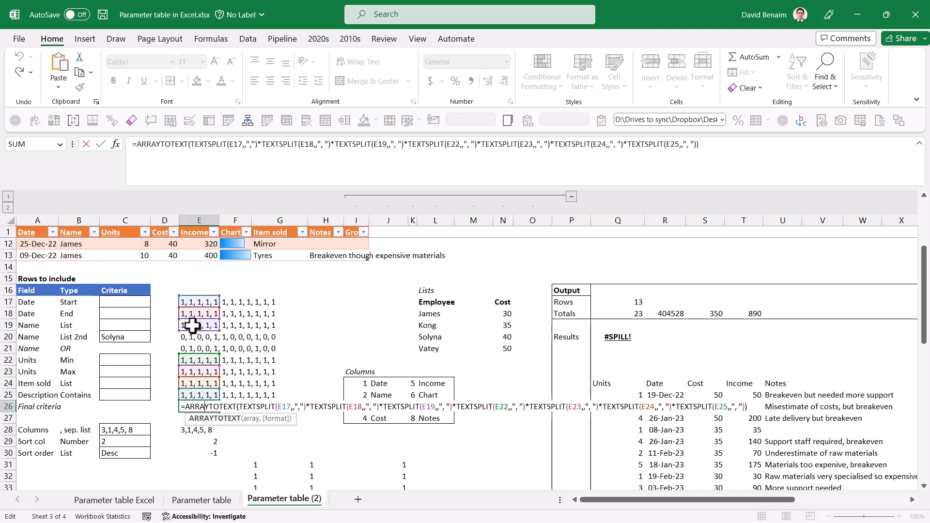
drag(196, 329, 197, 352)
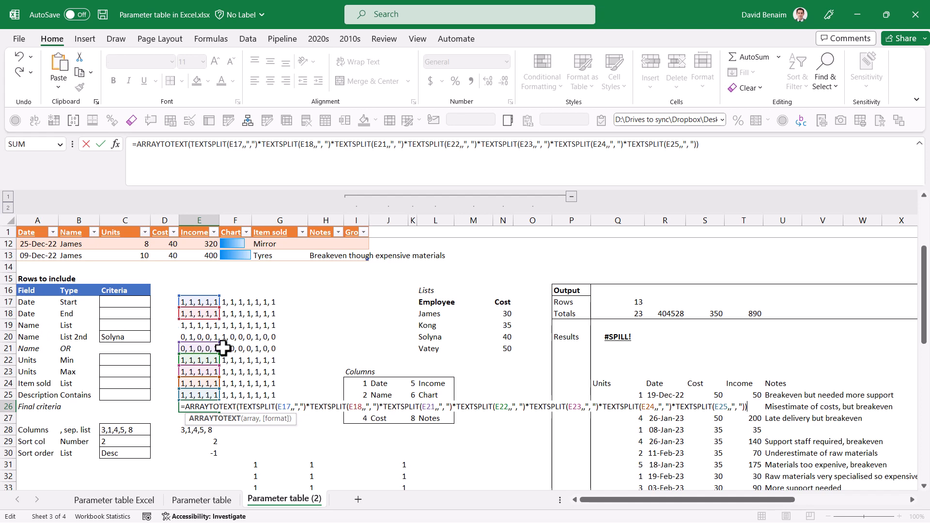
key(ctrl+Return)
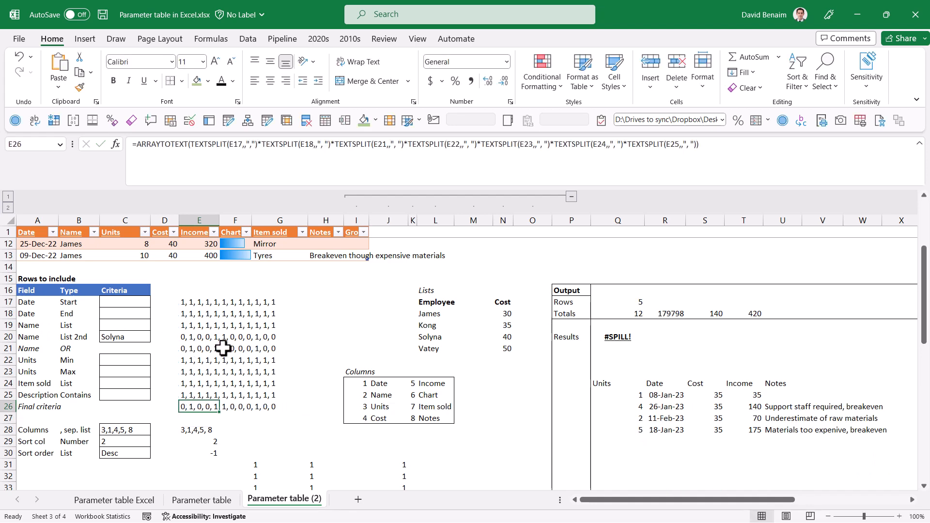
Set the first Name criterion in C19 to the first employee in the list, alongside the criterion in C20.
click(123, 323)
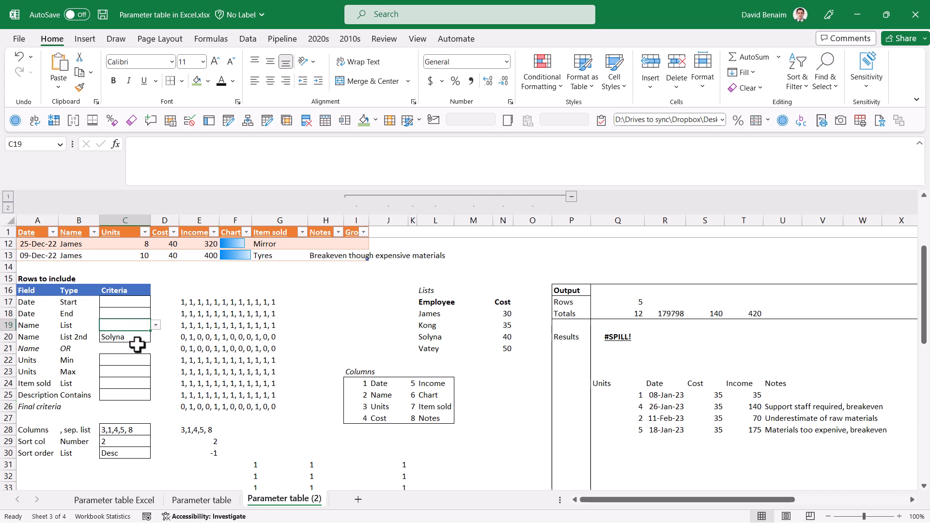
key(alt+Down)
key(Up)
key(Up)
key(Up)
key(Up)
key(Return)
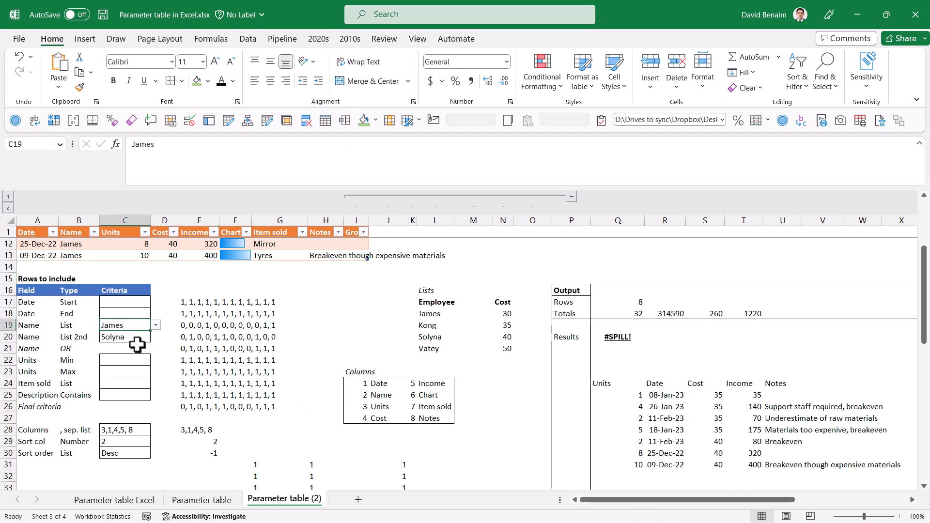
Examine Q24's output formula, including its IF, CHOOSECOLS, VSTACK, SORT and FILTER parts and the source table range it uses.
click(598, 382)
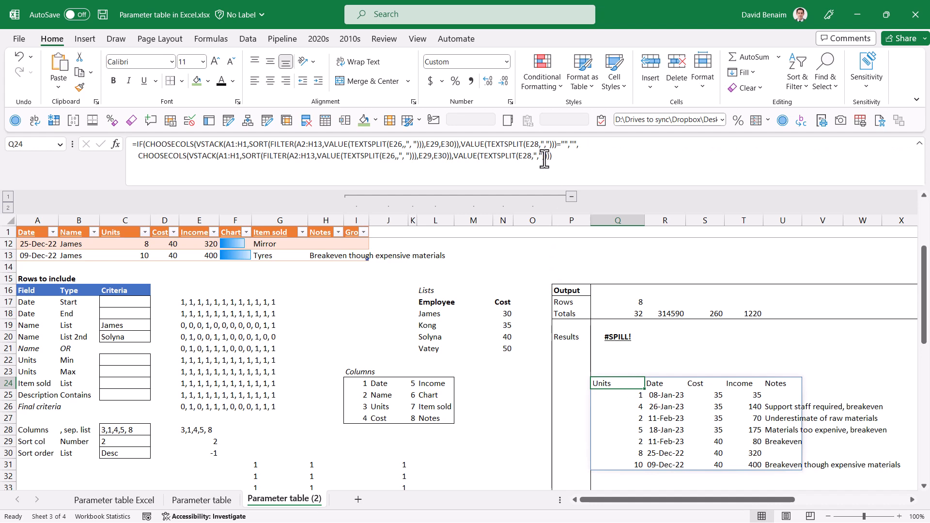
click(571, 155)
click(616, 383)
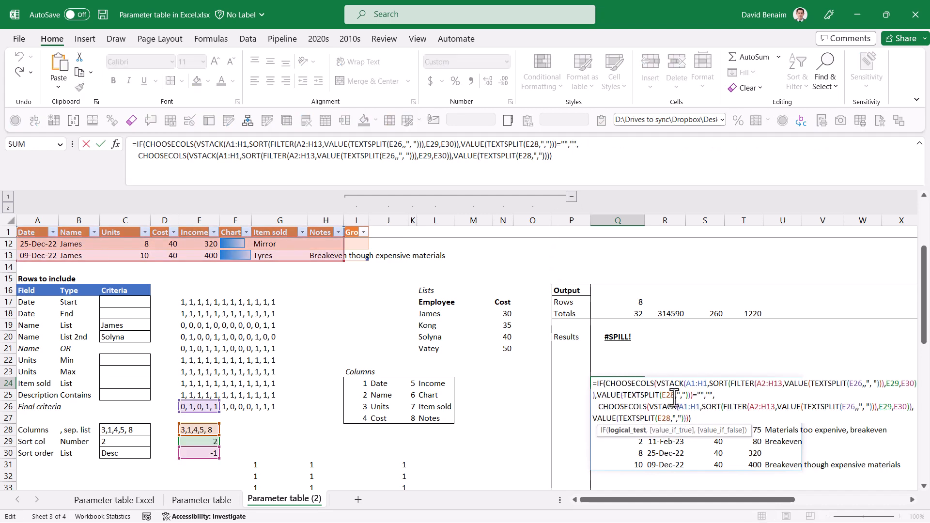
drag(691, 396, 610, 384)
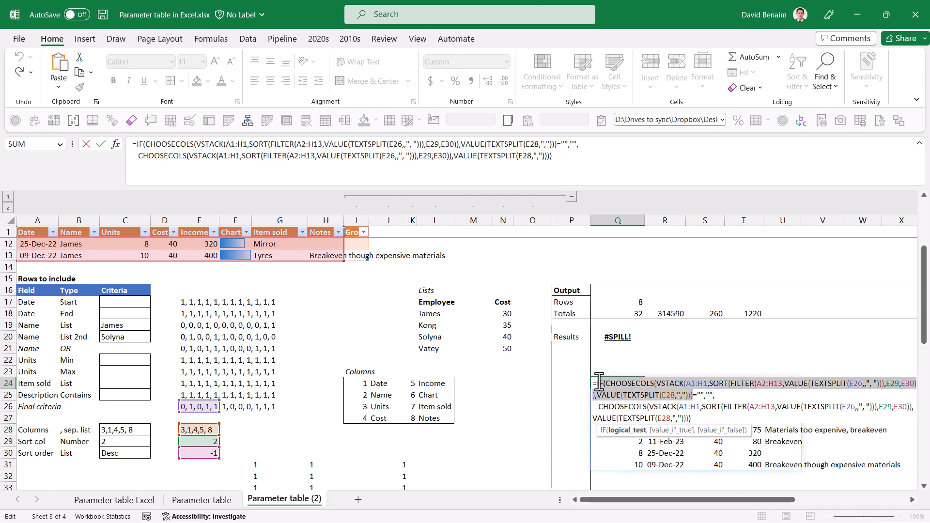
click(628, 383)
click(679, 383)
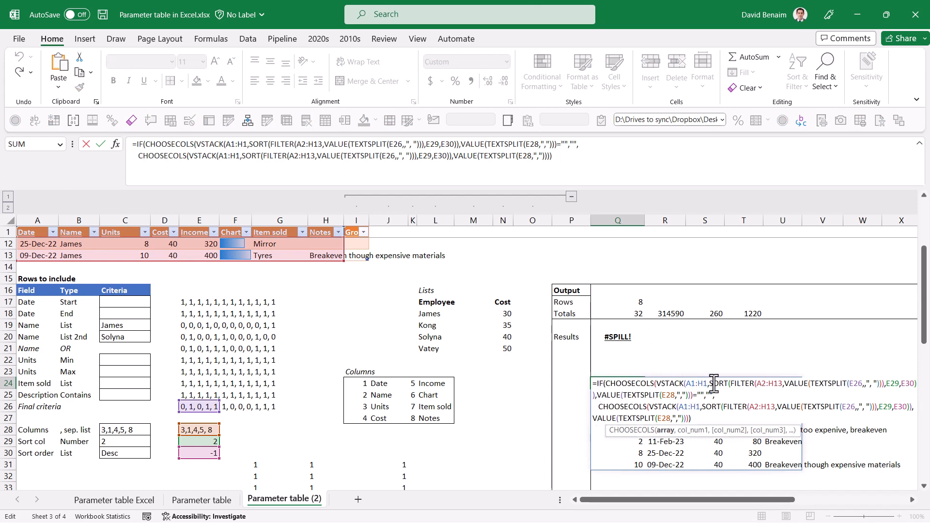
click(721, 382)
click(746, 384)
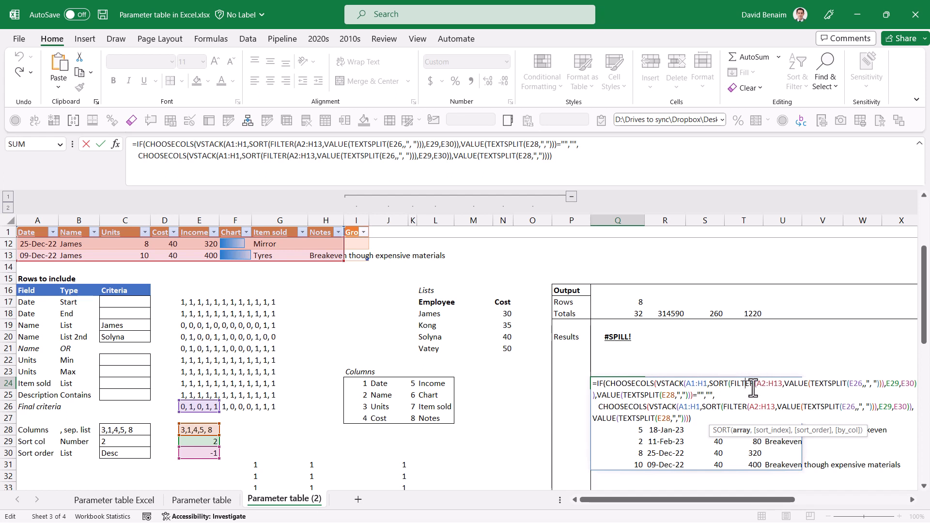
scroll(162, 339, up, 4)
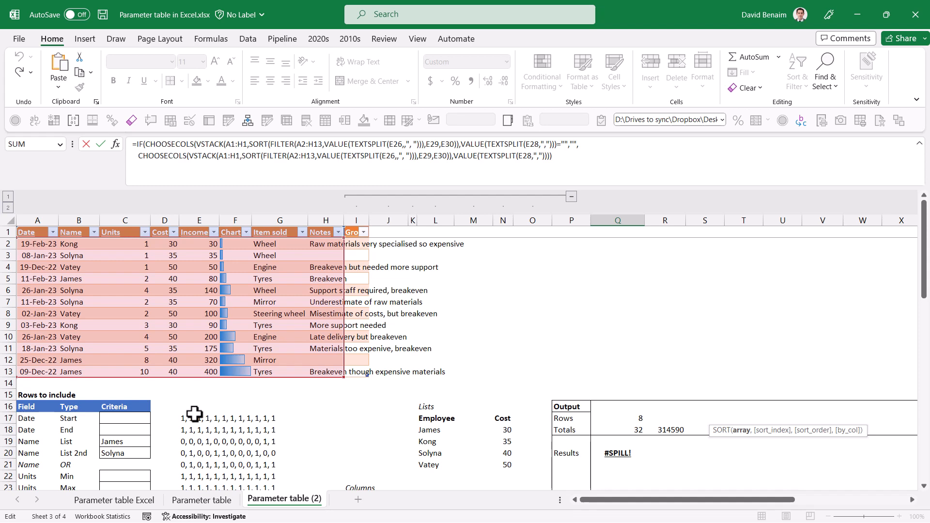
key(Return)
scroll(194, 413, down, 3)
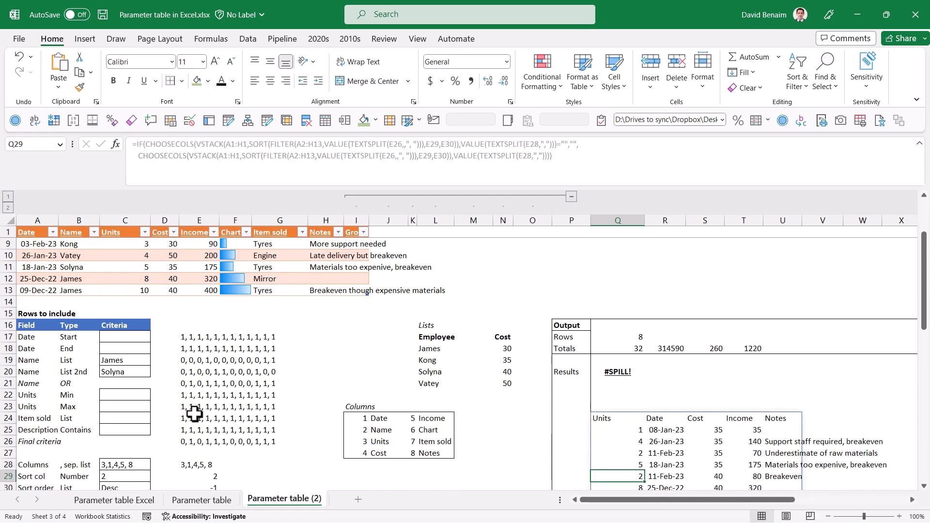